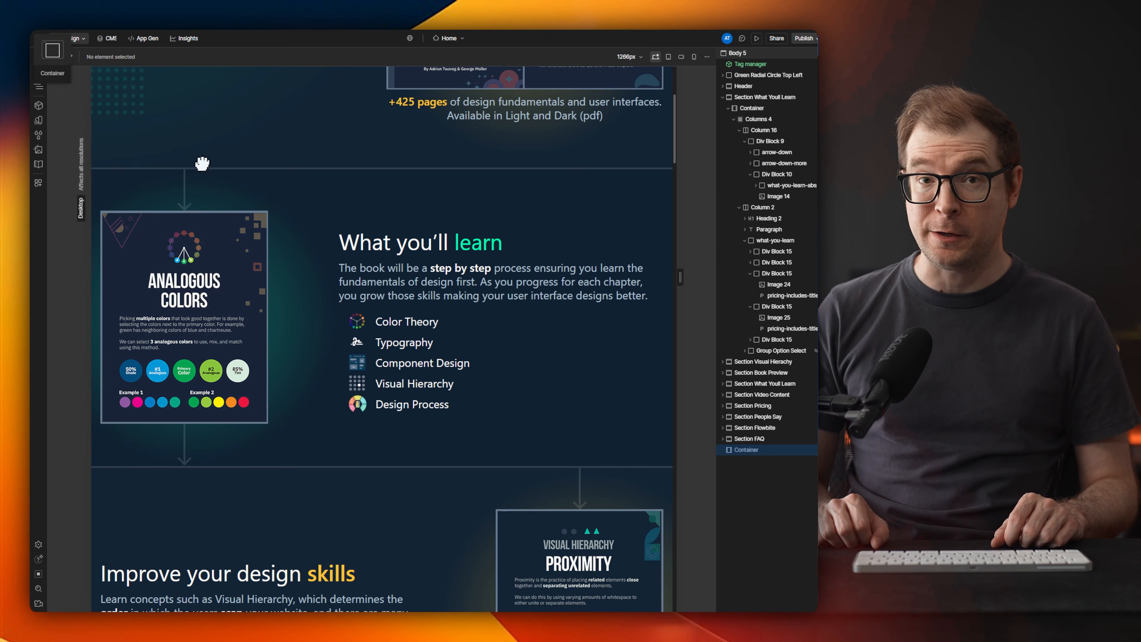
# Step: Add a div block inside the empty container below the header content and place a heading in it
pyautogui.scroll(-1, 179, 140)
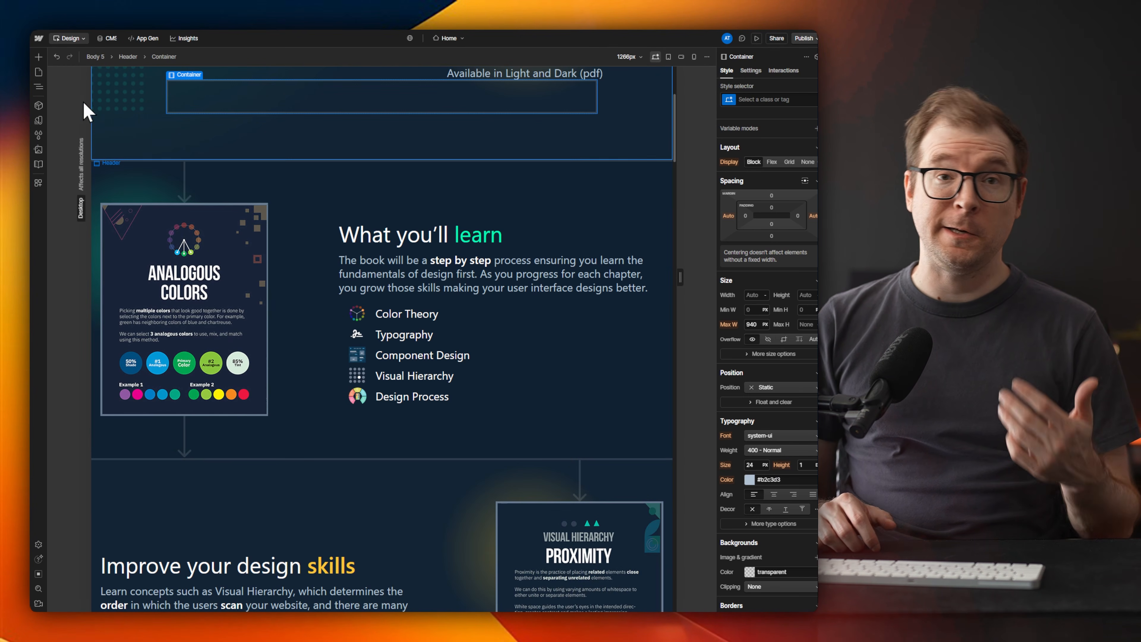
pyautogui.click(38, 57)
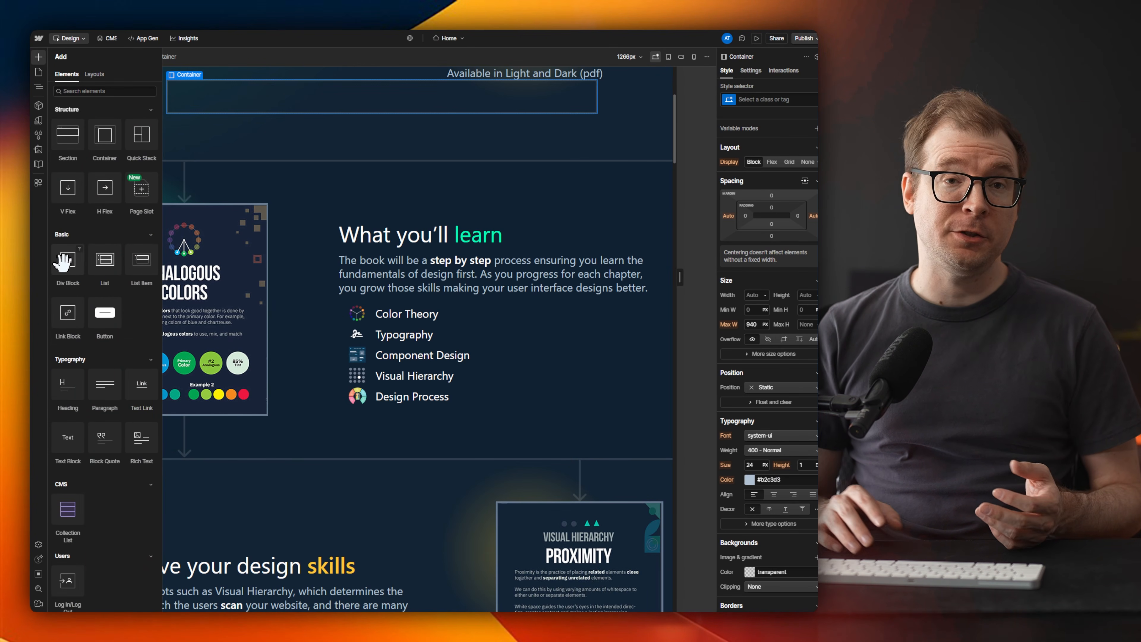
pyautogui.moveTo(63, 261); pyautogui.dragTo(255, 137)
pyautogui.click(39, 57)
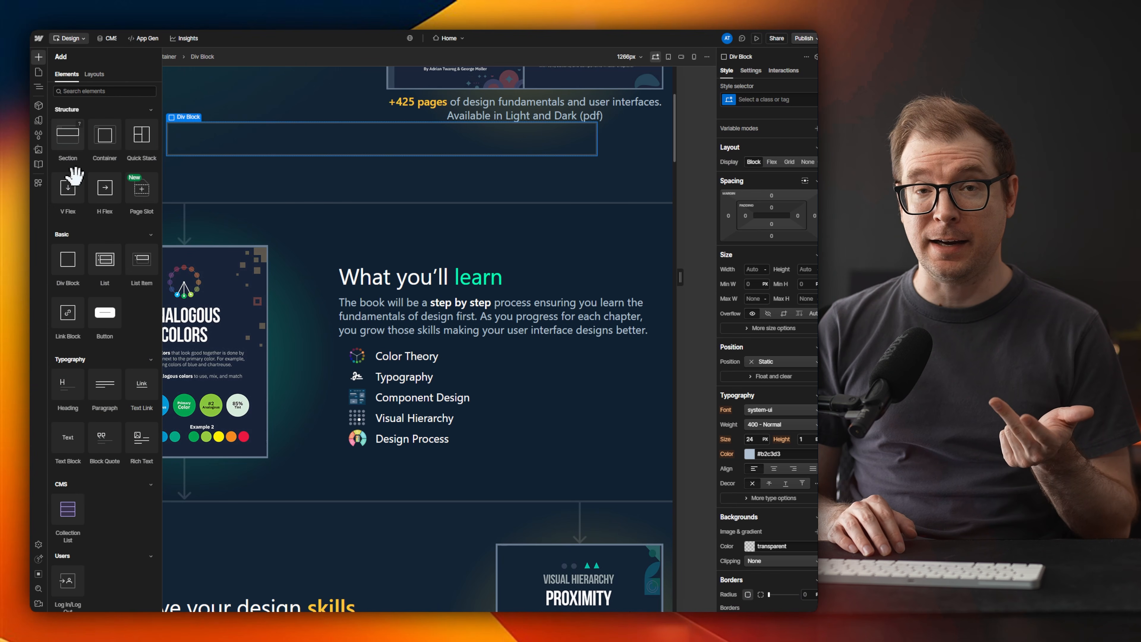
pyautogui.moveTo(67, 385); pyautogui.dragTo(249, 149)
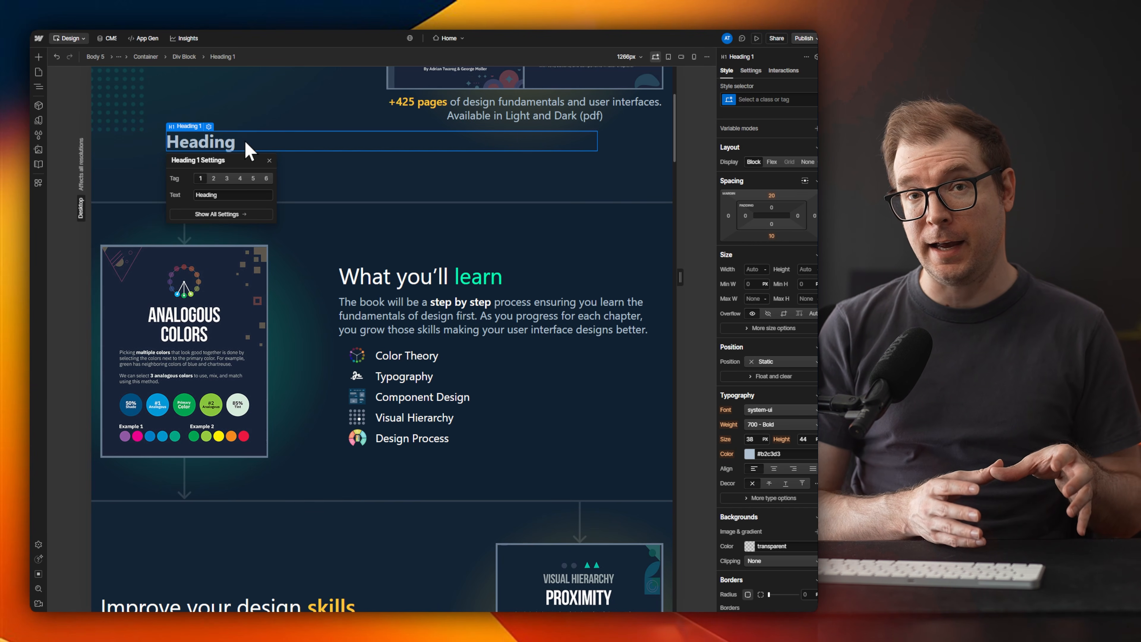
# Step: Add a paragraph and a button below the heading in the container, leaving the default text and link settings
pyautogui.click(38, 57)
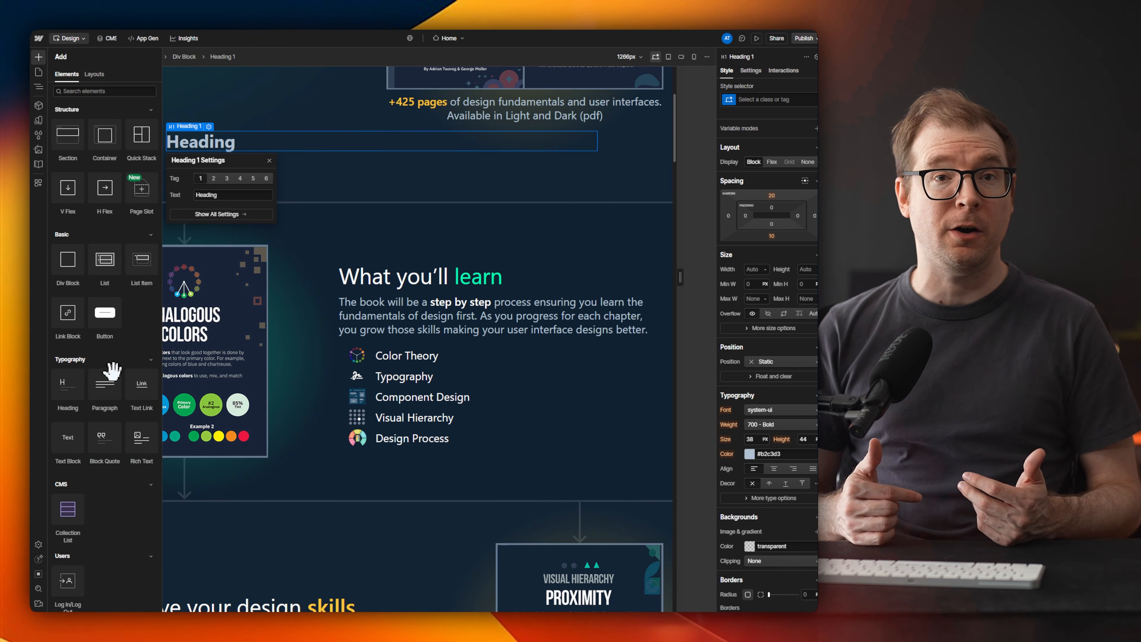
pyautogui.moveTo(112, 371); pyautogui.dragTo(240, 151)
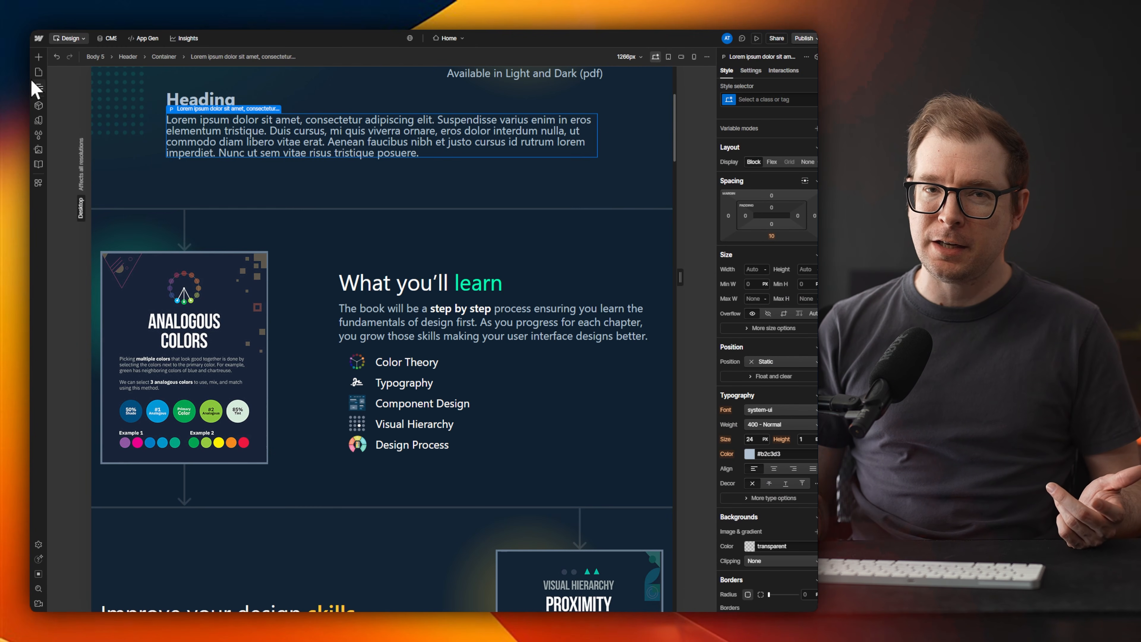
pyautogui.click(39, 57)
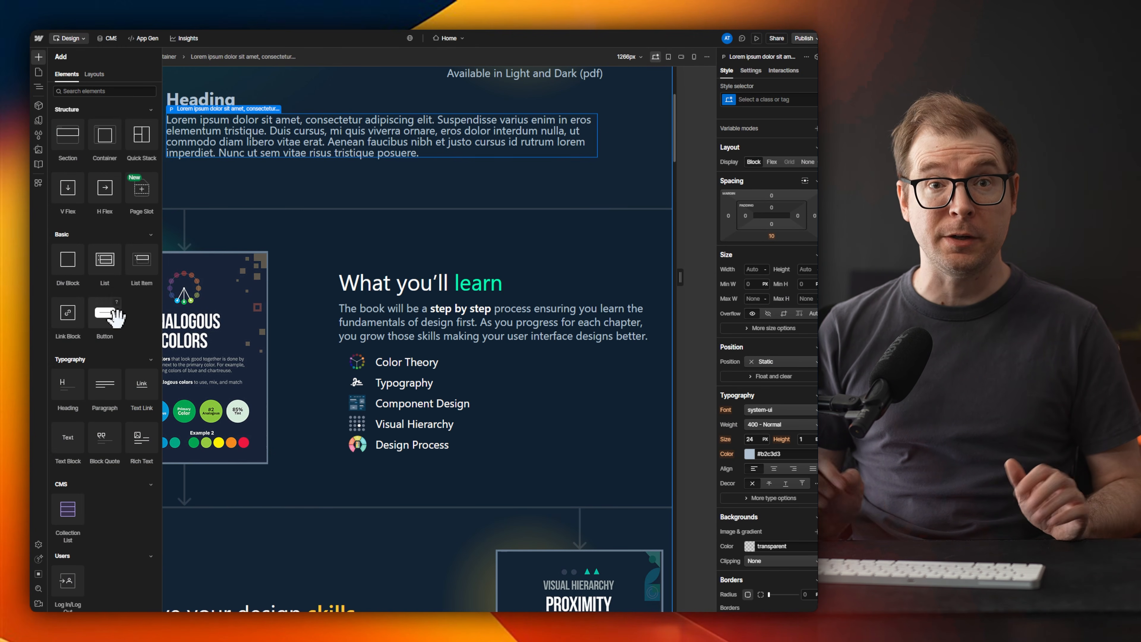
pyautogui.moveTo(90, 317); pyautogui.dragTo(242, 217)
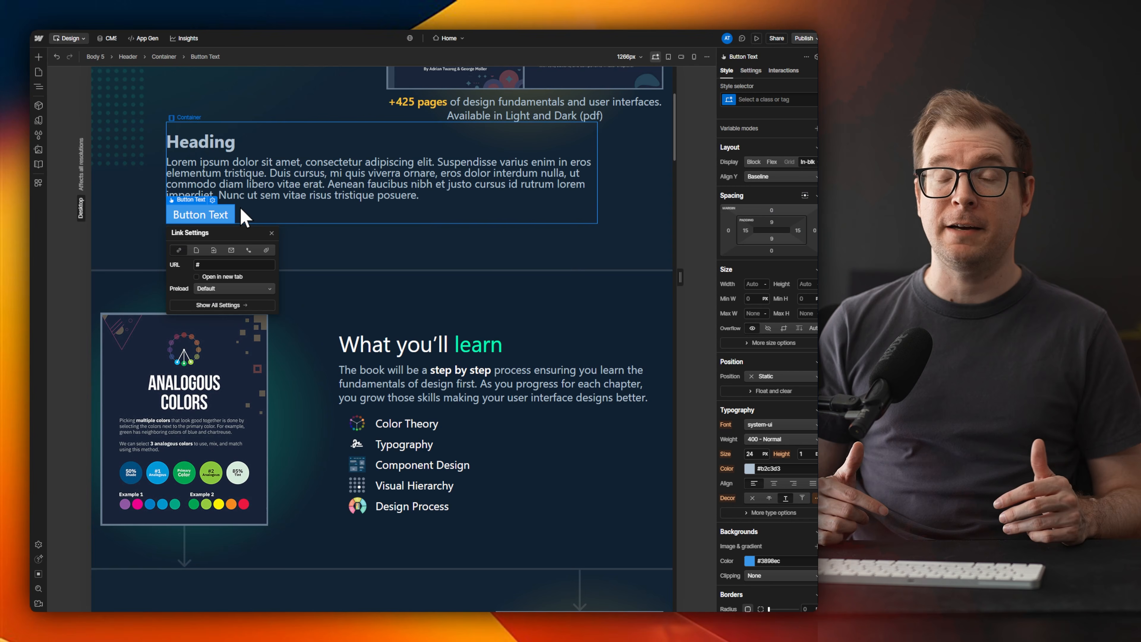
pyautogui.click(248, 259)
pyautogui.click(220, 278)
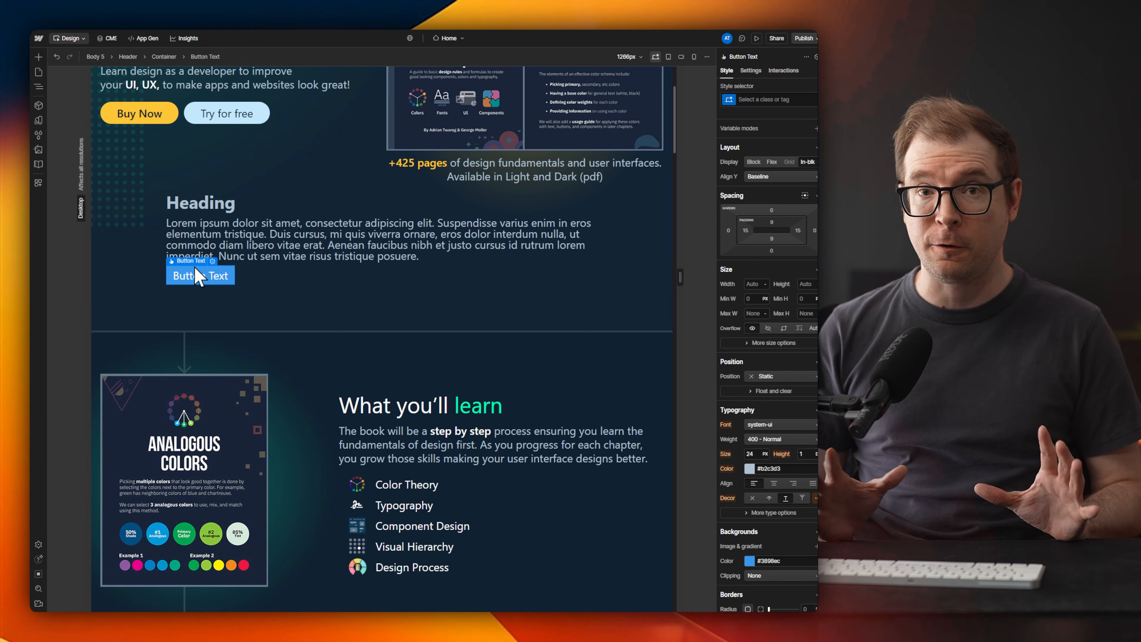
pyautogui.moveTo(196, 269); pyautogui.dragTo(225, 284)
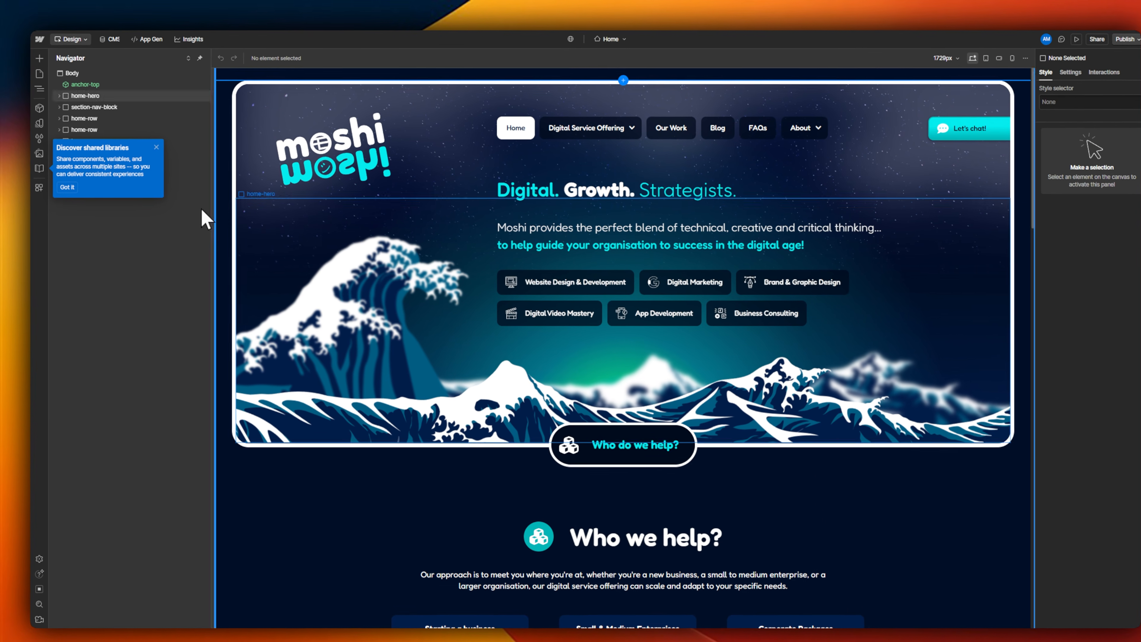
# Step: Open the Moshi site's CMS collections and look through several FAQs items
pyautogui.click(117, 40)
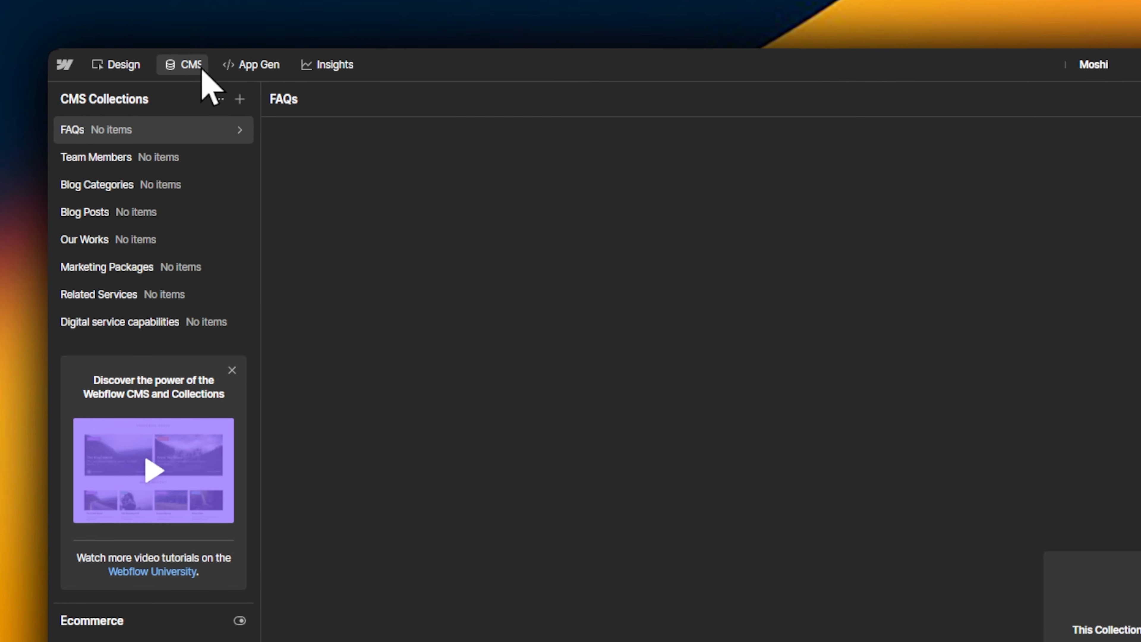
pyautogui.click(434, 158)
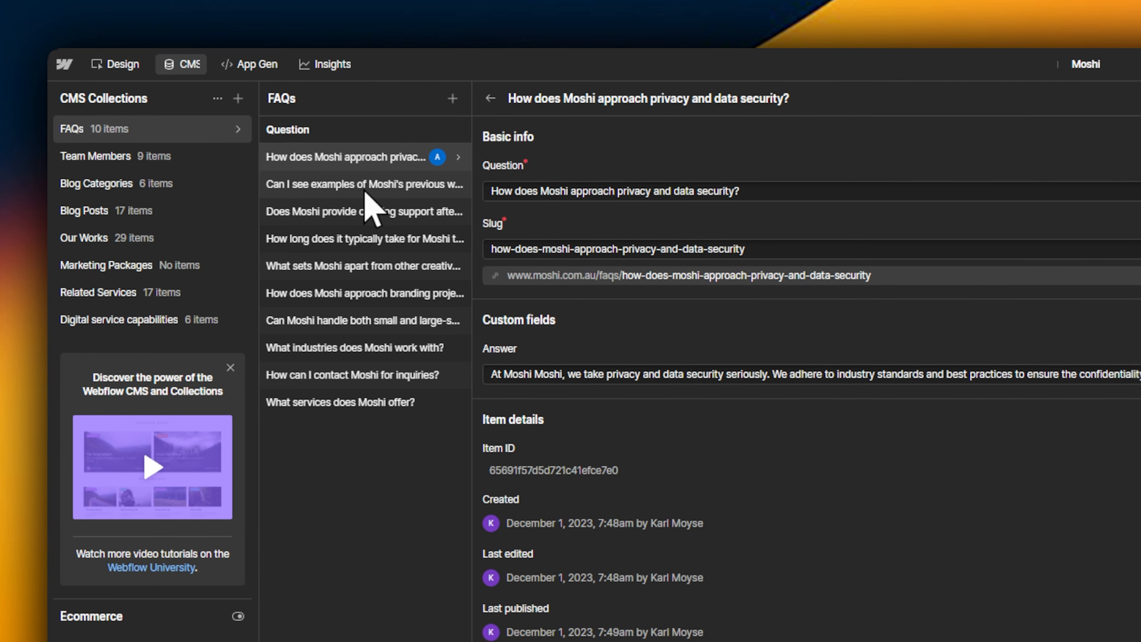
pyautogui.click(365, 186)
pyautogui.click(373, 211)
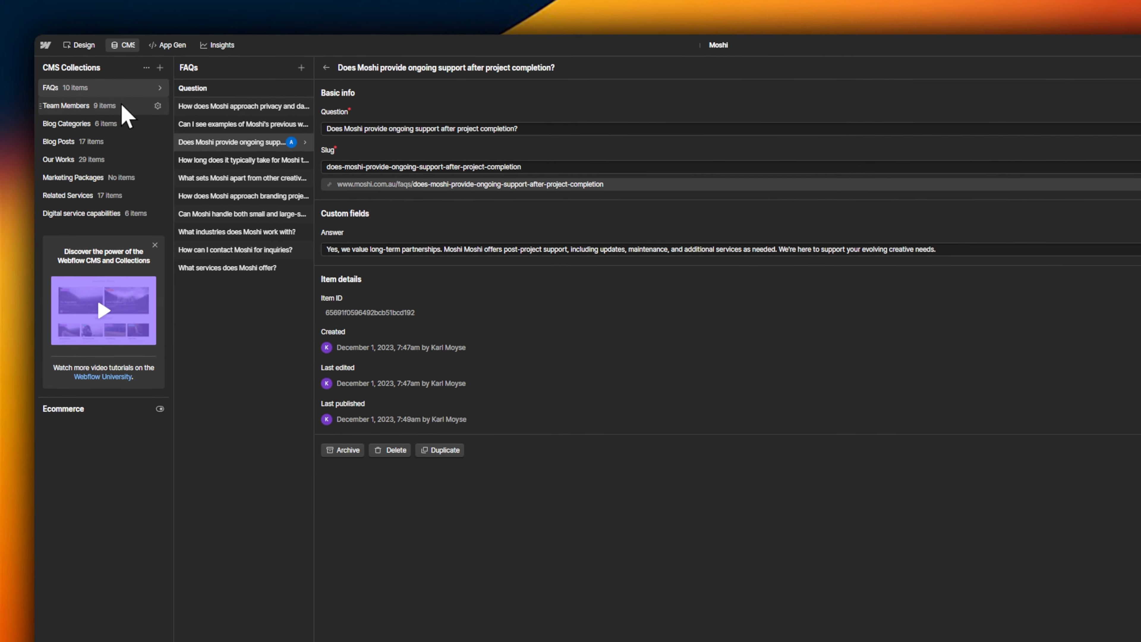
# Step: Look through several Team Members entries and the MoshCast podcast entry in the Blog Categories collection
pyautogui.click(123, 106)
pyautogui.click(240, 94)
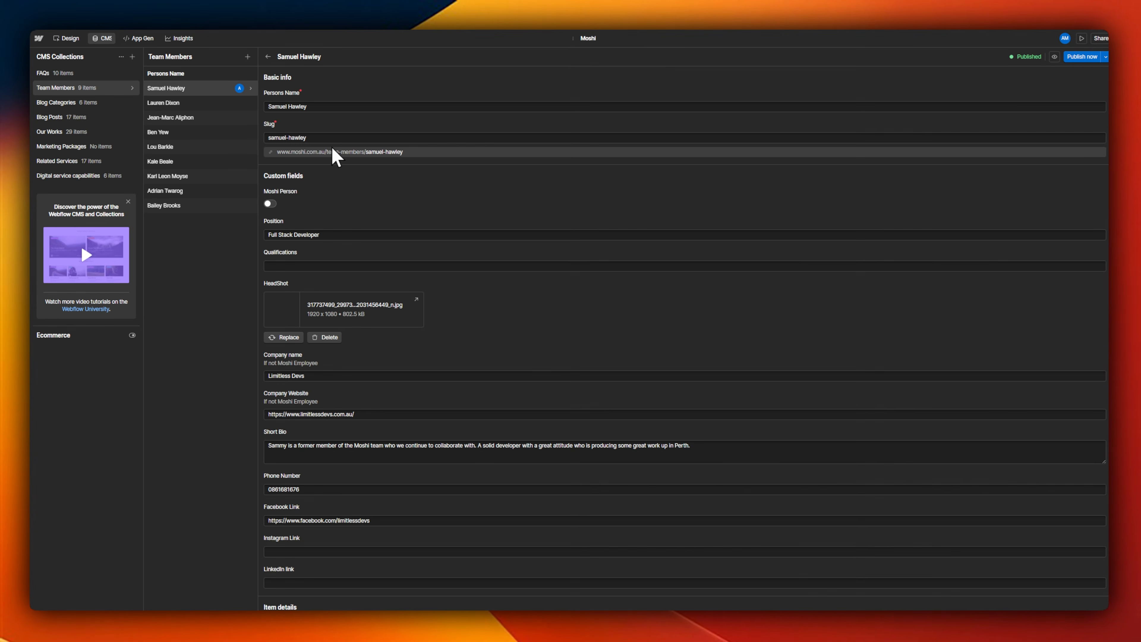
pyautogui.scroll(-4, 328, 189)
pyautogui.scroll(4, 387, 364)
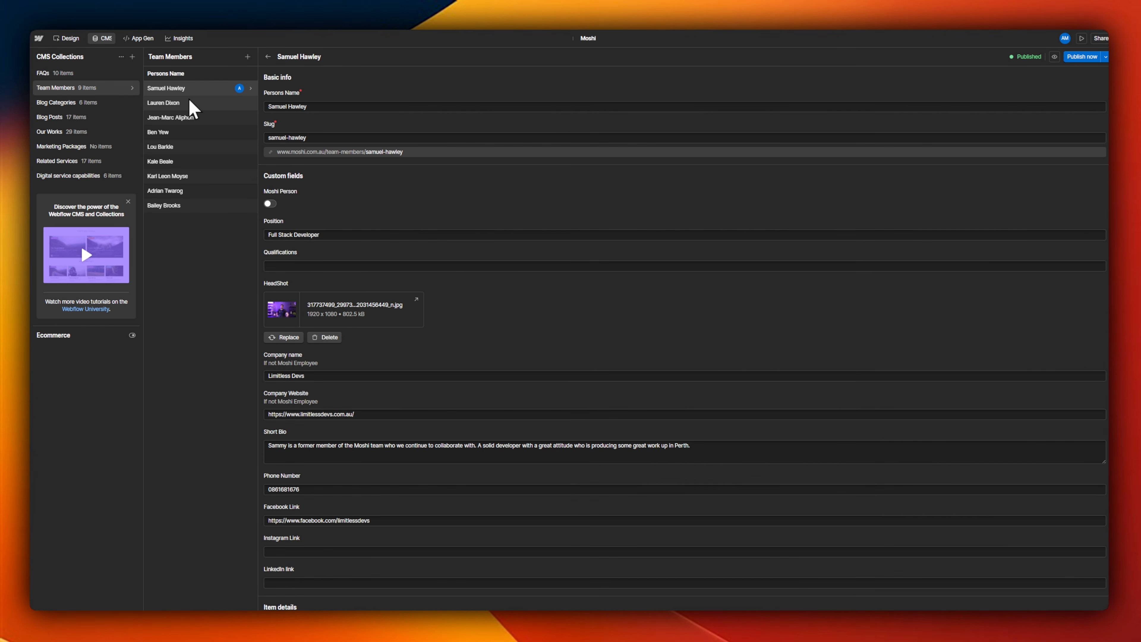
pyautogui.click(189, 102)
pyautogui.click(249, 120)
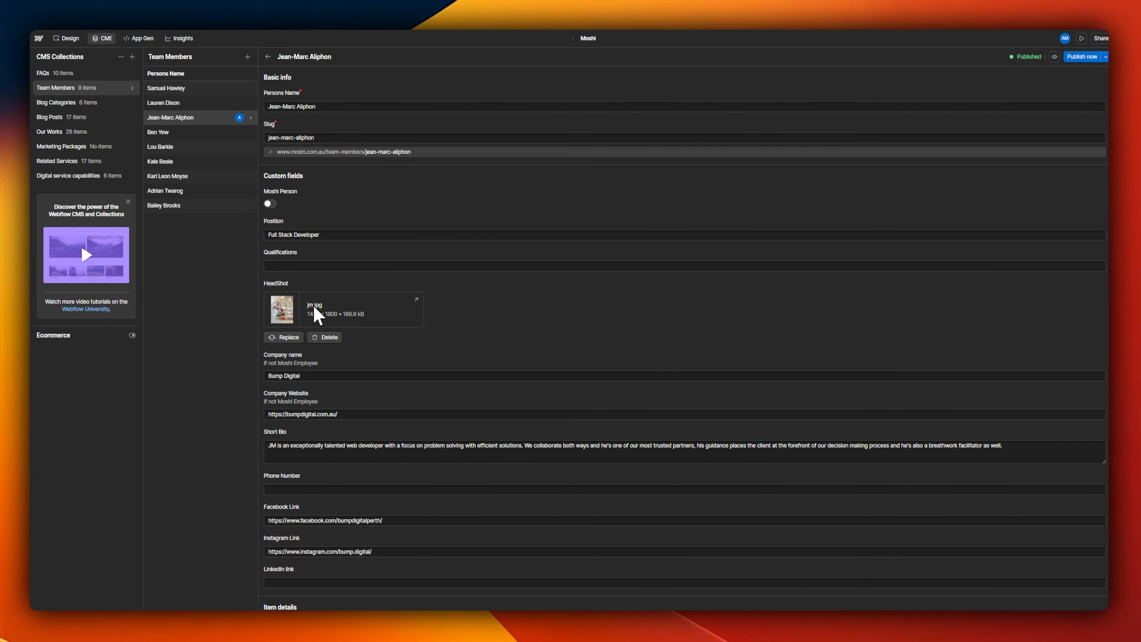
pyautogui.click(95, 105)
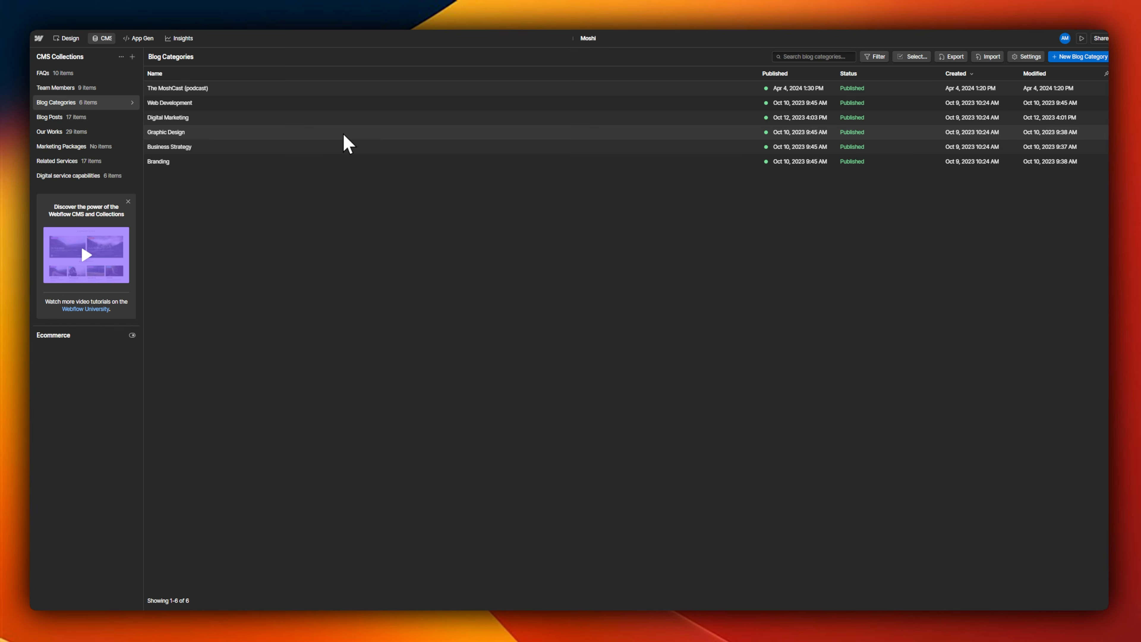
pyautogui.click(230, 89)
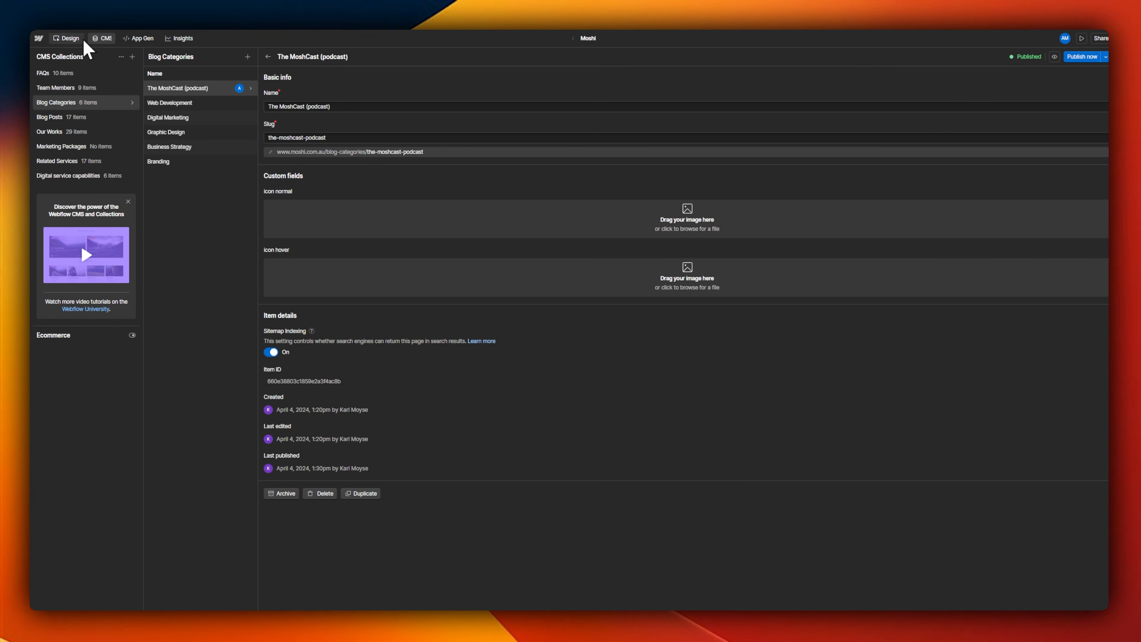
# Step: Return to the design view and look over the Our Works Template collection page
pyautogui.click(67, 38)
pyautogui.click(40, 73)
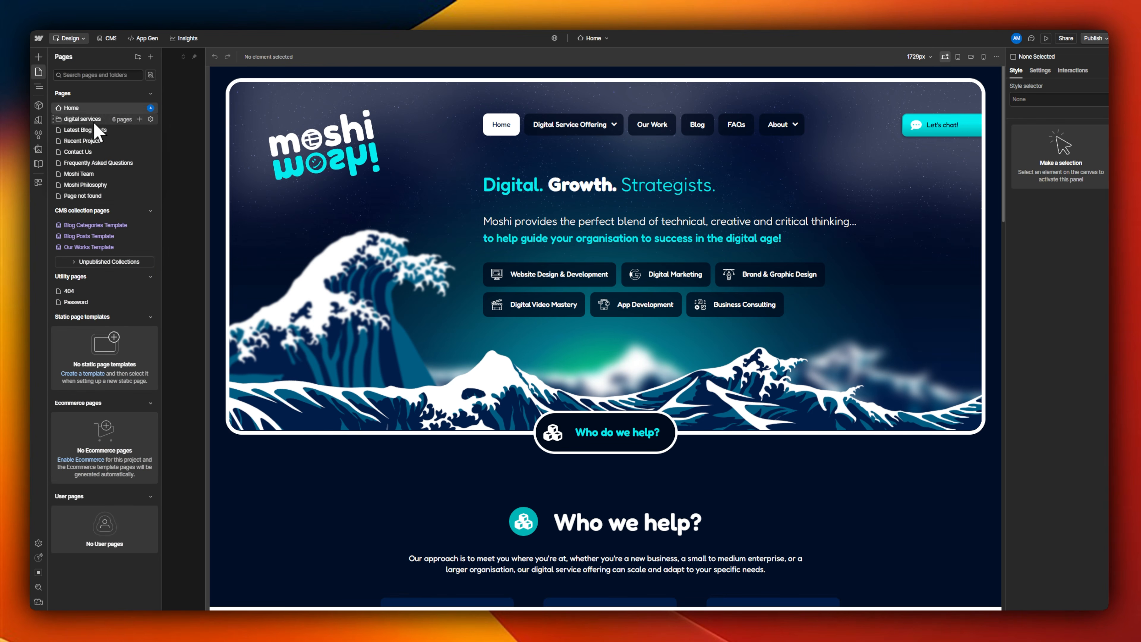
pyautogui.click(95, 246)
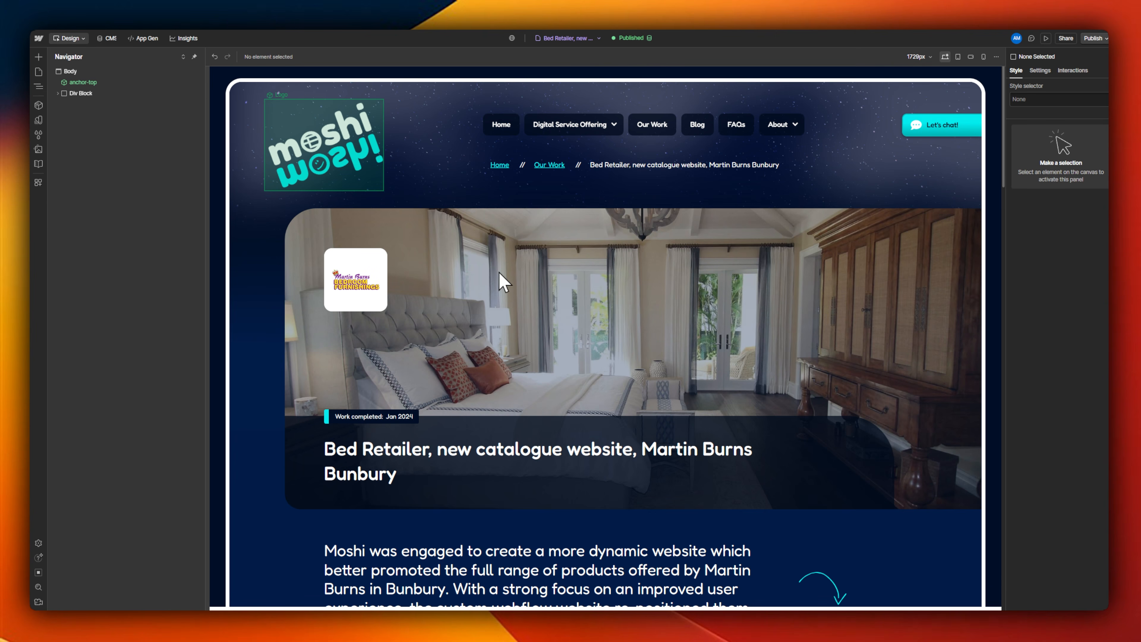
pyautogui.scroll(-10, 498, 272)
pyautogui.scroll(8, 458, 305)
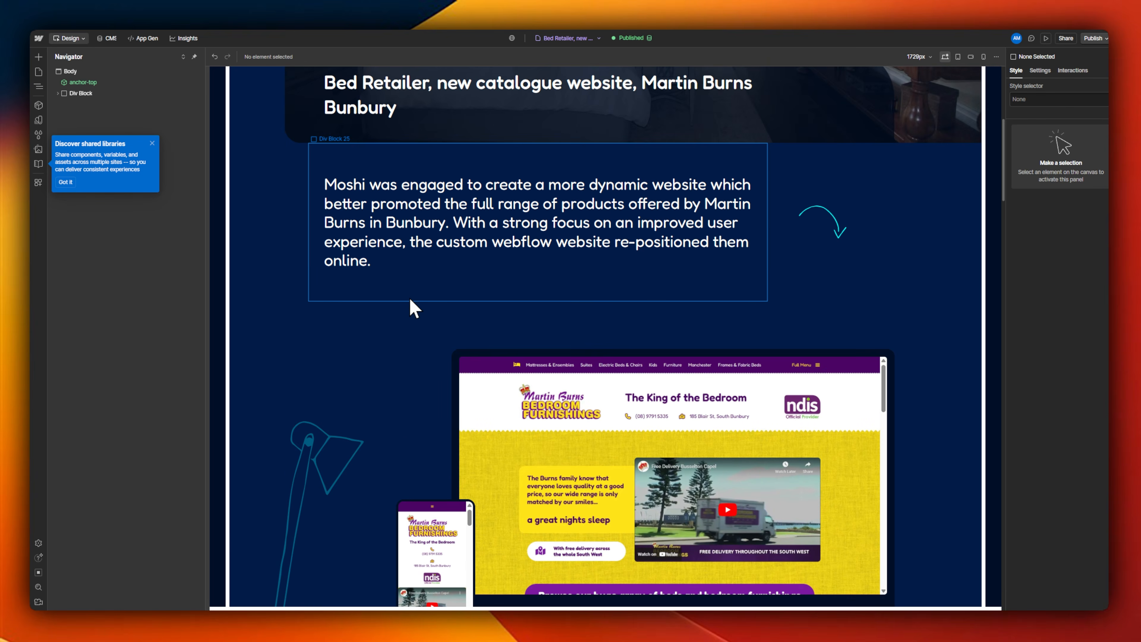
# Step: Select the large hero image in blog-summary-hero and inspect which Our Works field its image source is connected to
pyautogui.click(531, 216)
pyautogui.click(152, 144)
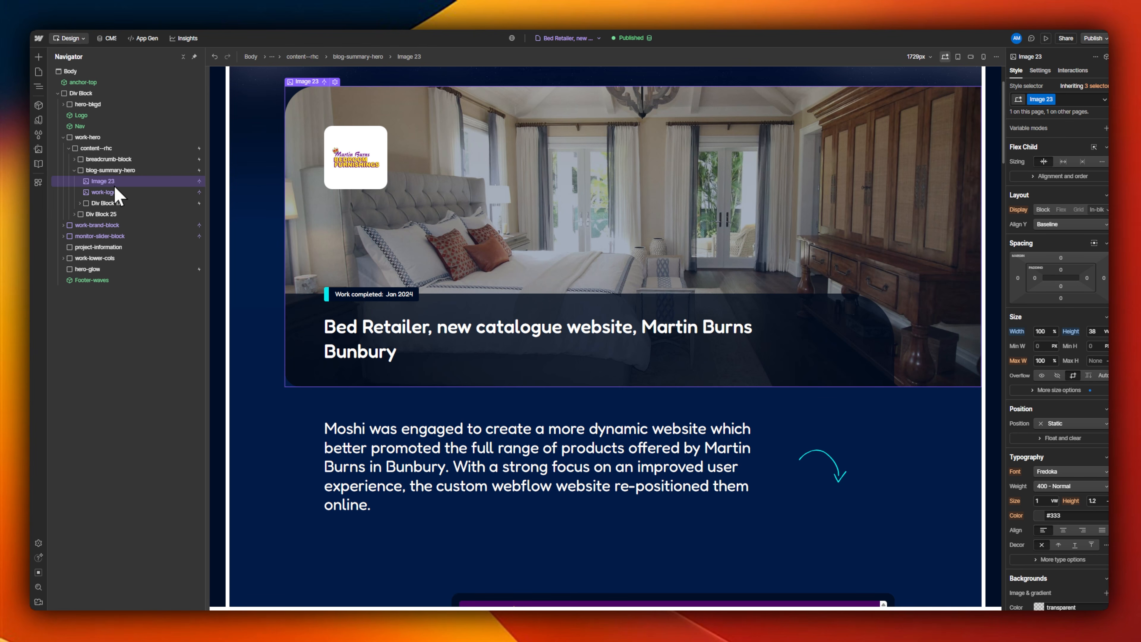
pyautogui.rightClick(114, 185)
pyautogui.doubleClick(107, 181)
pyautogui.doubleClick(418, 223)
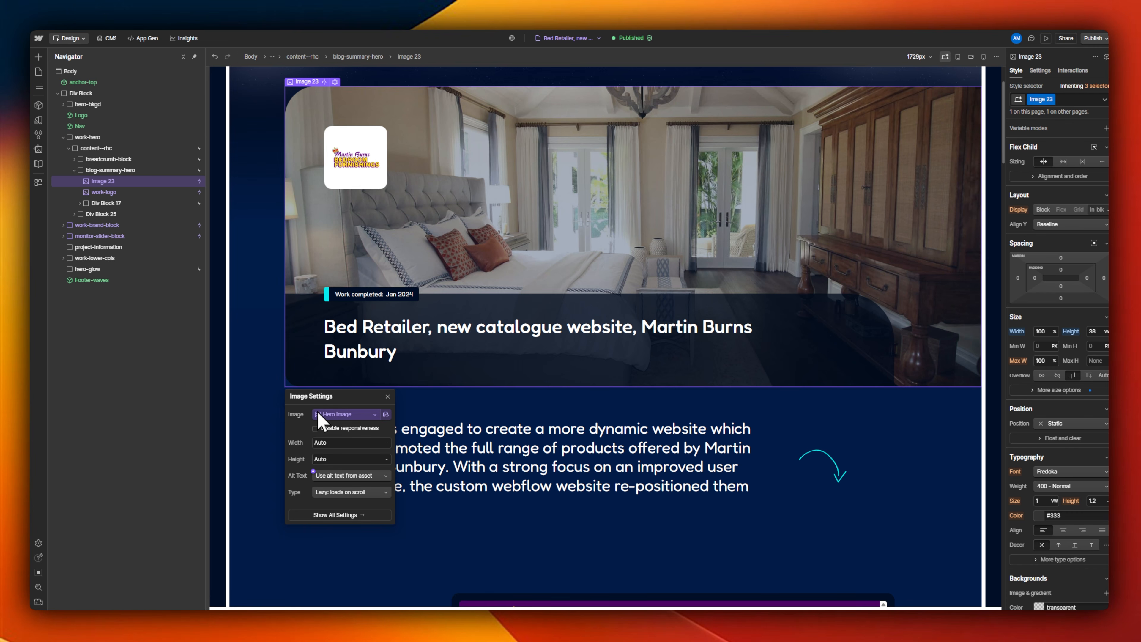
pyautogui.click(374, 415)
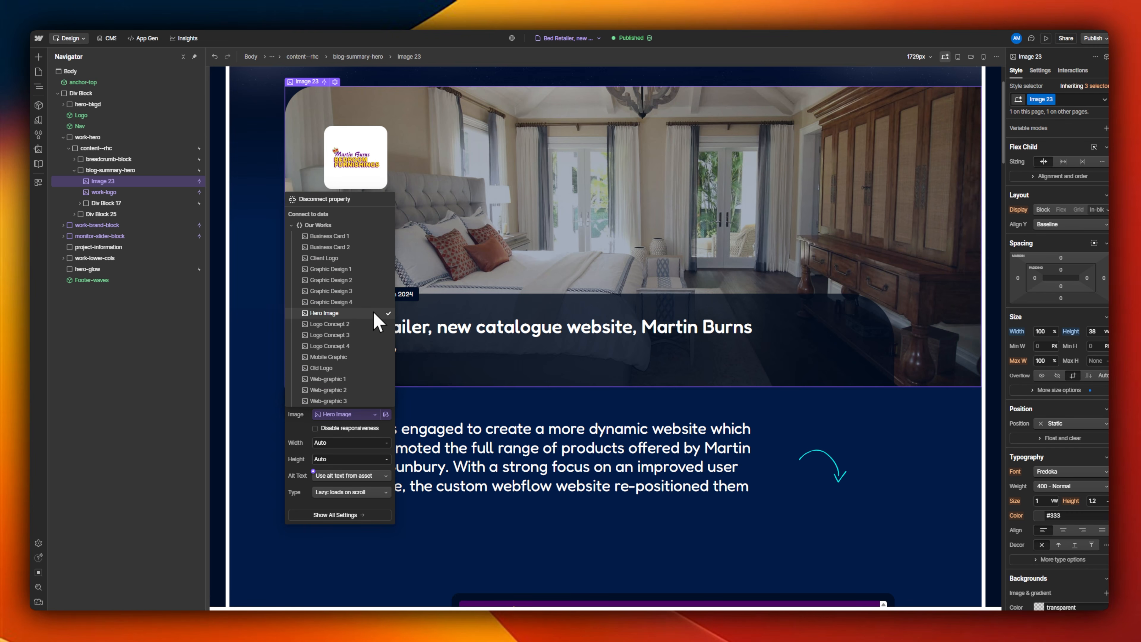
pyautogui.click(290, 422)
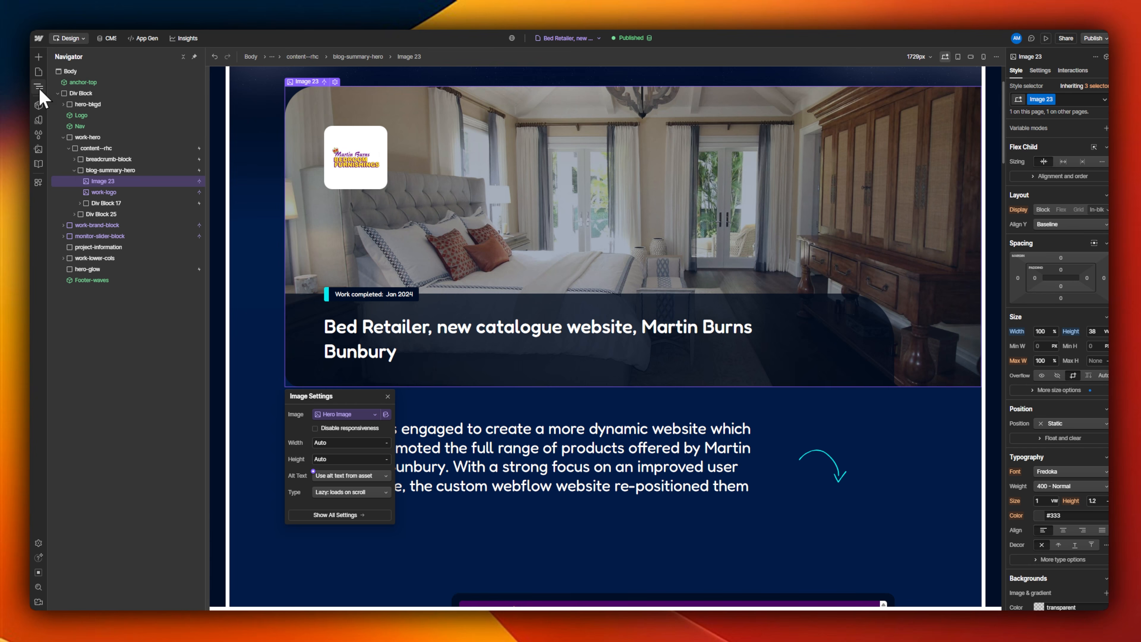
pyautogui.click(38, 72)
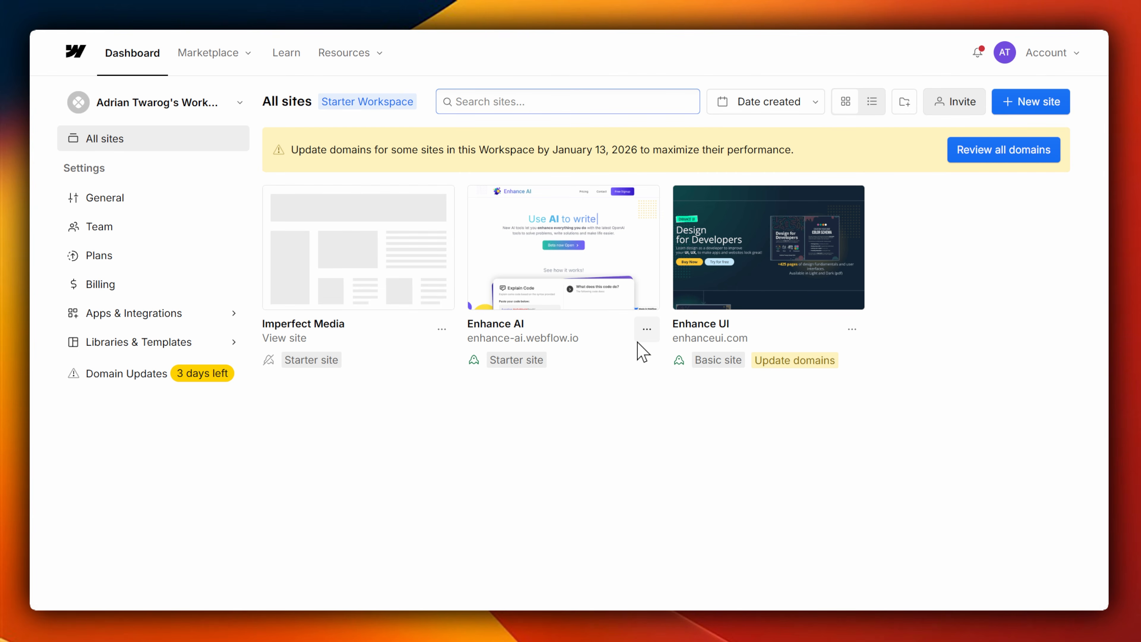
# Step: View the workspace plans for freelancers and agencies with prices switched to monthly billing
pyautogui.moveTo(239, 170)
pyautogui.mouseDown()
pyautogui.moveTo(230, 384)
pyautogui.moveTo(949, 423)
pyautogui.moveTo(412, 161)
pyautogui.moveTo(261, 158)
pyautogui.mouseUp()
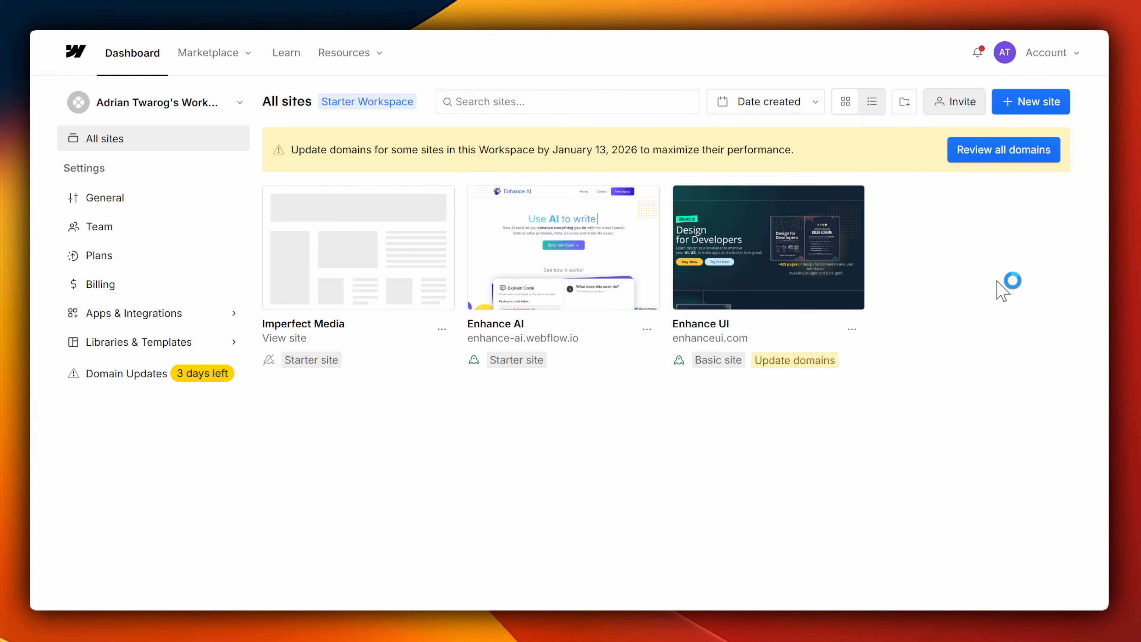
pyautogui.click(1027, 110)
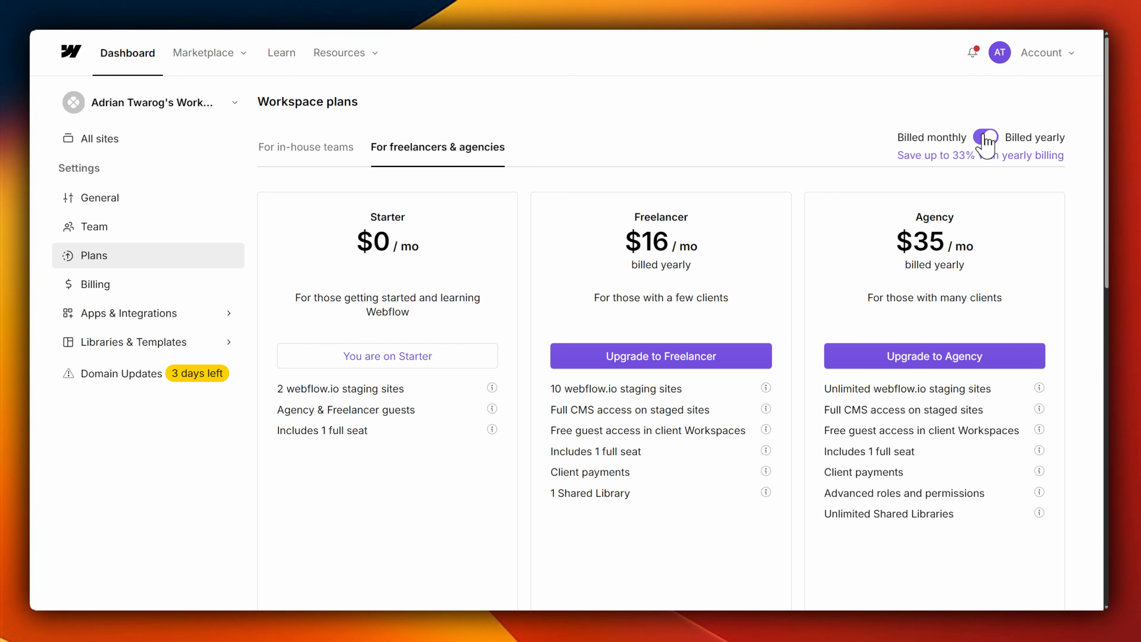
pyautogui.click(984, 136)
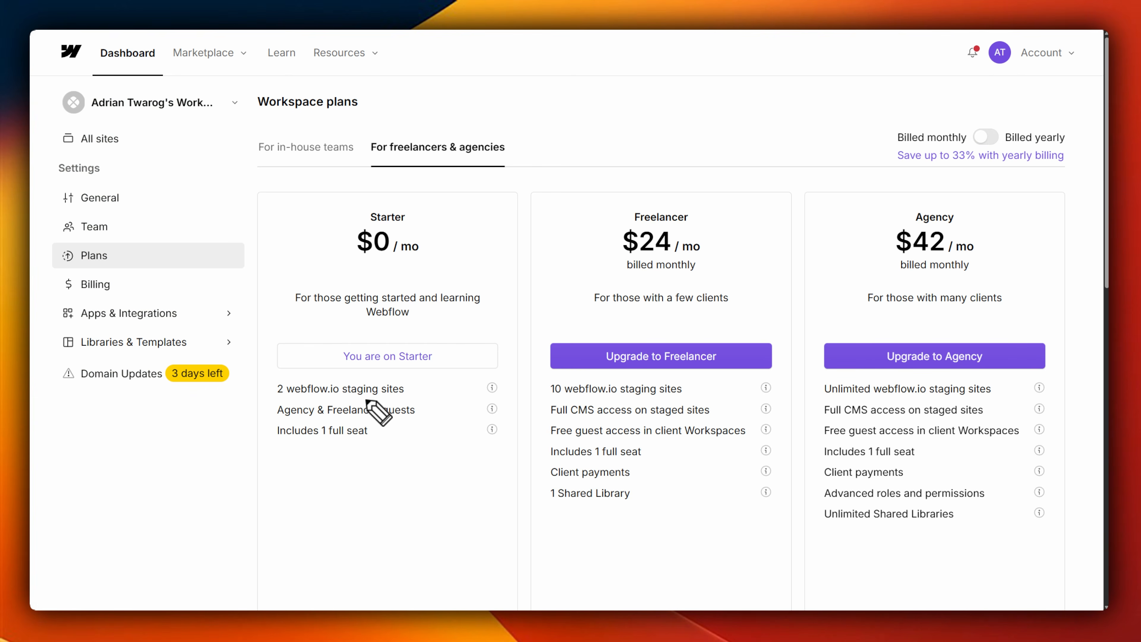
pyautogui.moveTo(434, 377)
pyautogui.mouseDown()
pyautogui.moveTo(334, 367)
pyautogui.moveTo(275, 403)
pyautogui.moveTo(430, 397)
pyautogui.mouseUp()
# Step: Try to add a new page to the Enhance AI site and decline the site plan upgrade
pyautogui.click(117, 143)
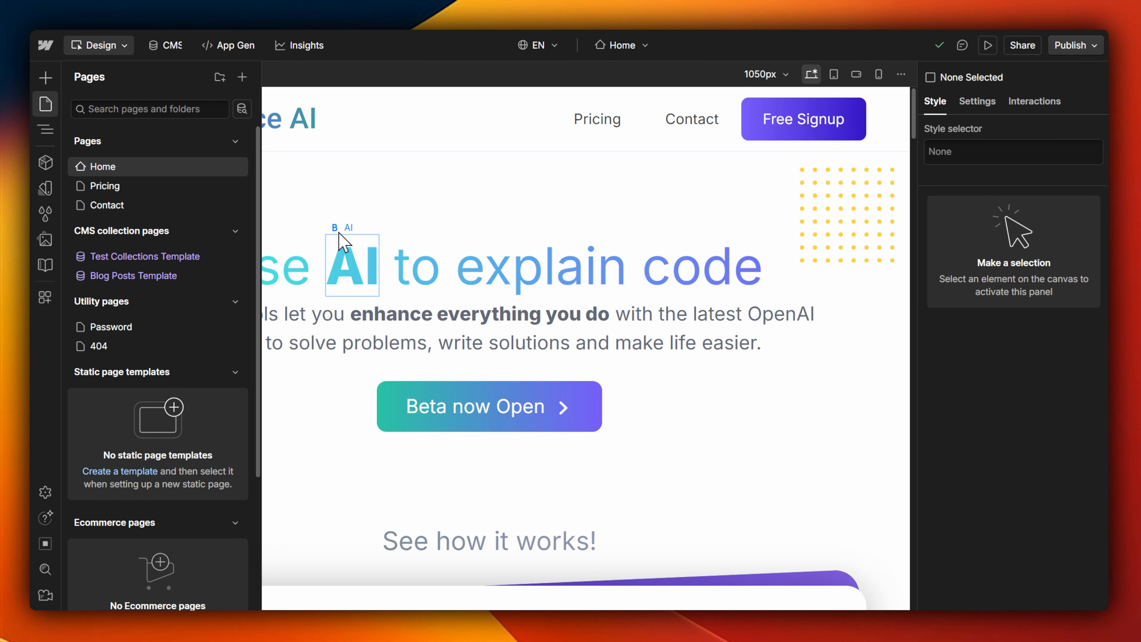
pyautogui.click(242, 84)
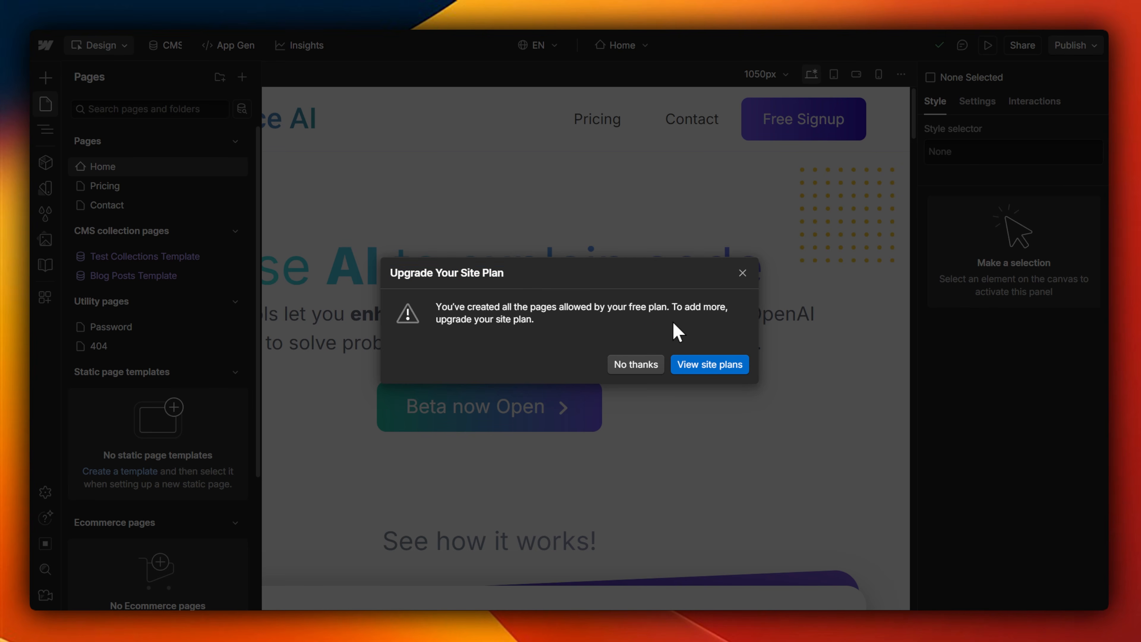
pyautogui.click(635, 365)
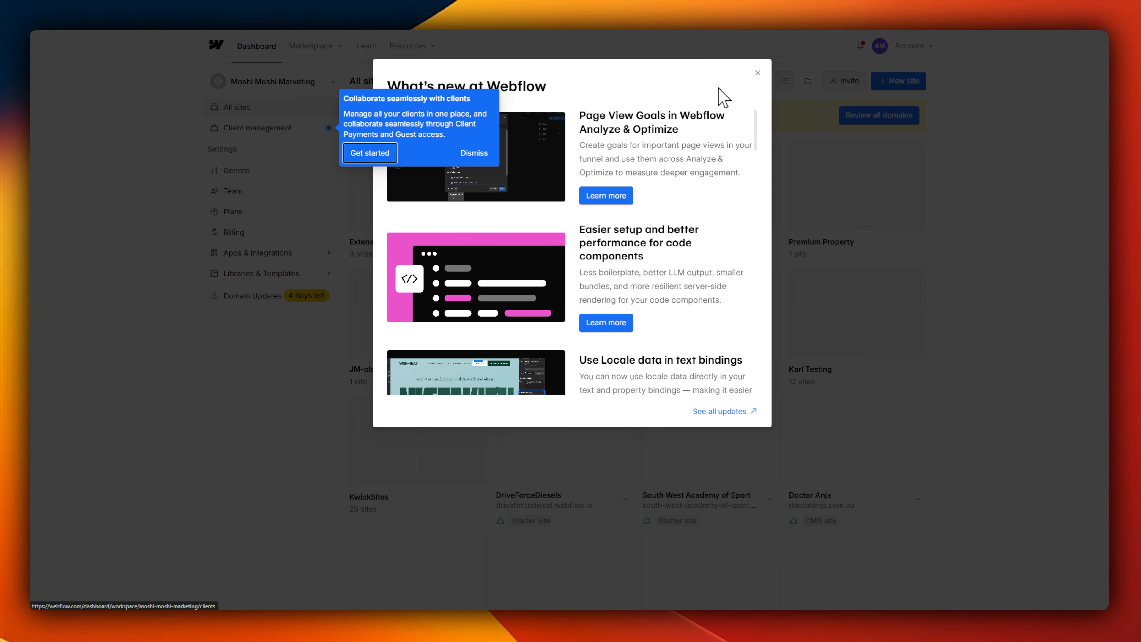
# Step: Browse all the sites and folders in the Moshi Moshi Marketing agency workspace
pyautogui.click(750, 68)
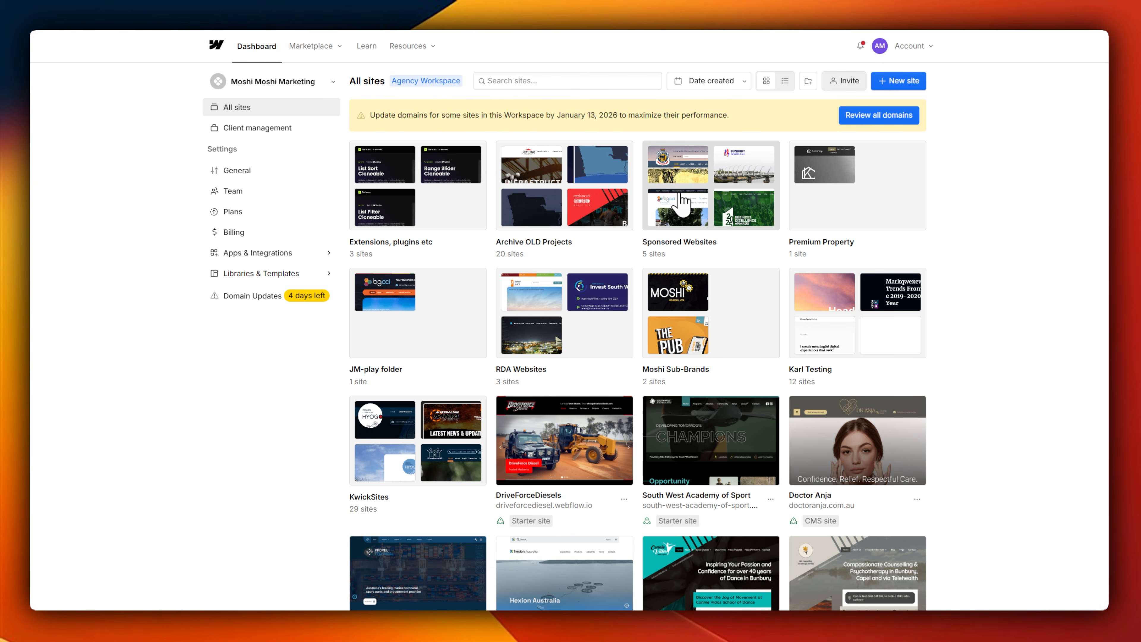
pyautogui.scroll(-3, 1103, 182)
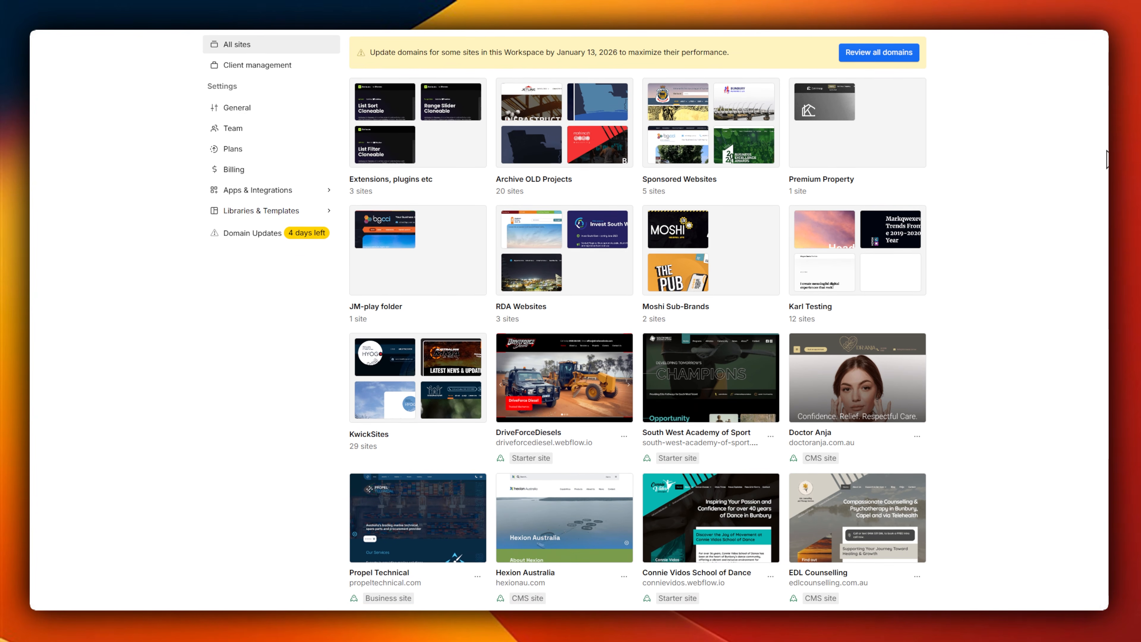
pyautogui.scroll(-6, 1103, 182)
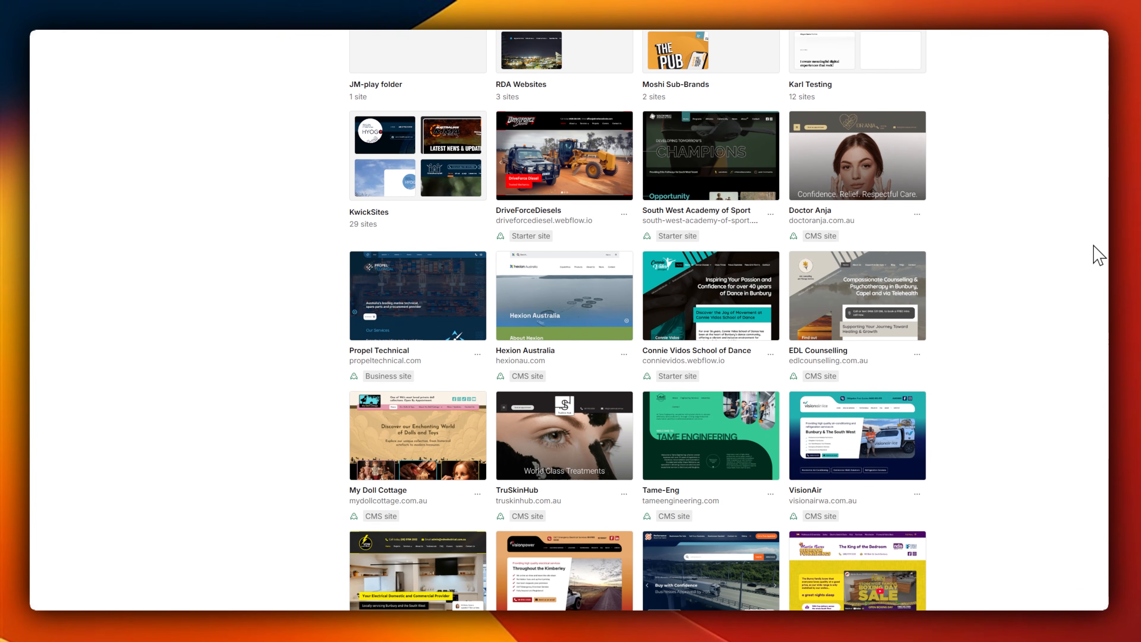
# Step: Examine the monthly prices, page limits and CMS limits of Webflow's Starter, Basic, CMS and Business site plans
pyautogui.scroll(-4, 1096, 292)
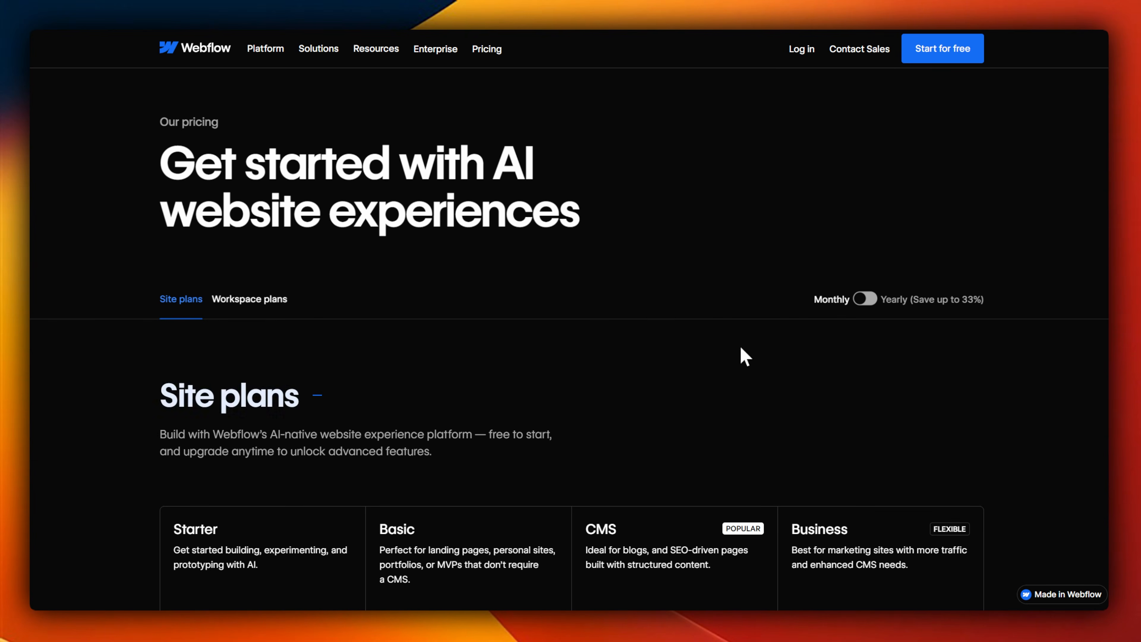
pyautogui.moveTo(142, 71); pyautogui.dragTo(233, 72)
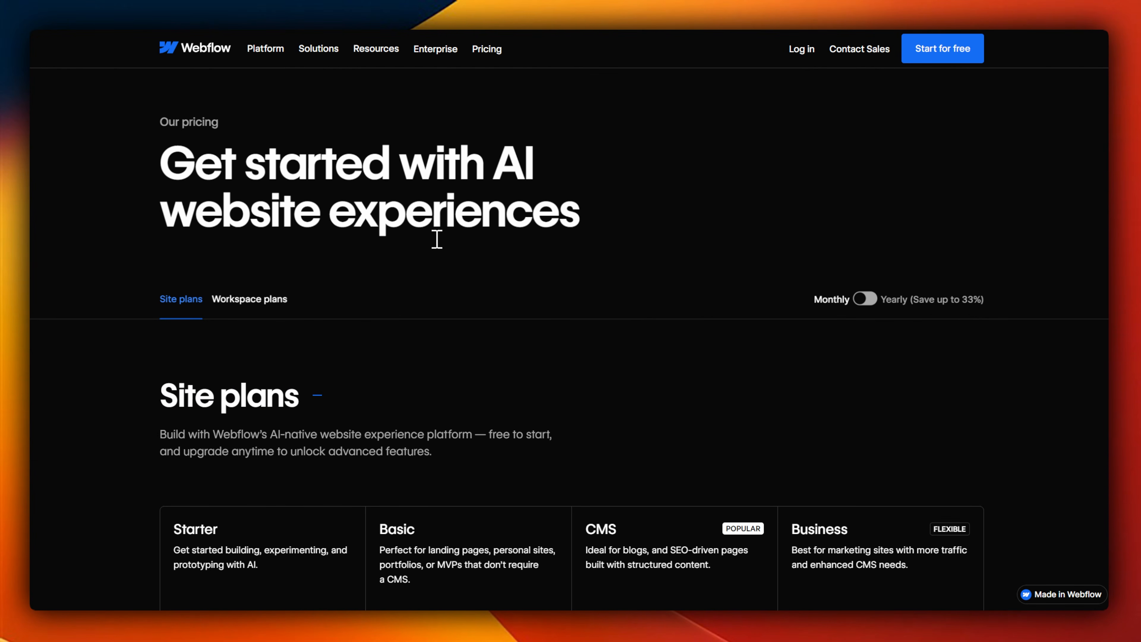
pyautogui.scroll(-6, 594, 242)
pyautogui.scroll(2, 723, 224)
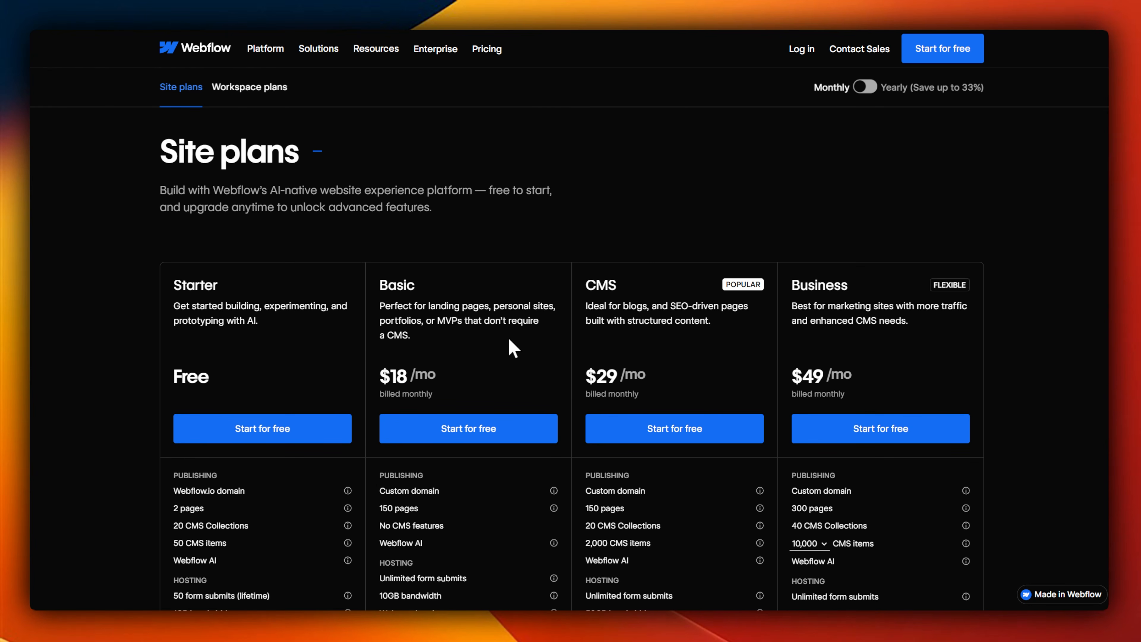
pyautogui.scroll(-3, 377, 237)
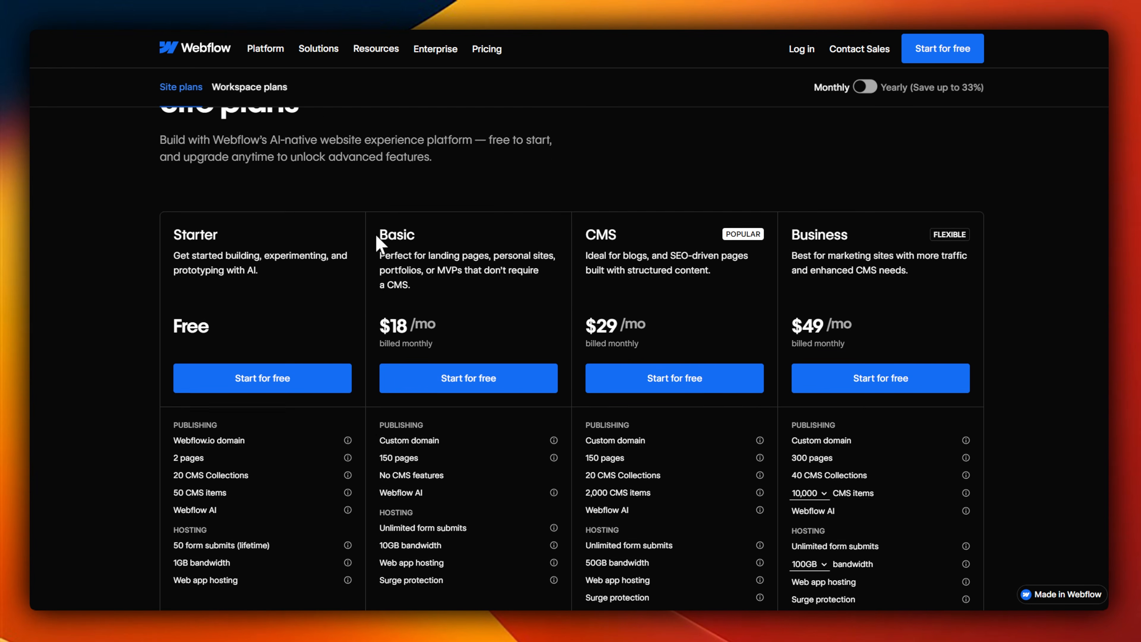
pyautogui.moveTo(249, 158)
pyautogui.mouseDown()
pyautogui.moveTo(164, 148)
pyautogui.moveTo(202, 136)
pyautogui.mouseUp()
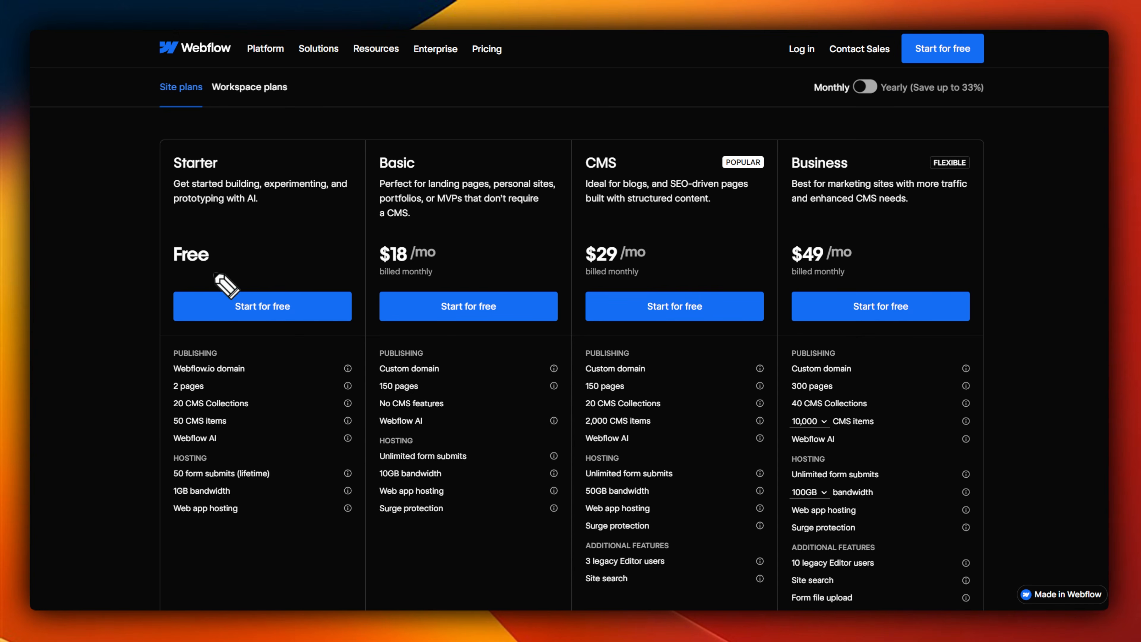
pyautogui.moveTo(226, 240); pyautogui.dragTo(209, 225)
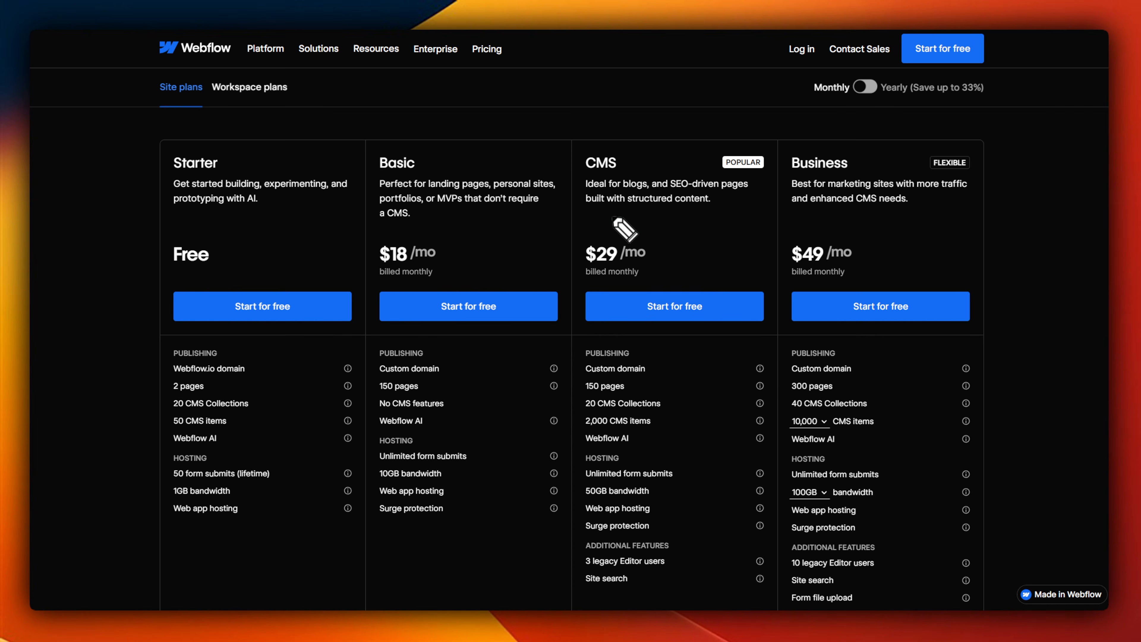
pyautogui.moveTo(645, 227); pyautogui.dragTo(669, 247)
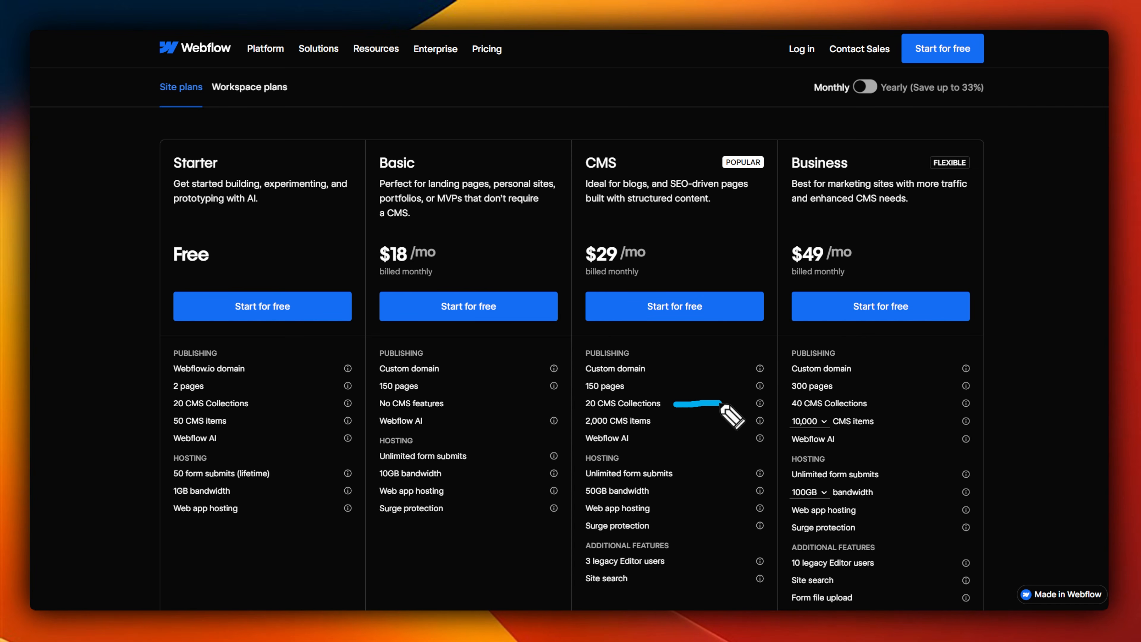
pyautogui.moveTo(664, 421); pyautogui.dragTo(718, 423)
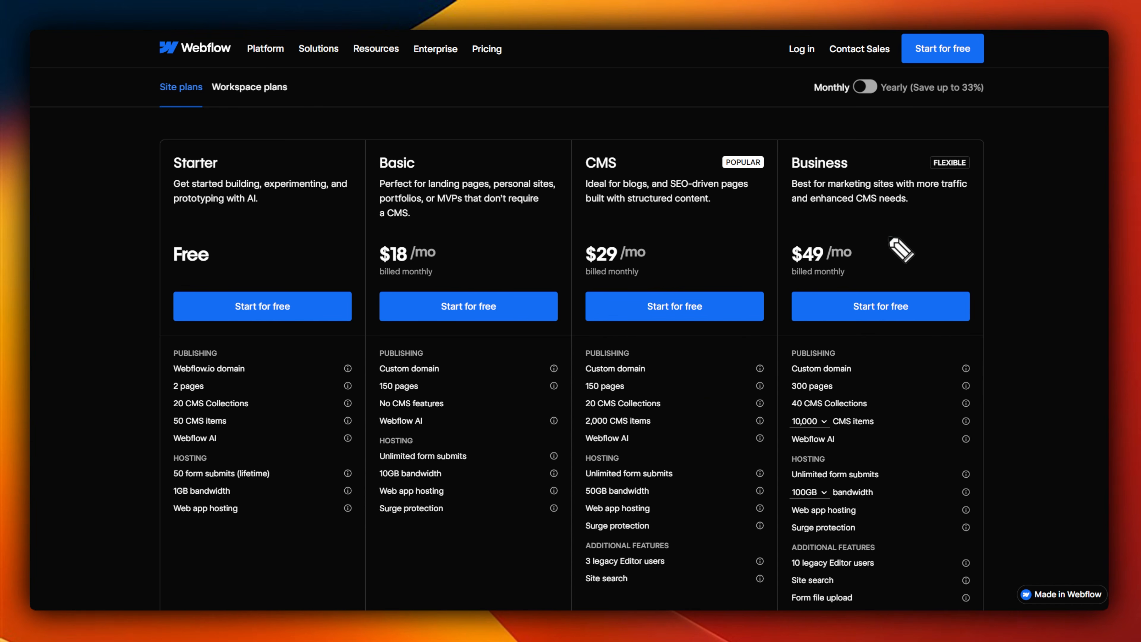
pyautogui.moveTo(786, 175); pyautogui.dragTo(860, 177)
# Step: Set the Business site plan to 20,000 CMS items and 2.5TB bandwidth
pyautogui.click(809, 421)
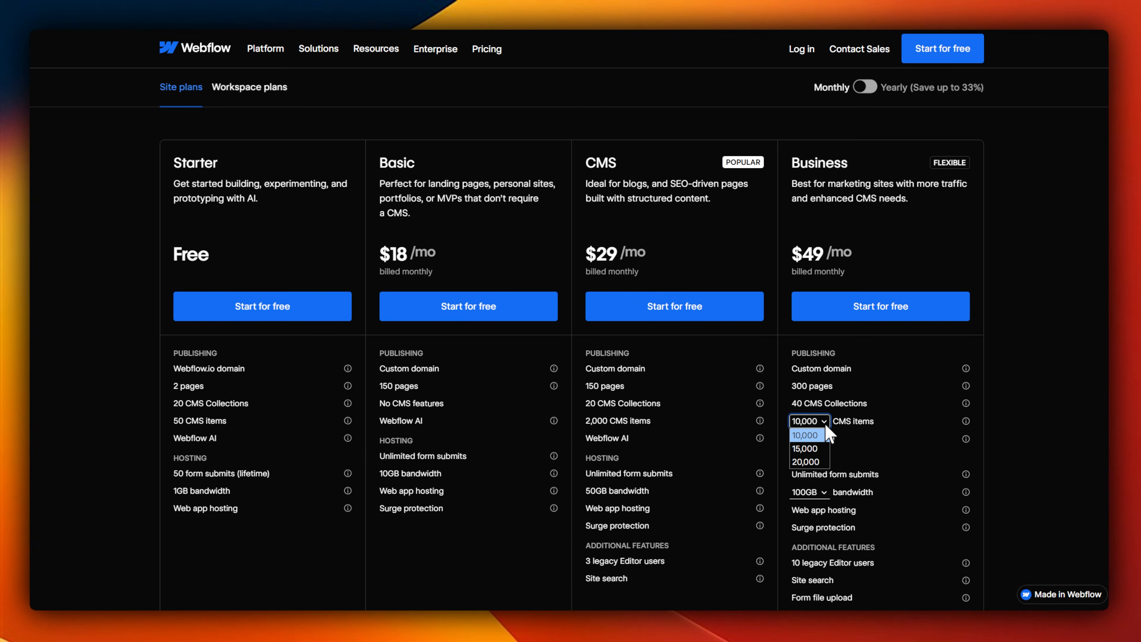
pyautogui.click(806, 438)
pyautogui.moveTo(888, 424); pyautogui.dragTo(937, 423)
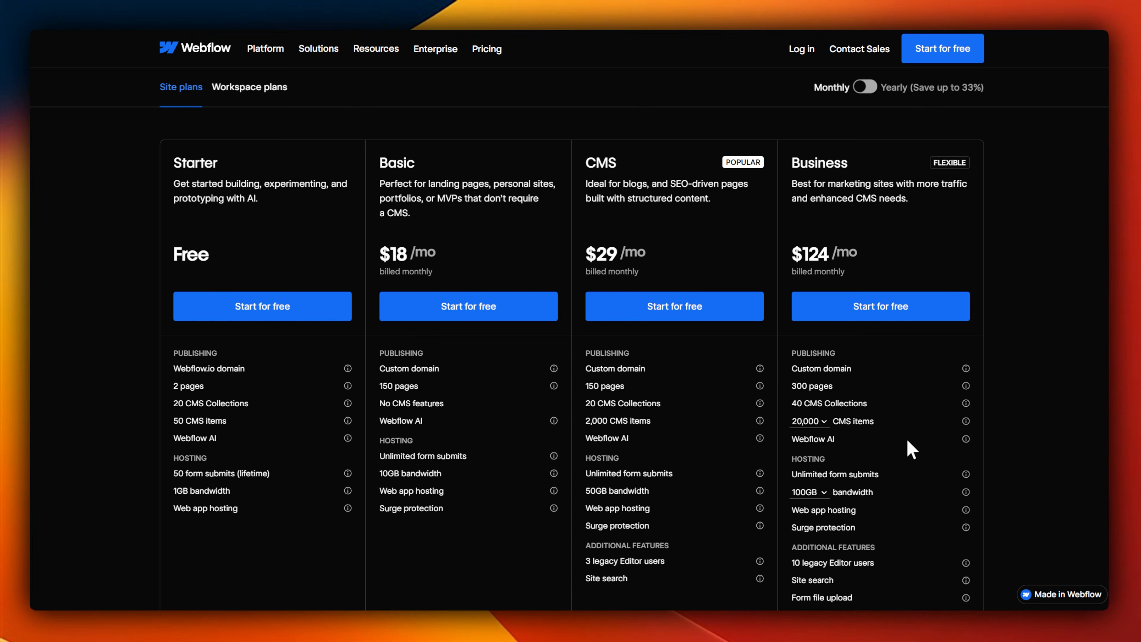
pyautogui.click(814, 492)
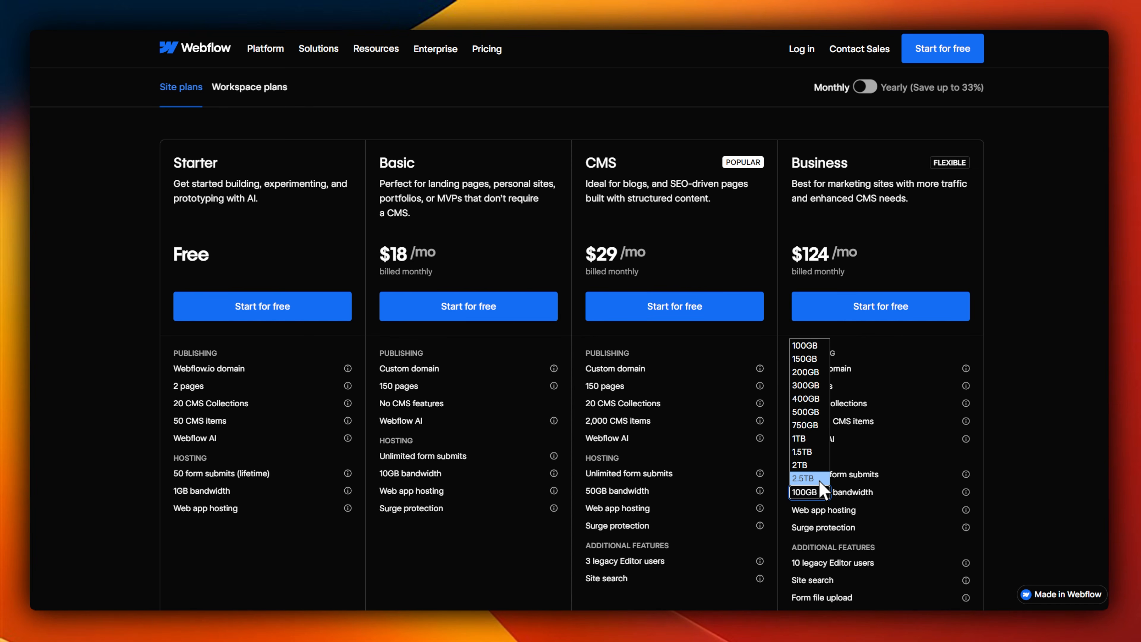
pyautogui.click(817, 478)
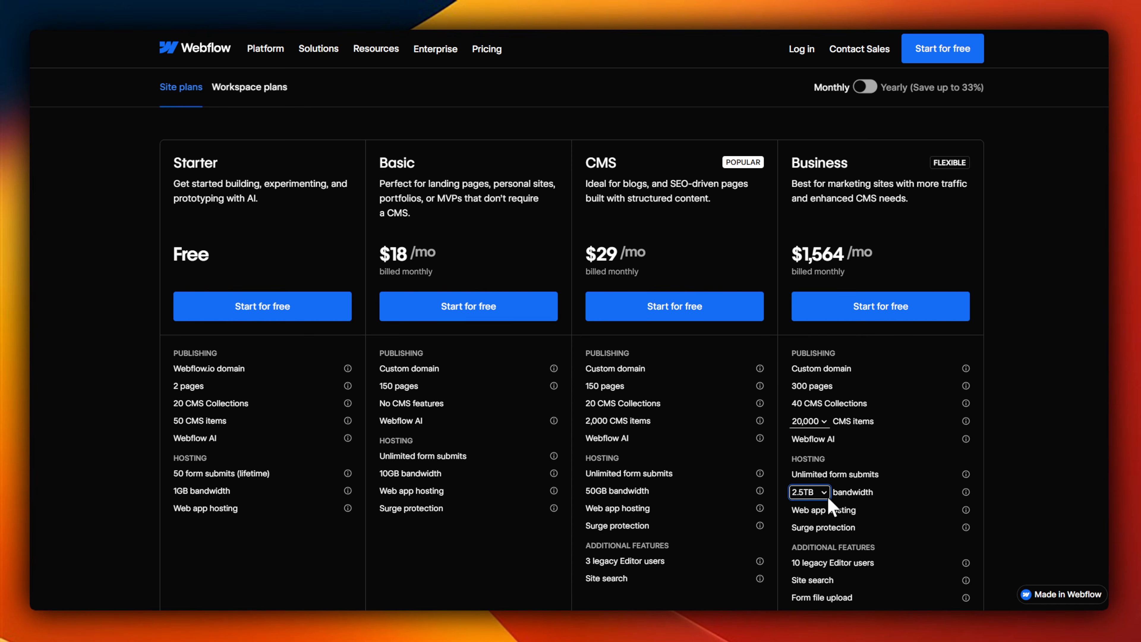
pyautogui.click(813, 492)
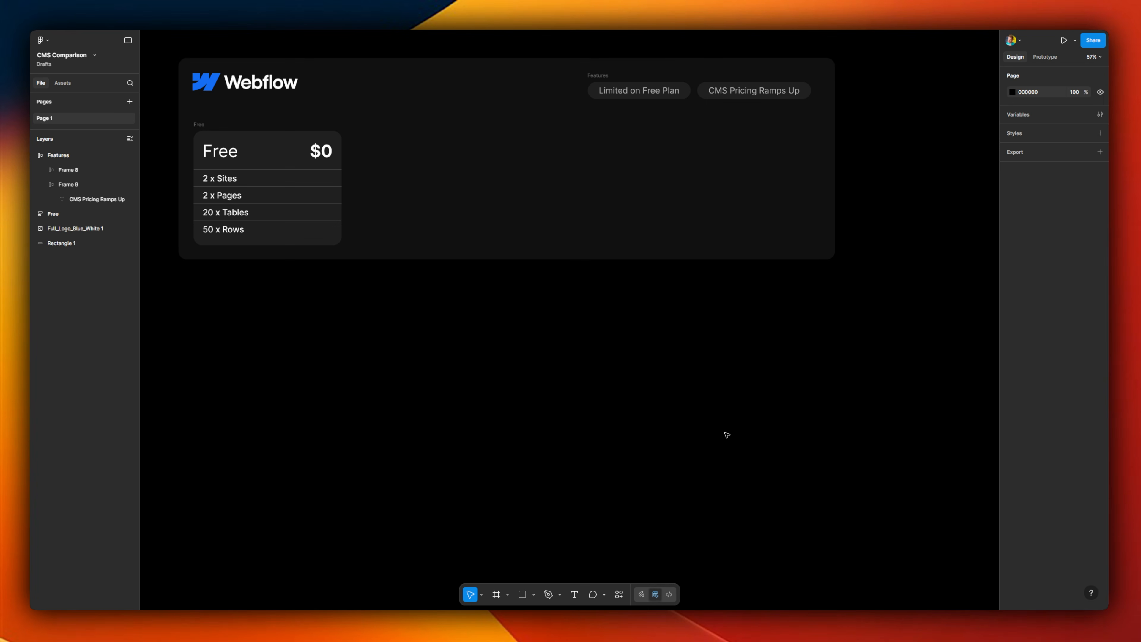
# Step: Switch to the CMS Comparison file in Figma and add the Standard $18, Premium $29 and Business $49 cards beside the Free card
pyautogui.hotkey('ctrl', 'v')
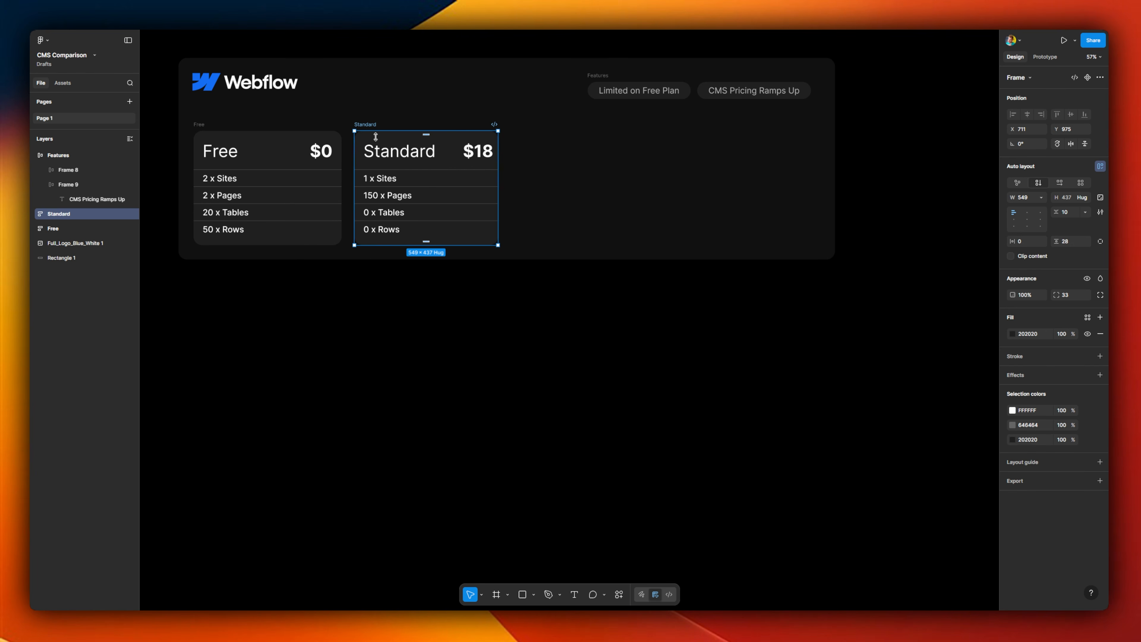
pyautogui.click(598, 167)
pyautogui.hotkey('ctrl', 'v')
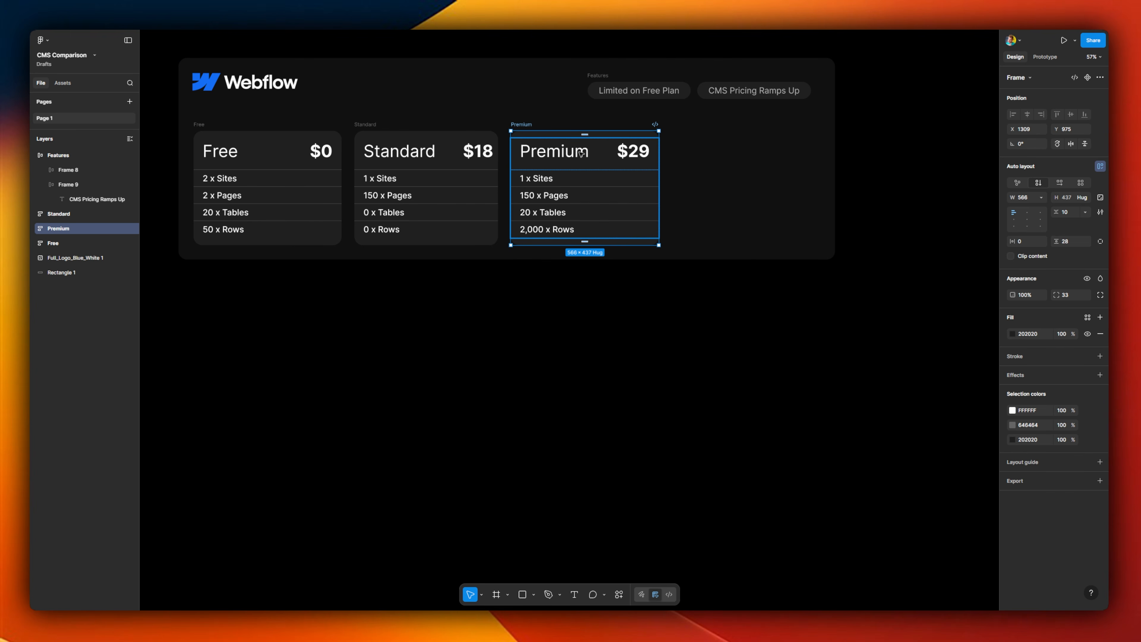
pyautogui.click(746, 196)
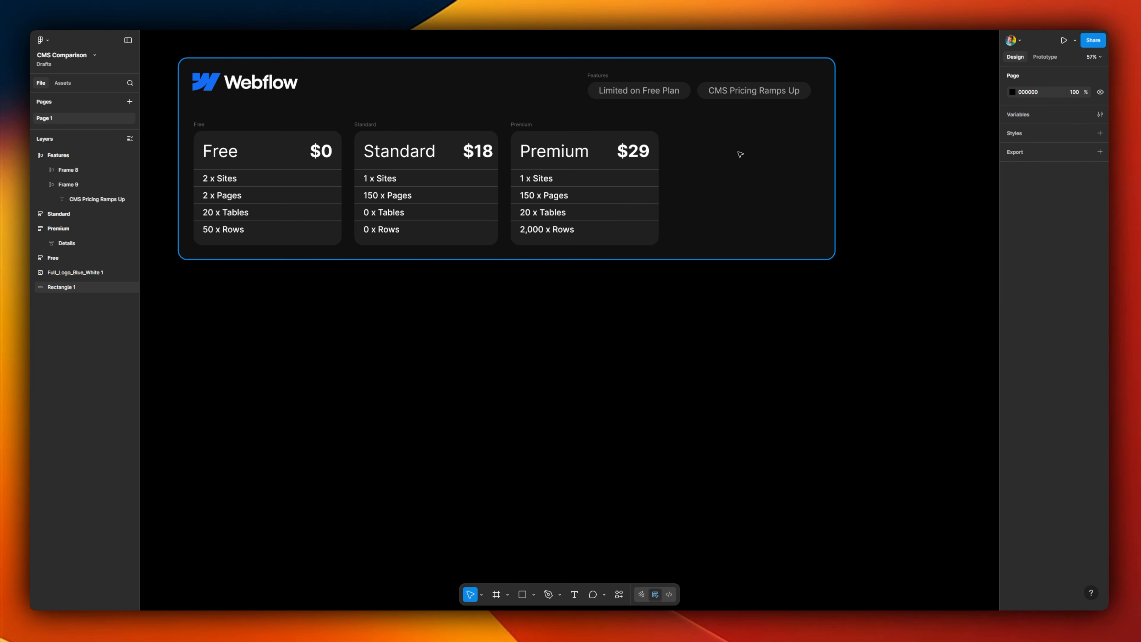
pyautogui.hotkey('ctrl', 'z')
pyautogui.click(743, 171)
pyautogui.press('Escape')
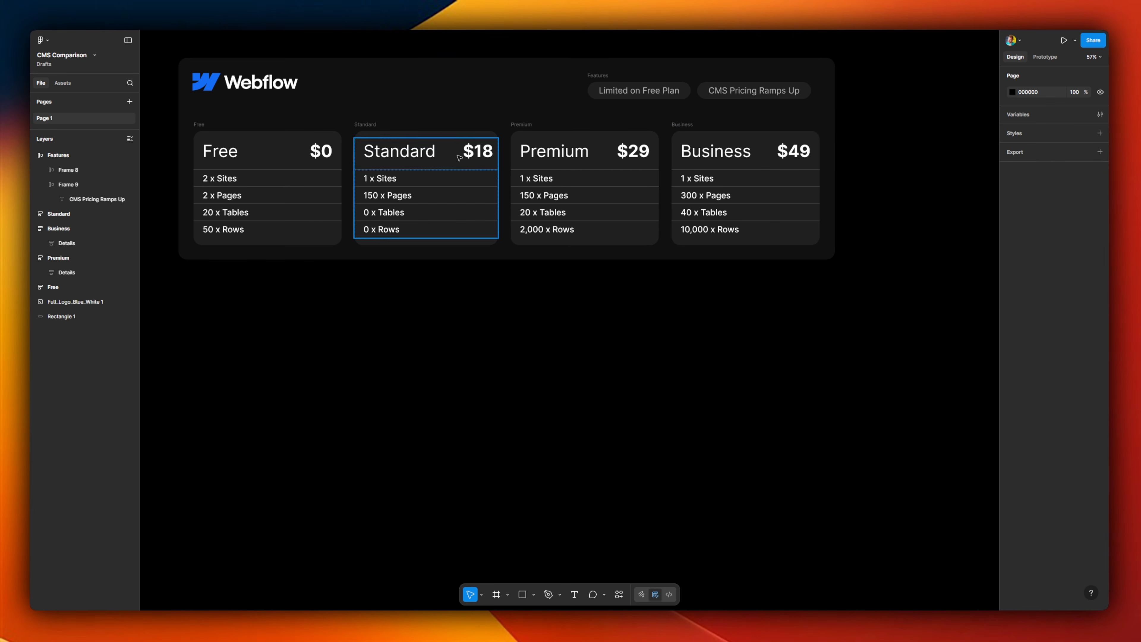
pyautogui.click(403, 93)
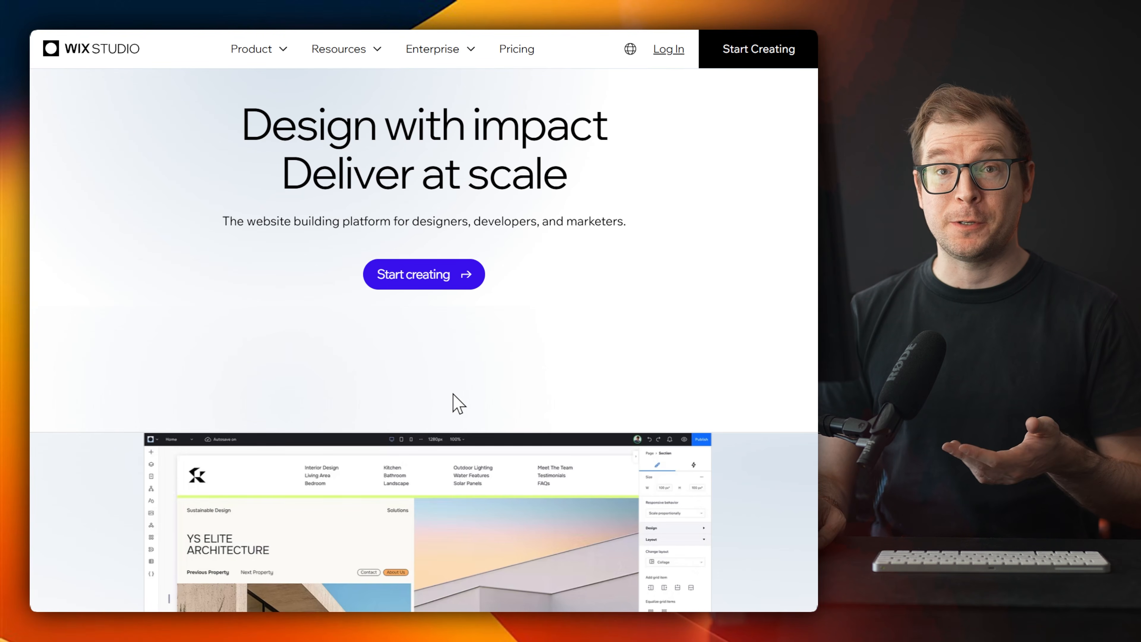
# Step: Examine the Wix Studio homepage, including its example sites, site of the week and design feature sections
pyautogui.scroll(-2, 445, 402)
pyautogui.scroll(-5, 445, 401)
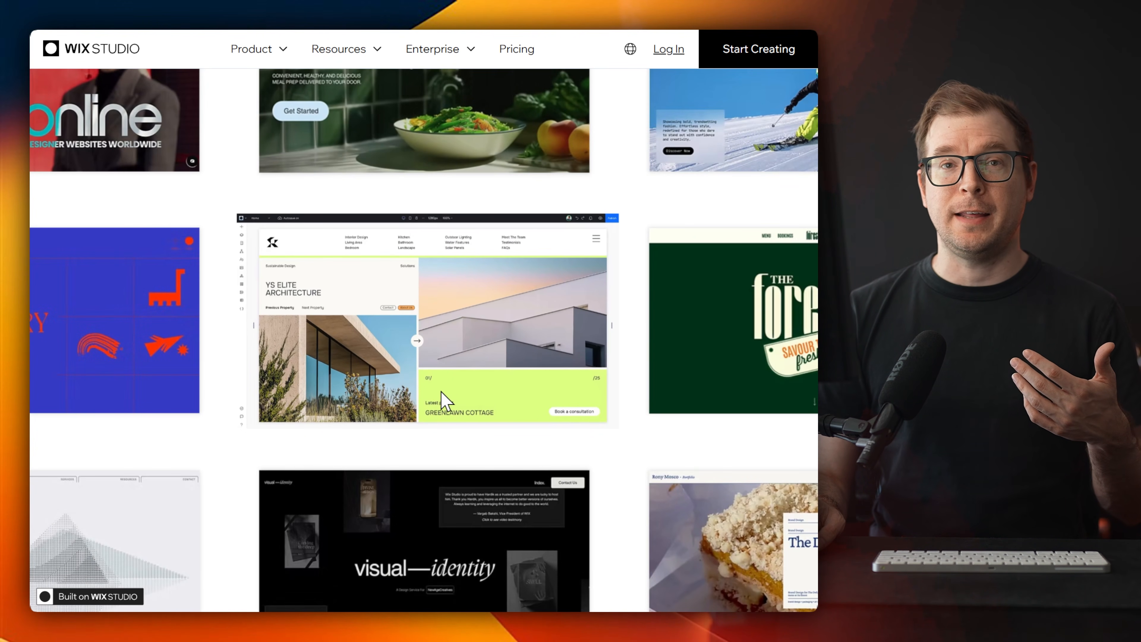
pyautogui.scroll(-5, 441, 391)
pyautogui.scroll(-8, 441, 391)
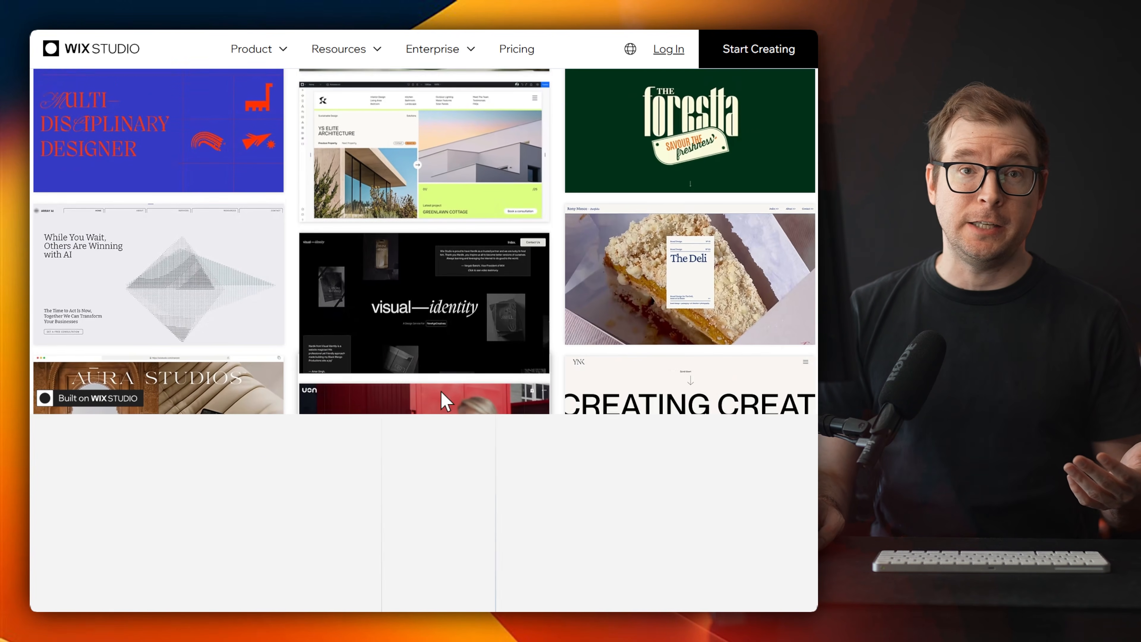
pyautogui.scroll(-5, 445, 404)
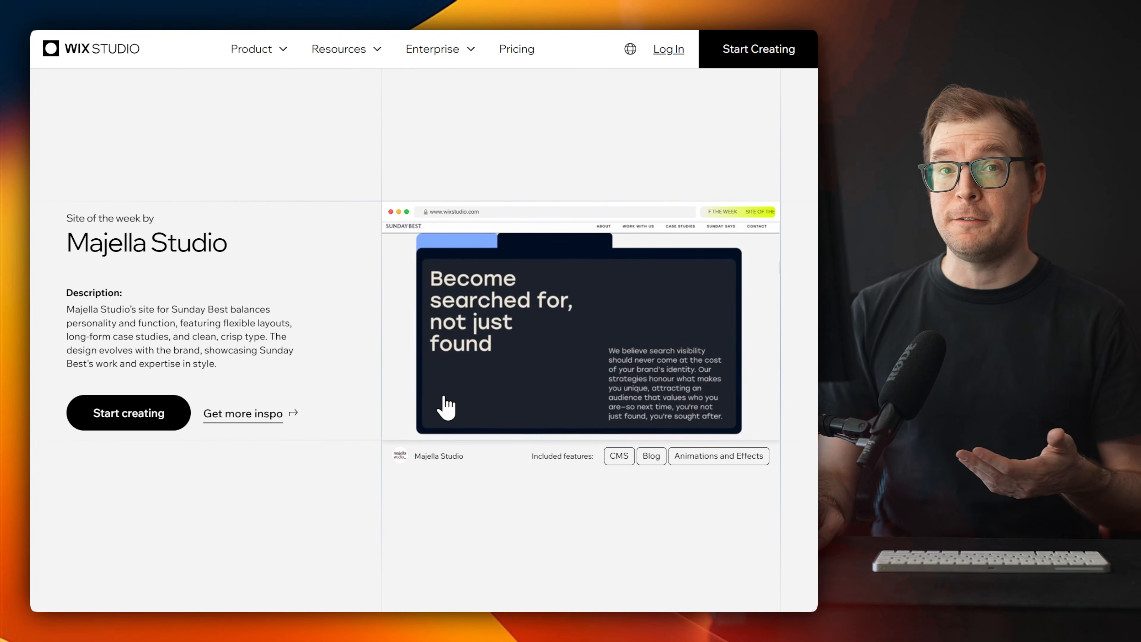
pyautogui.scroll(-5, 446, 406)
pyautogui.scroll(-15, 444, 404)
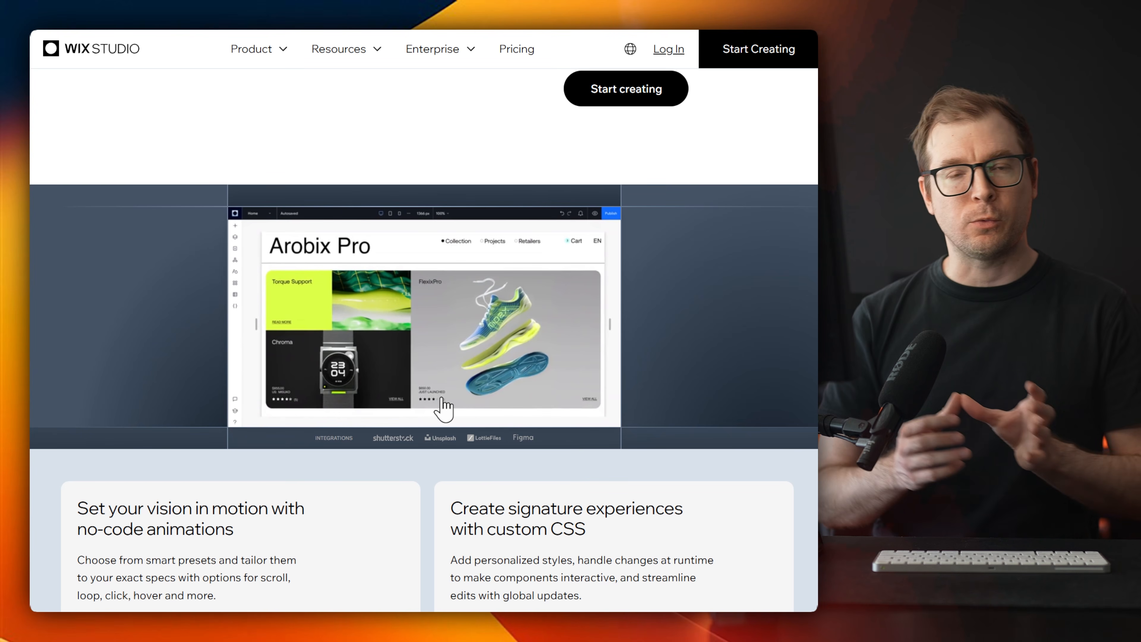
pyautogui.scroll(-8, 445, 407)
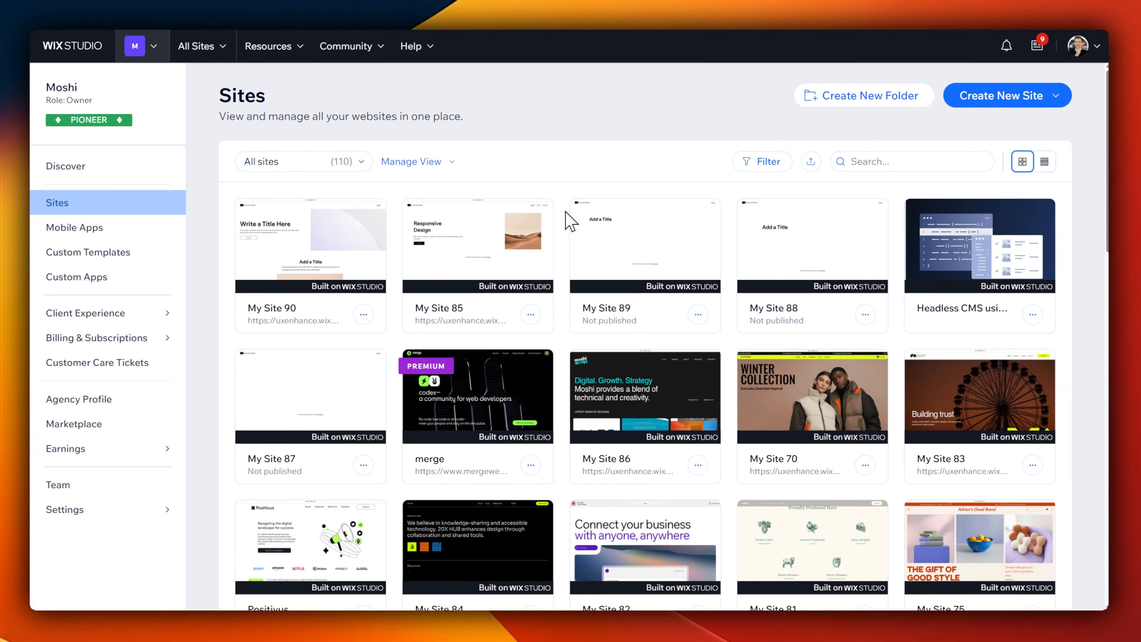
# Step: Browse the agency's sites in the Wix Studio workspace and open My Site 84 in the editor
pyautogui.scroll(-4, 565, 216)
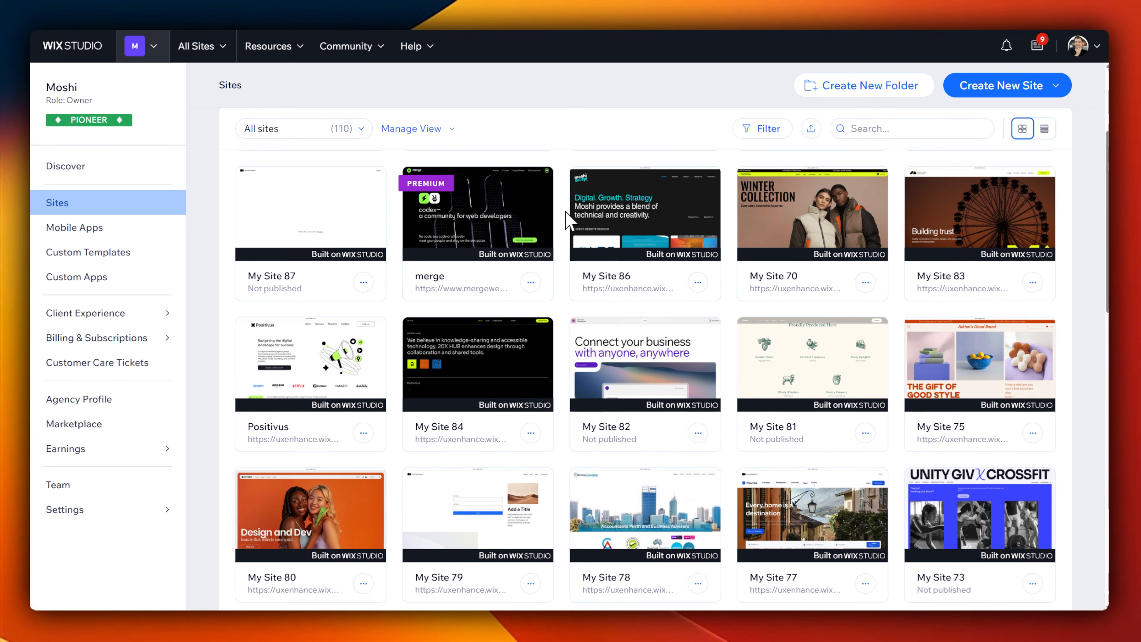
pyautogui.scroll(4, 565, 210)
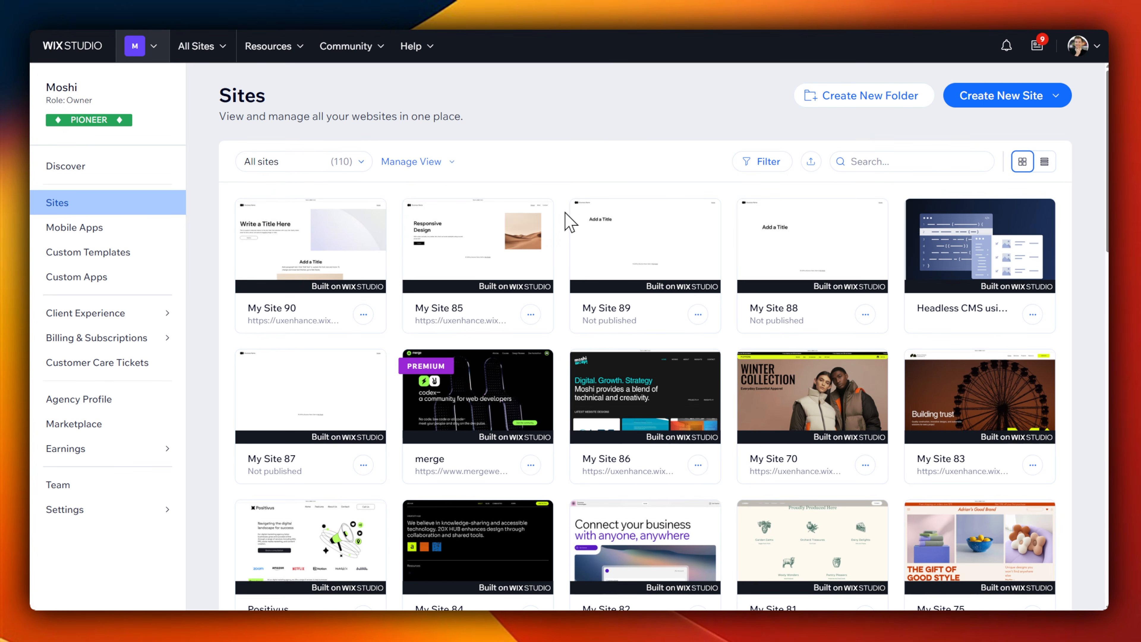
pyautogui.scroll(-3, 570, 220)
pyautogui.click(477, 453)
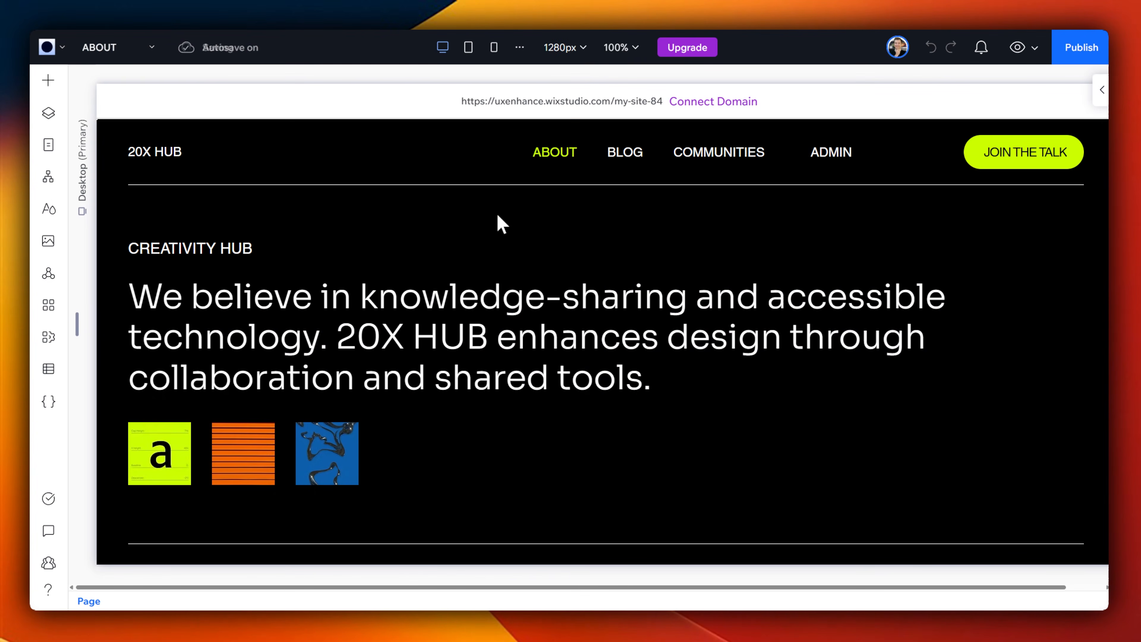
# Step: Add a new blank section directly above the Follow Us #20XHUB section on the ABOUT page
pyautogui.scroll(-15, 612, 362)
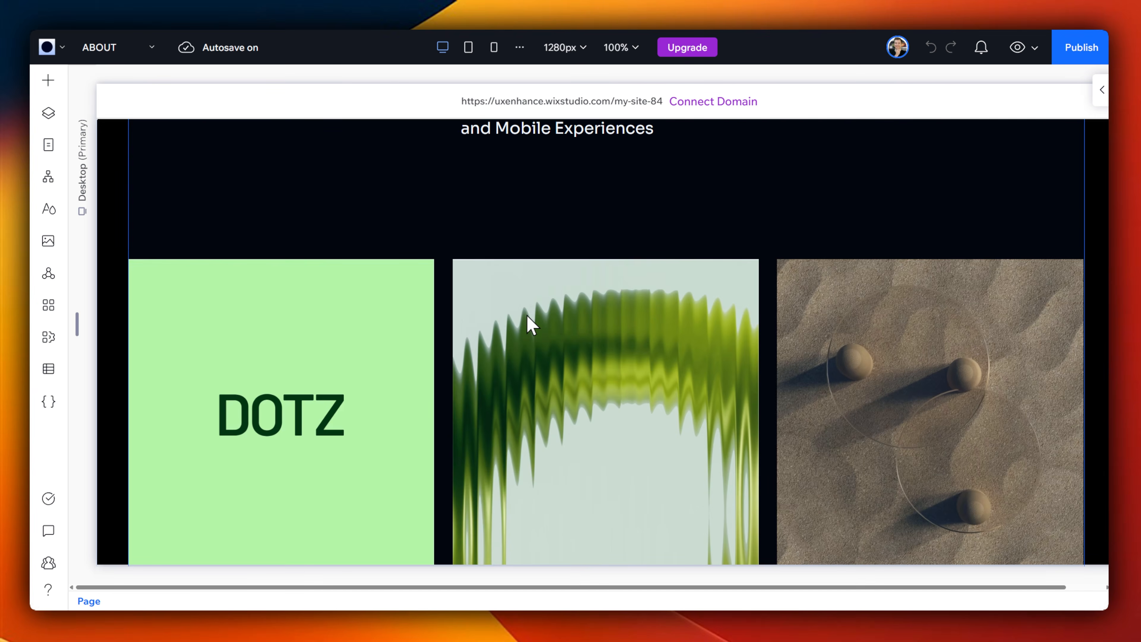
pyautogui.scroll(15, 527, 322)
pyautogui.scroll(-20, 510, 306)
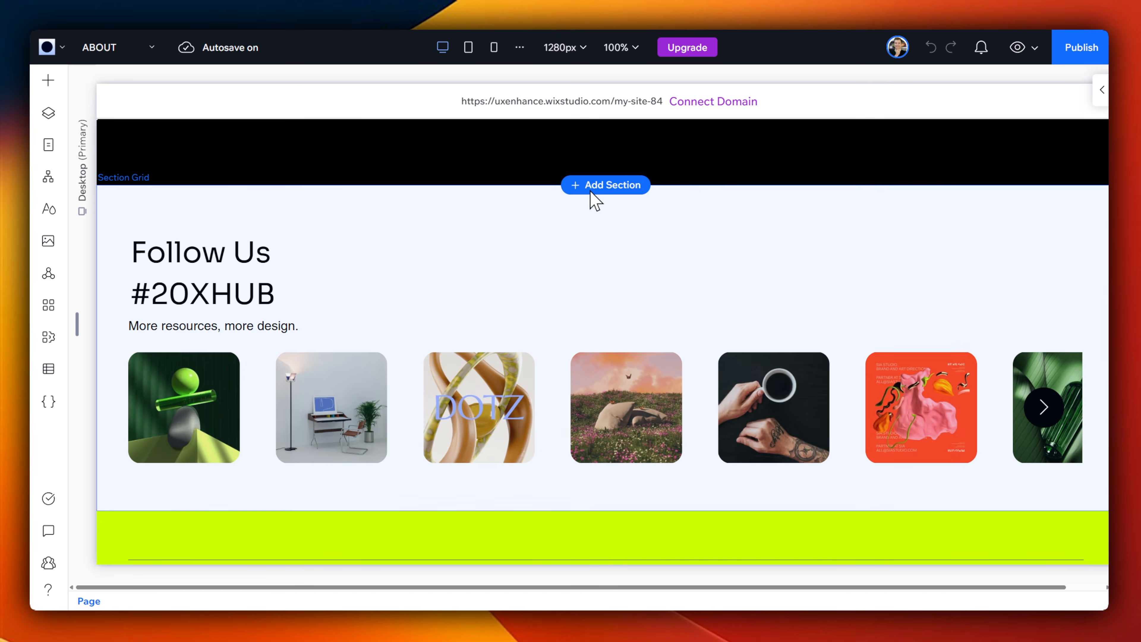
pyautogui.click(591, 191)
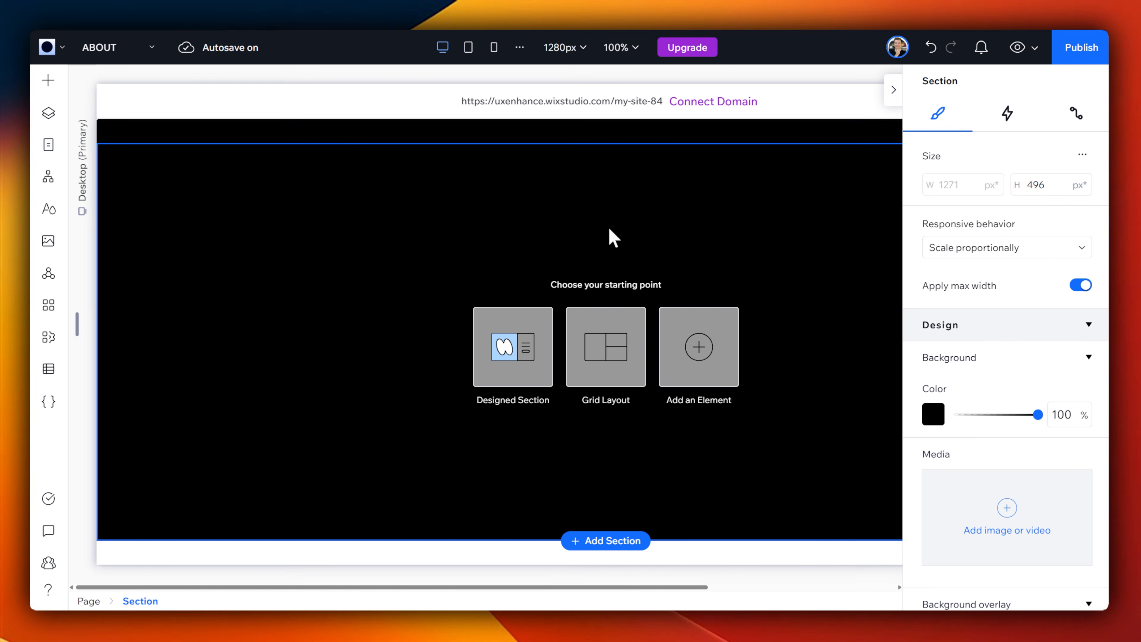
pyautogui.click(609, 227)
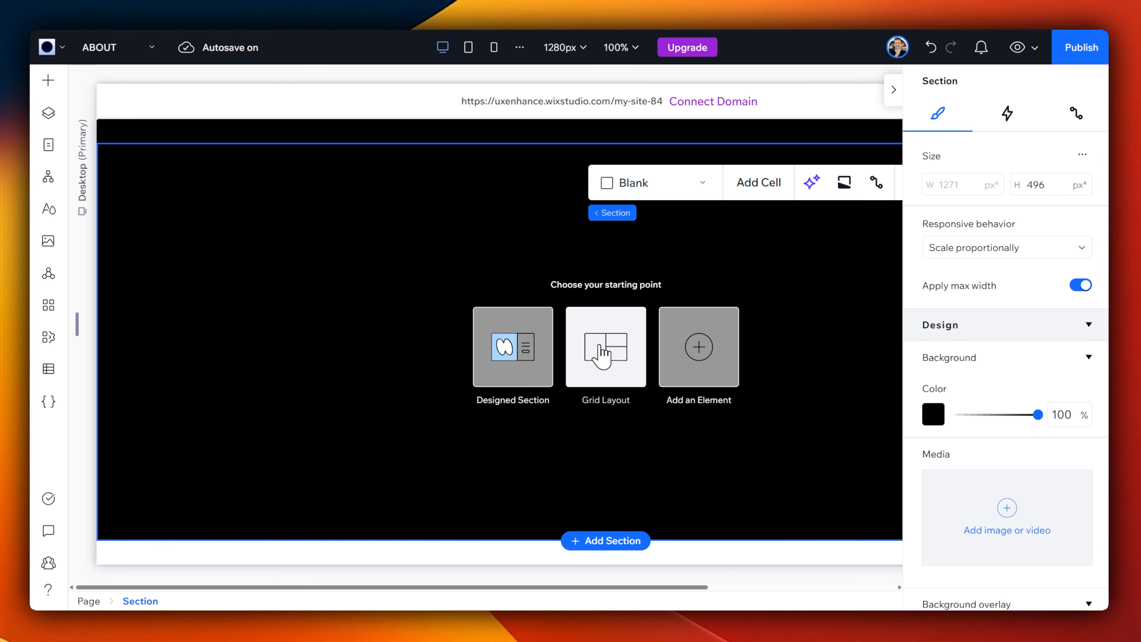
# Step: View the section grid layouts offered for the new blank section and close them without applying one
pyautogui.click(604, 360)
pyautogui.click(417, 184)
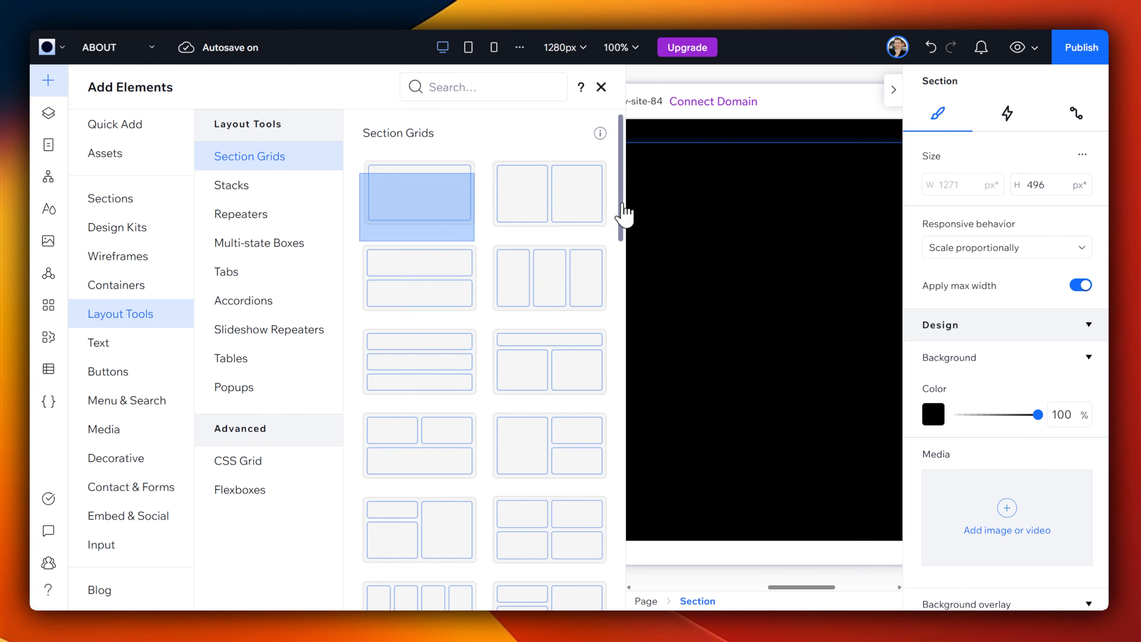
pyautogui.click(604, 91)
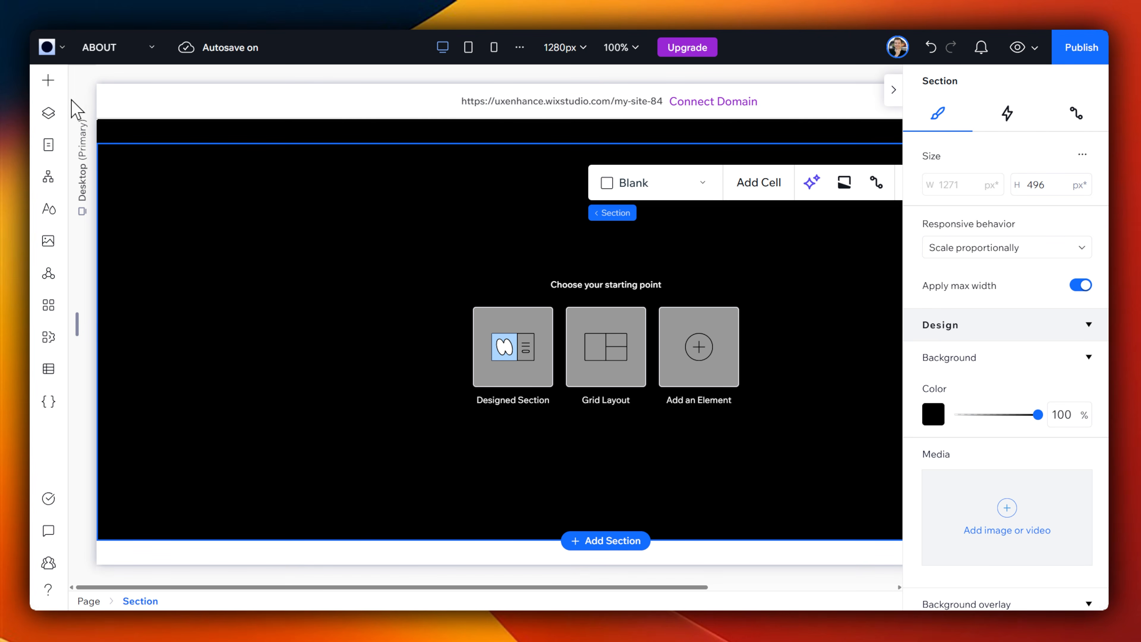
# Step: Place the desert image in the new section at about X 66, Y 31, and an Add a Title heading beside it at about X 381, Y 71
pyautogui.click(49, 89)
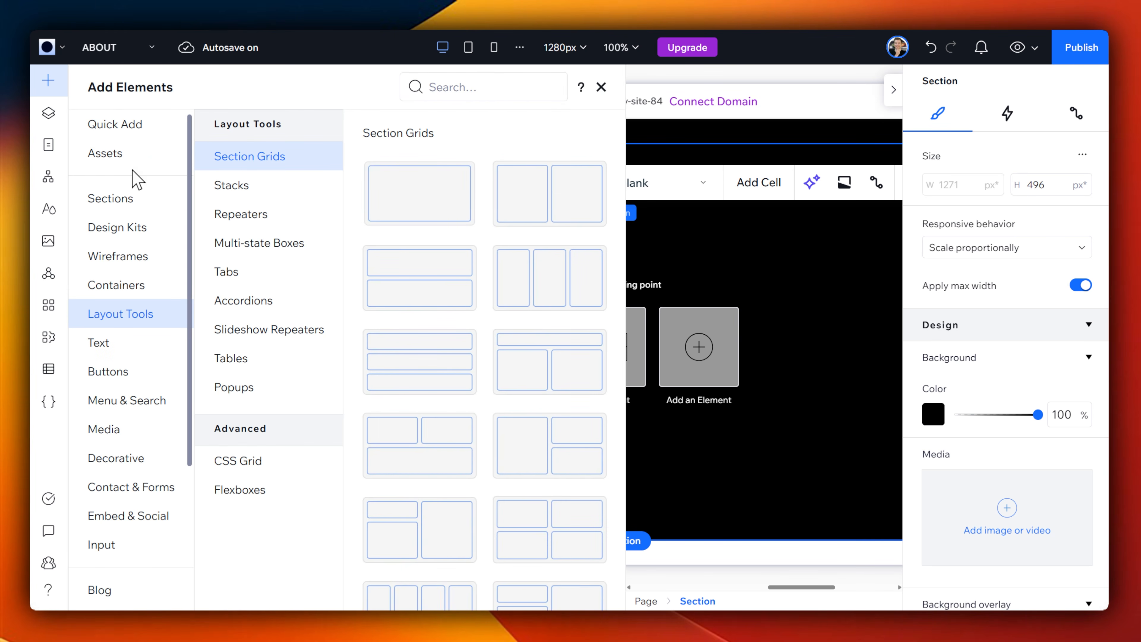
pyautogui.click(120, 128)
pyautogui.moveTo(252, 173); pyautogui.dragTo(297, 240)
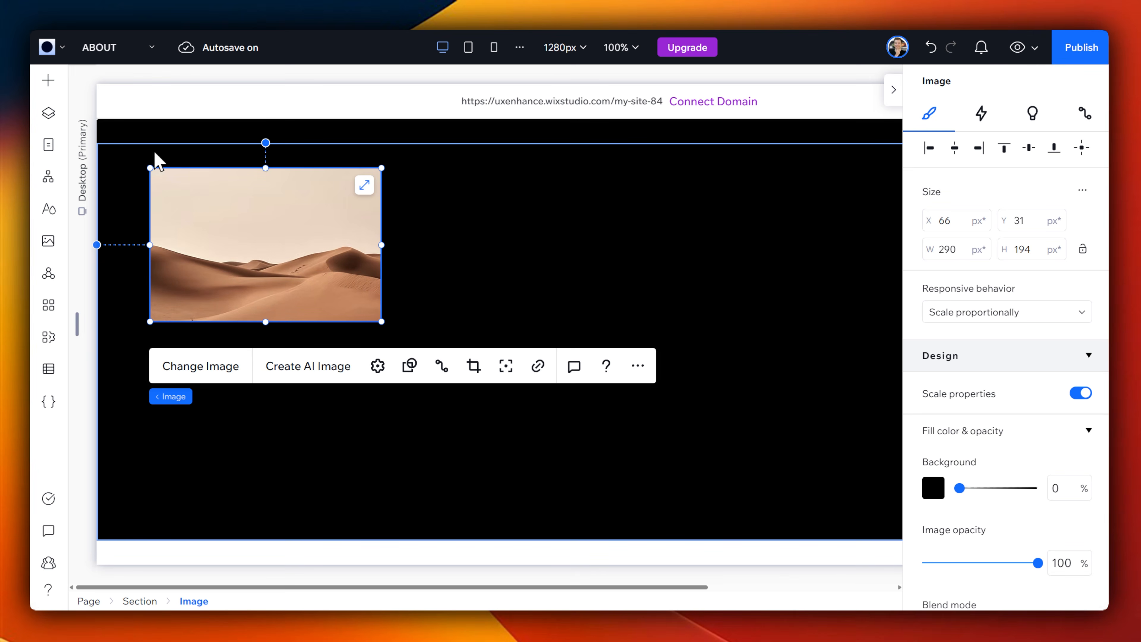
pyautogui.click(48, 81)
pyautogui.moveTo(339, 179); pyautogui.dragTo(456, 220)
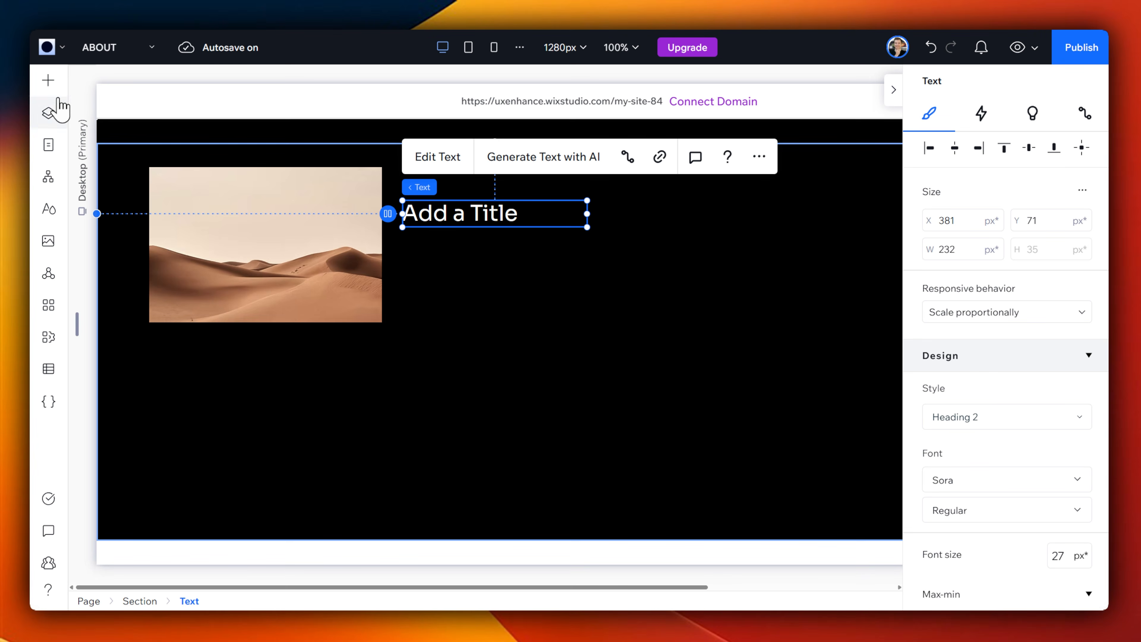
# Step: Move the desert image to the right side of the section and add a paragraph text block at about X 91, Y 122
pyautogui.click(48, 80)
pyautogui.moveTo(389, 184); pyautogui.dragTo(502, 265)
pyautogui.moveTo(290, 208); pyautogui.dragTo(772, 227)
pyautogui.moveTo(522, 268); pyautogui.dragTo(285, 280)
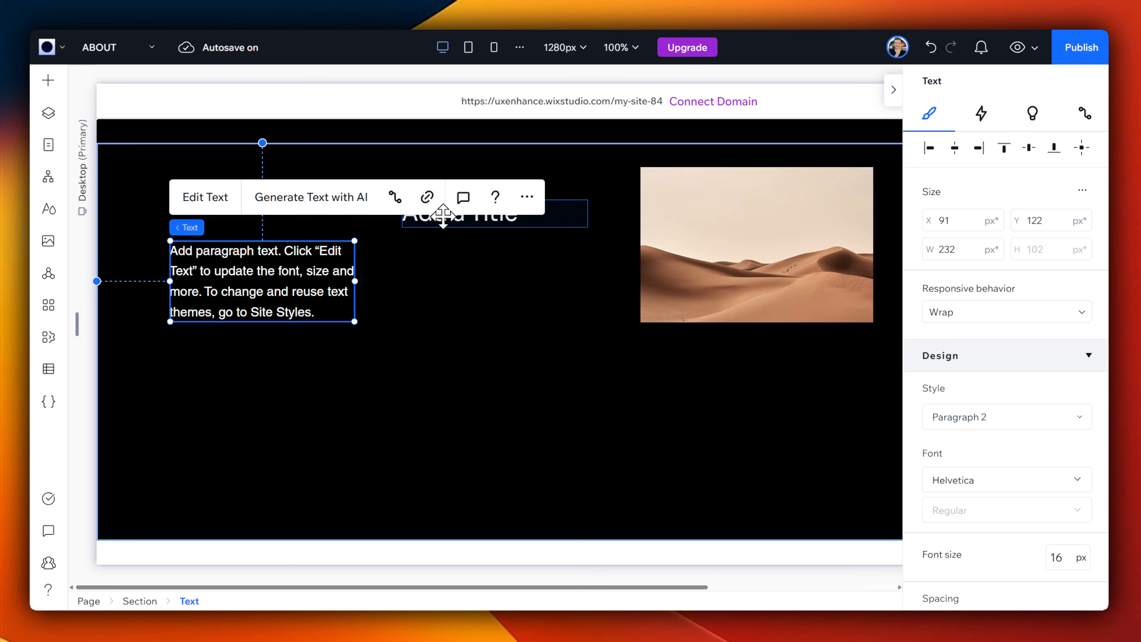
# Step: Stack the heading directly above the paragraph near the section's left edge, with the paragraph at about X 55, Y 83
pyautogui.moveTo(434, 220); pyautogui.dragTo(200, 227)
pyautogui.click(241, 293)
pyautogui.moveTo(241, 293); pyautogui.dragTo(214, 288)
pyautogui.click(239, 221)
pyautogui.moveTo(239, 220); pyautogui.dragTo(213, 193)
pyautogui.moveTo(212, 284); pyautogui.dragTo(211, 260)
# Step: Add a Start Now button below the paragraph at about X 55, Y 203
pyautogui.click(48, 88)
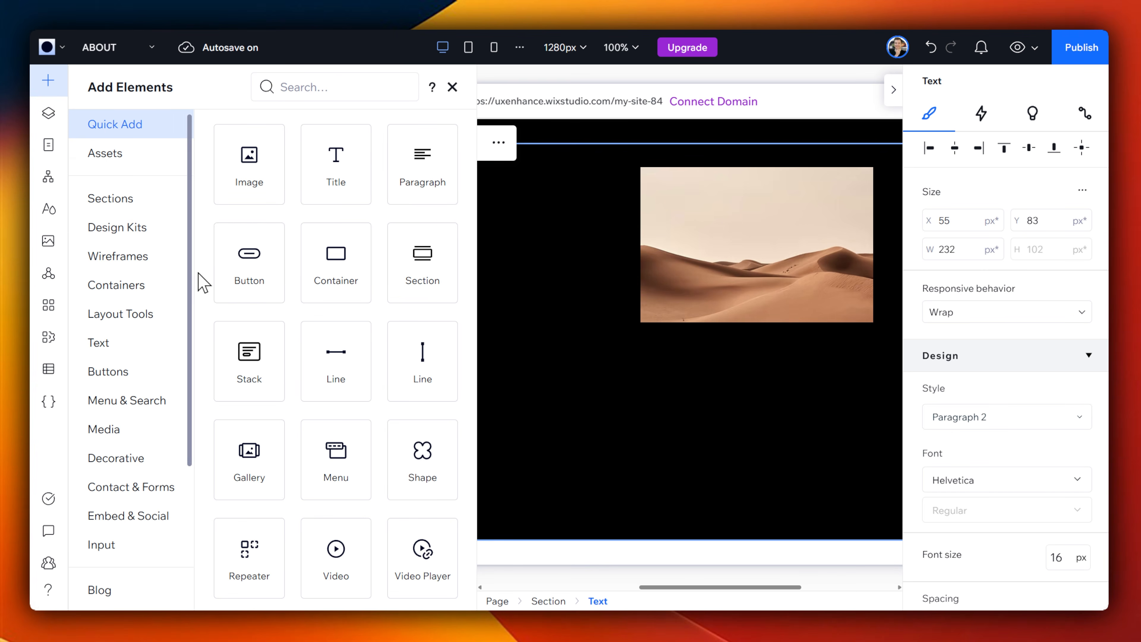
pyautogui.click(232, 272)
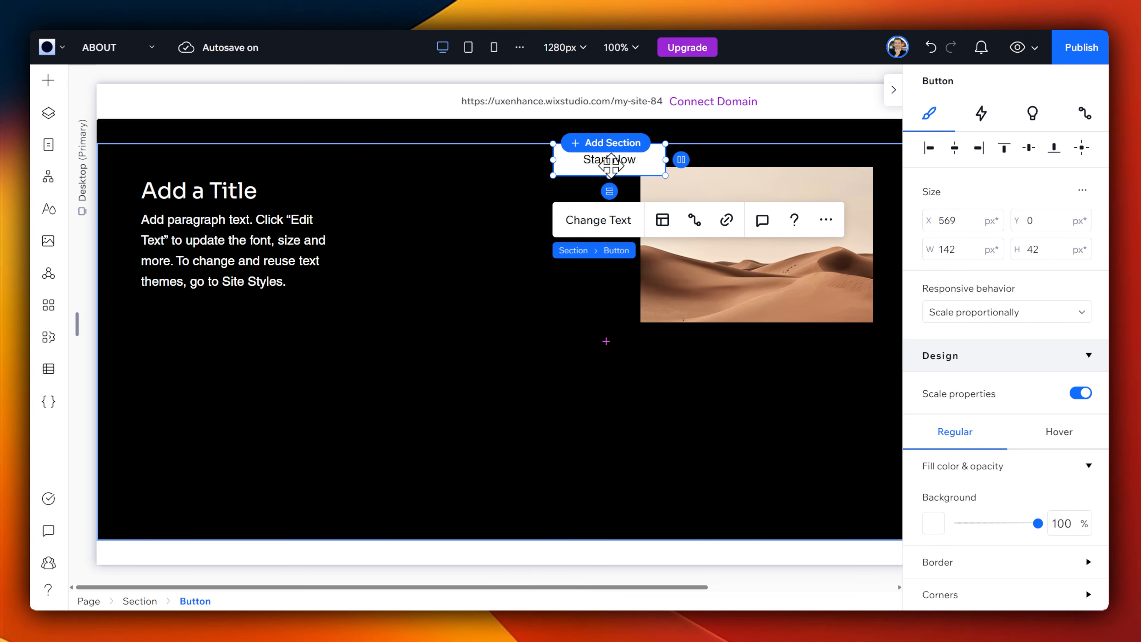
pyautogui.moveTo(611, 165); pyautogui.dragTo(199, 328)
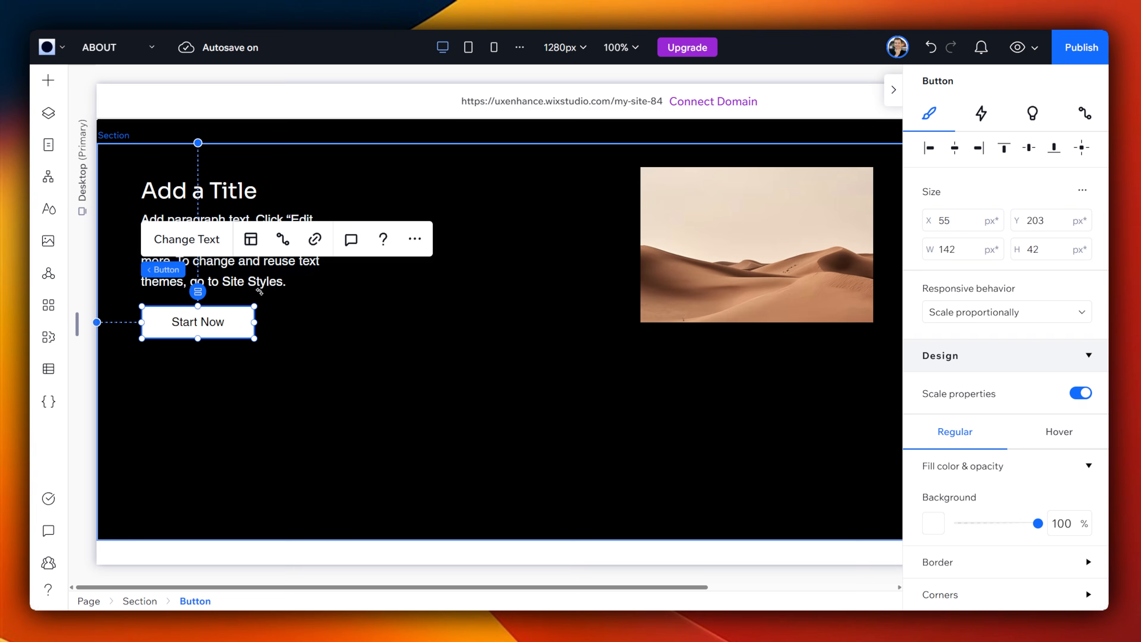
# Step: Set the heading's font size to 48 px and widen its text box so it fits on one line
pyautogui.click(225, 190)
pyautogui.scroll(-4, 1041, 391)
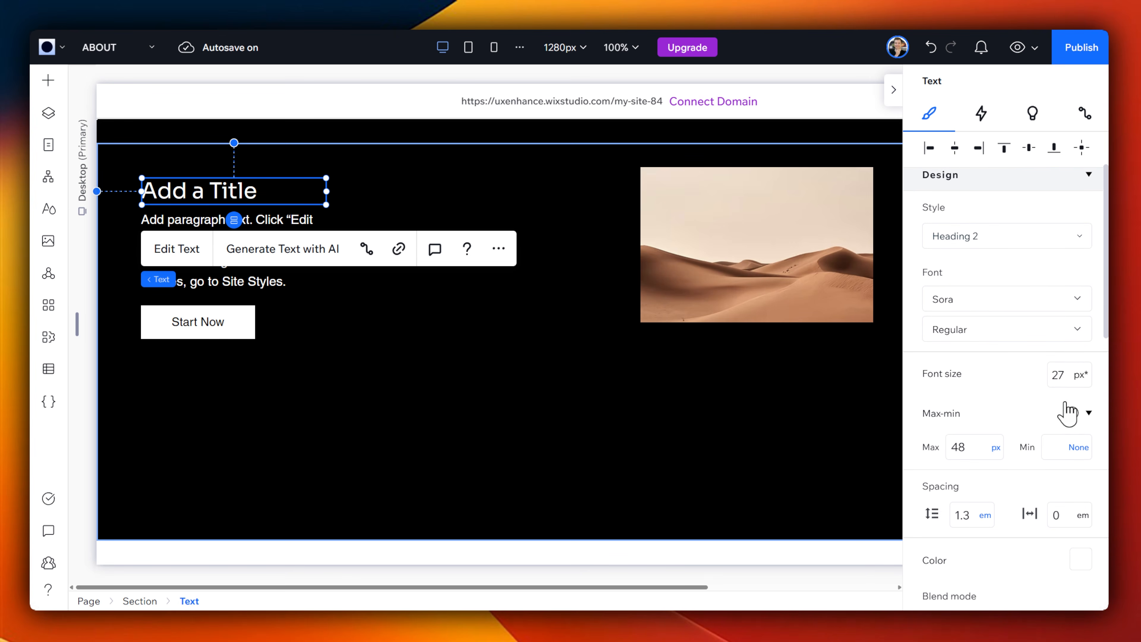
pyautogui.click(1072, 366)
pyautogui.write('48')
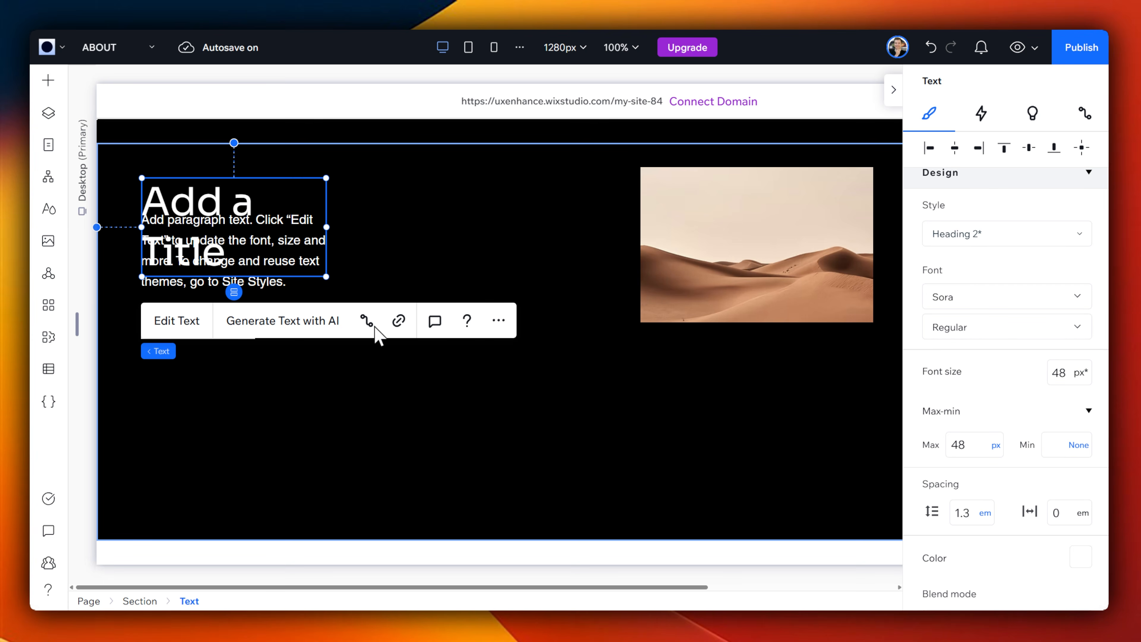
pyautogui.moveTo(327, 230); pyautogui.dragTo(489, 230)
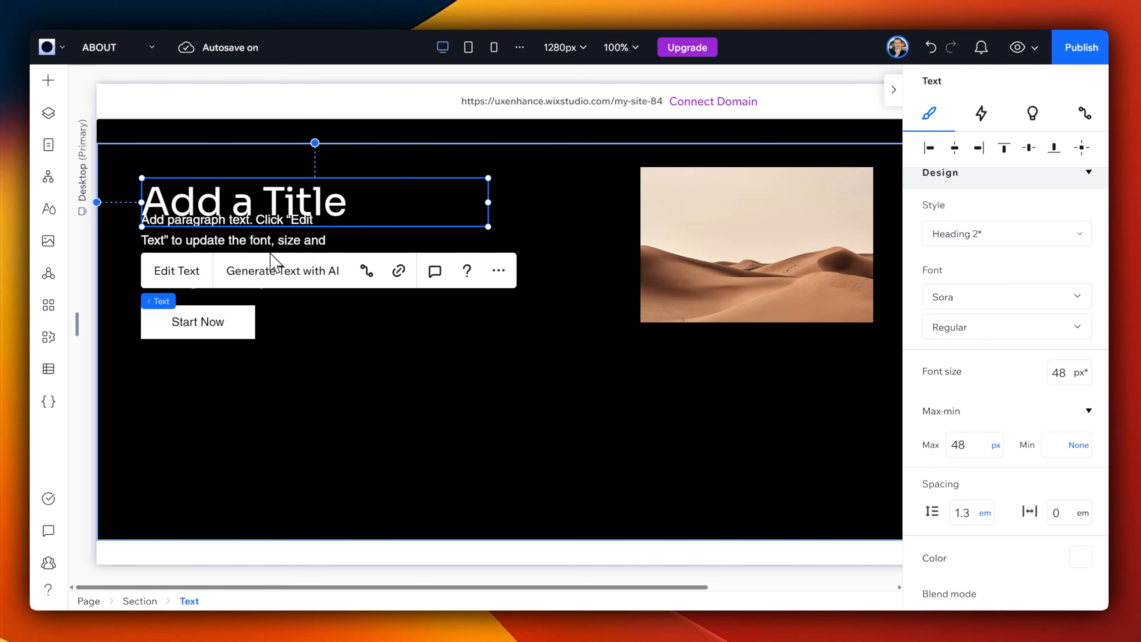
# Step: Move the paragraph down to clear the enlarged heading and place the Start Now button below it with a small gap
pyautogui.click(273, 235)
pyautogui.moveTo(273, 235); pyautogui.dragTo(268, 283)
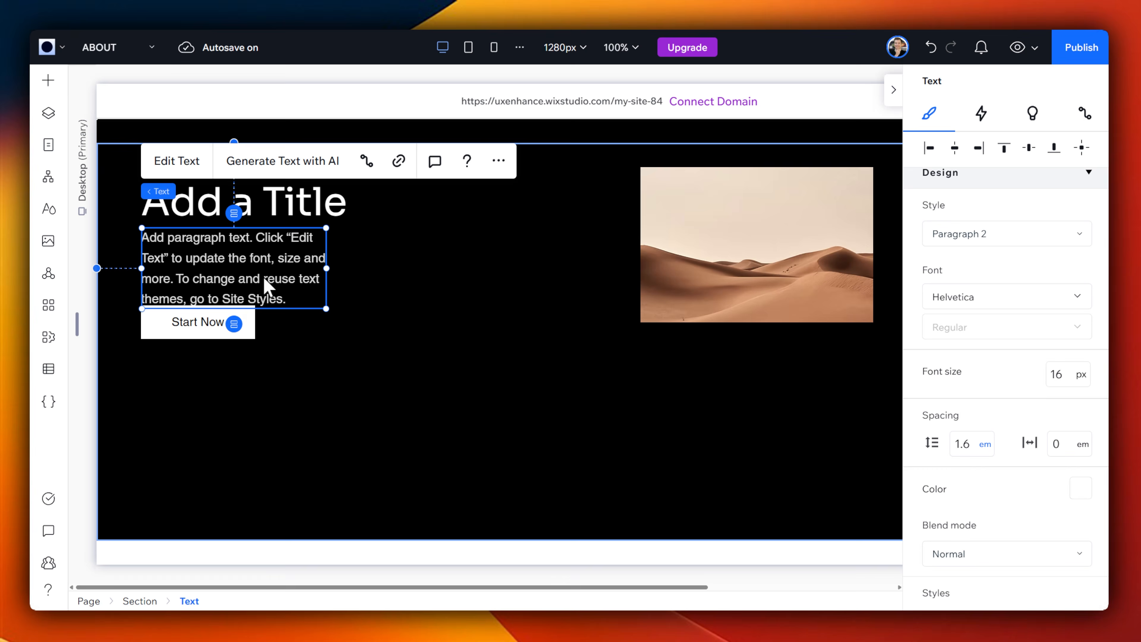
pyautogui.click(191, 324)
pyautogui.click(270, 371)
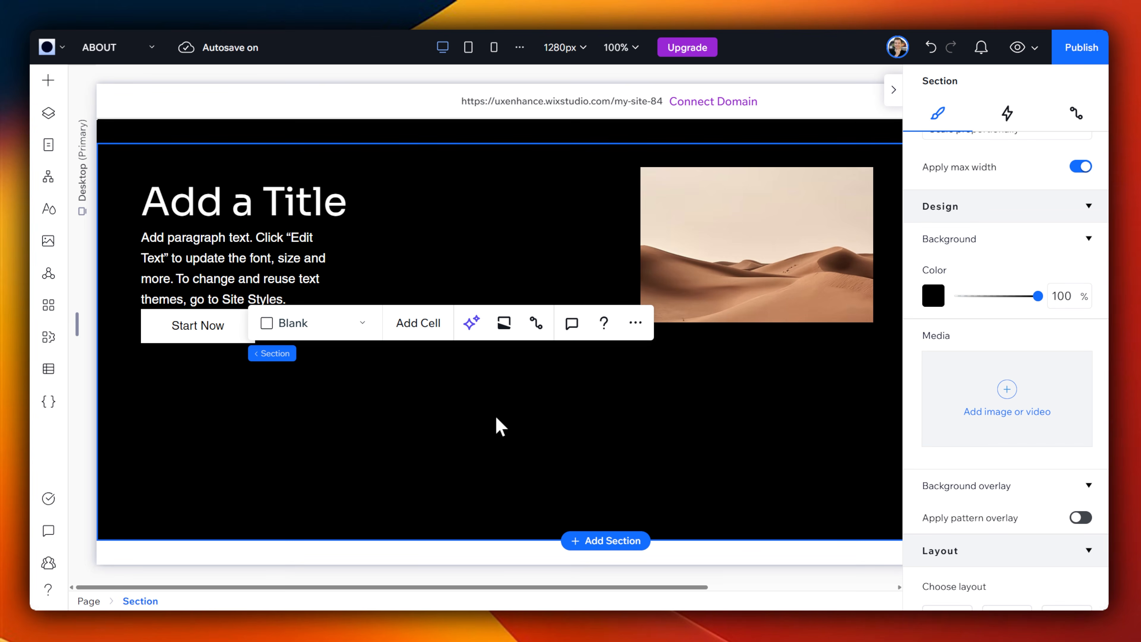
pyautogui.moveTo(173, 325); pyautogui.dragTo(173, 341)
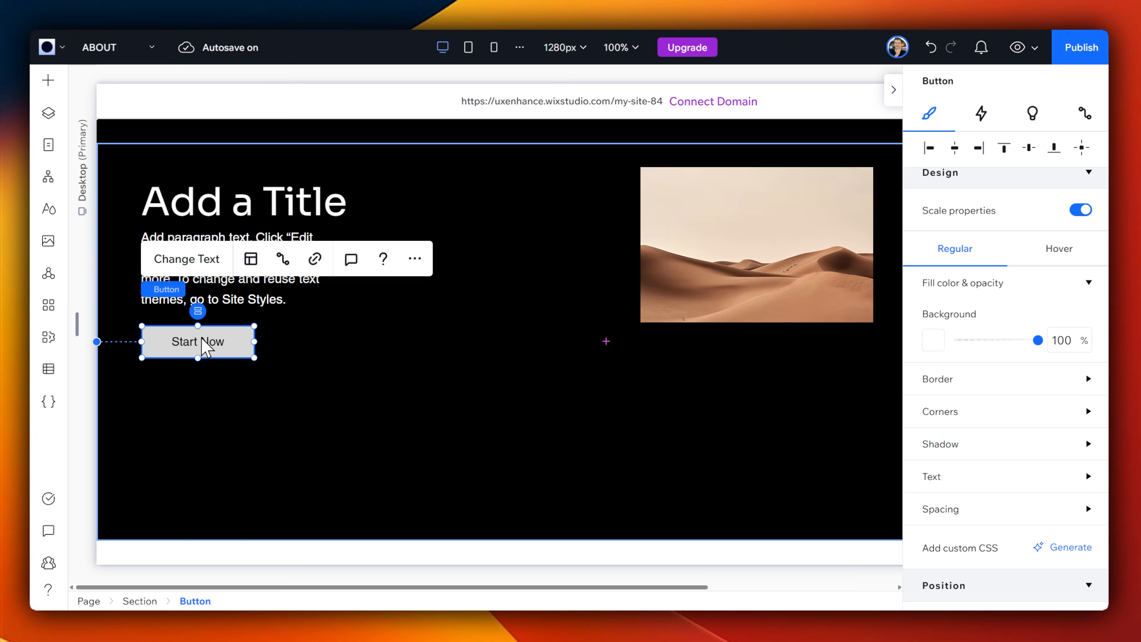
# Step: Enlarge the desert image by extending its left edge toward the text and its bottom edge slightly downward
pyautogui.click(715, 292)
pyautogui.moveTo(641, 245); pyautogui.dragTo(396, 245)
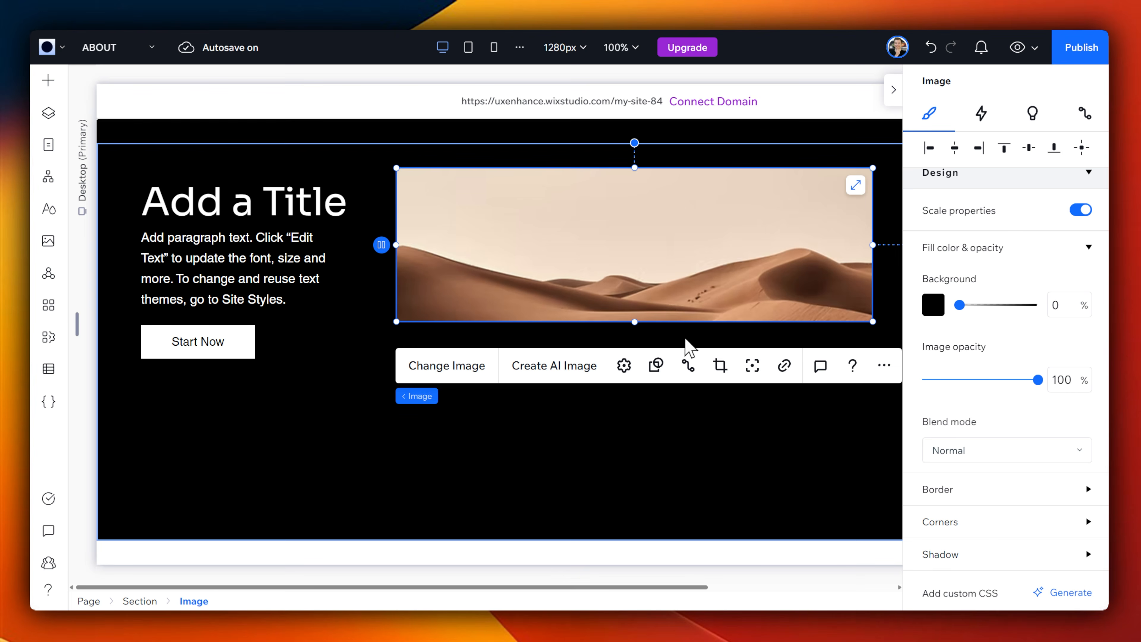
pyautogui.moveTo(635, 322); pyautogui.dragTo(638, 364)
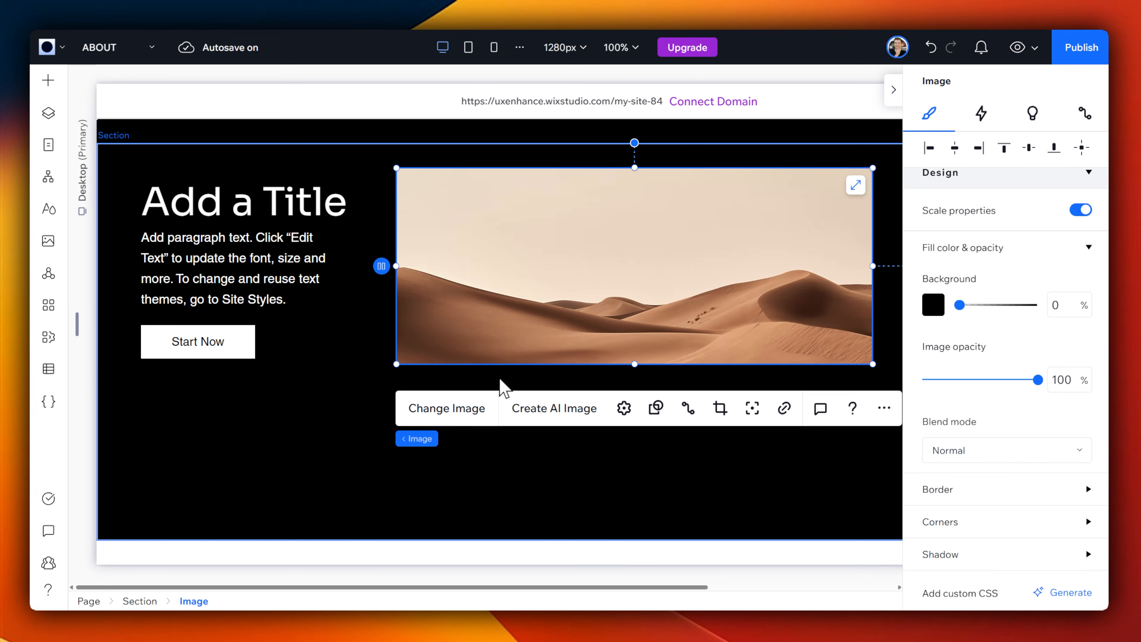
# Step: Start creating the site's first CMS collection using the Create with AI option
pyautogui.click(49, 369)
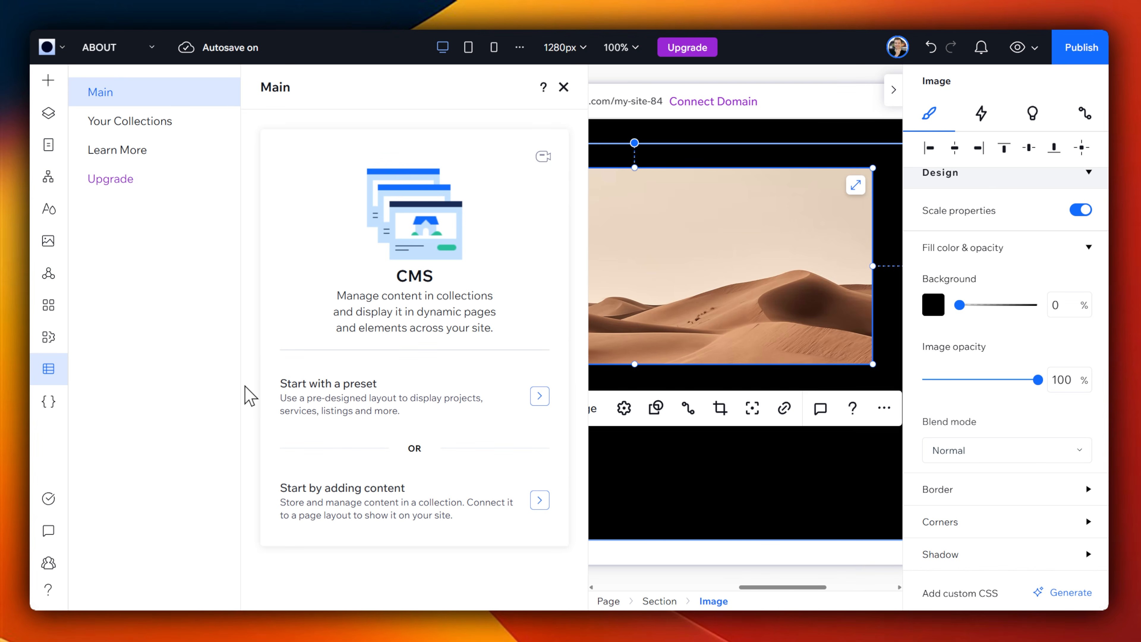
pyautogui.click(148, 122)
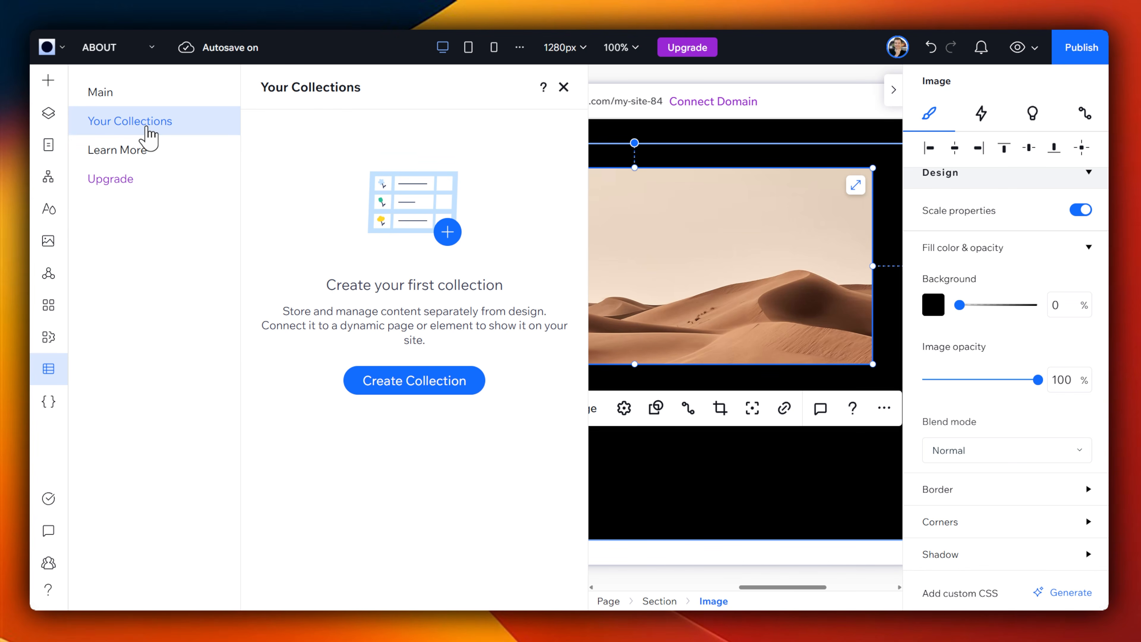
pyautogui.click(422, 382)
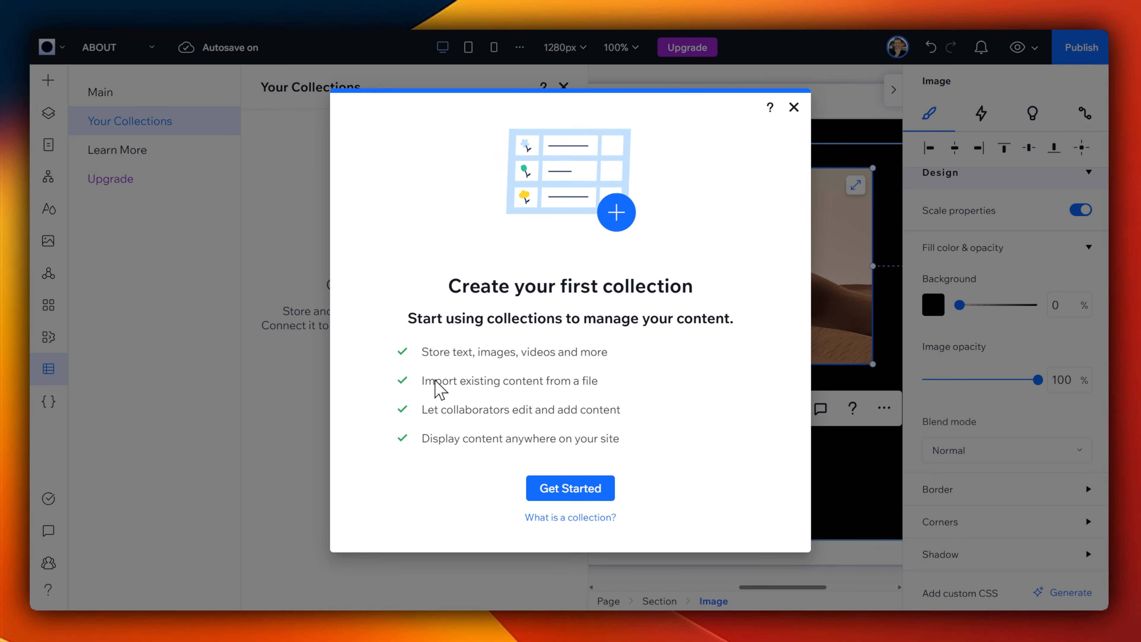
pyautogui.click(529, 494)
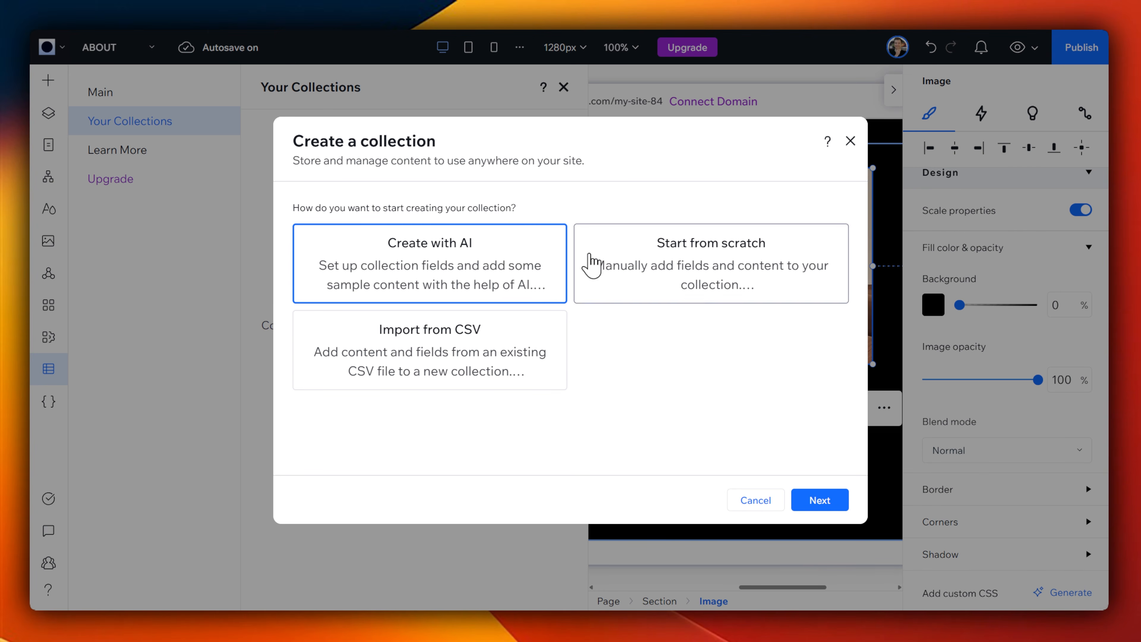
pyautogui.click(820, 500)
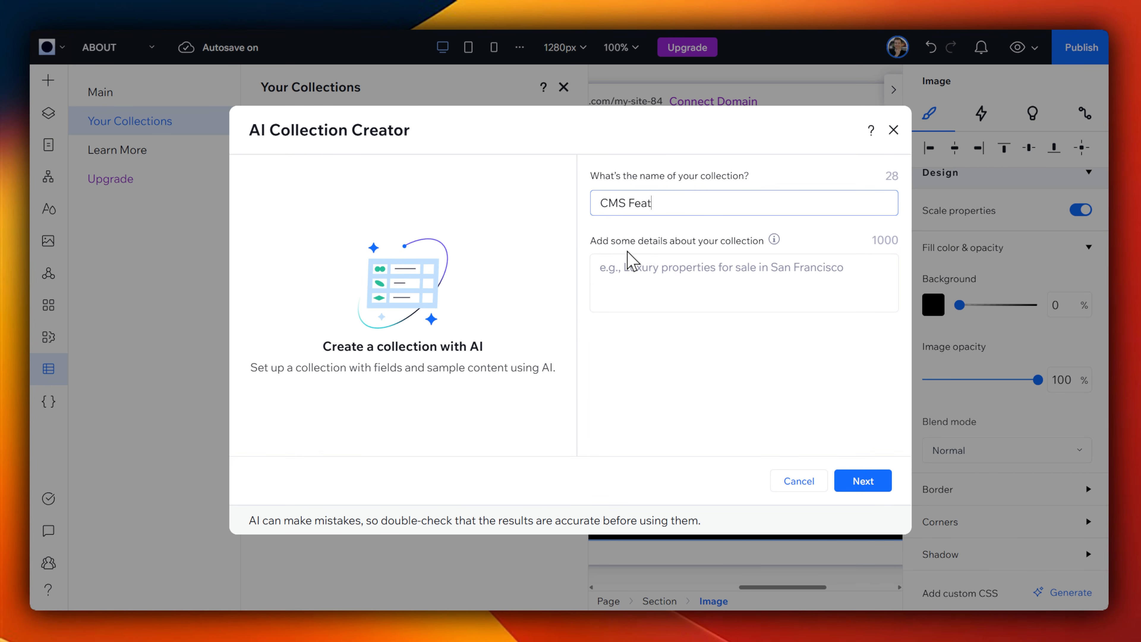
# Step: Name the collection CMS Features, describe it as "General CMS features of Wix Studio", and generate it with sample content
pyautogui.write('CMS Features')
pyautogui.click(651, 295)
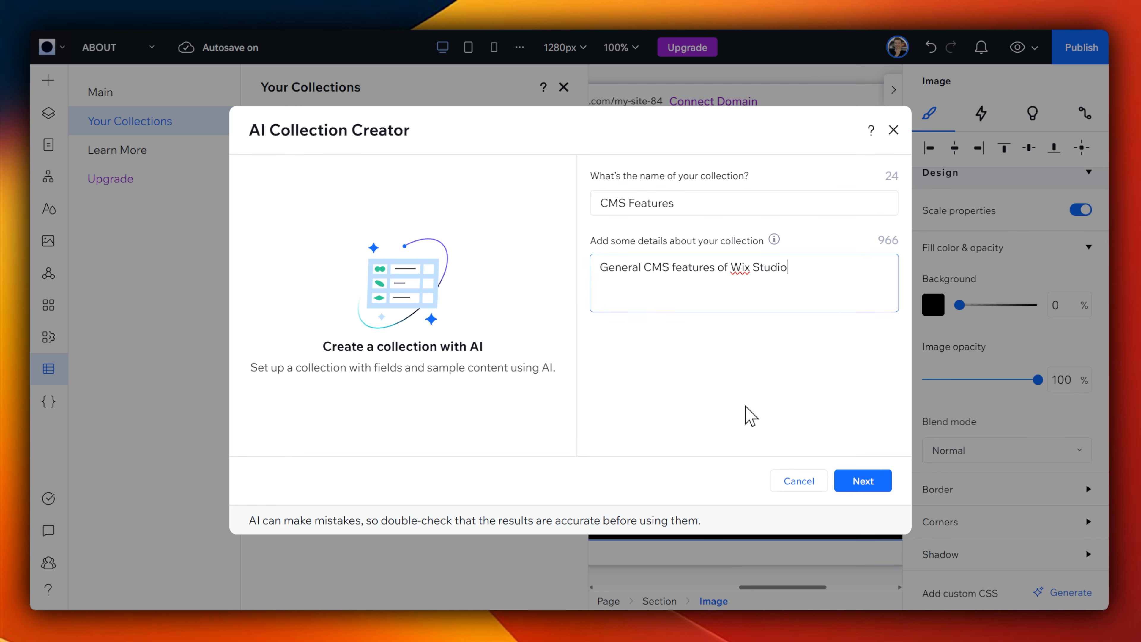
pyautogui.click(863, 482)
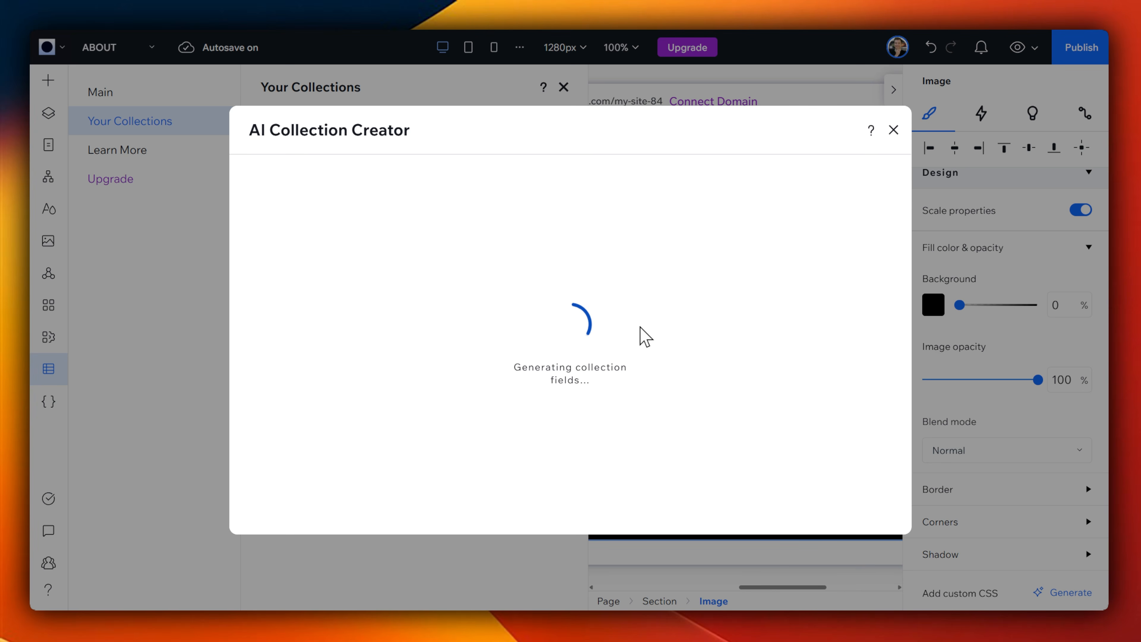
pyautogui.click(842, 512)
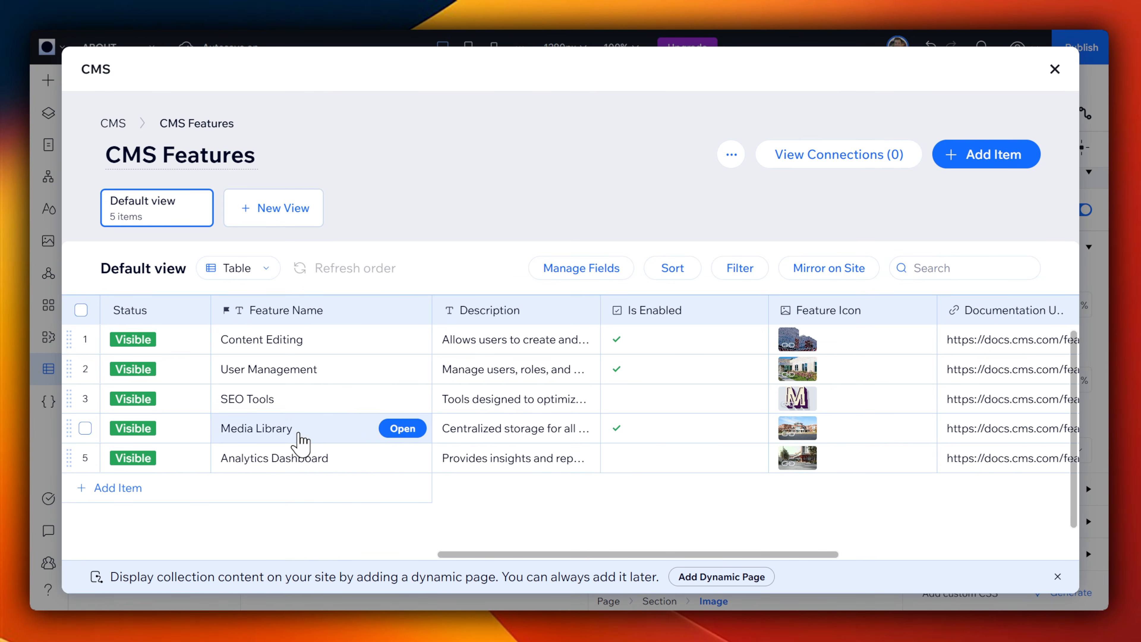
# Step: Inspect the Is Enabled field for SEO Tools and Analytics Dashboard in the CMS Features collection, and return to the page
pyautogui.click(639, 406)
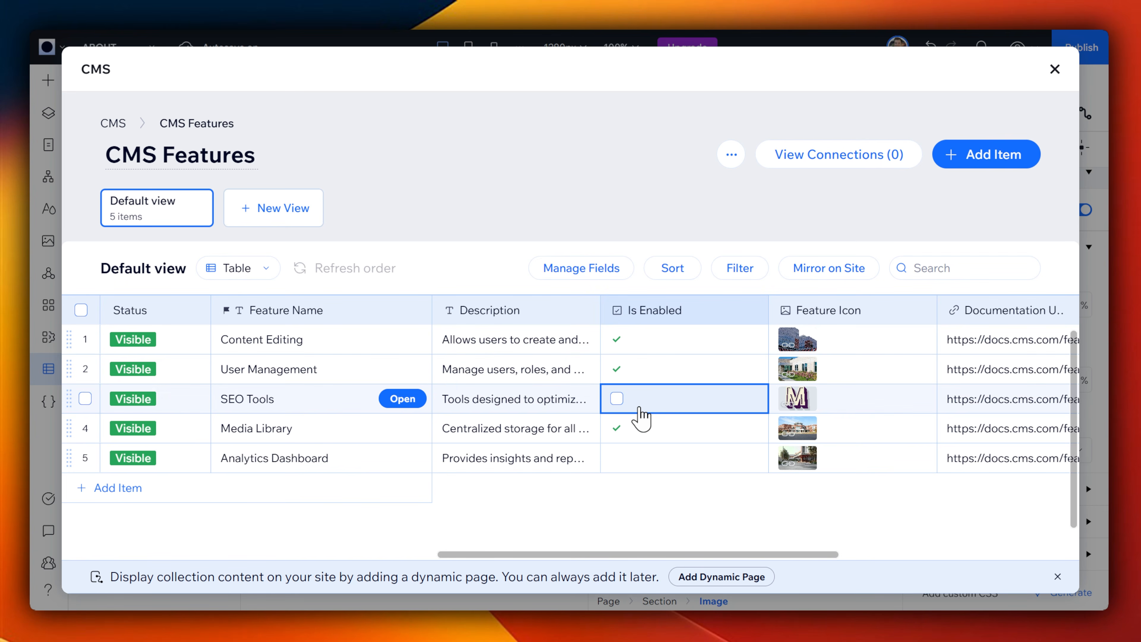
pyautogui.click(628, 465)
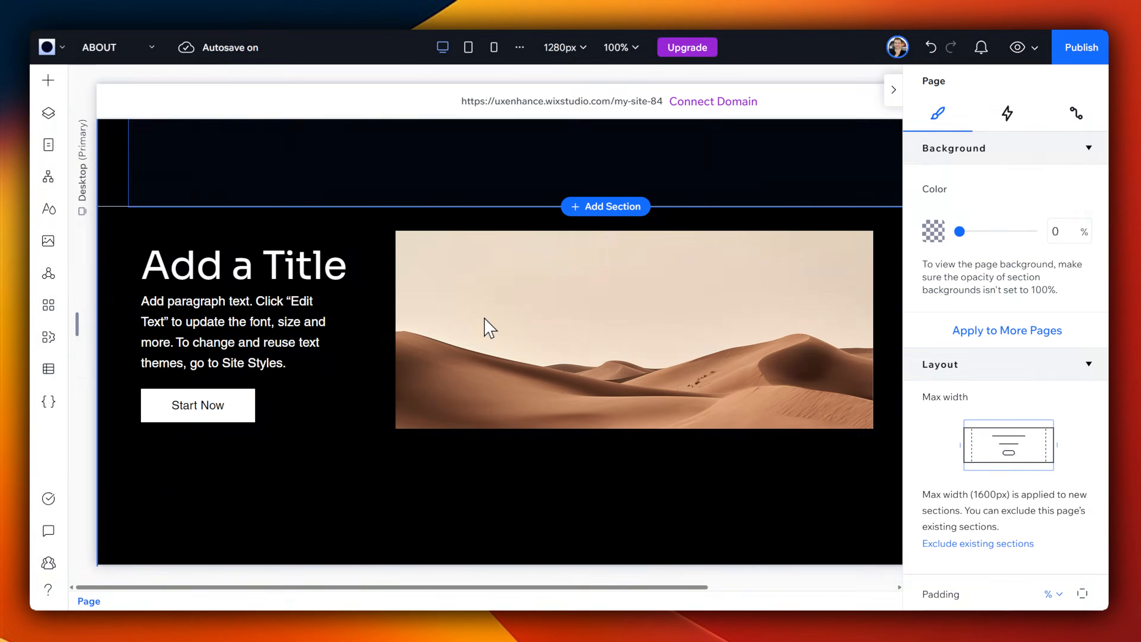
pyautogui.scroll(-3, 486, 320)
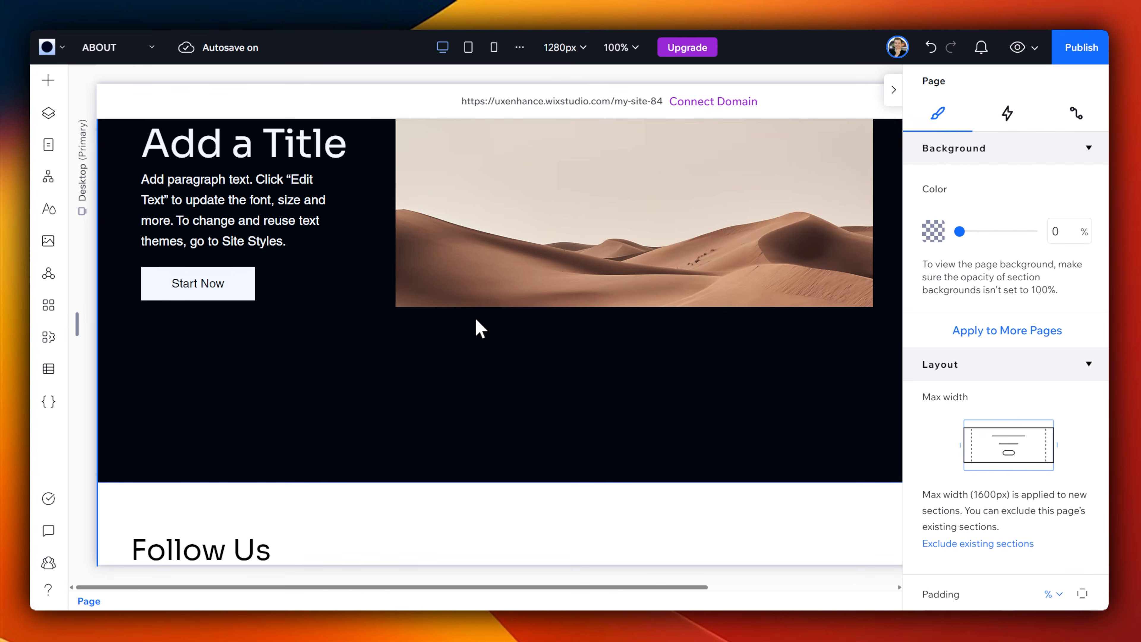
pyautogui.scroll(2, 477, 320)
# Step: Add a three-item Cards repeater to the section
pyautogui.click(48, 80)
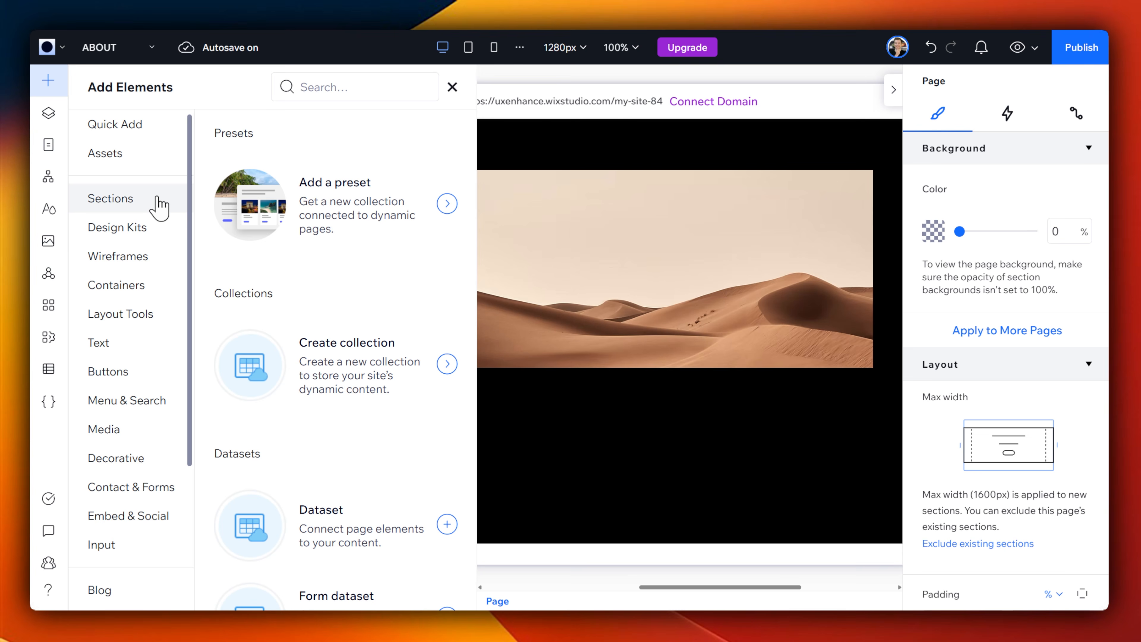
pyautogui.scroll(-1, 145, 276)
pyautogui.scroll(-3, 145, 288)
pyautogui.scroll(5, 130, 171)
pyautogui.click(131, 130)
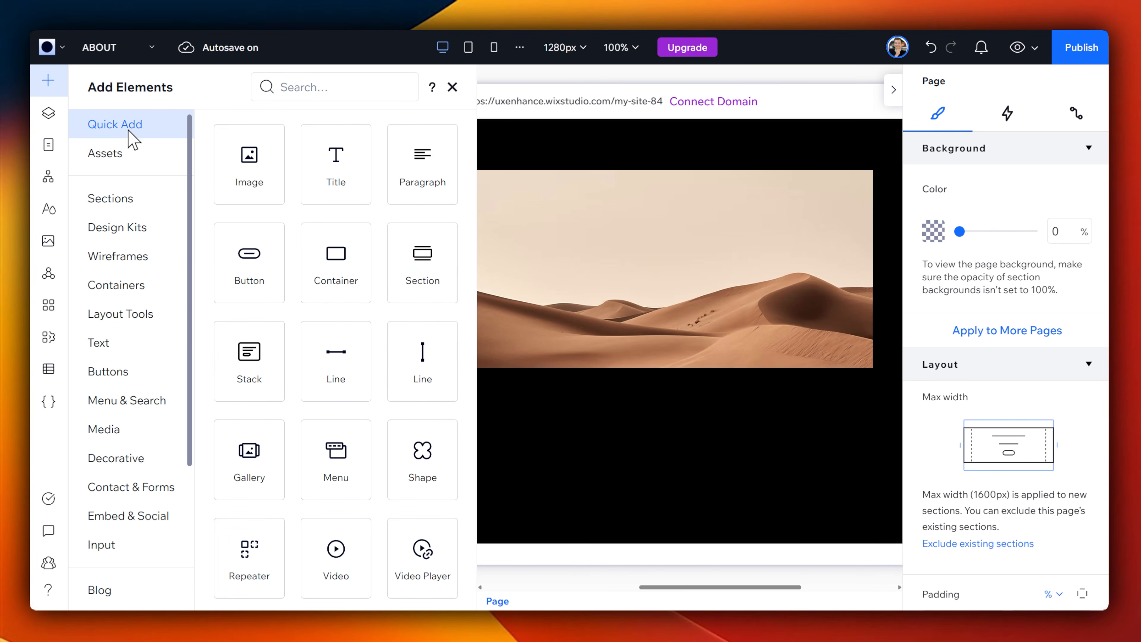
pyautogui.scroll(-3, 359, 285)
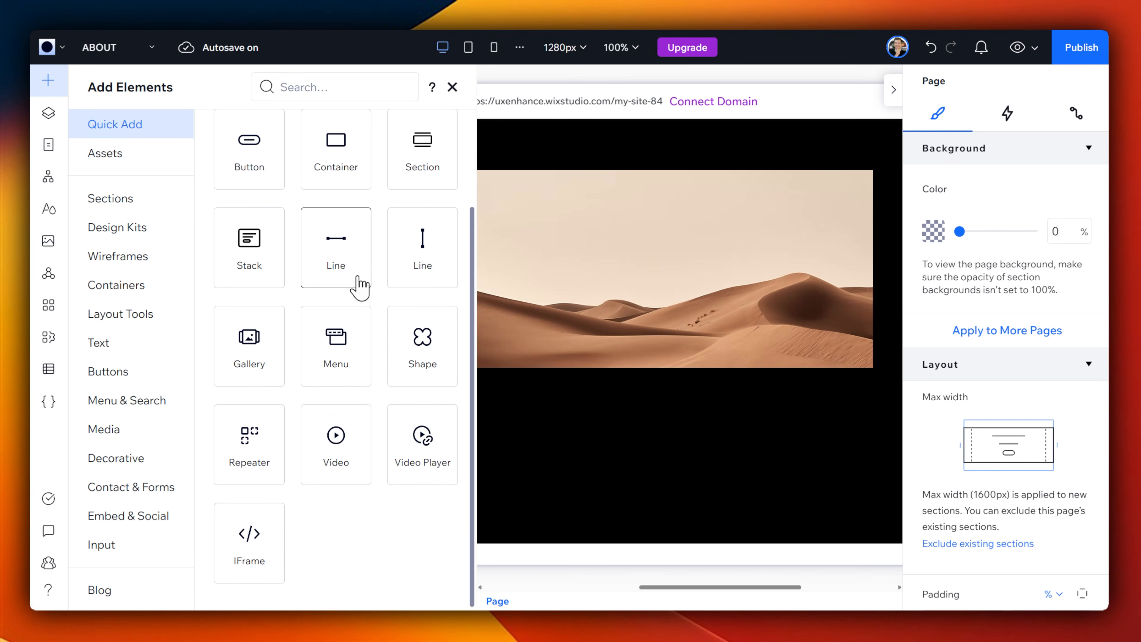
pyautogui.click(265, 443)
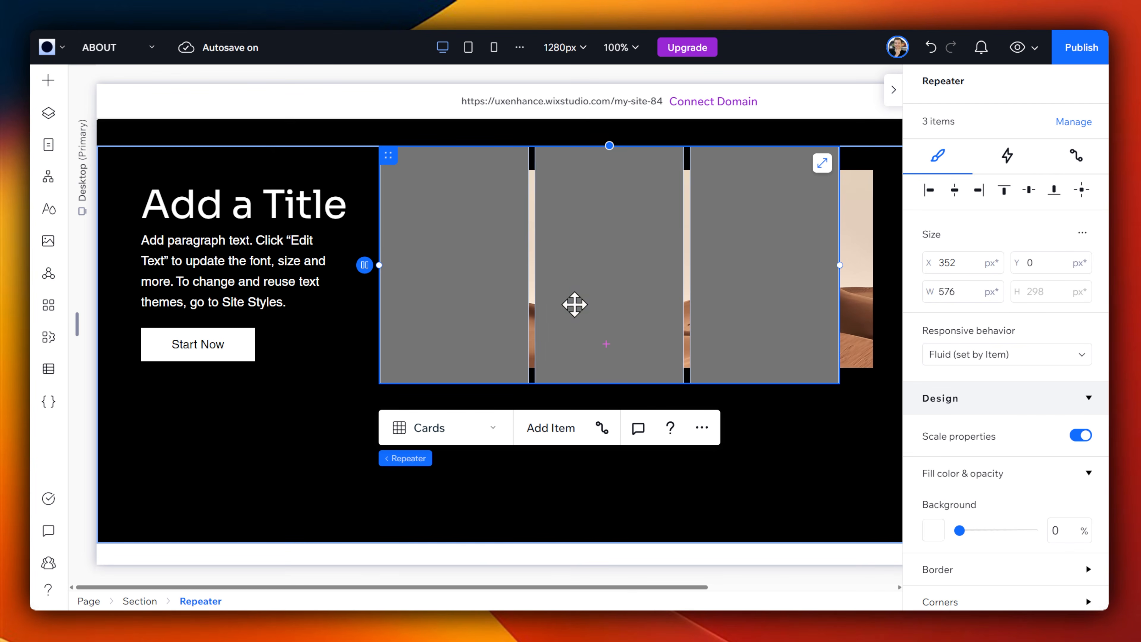
# Step: Remove the desert image behind the repeater and connect the repeater to a new dataset based on the CMS Features collection
pyautogui.click(605, 430)
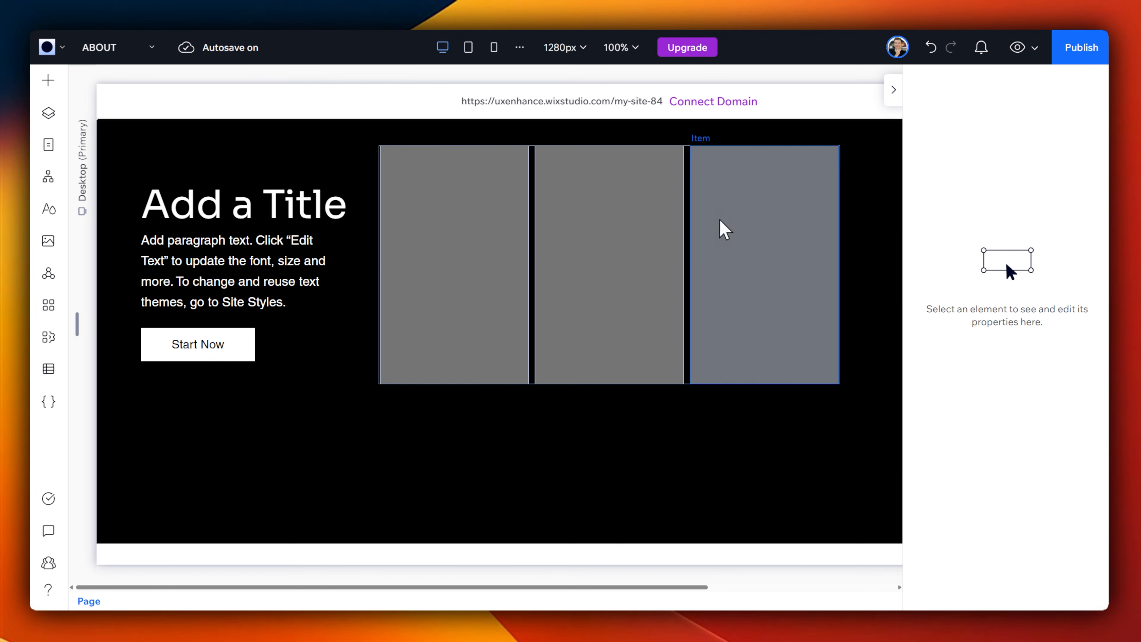
pyautogui.click(412, 209)
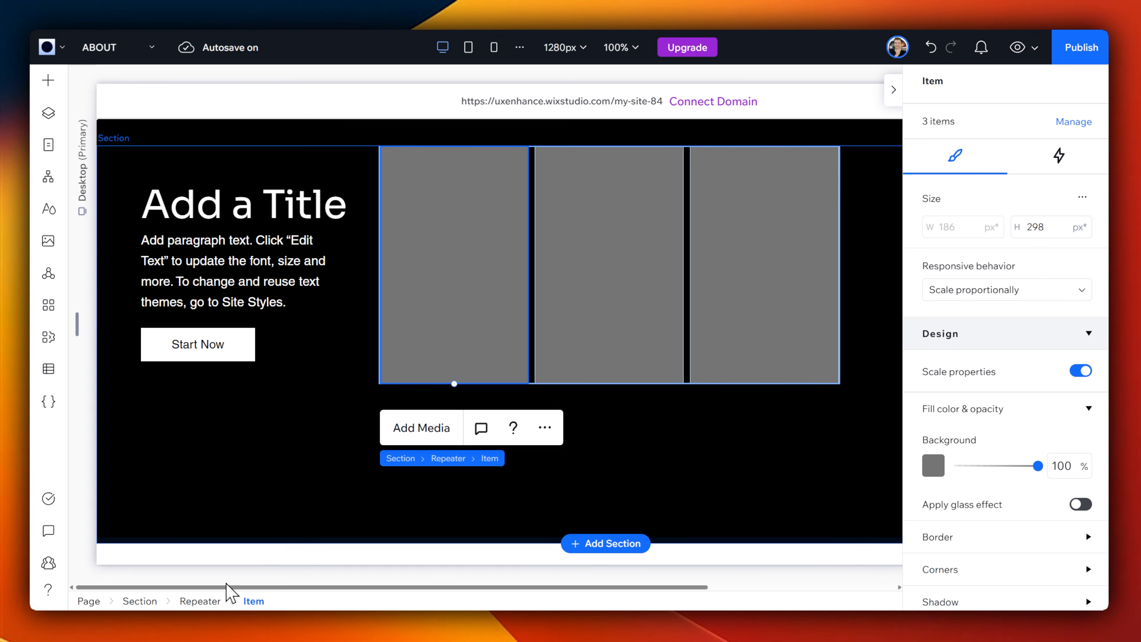
pyautogui.click(198, 601)
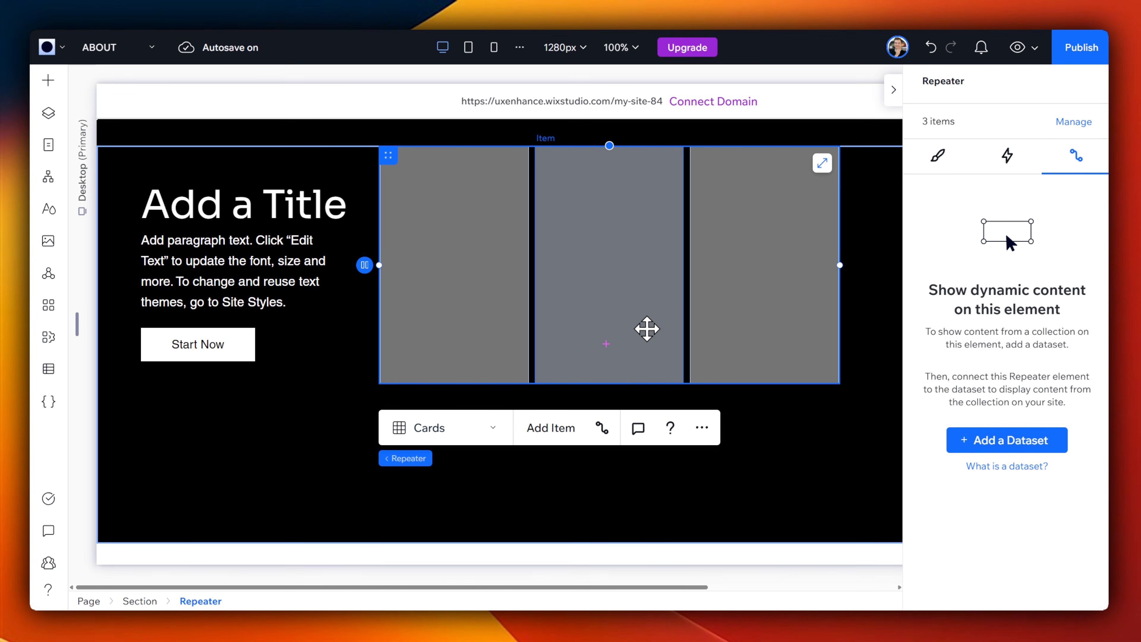
pyautogui.click(1008, 442)
pyautogui.click(640, 321)
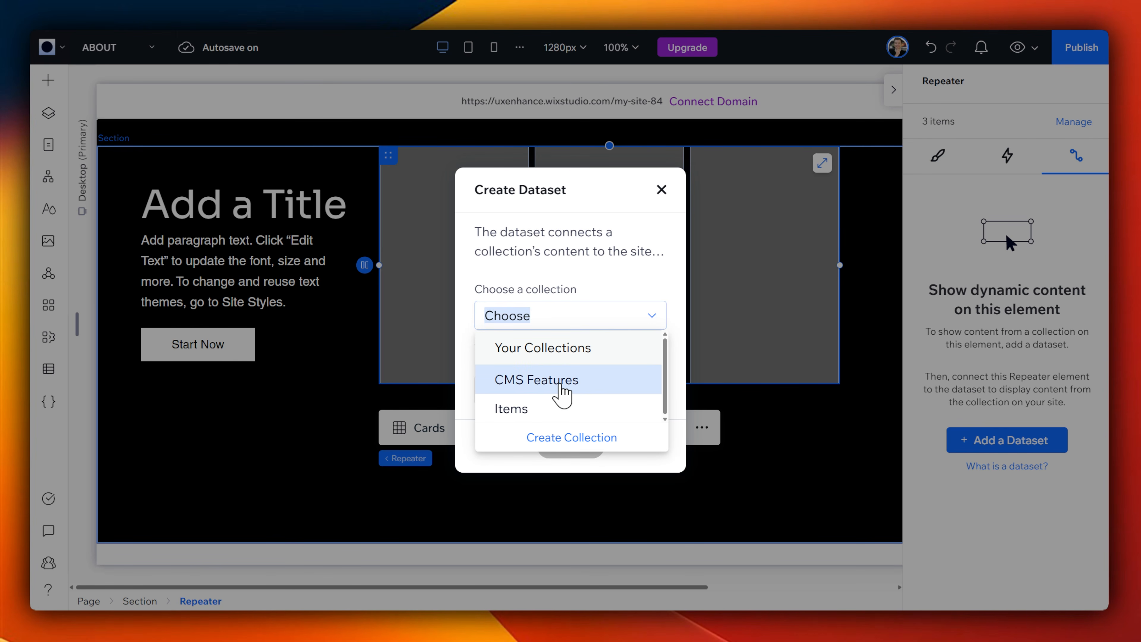
pyautogui.click(561, 386)
pyautogui.click(585, 452)
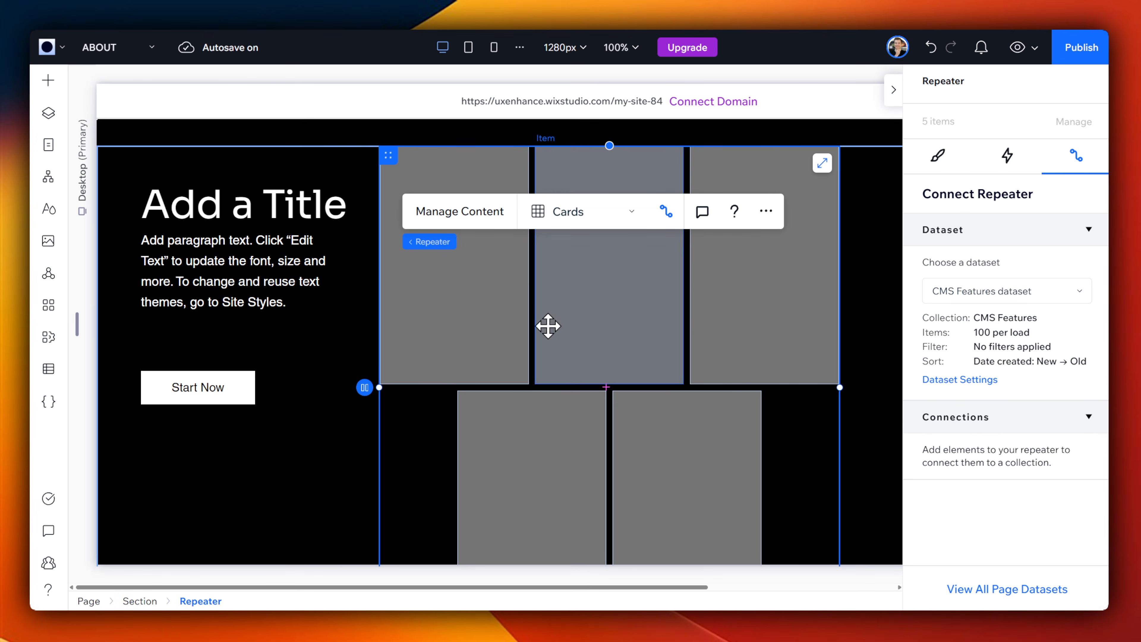
# Step: Add a title to the first repeater item, connect it to the Feature Name field, and narrow it to fit inside the card
pyautogui.click(48, 80)
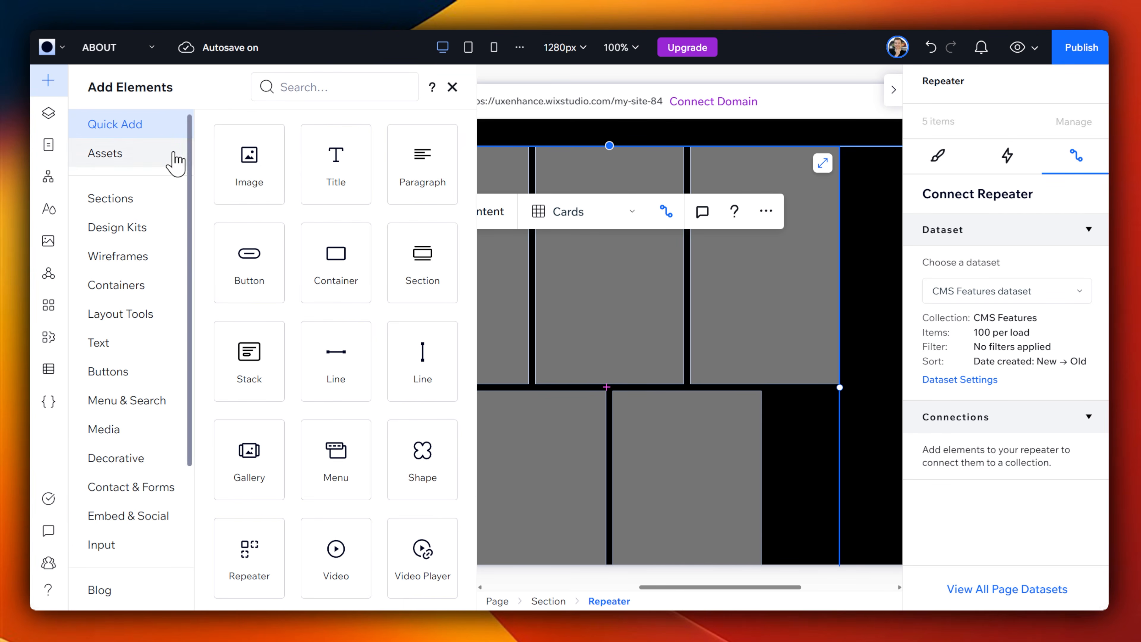
pyautogui.moveTo(336, 171); pyautogui.dragTo(488, 167)
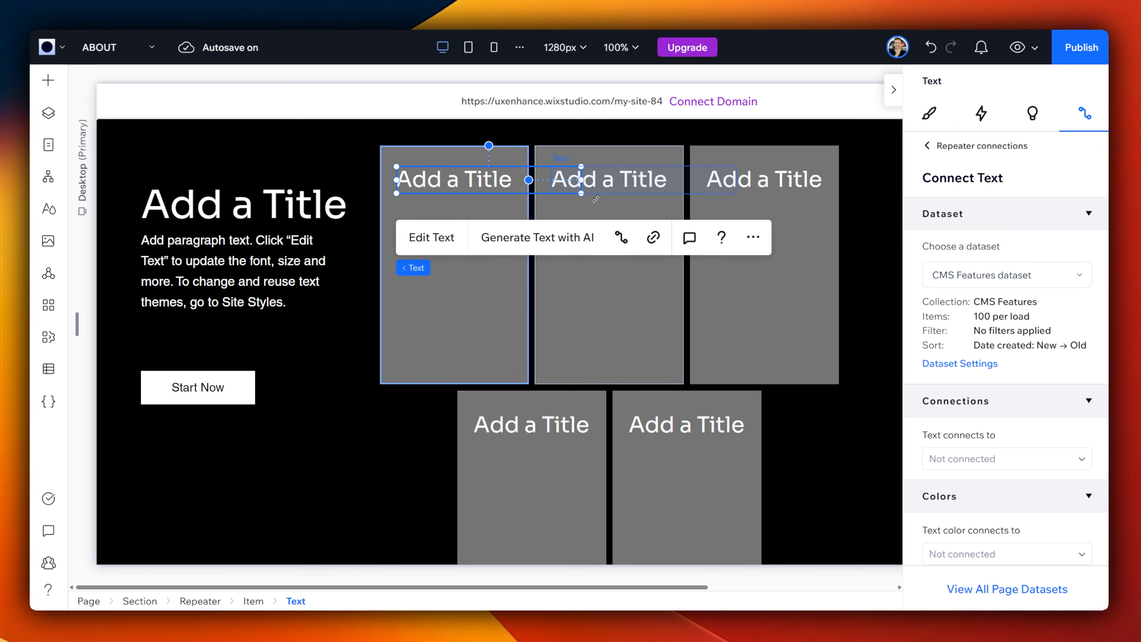
pyautogui.click(1038, 459)
pyautogui.click(1016, 516)
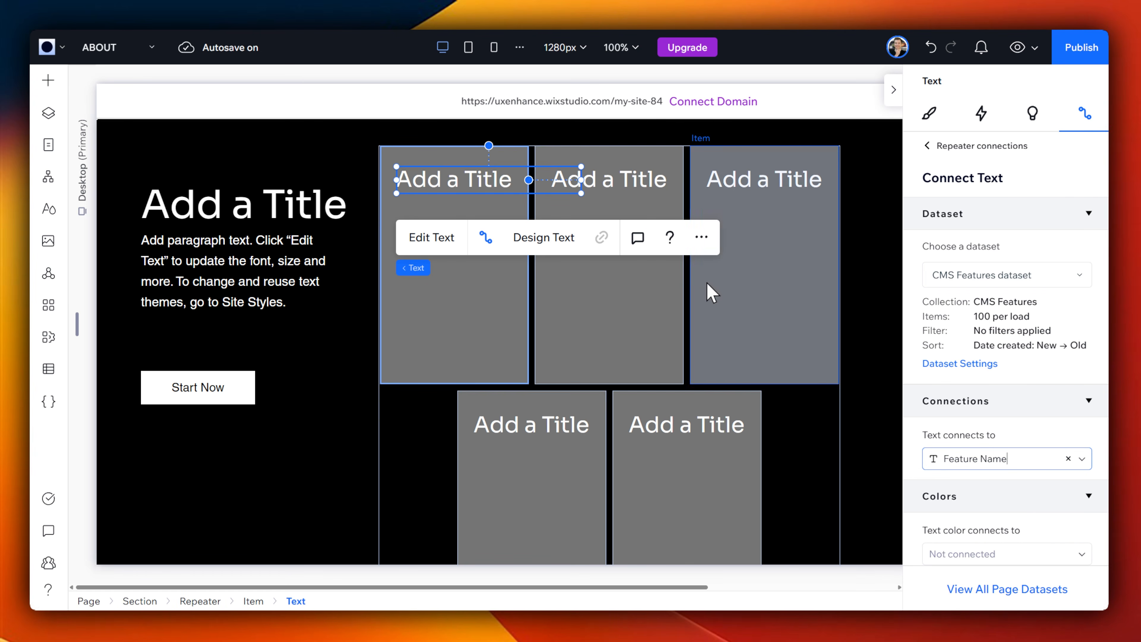
pyautogui.moveTo(576, 178); pyautogui.dragTo(513, 180)
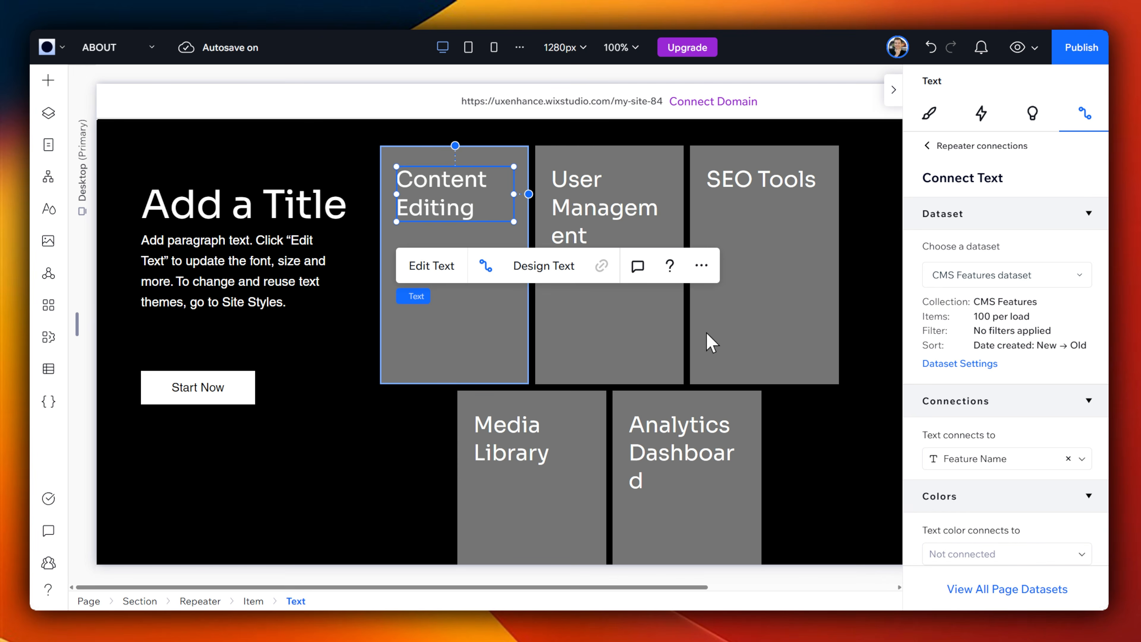
# Step: Set the Feature Name title's font size to 16 px and position it near the upper edge of the repeater card
pyautogui.scroll(-1, 991, 467)
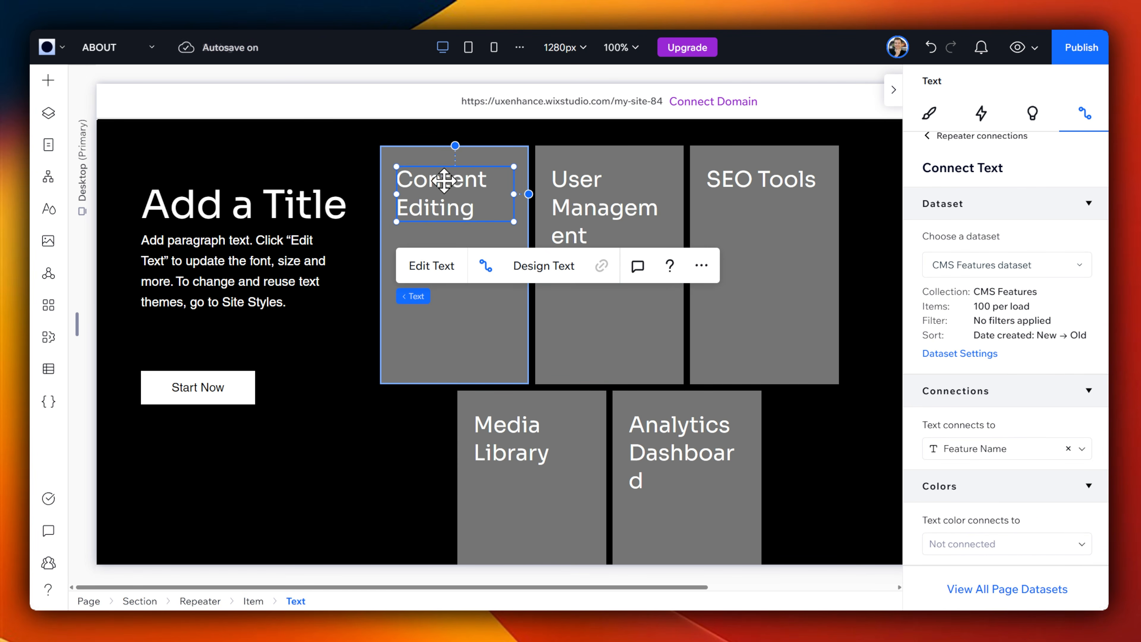
pyautogui.moveTo(435, 184); pyautogui.dragTo(422, 165)
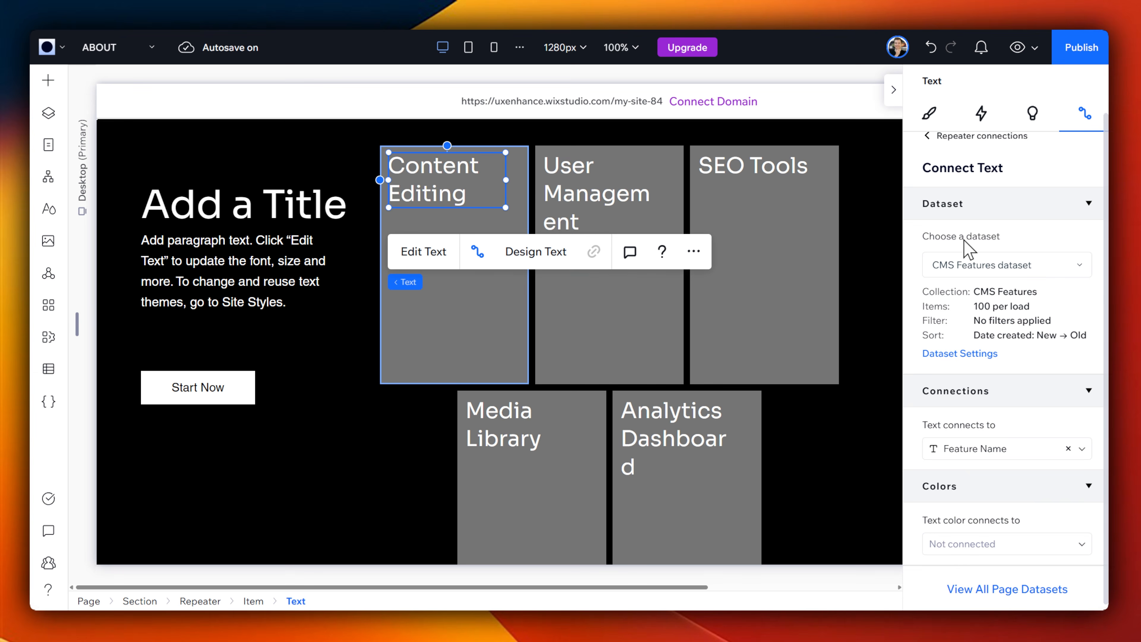
pyautogui.scroll(1, 965, 246)
pyautogui.click(929, 149)
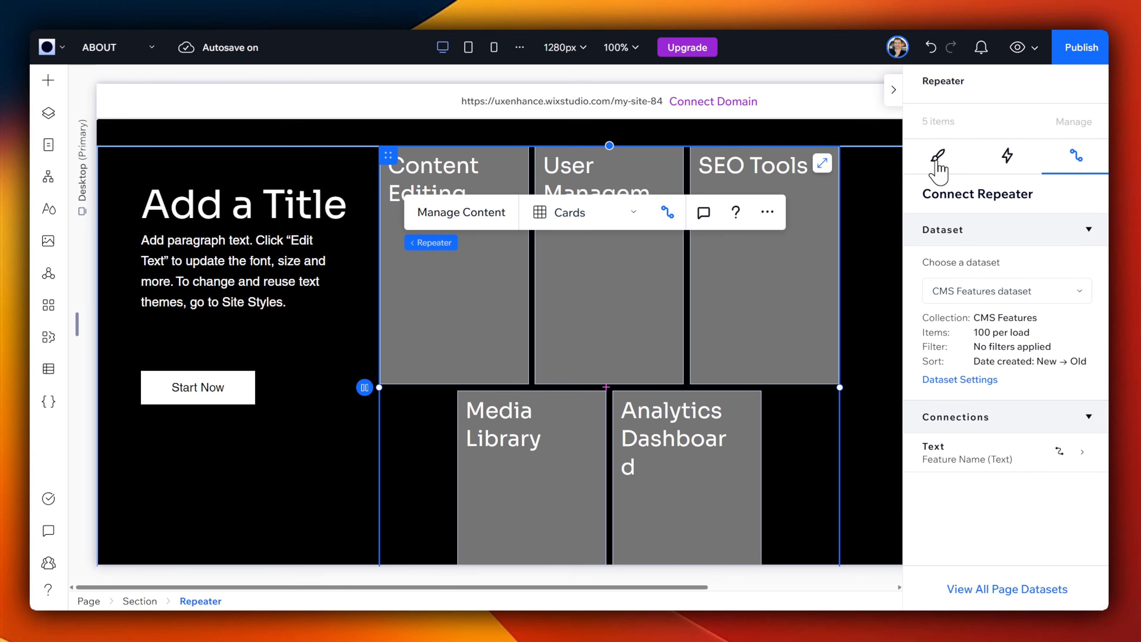
pyautogui.click(938, 157)
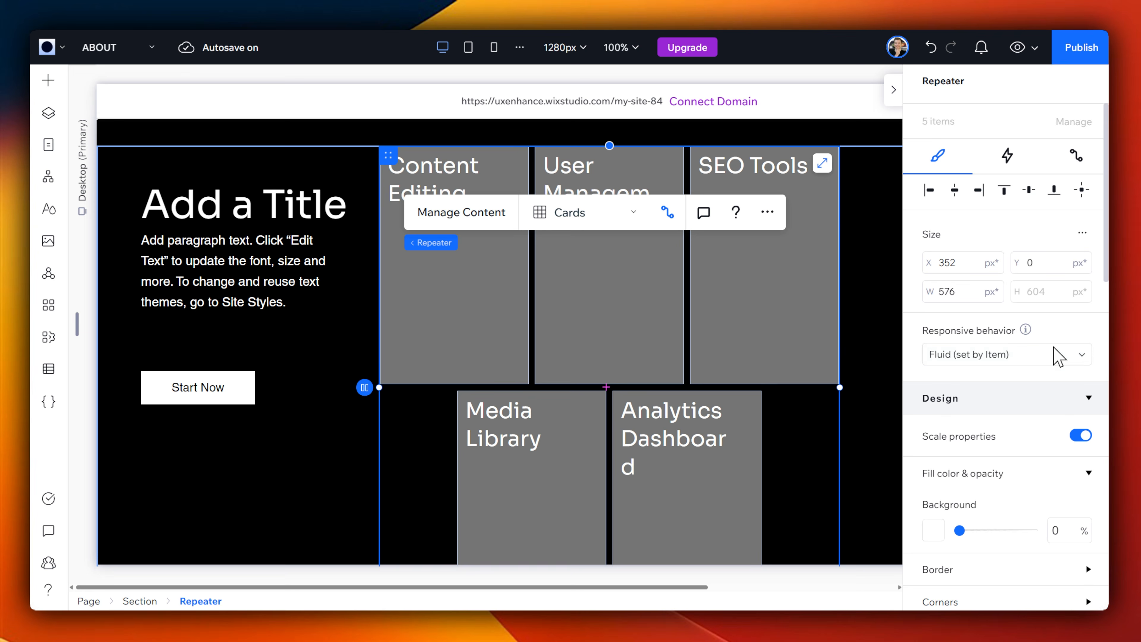
pyautogui.scroll(-5, 1087, 467)
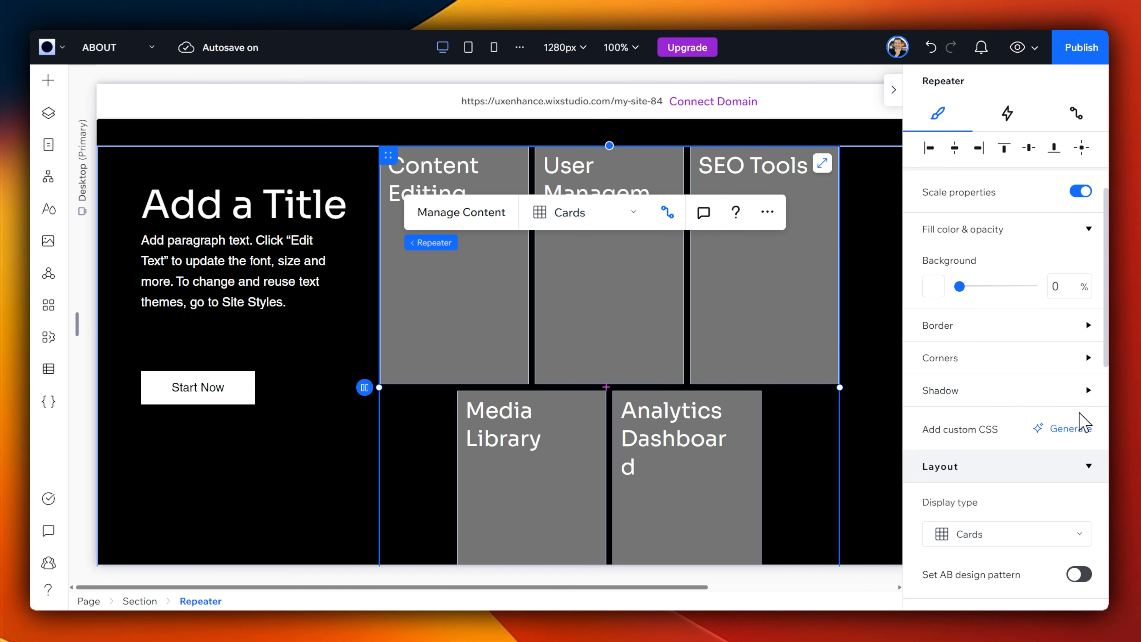
pyautogui.click(437, 177)
pyautogui.scroll(-5, 1000, 428)
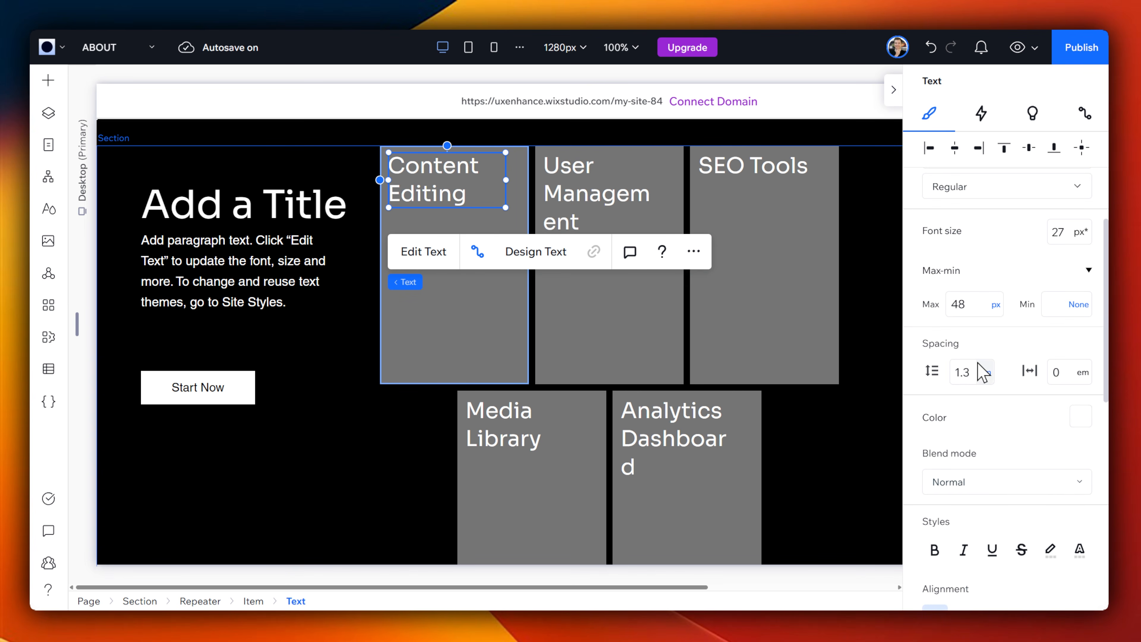
pyautogui.scroll(-5, 991, 438)
pyautogui.scroll(10, 998, 453)
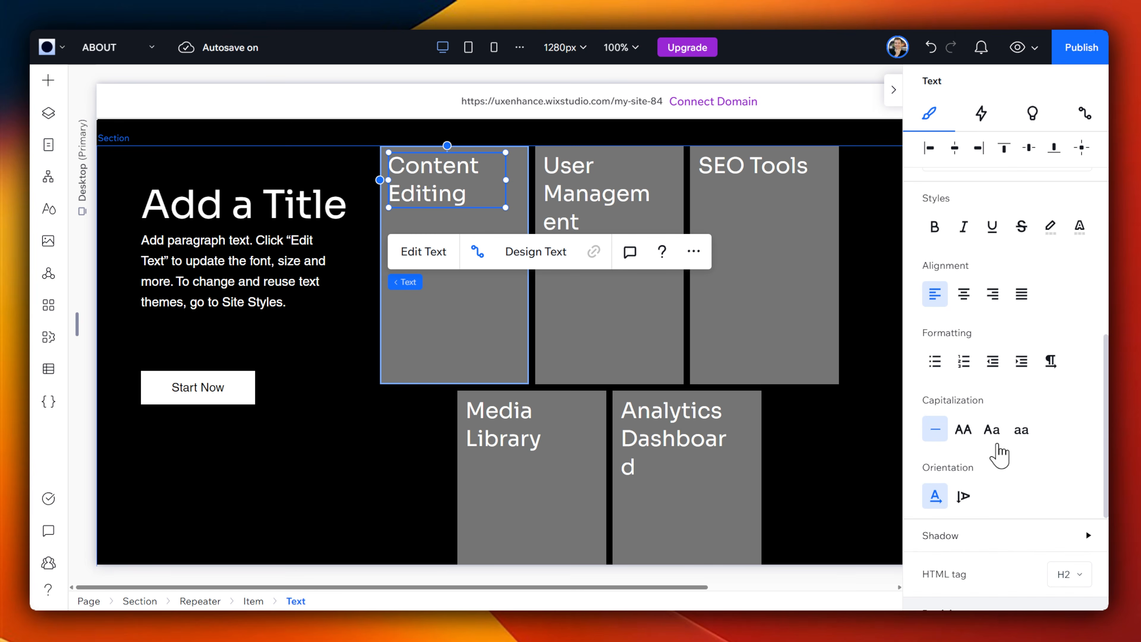
pyautogui.scroll(4, 999, 457)
pyautogui.click(1063, 459)
pyautogui.write('1')
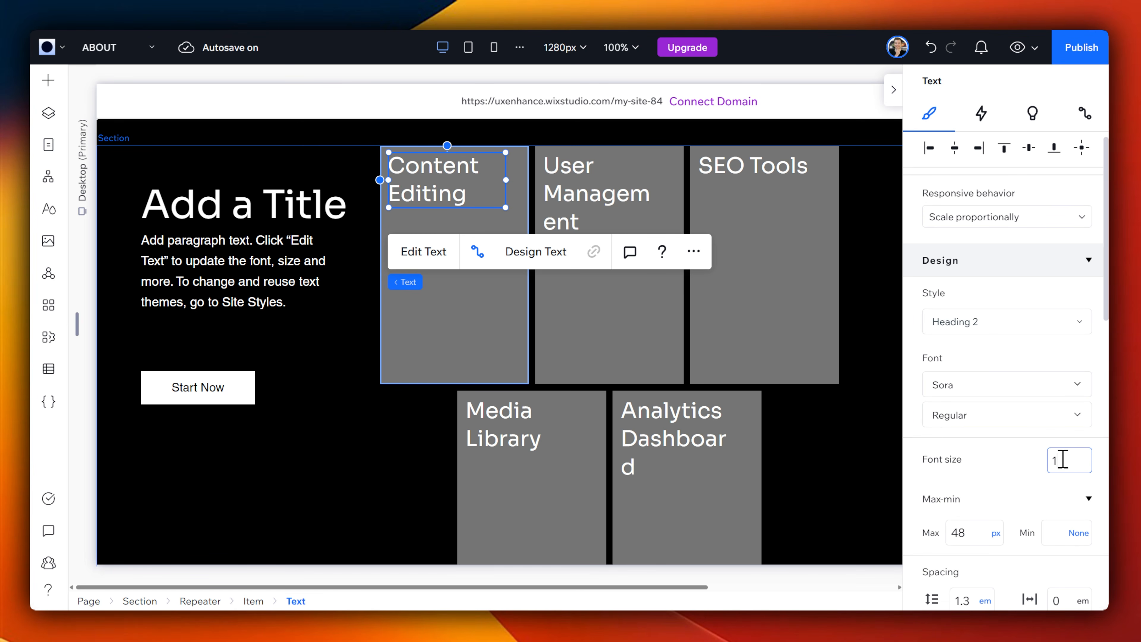
pyautogui.write('6')
pyautogui.press('Return')
pyautogui.moveTo(446, 160); pyautogui.dragTo(454, 169)
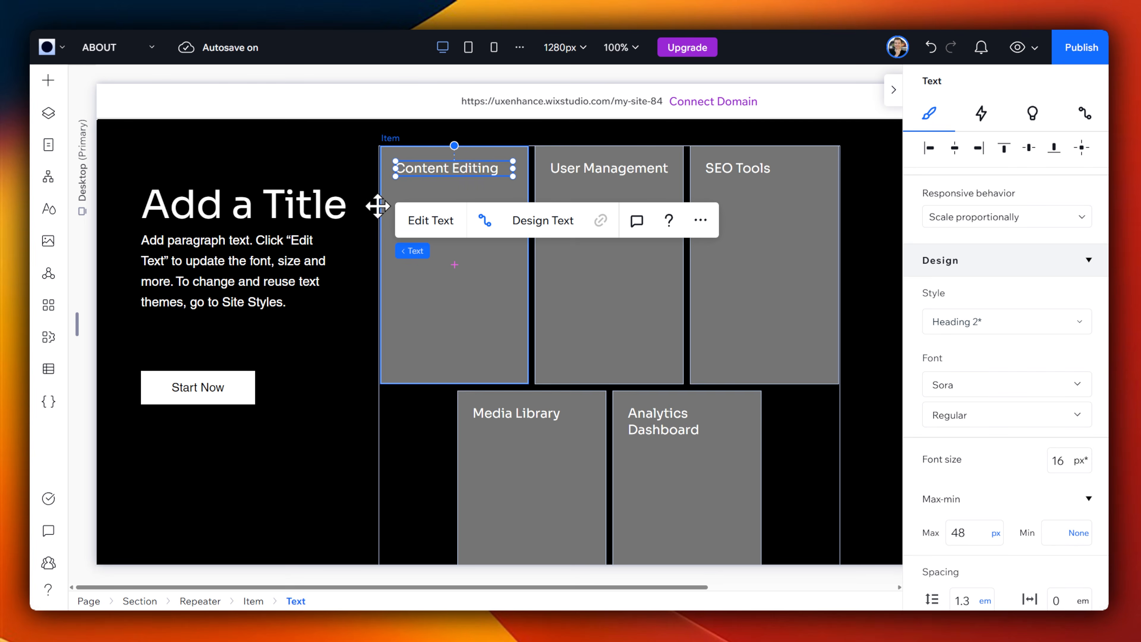
# Step: Add a paragraph below the title in the first repeater item and connect it to the Description field
pyautogui.click(48, 80)
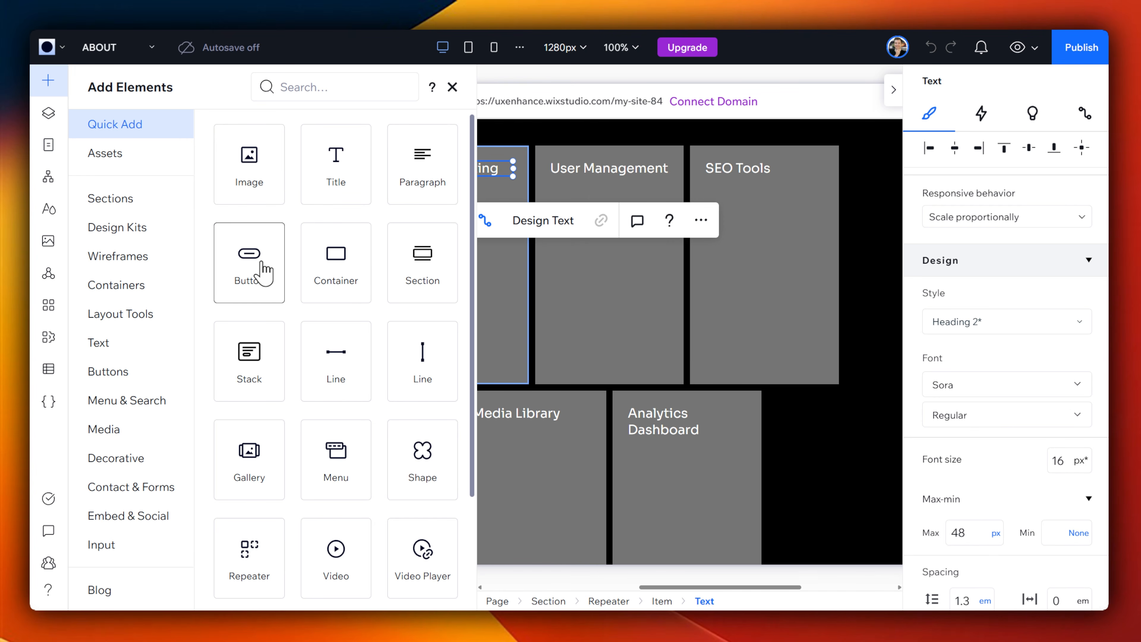
pyautogui.moveTo(498, 204); pyautogui.dragTo(473, 229)
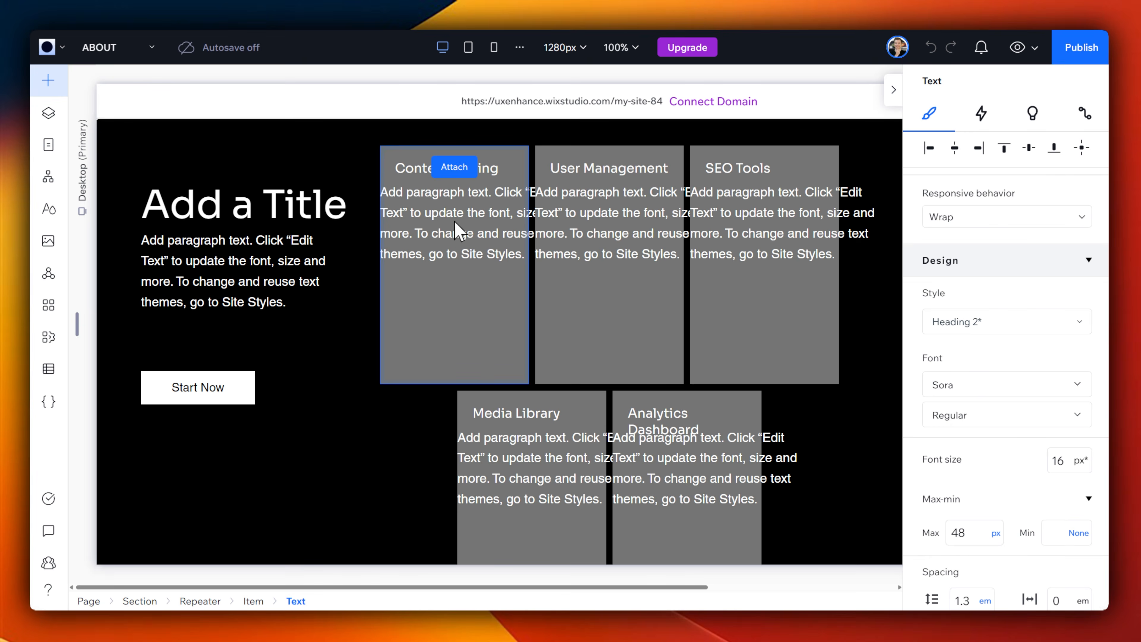
pyautogui.scroll(-1, 1045, 483)
pyautogui.click(1082, 449)
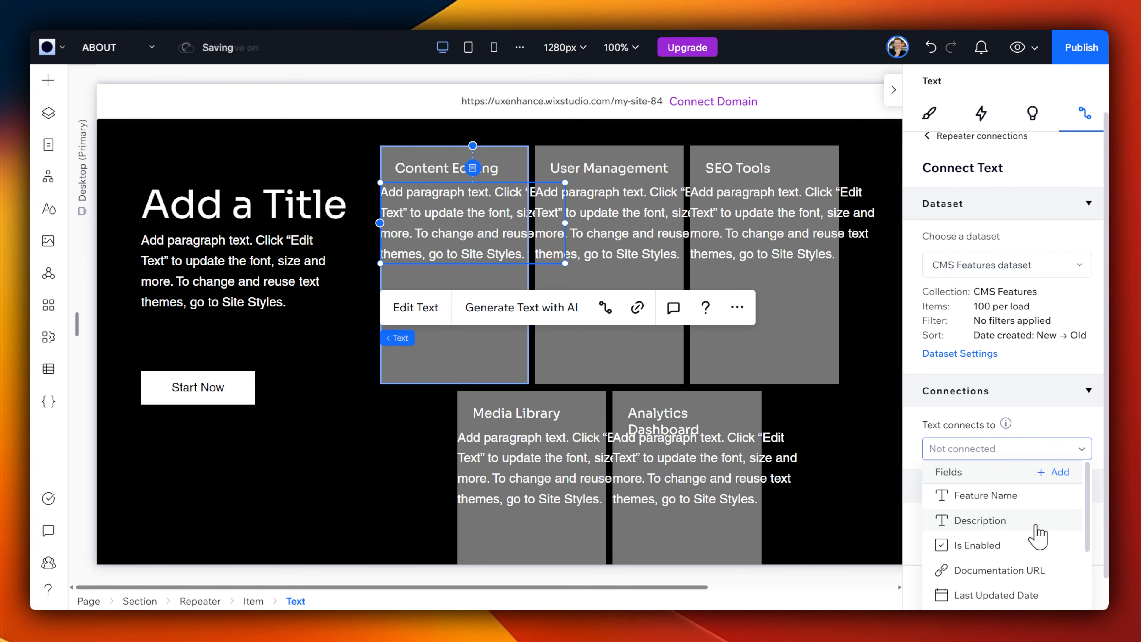
pyautogui.scroll(-3, 1029, 535)
pyautogui.scroll(3, 1020, 521)
pyautogui.click(1019, 520)
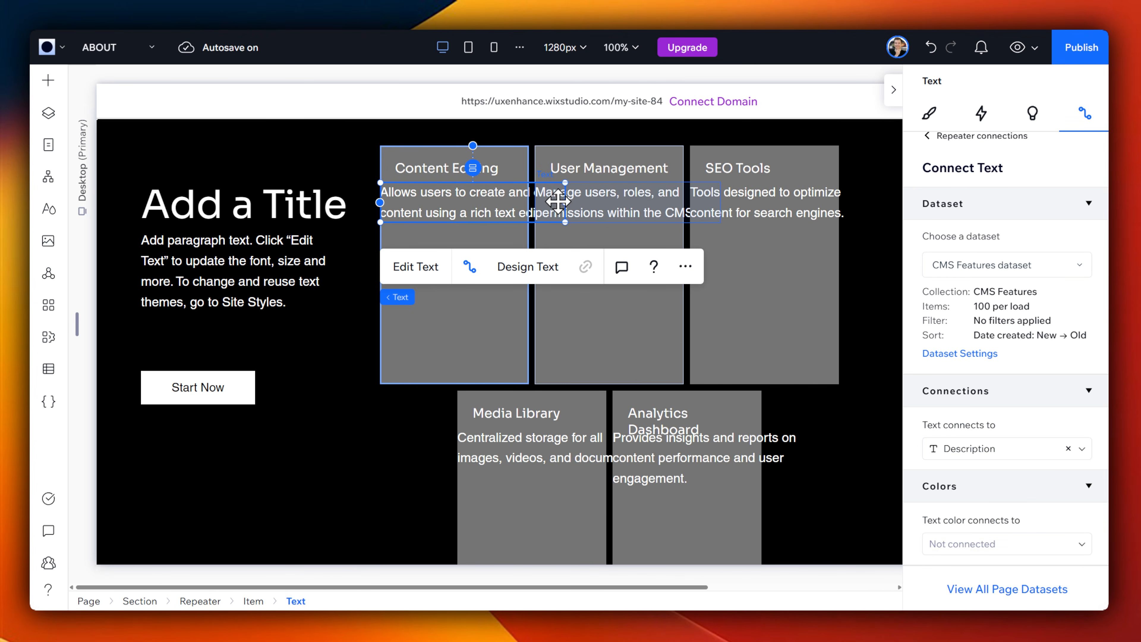
# Step: Narrow the description text to fit inside the card, align it with the title, and set its font size to 14
pyautogui.moveTo(564, 202); pyautogui.dragTo(497, 198)
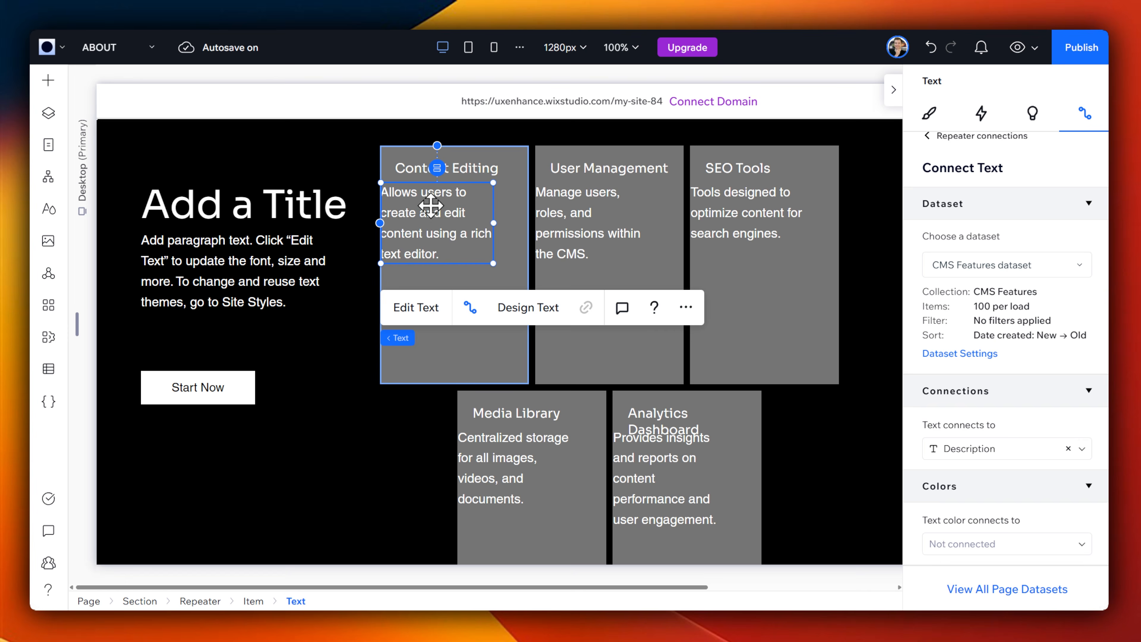
pyautogui.moveTo(426, 206); pyautogui.dragTo(440, 208)
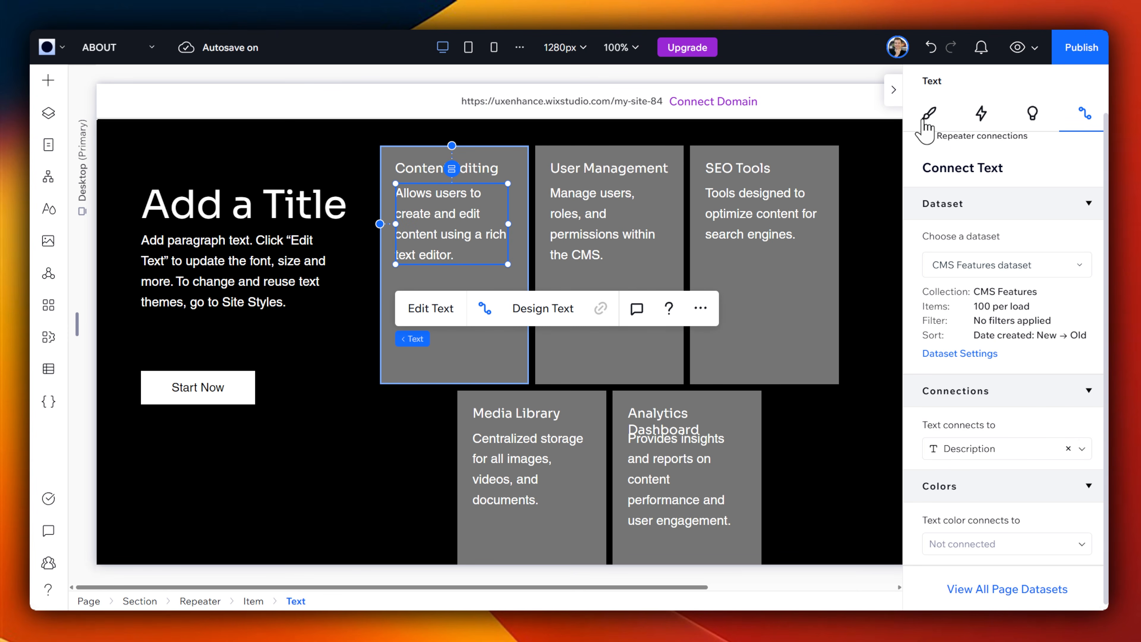
pyautogui.click(927, 116)
pyautogui.scroll(-5, 1014, 398)
pyautogui.scroll(3, 1033, 359)
pyautogui.click(1064, 326)
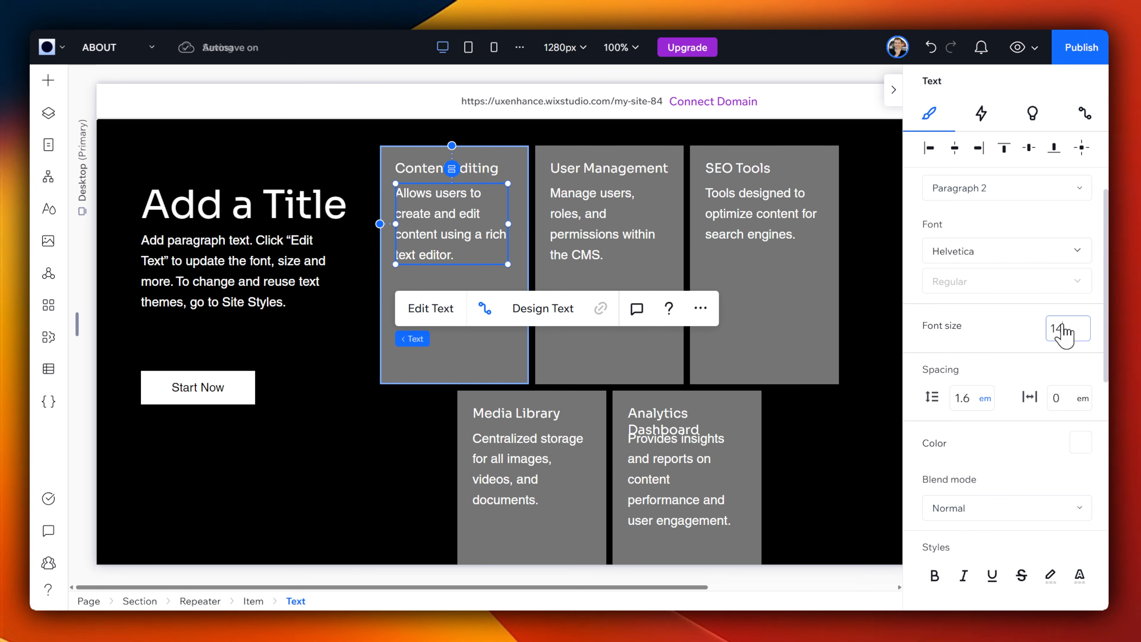
pyautogui.write('14')
pyautogui.press('Return')
# Step: Change the description text color to light grey
pyautogui.scroll(-10, 943, 427)
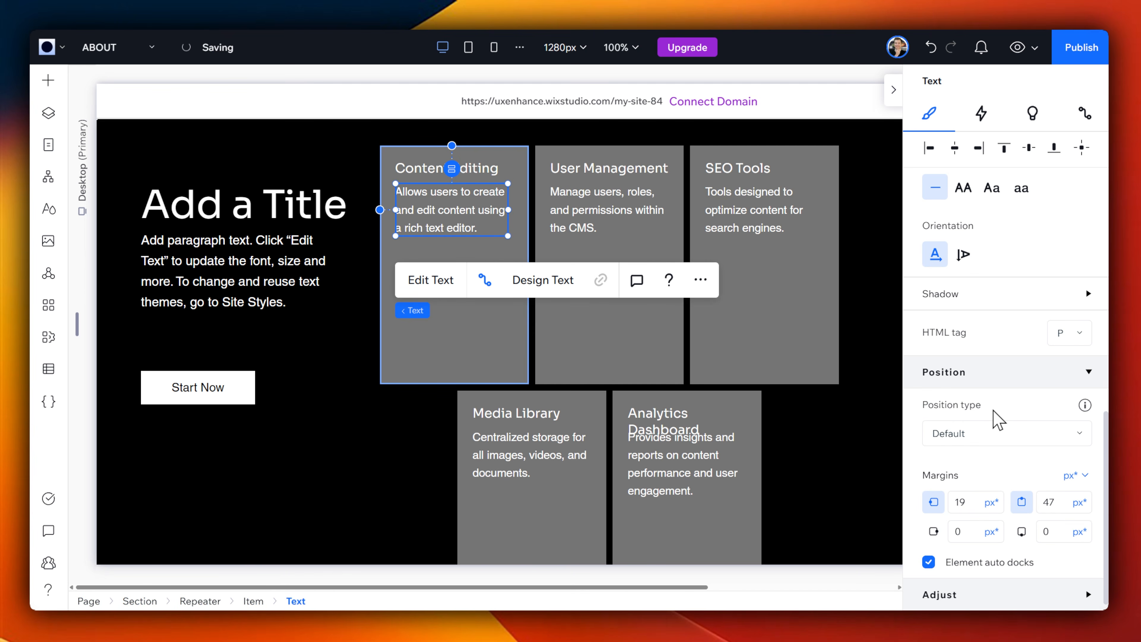
pyautogui.scroll(8, 998, 421)
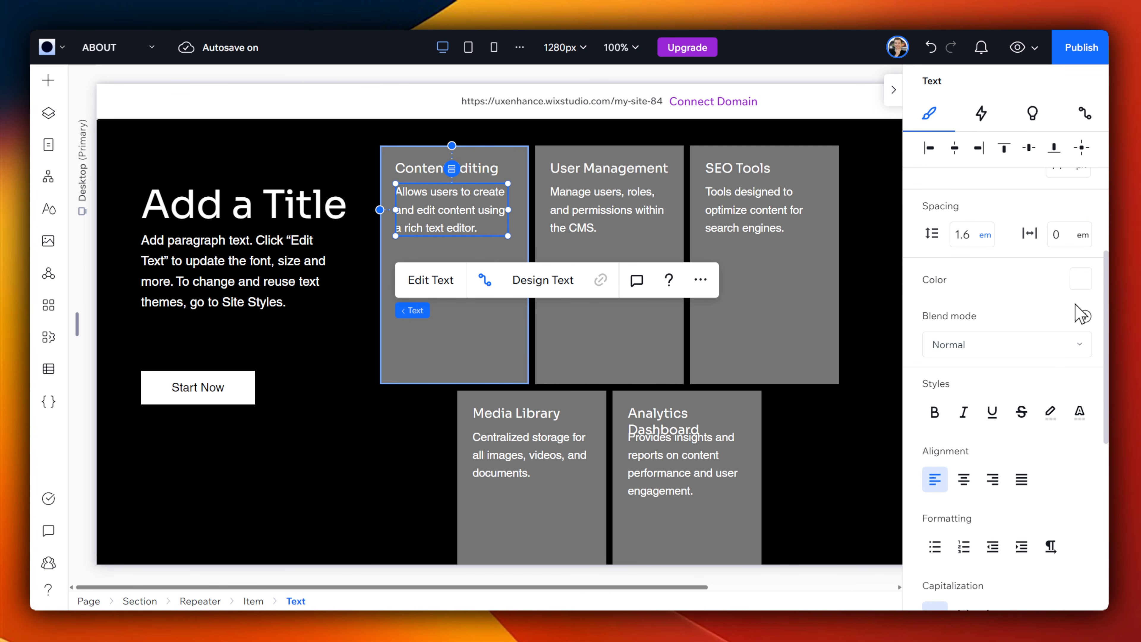
pyautogui.click(1081, 280)
pyautogui.click(1088, 358)
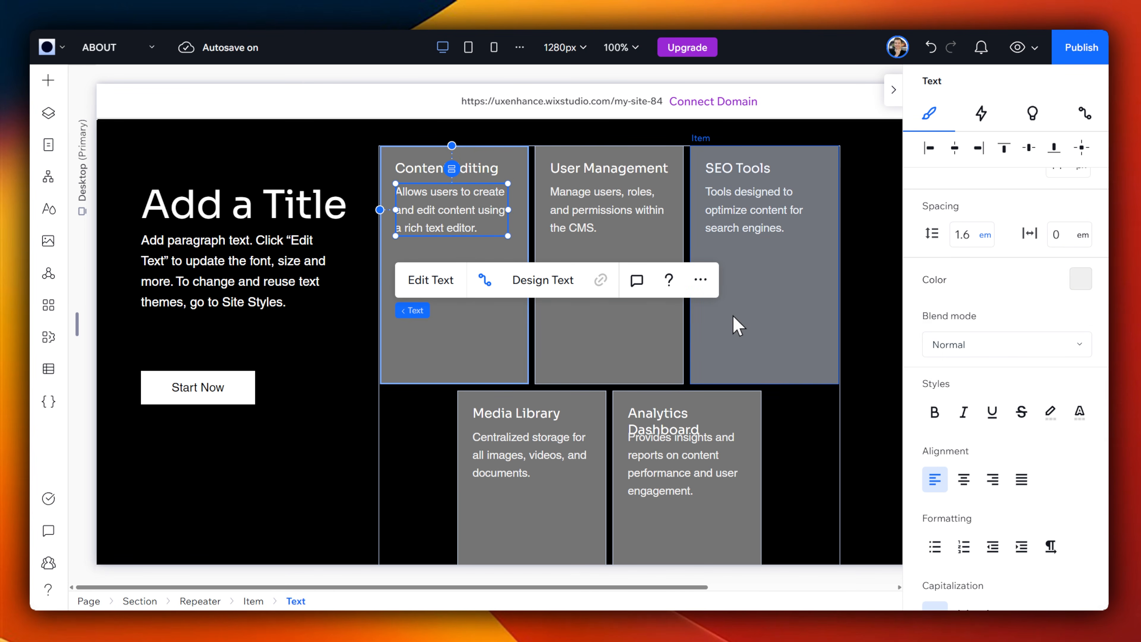
# Step: Make the repeater title bold and widen its text box so "User Management" fits on one line
pyautogui.click(795, 351)
pyautogui.scroll(3, 860, 292)
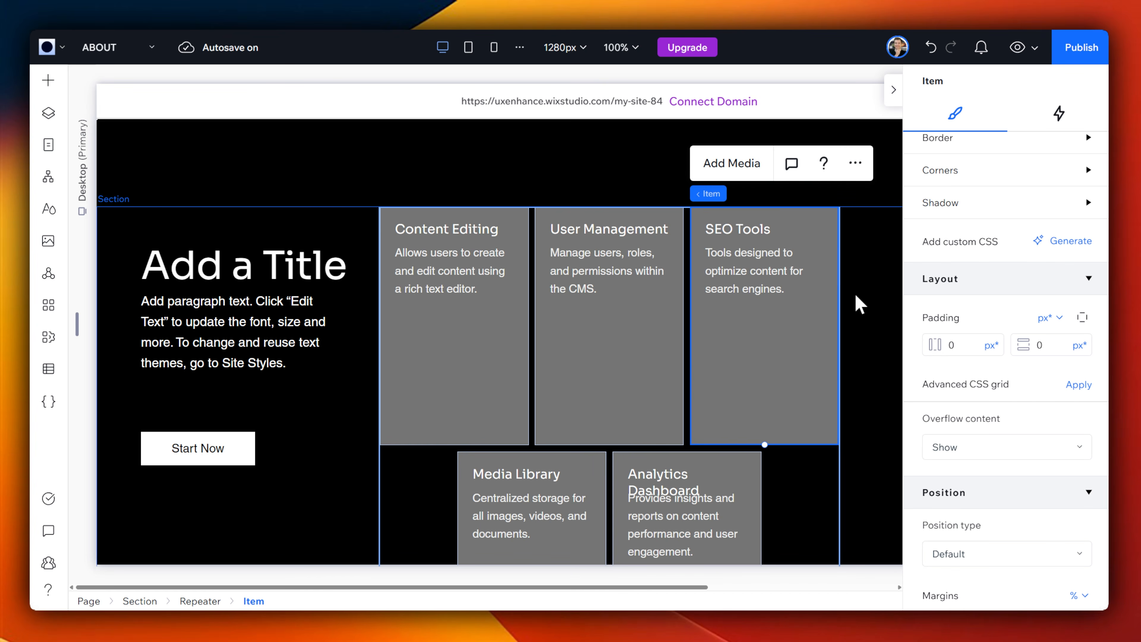
pyautogui.click(435, 229)
pyautogui.click(934, 481)
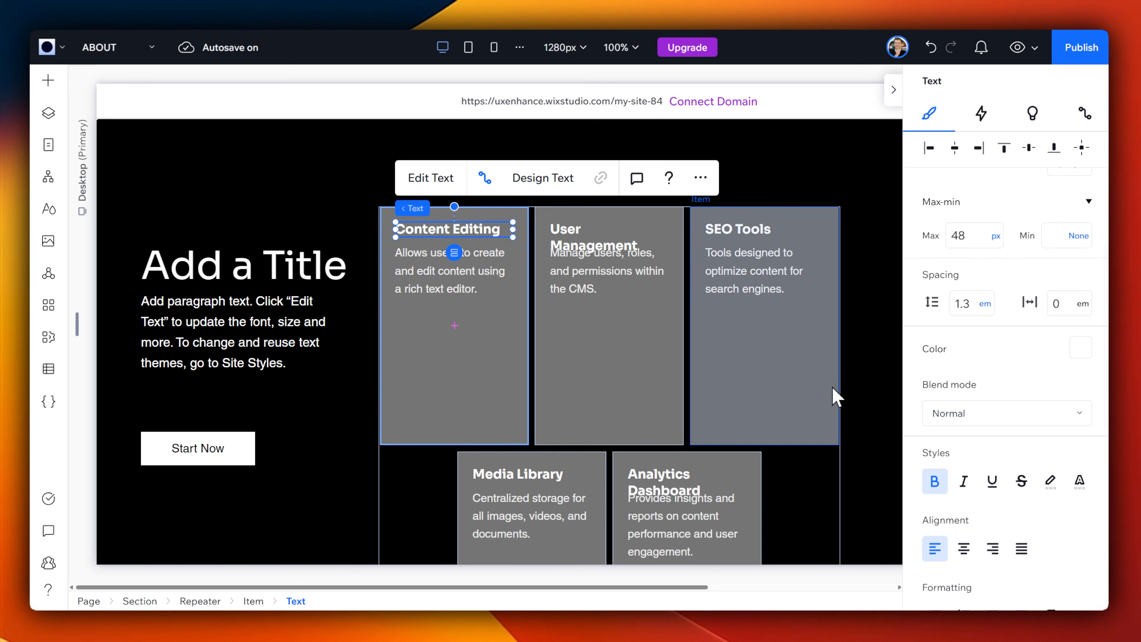
pyautogui.click(622, 234)
pyautogui.moveTo(668, 239); pyautogui.dragTo(675, 240)
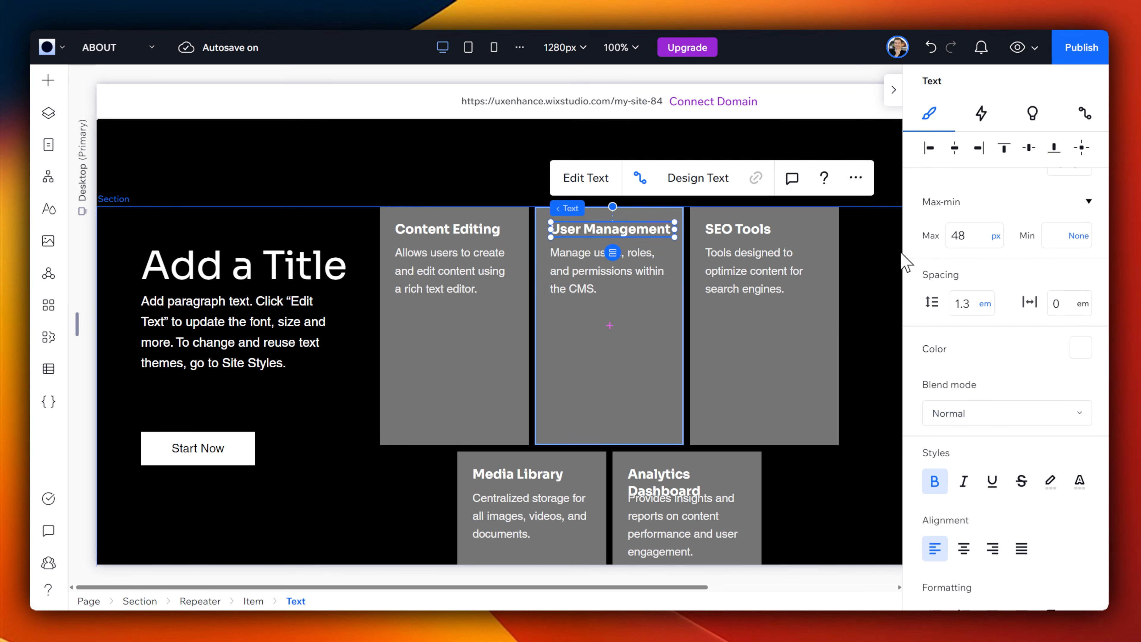
pyautogui.click(882, 302)
pyautogui.scroll(-2, 880, 306)
pyautogui.scroll(2, 880, 308)
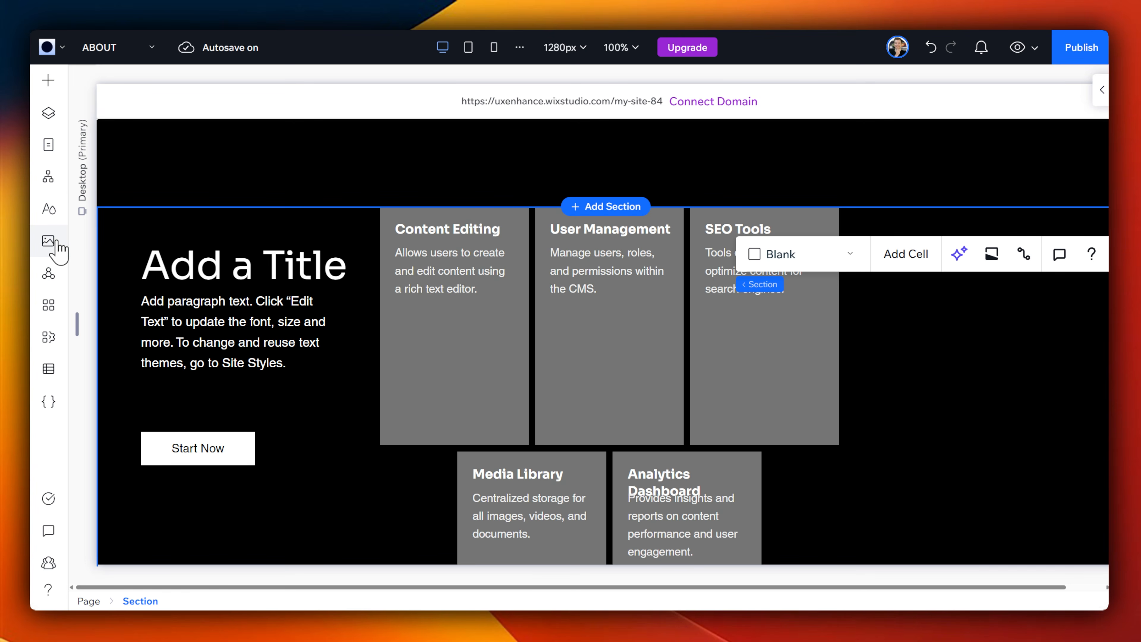
# Step: Add a dynamic item page based on the CMS Features collection to the site
pyautogui.click(136, 49)
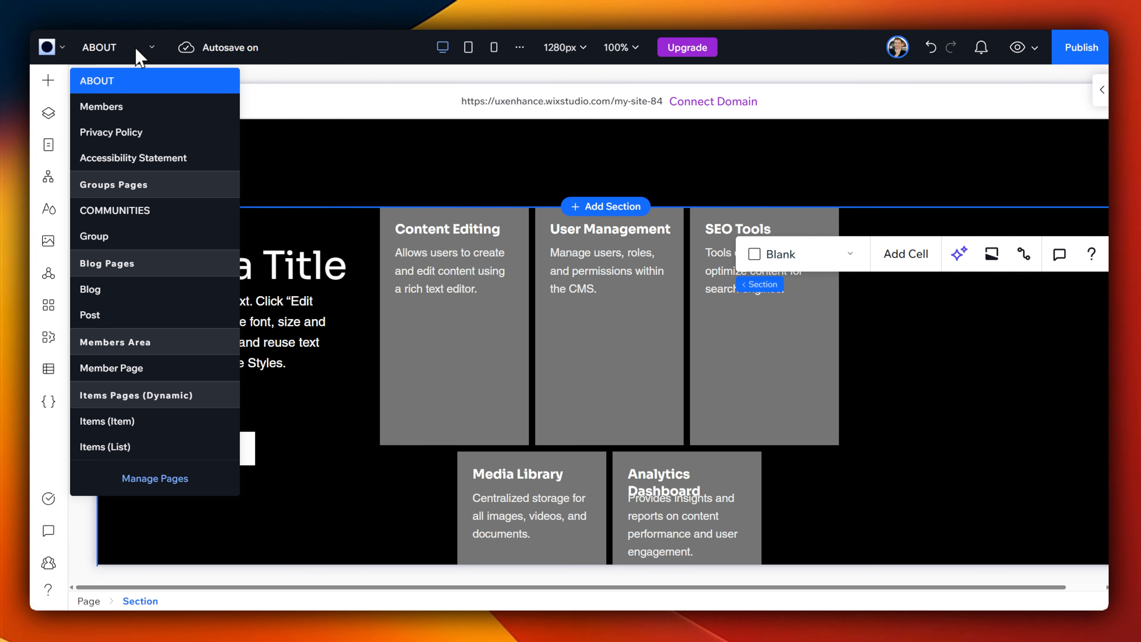
pyautogui.click(162, 479)
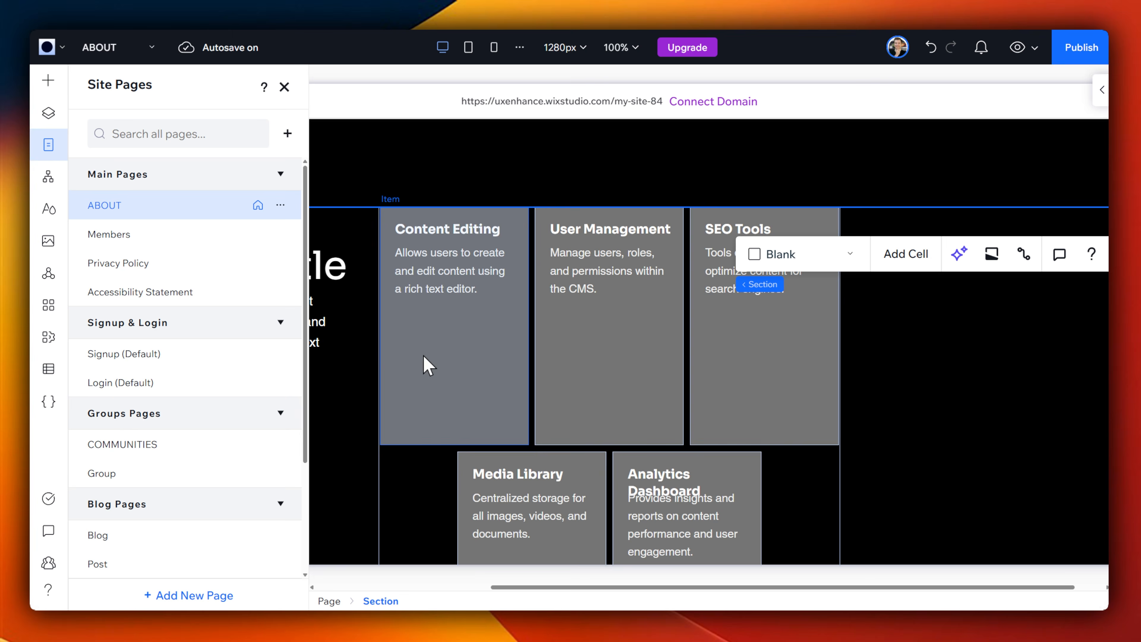
pyautogui.click(287, 133)
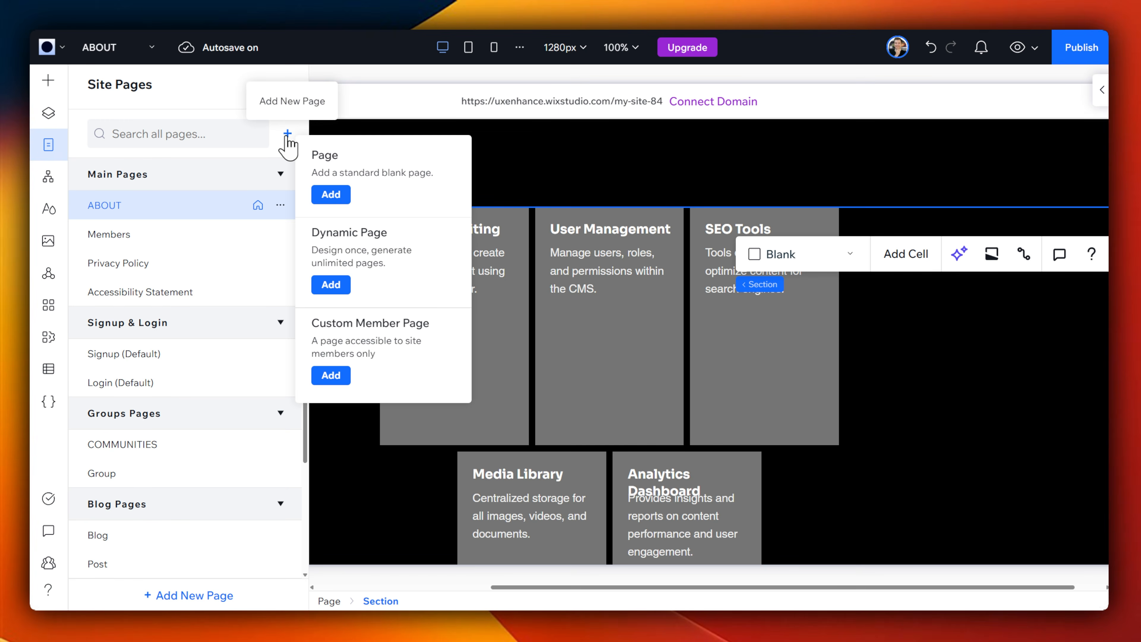
pyautogui.click(341, 288)
pyautogui.click(532, 148)
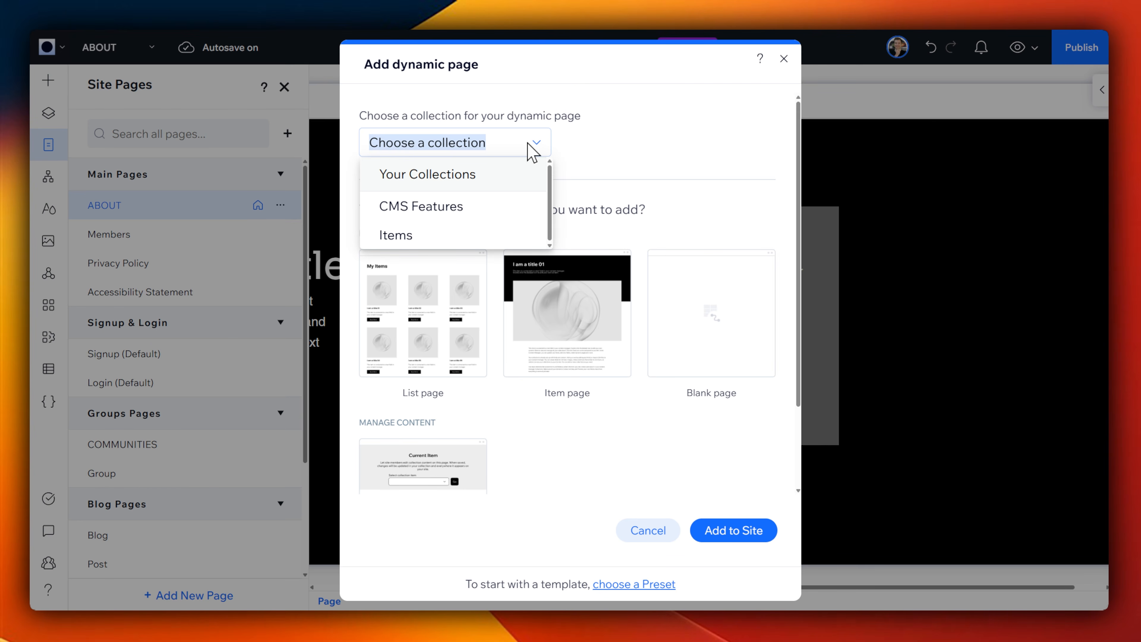
pyautogui.click(454, 208)
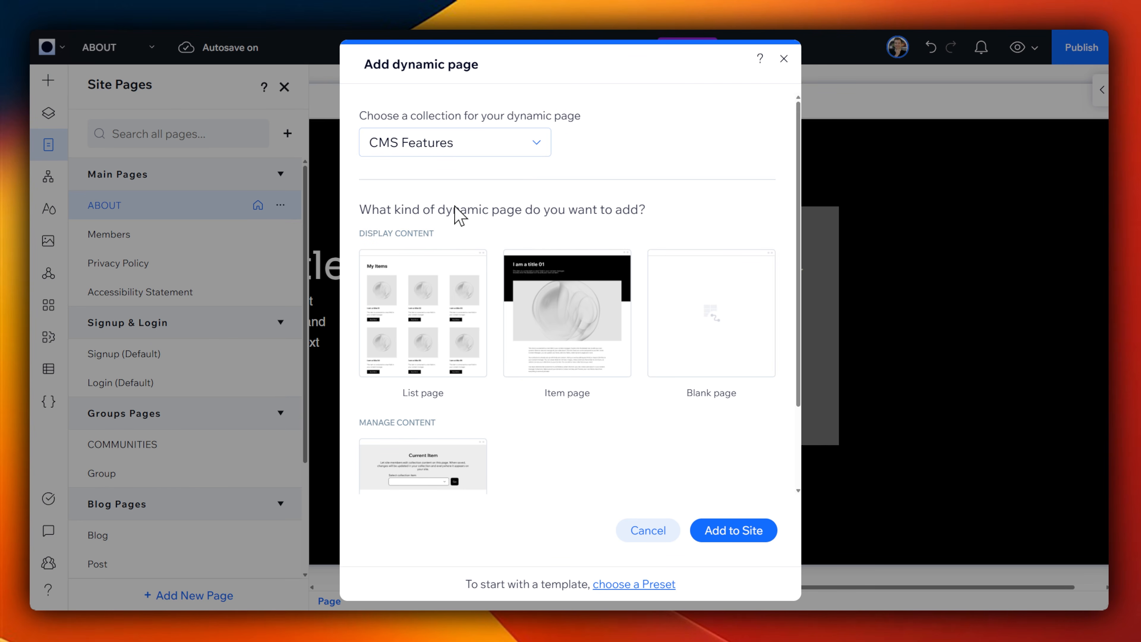
pyautogui.click(546, 319)
pyautogui.click(732, 530)
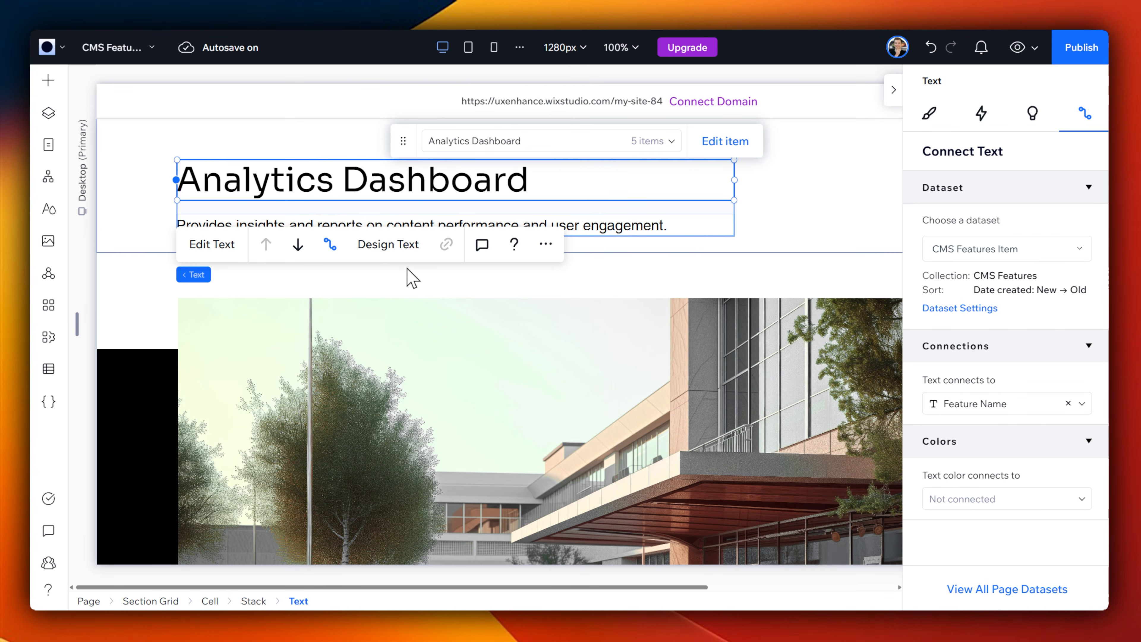
# Step: Examine the new CMS Features item page's layout and its layer structure
pyautogui.scroll(-4, 759, 339)
pyautogui.scroll(5, 759, 339)
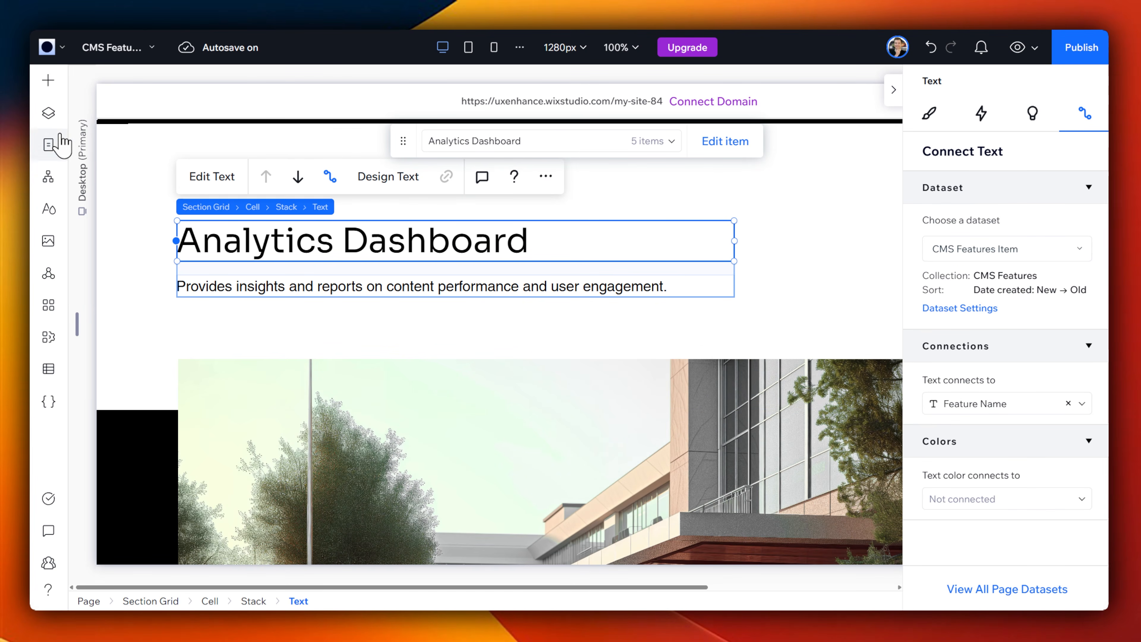
pyautogui.click(48, 112)
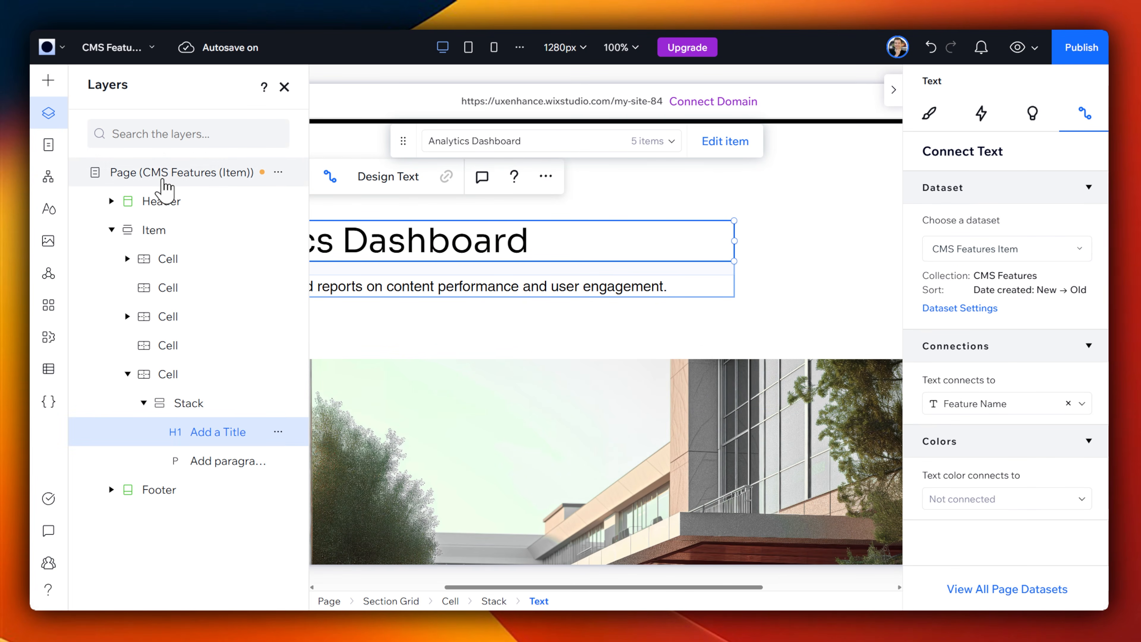
pyautogui.click(116, 204)
pyautogui.click(226, 433)
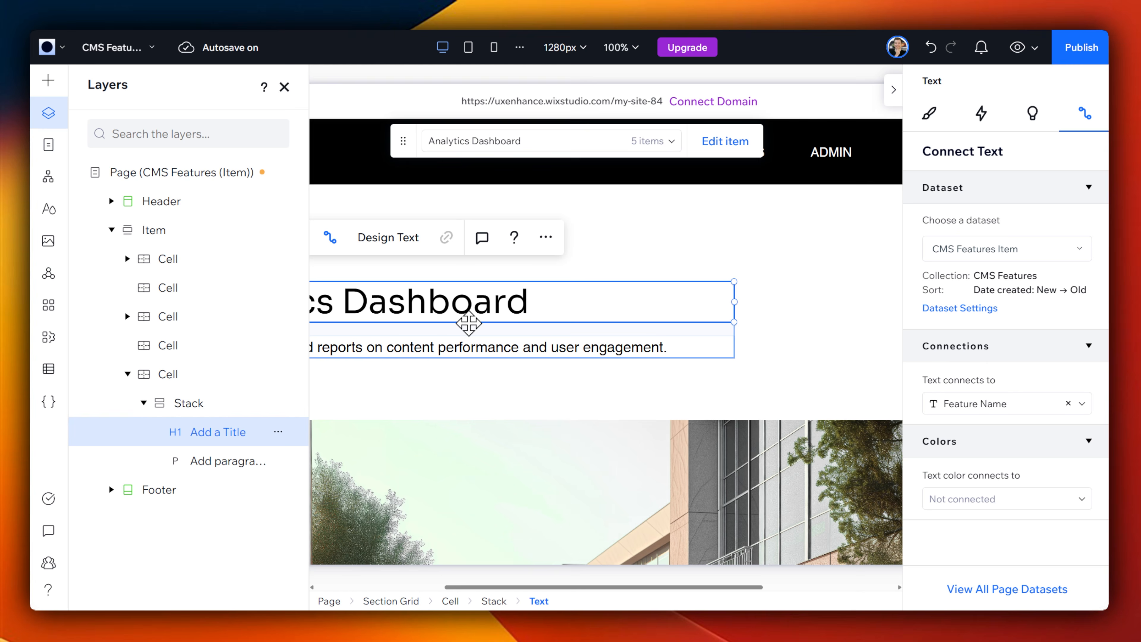
pyautogui.click(285, 87)
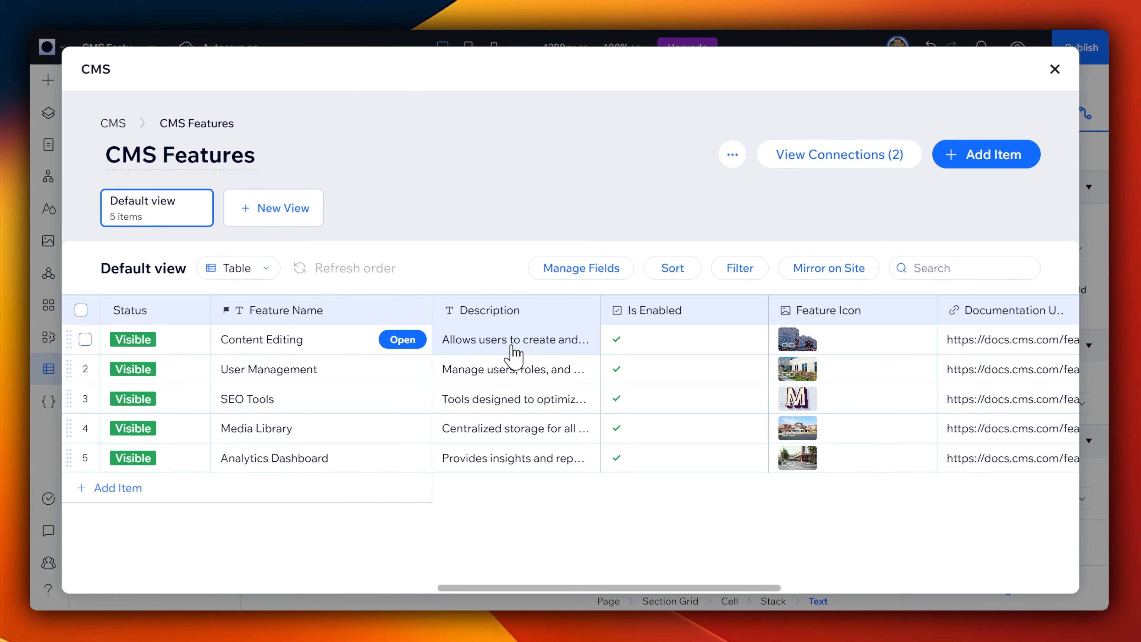
# Step: Review which site pages are connected to the CMS Features collection
pyautogui.click(814, 159)
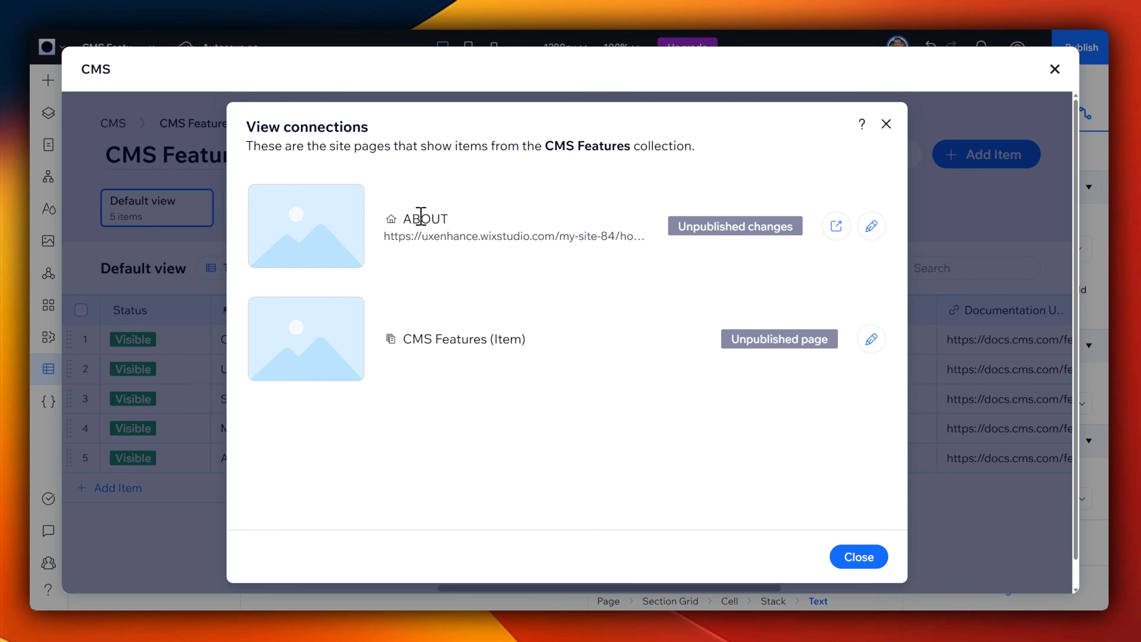
pyautogui.click(885, 124)
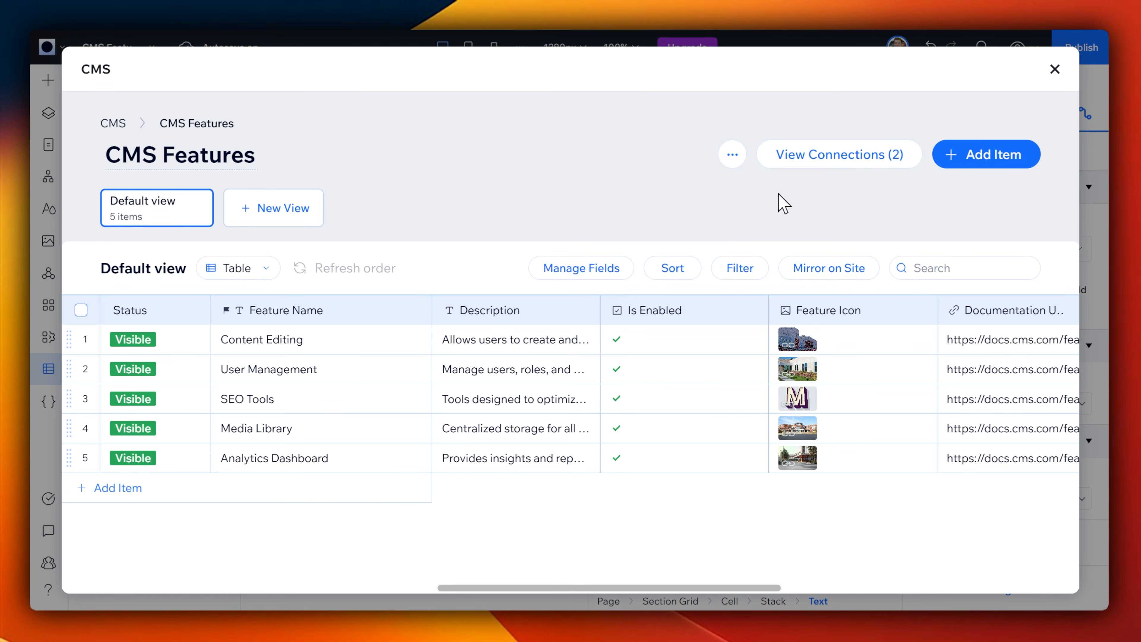
# Step: Open the CMS section of the site dashboard and review the site's collections and item usage
pyautogui.moveTo(587, 589)
pyautogui.mouseDown()
pyautogui.moveTo(897, 601)
pyautogui.moveTo(587, 589)
pyautogui.mouseUp()
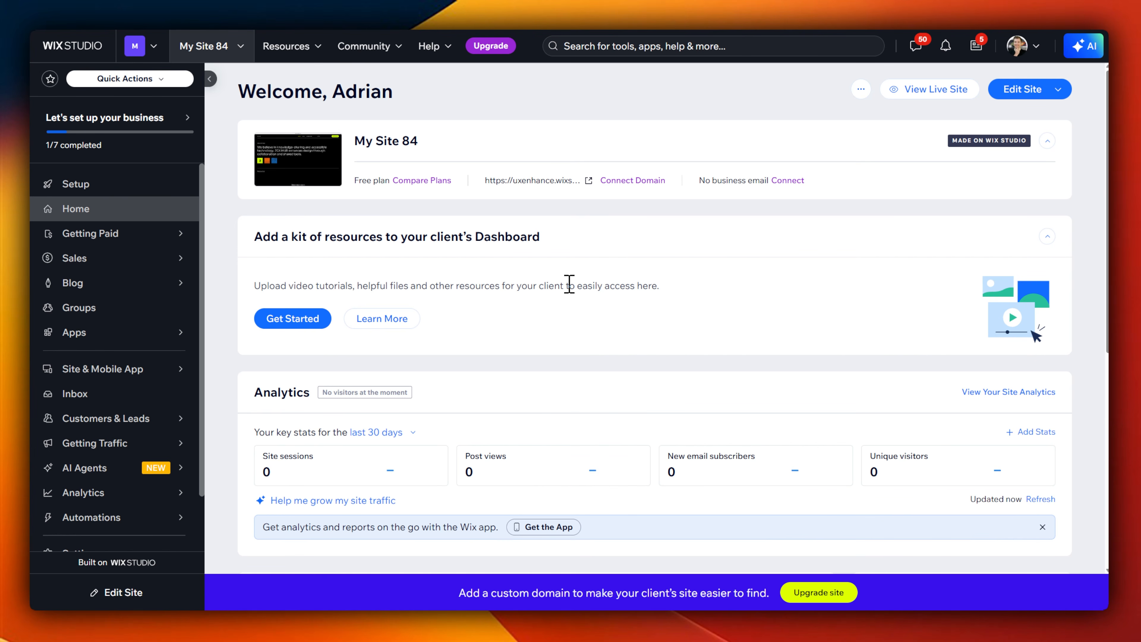
pyautogui.scroll(-3, 112, 337)
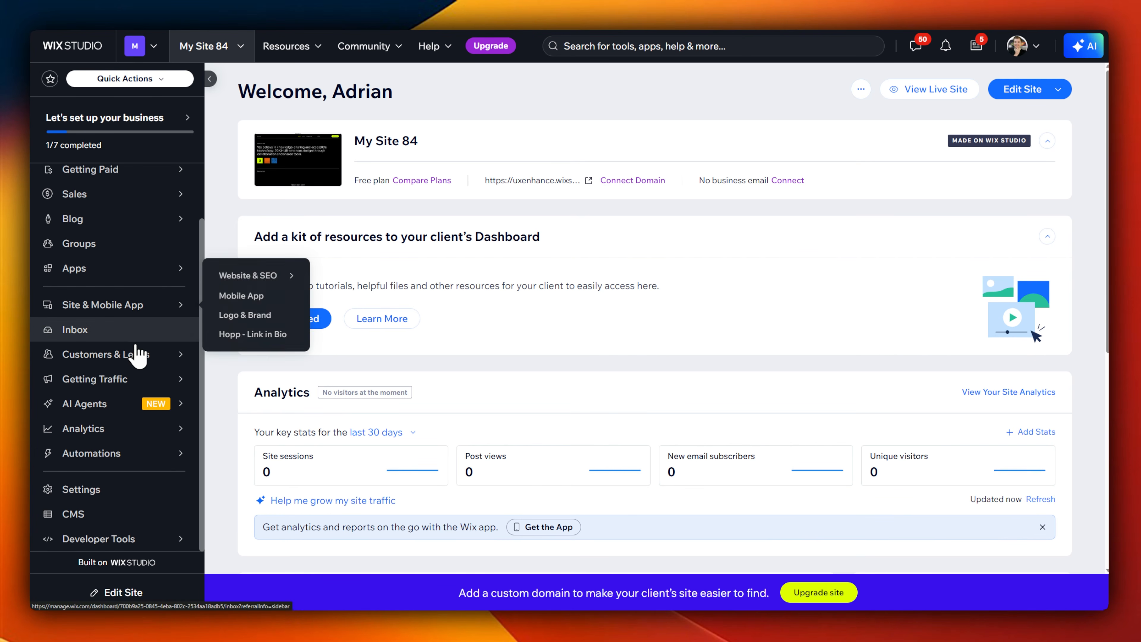
pyautogui.click(110, 519)
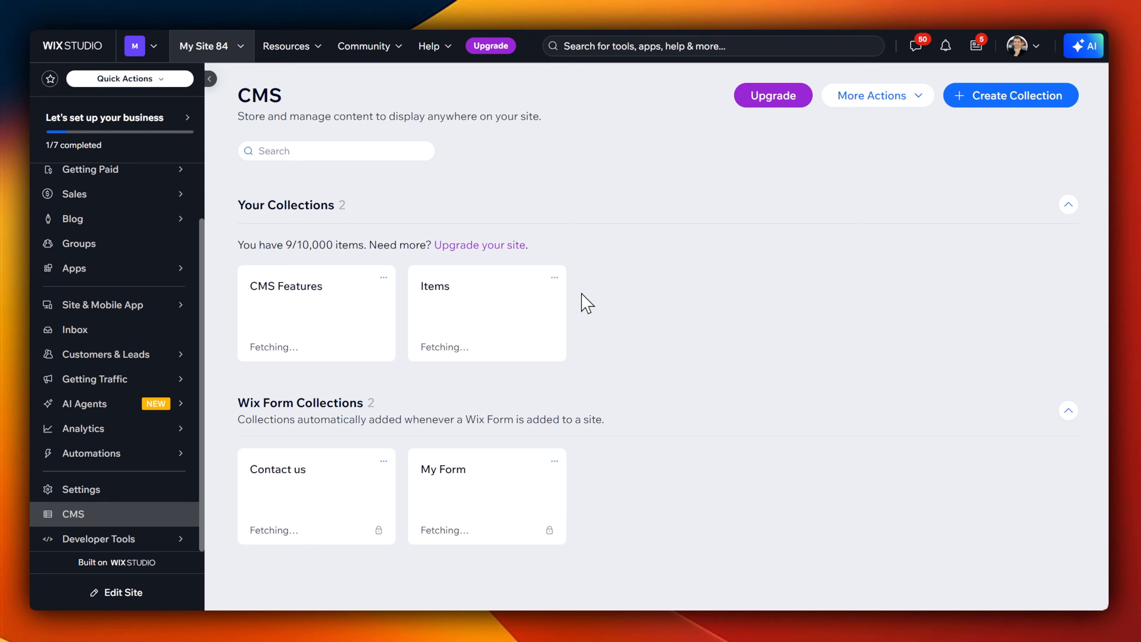
pyautogui.hotkey('ctrl', 'alt', 'g')
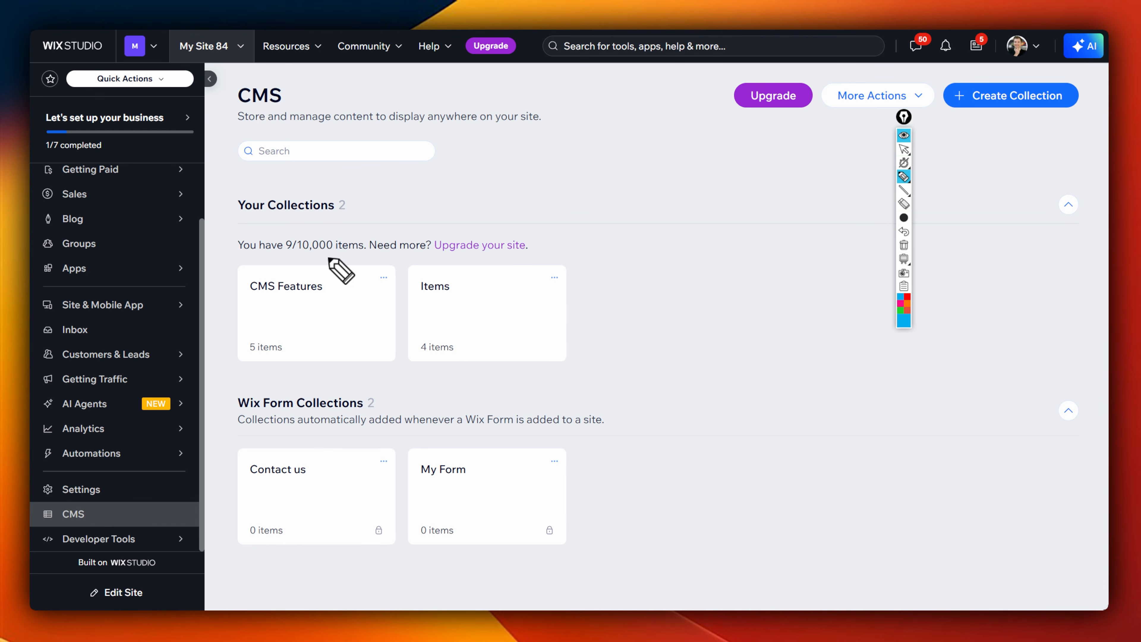
pyautogui.moveTo(233, 260)
pyautogui.mouseDown()
pyautogui.moveTo(540, 257)
pyautogui.moveTo(467, 228)
pyautogui.moveTo(231, 226)
pyautogui.moveTo(232, 264)
pyautogui.mouseUp()
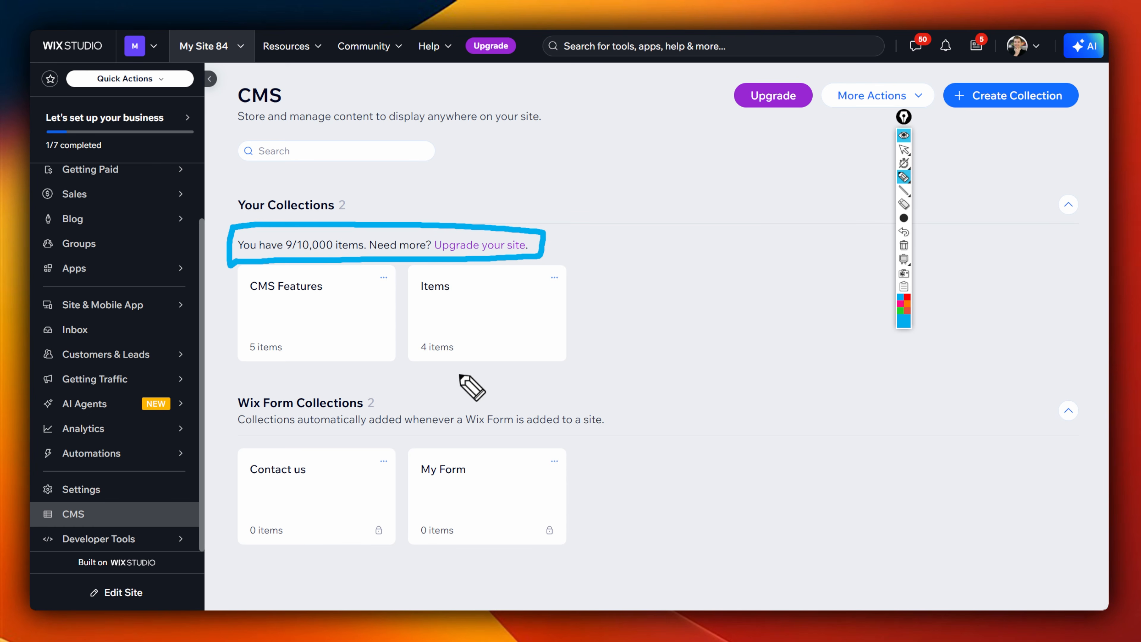
pyautogui.press('Escape')
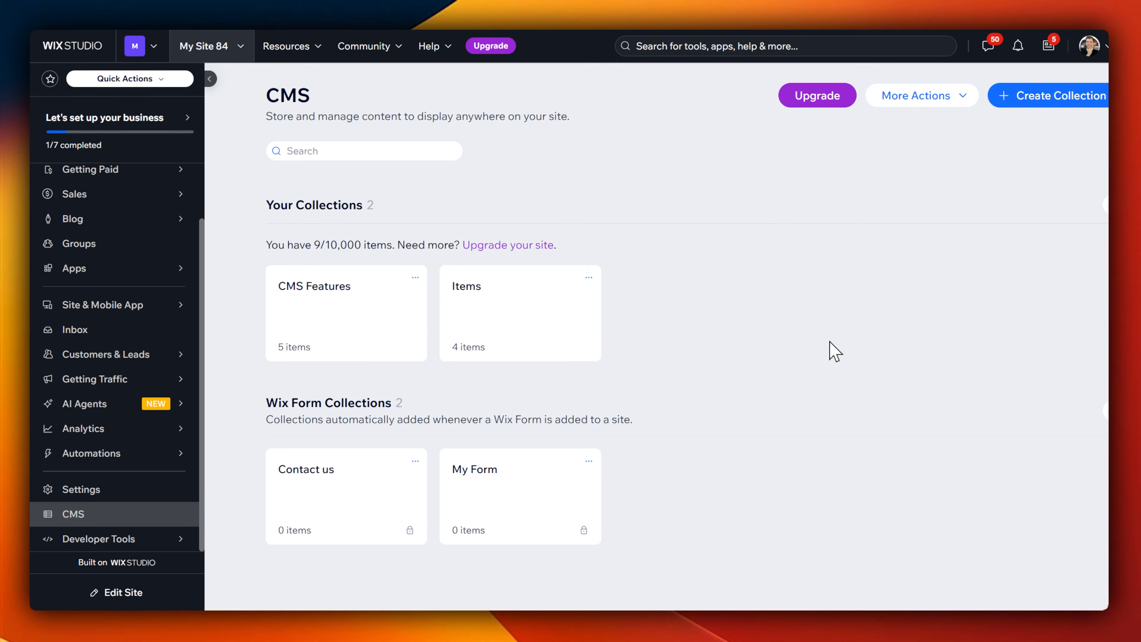
# Step: Open the CMS Features collection and append "Withn" to the description of the Content Editing Feature item
pyautogui.click(350, 327)
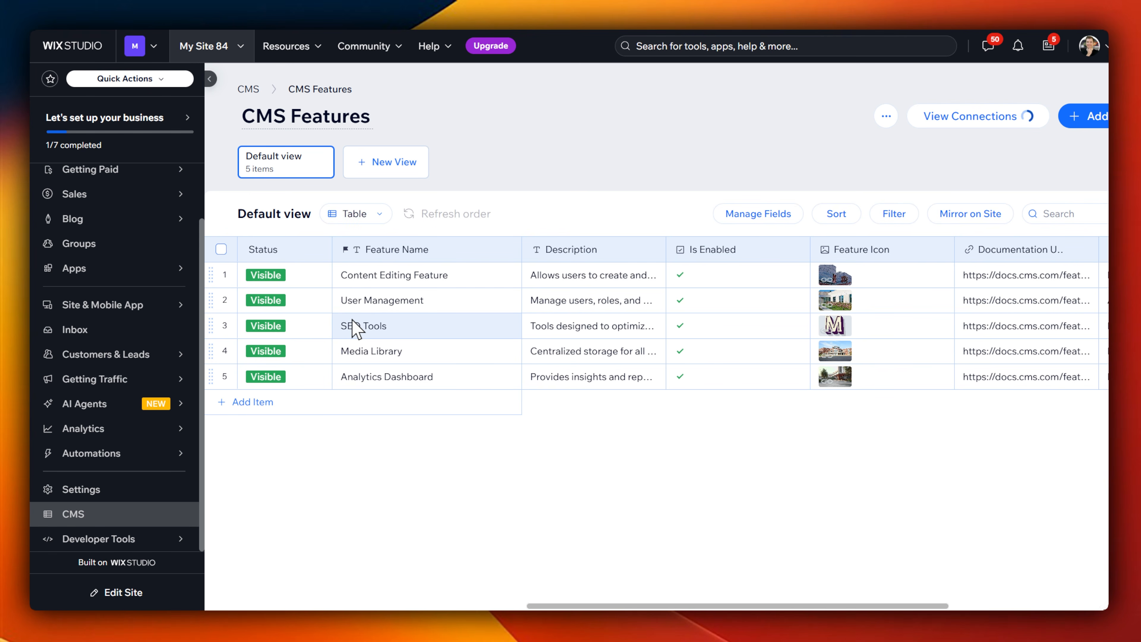
pyautogui.click(450, 275)
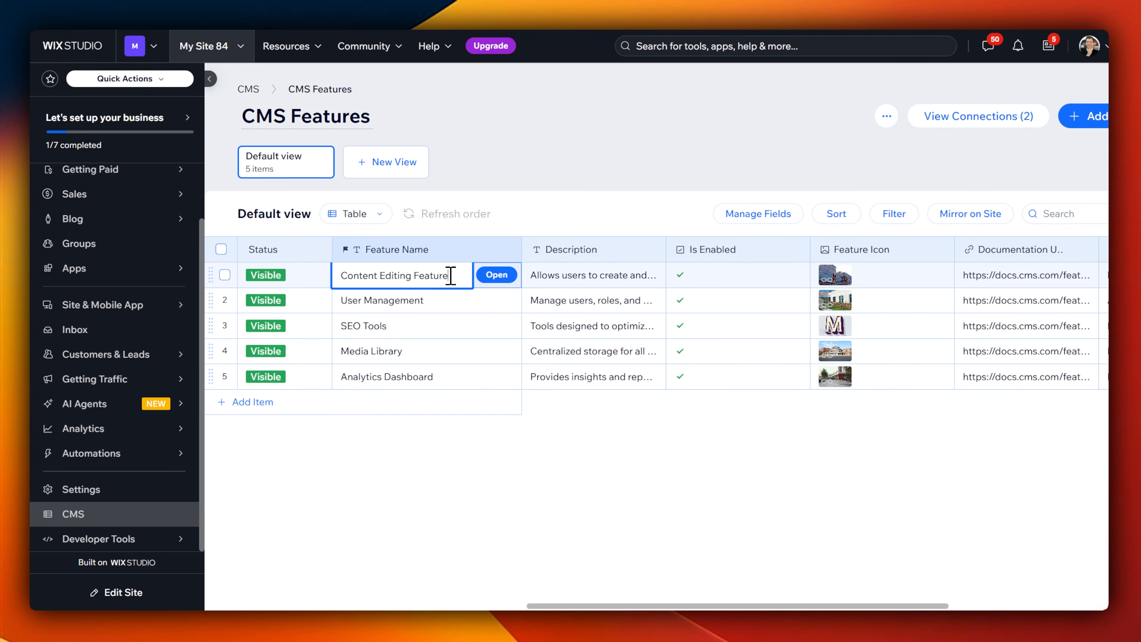
pyautogui.click(593, 278)
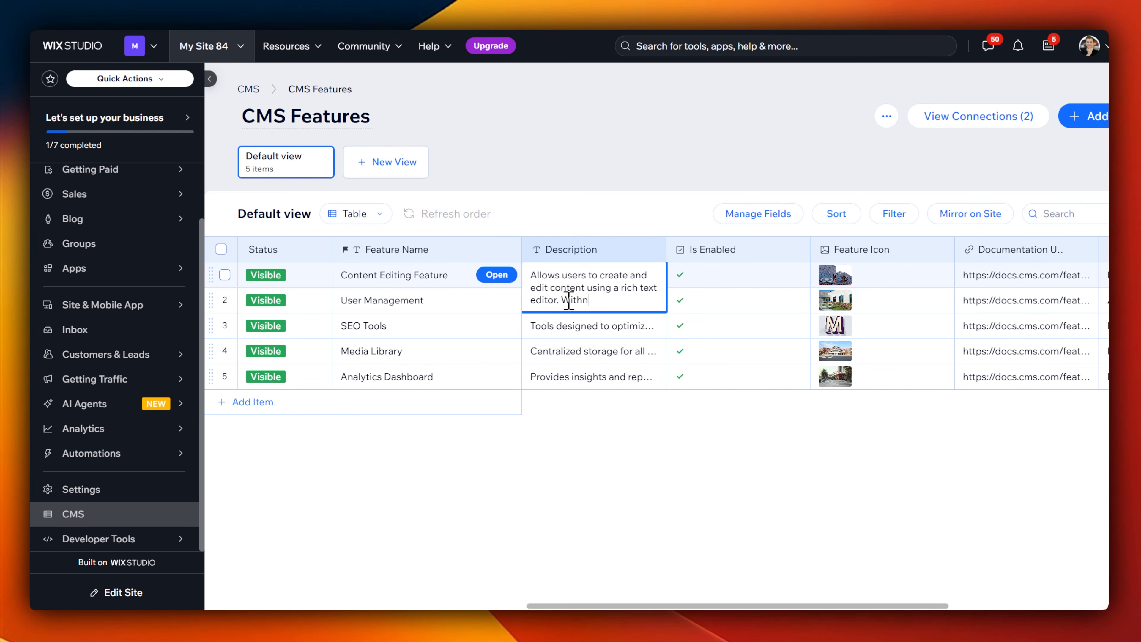
# Step: Clear Is Enabled for the SEO Tools and Analytics Dashboard items, saving the latter from its item form and returning to the collection
pyautogui.click(697, 332)
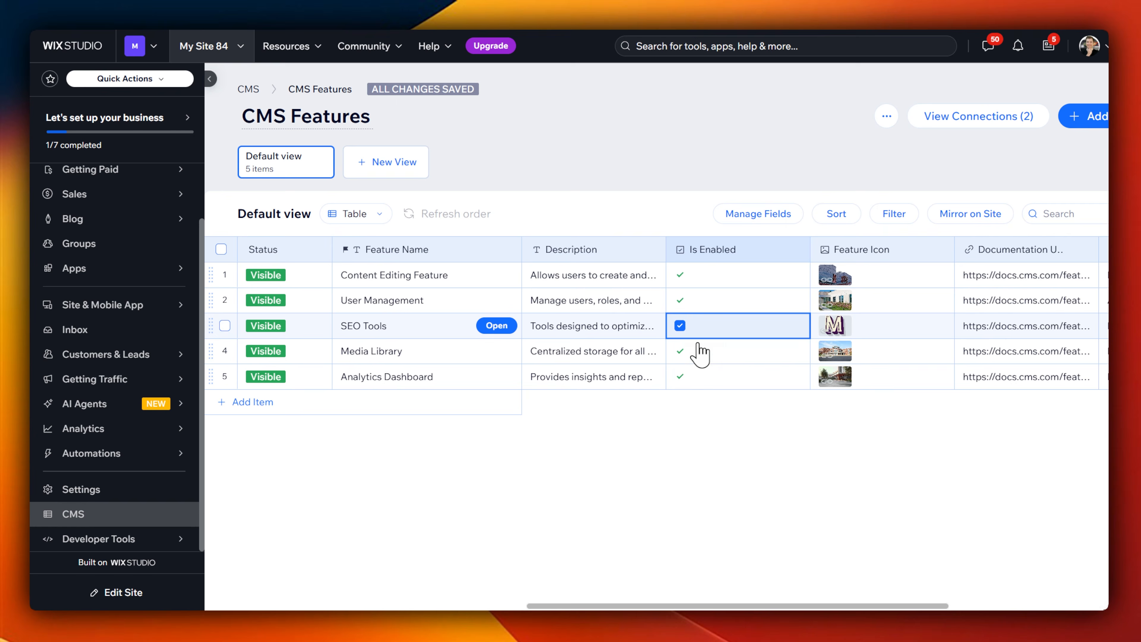
pyautogui.click(680, 326)
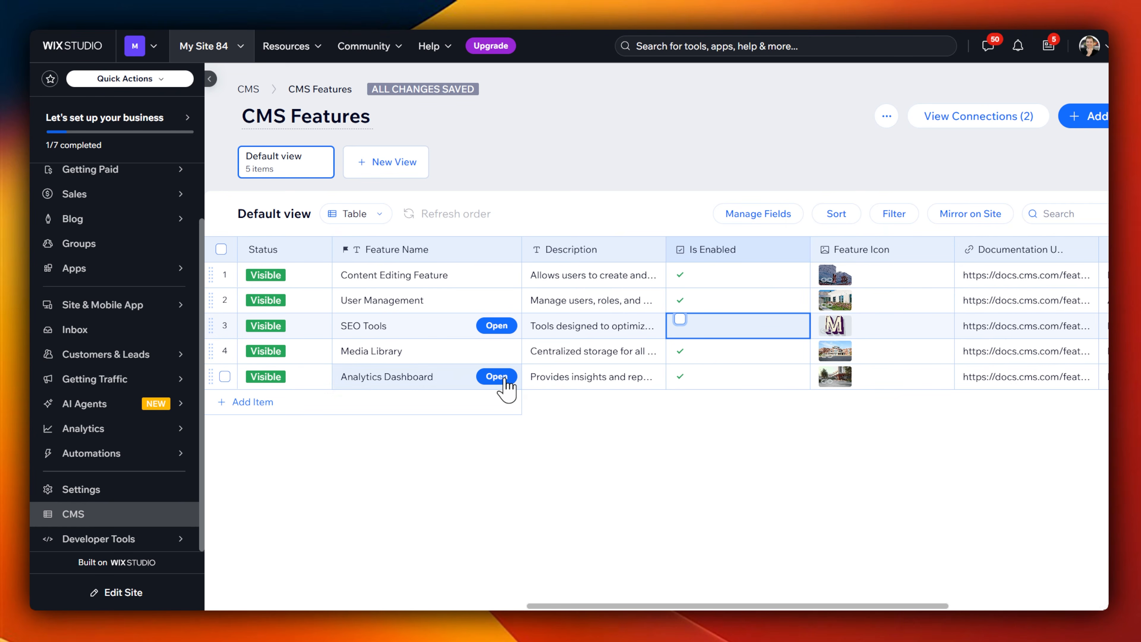
pyautogui.click(497, 377)
pyautogui.scroll(-4, 484, 326)
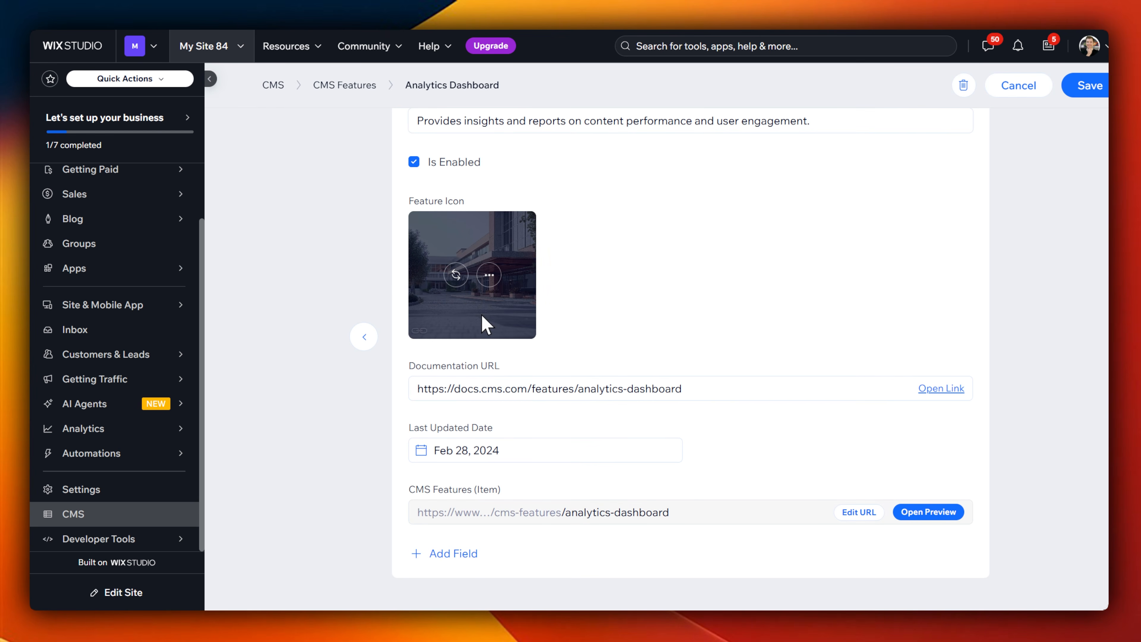
pyautogui.scroll(3, 455, 270)
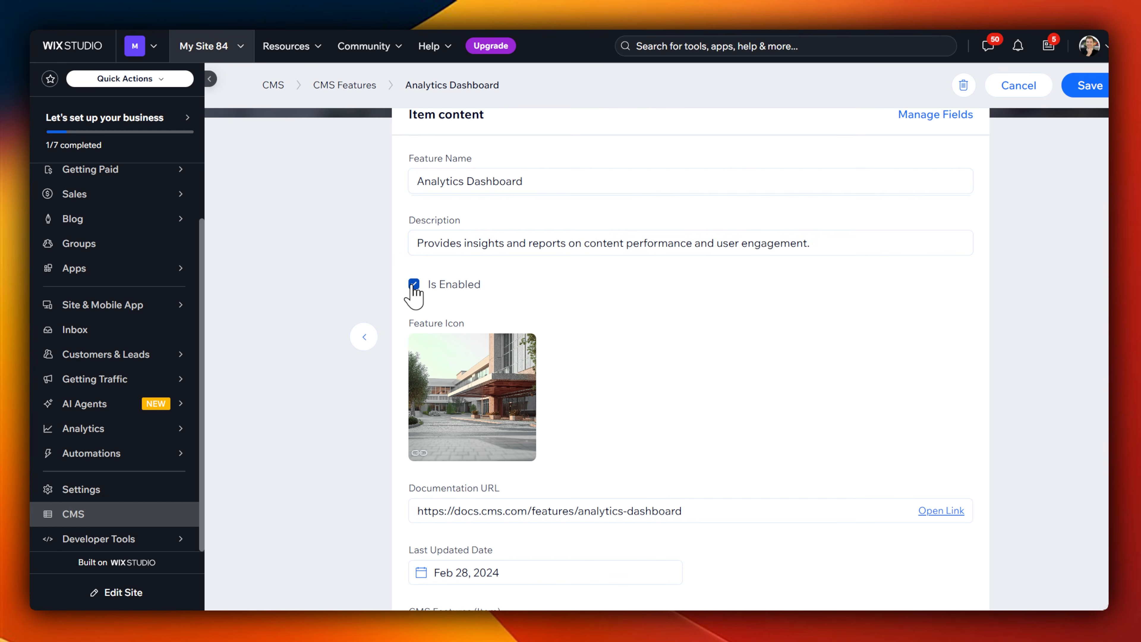
pyautogui.click(1088, 86)
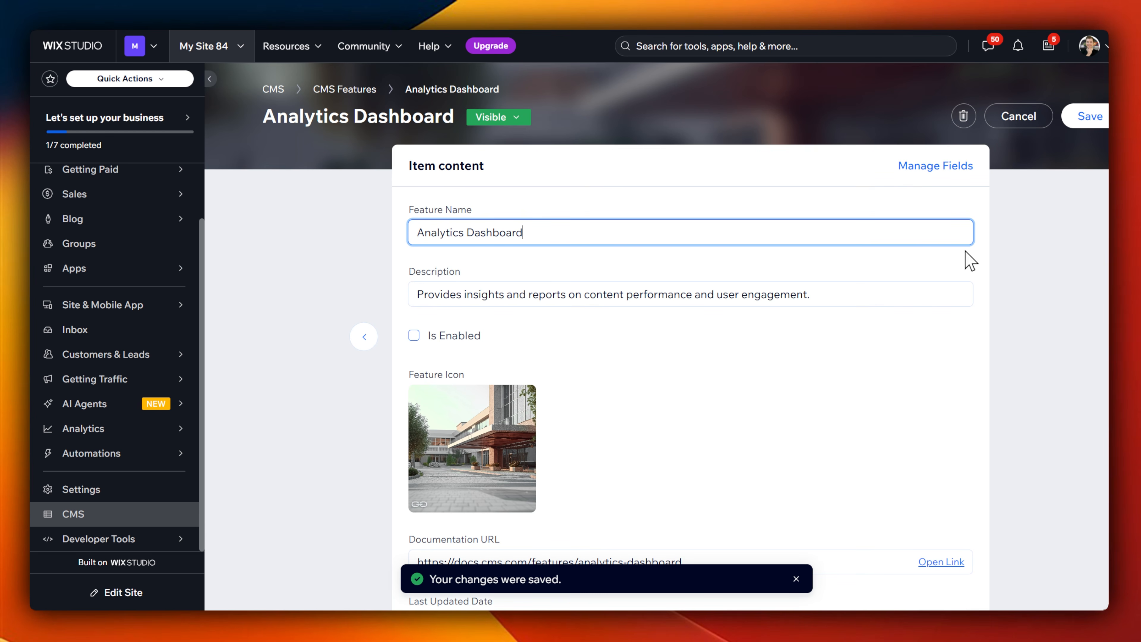
pyautogui.click(1019, 126)
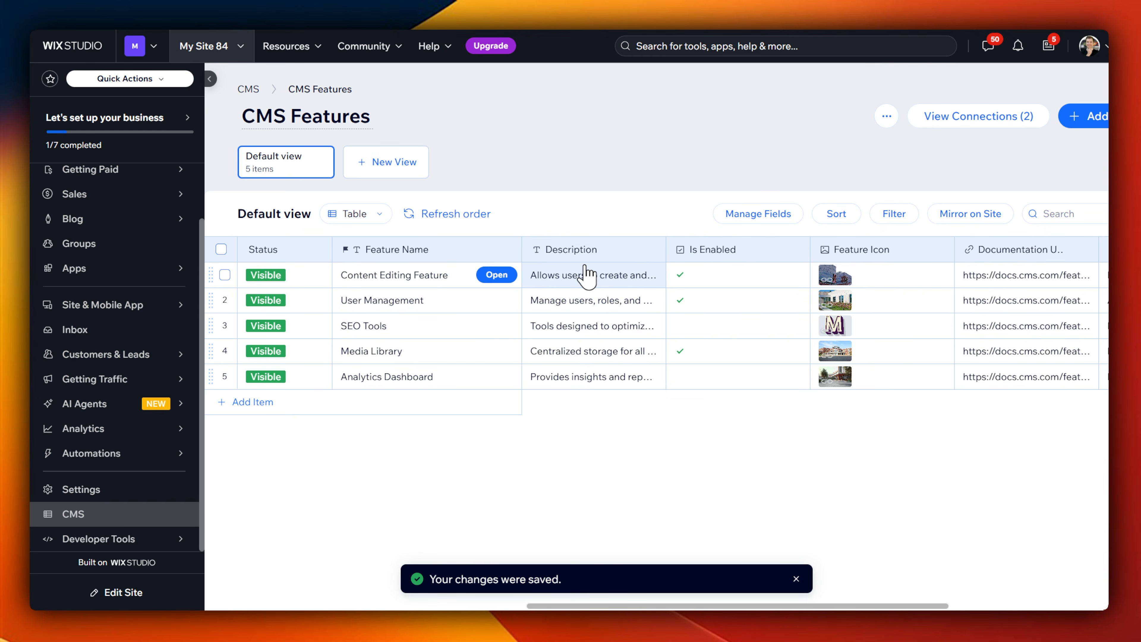
# Step: Examine the CMS Features collection's settings and its Collect content and Advanced permission options, leaving without saving
pyautogui.click(886, 116)
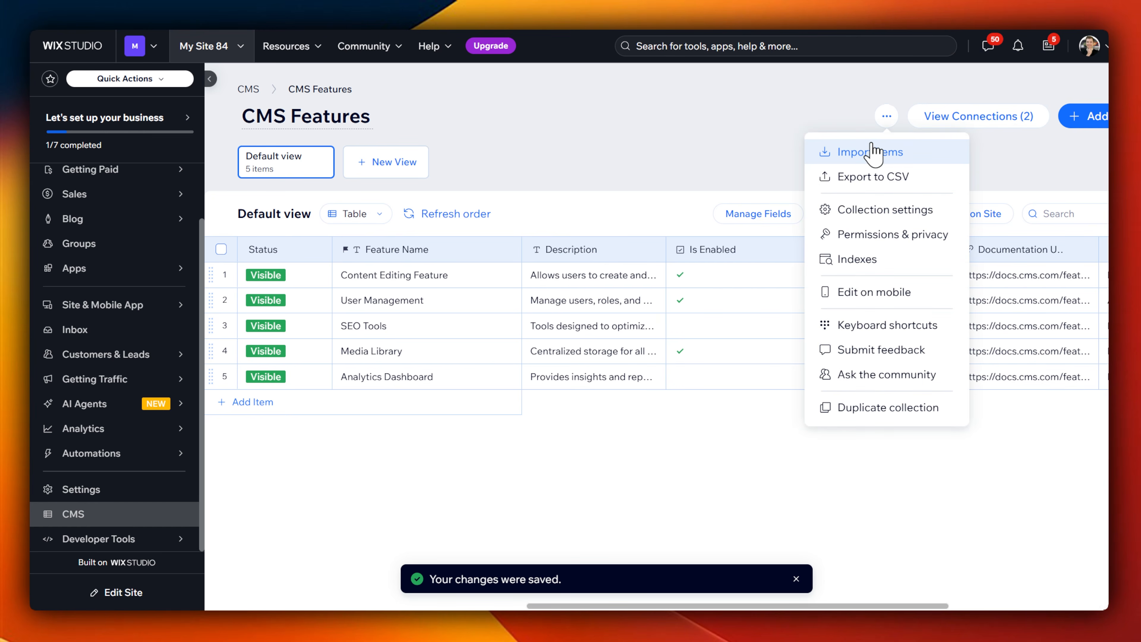
pyautogui.click(937, 212)
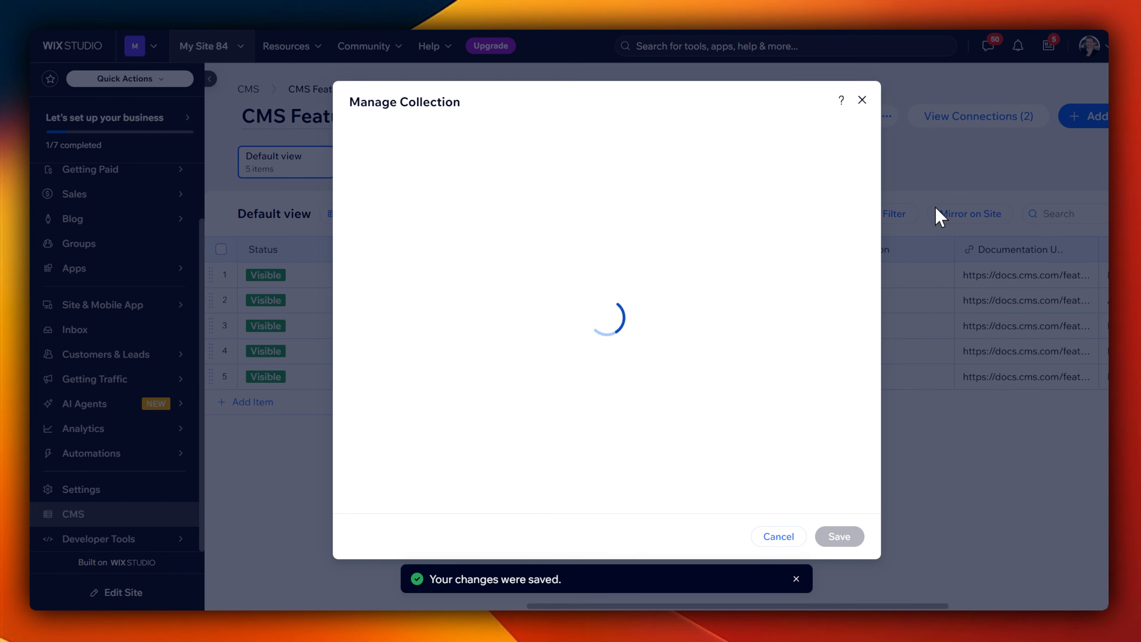
pyautogui.click(759, 148)
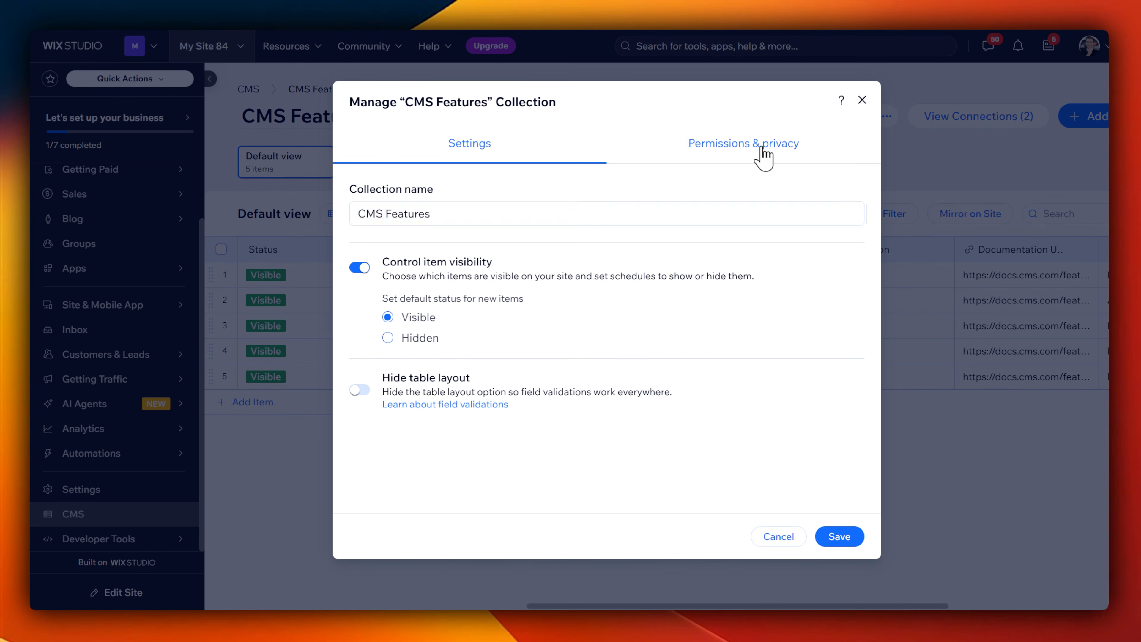
pyautogui.click(612, 252)
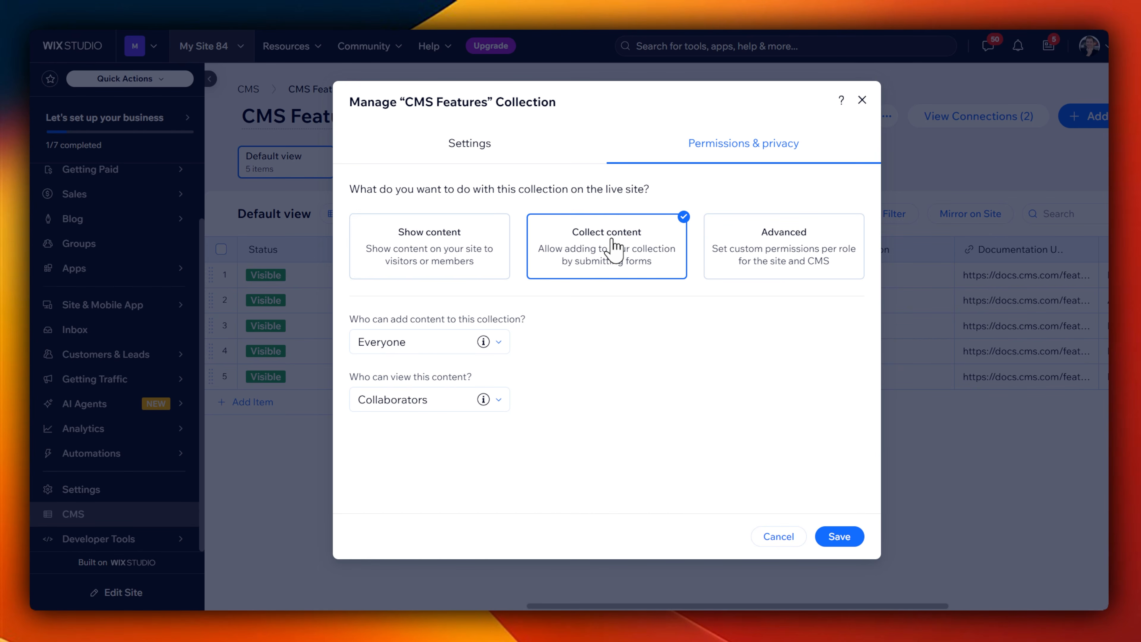
pyautogui.click(724, 276)
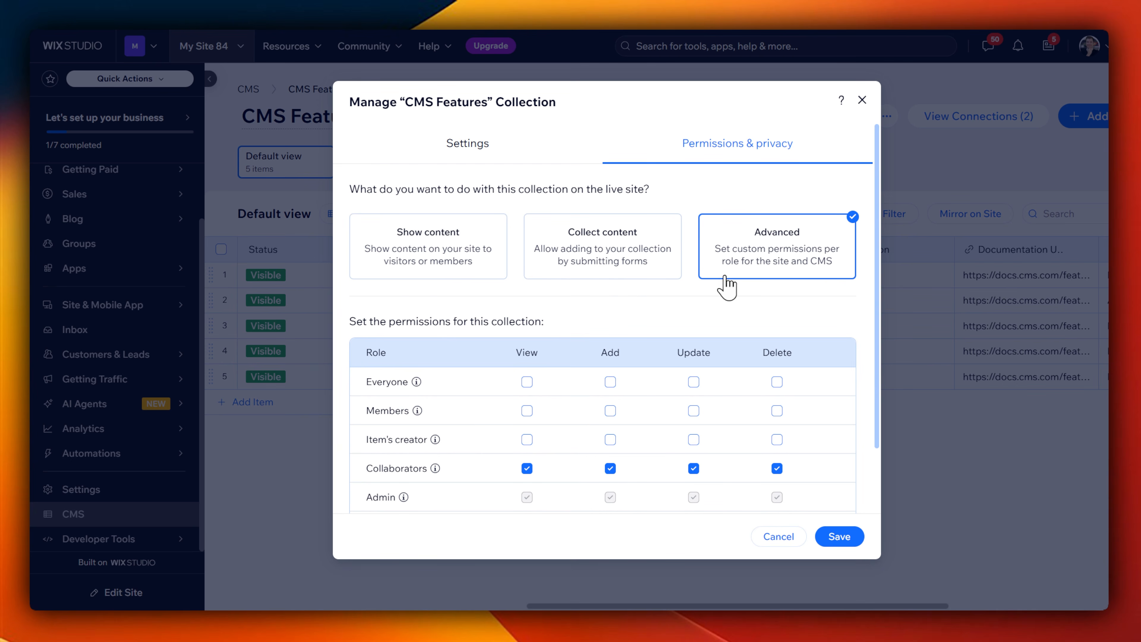
pyautogui.scroll(-2, 495, 359)
pyautogui.moveTo(523, 281)
pyautogui.mouseDown()
pyautogui.moveTo(349, 281)
pyautogui.moveTo(438, 502)
pyautogui.moveTo(636, 349)
pyautogui.moveTo(458, 265)
pyautogui.mouseUp()
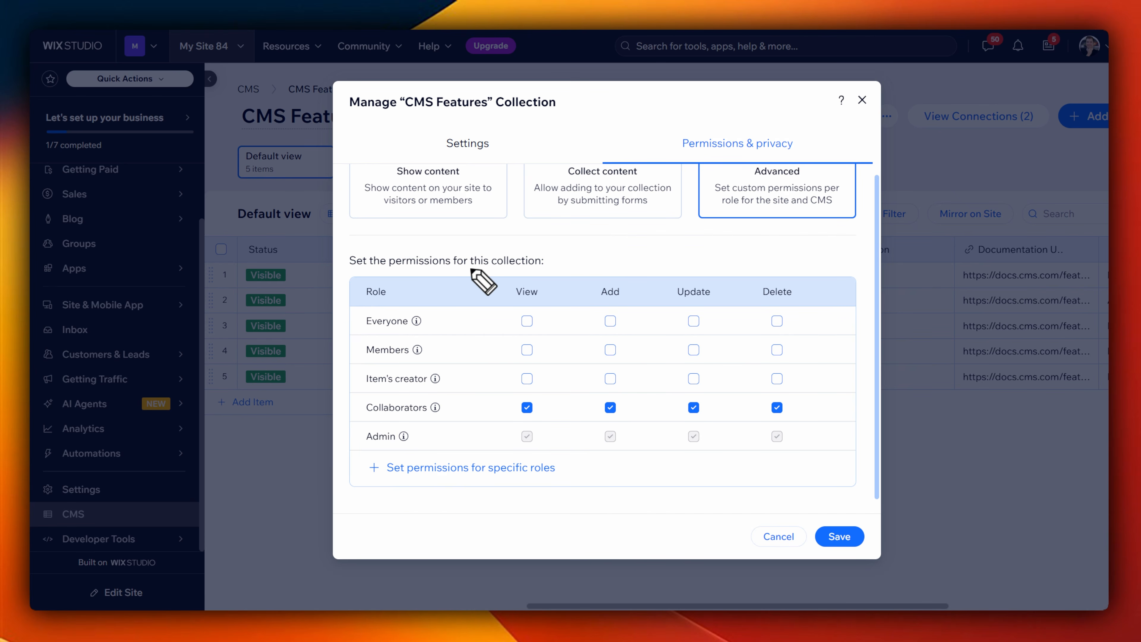
pyautogui.click(862, 106)
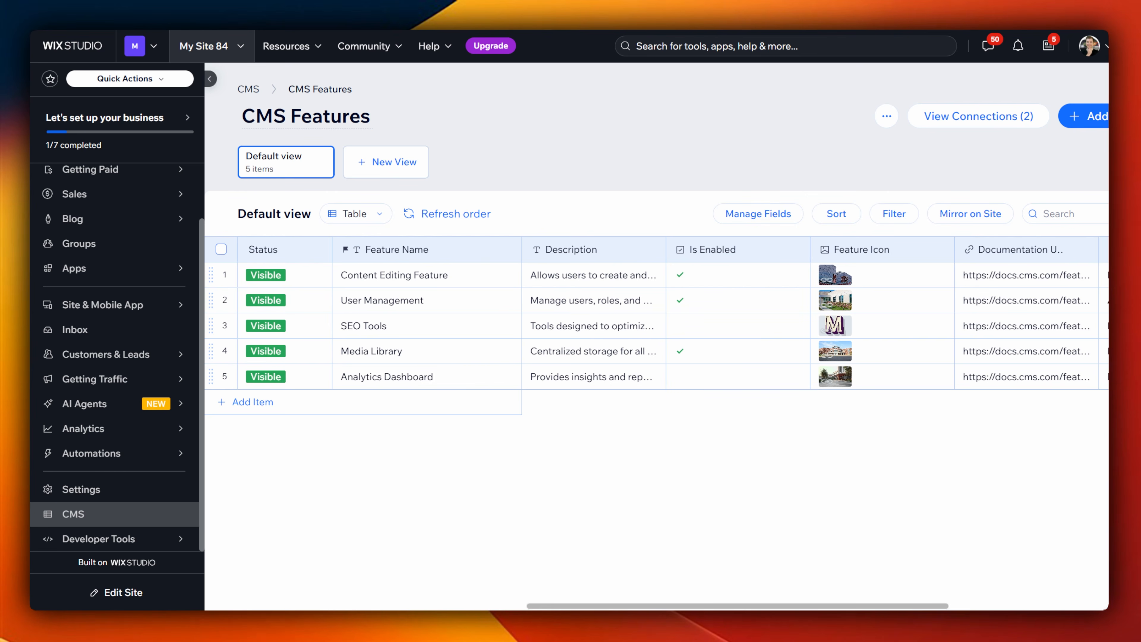
# Step: Open and close the CMS Features collection's connections, and start exporting the collection to CSV
pyautogui.click(1018, 122)
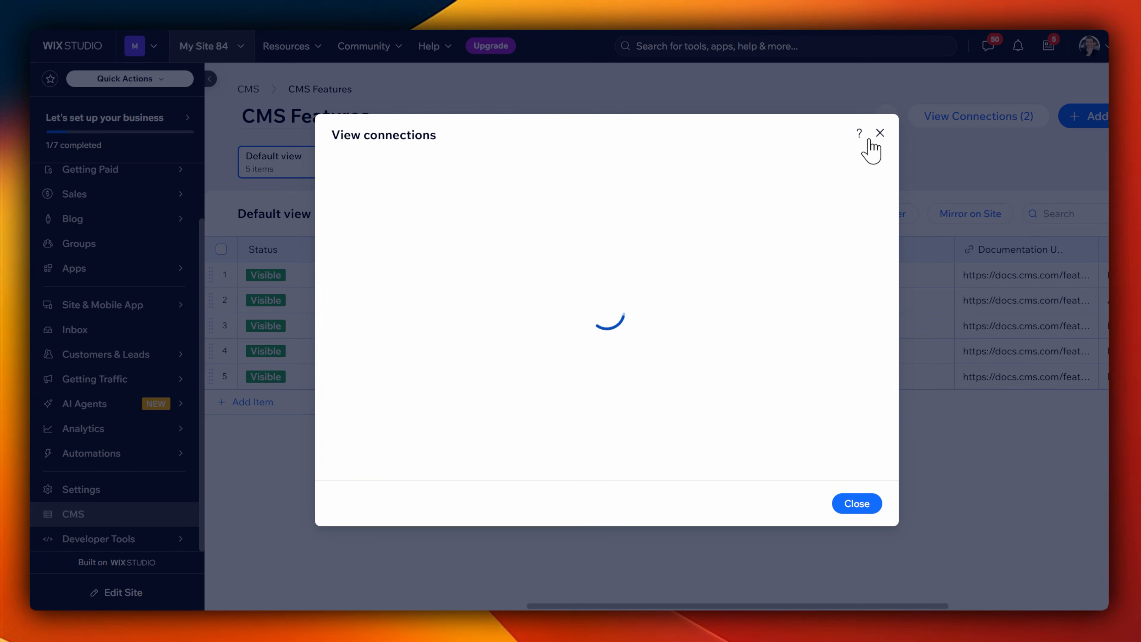
pyautogui.click(880, 134)
pyautogui.click(887, 117)
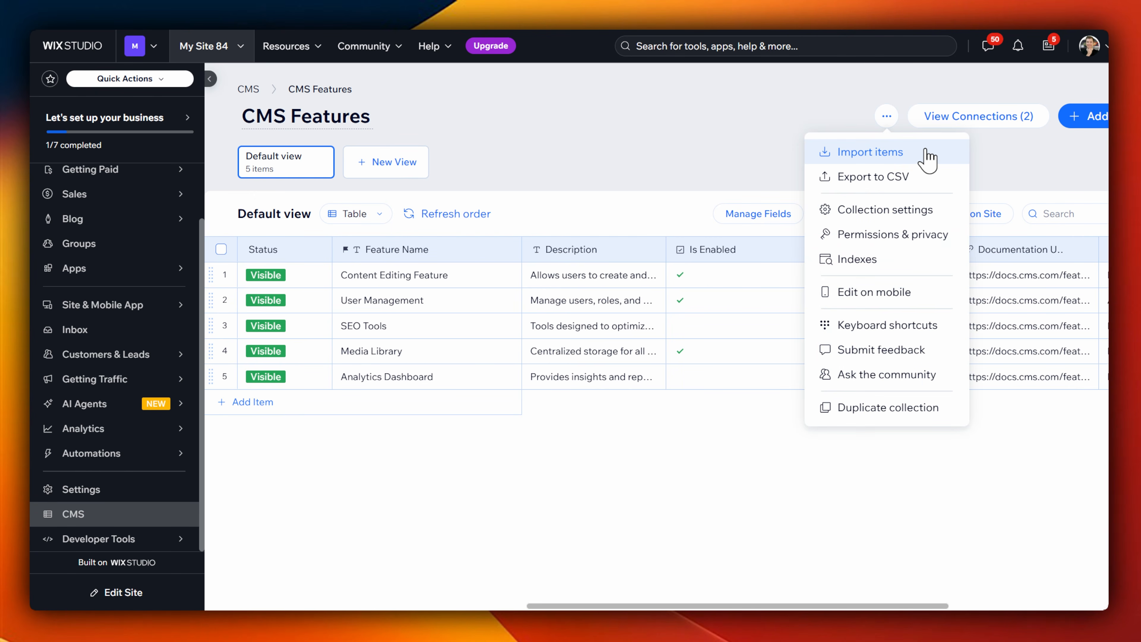
pyautogui.click(936, 179)
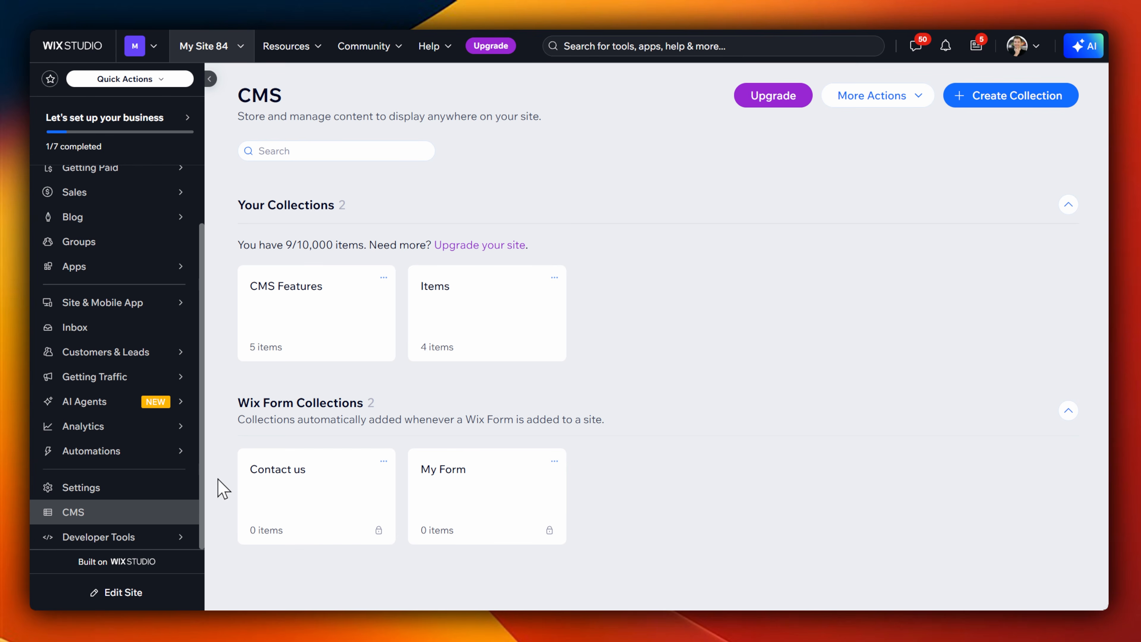
# Step: Open the Headless settings from the site settings and dismiss the tip about setting up a first client
pyautogui.click(159, 495)
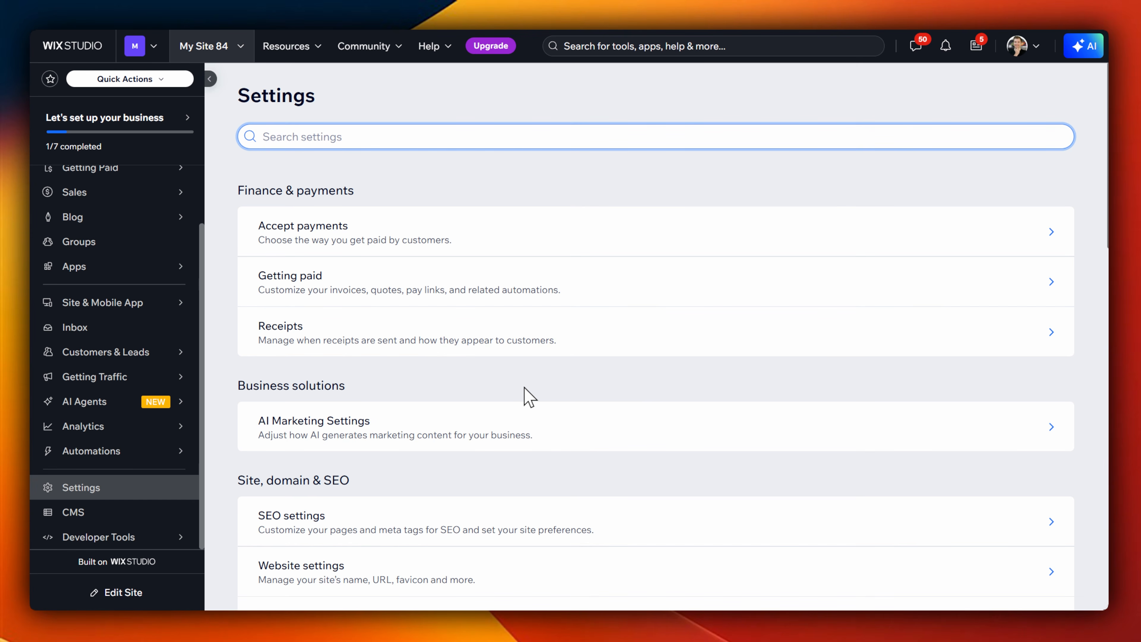
pyautogui.scroll(-10, 531, 399)
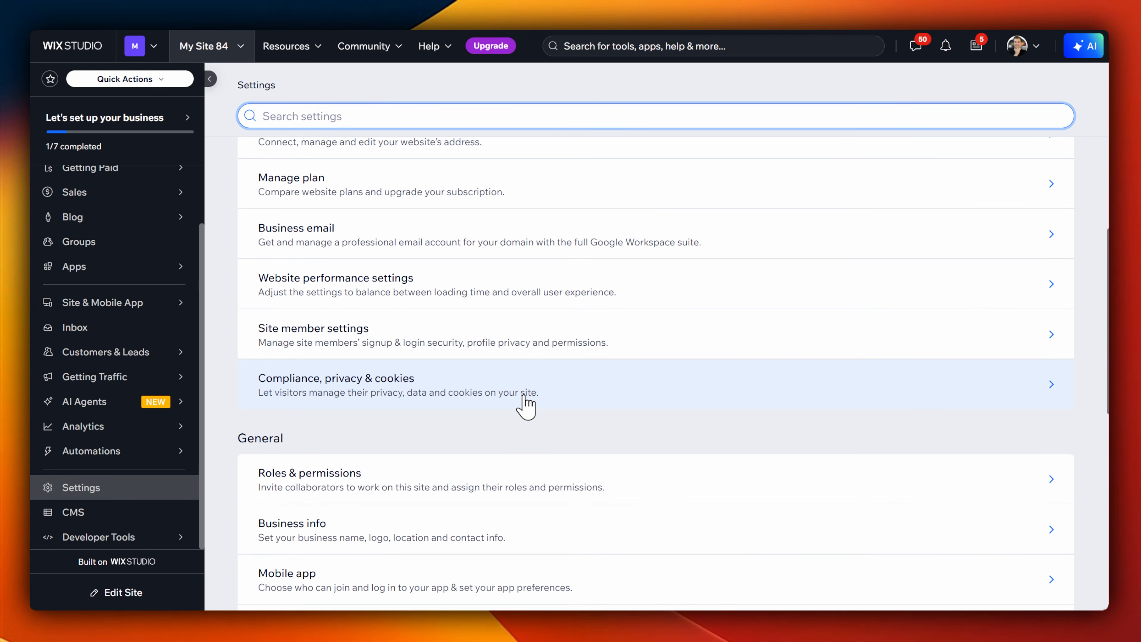
pyautogui.scroll(-12, 524, 399)
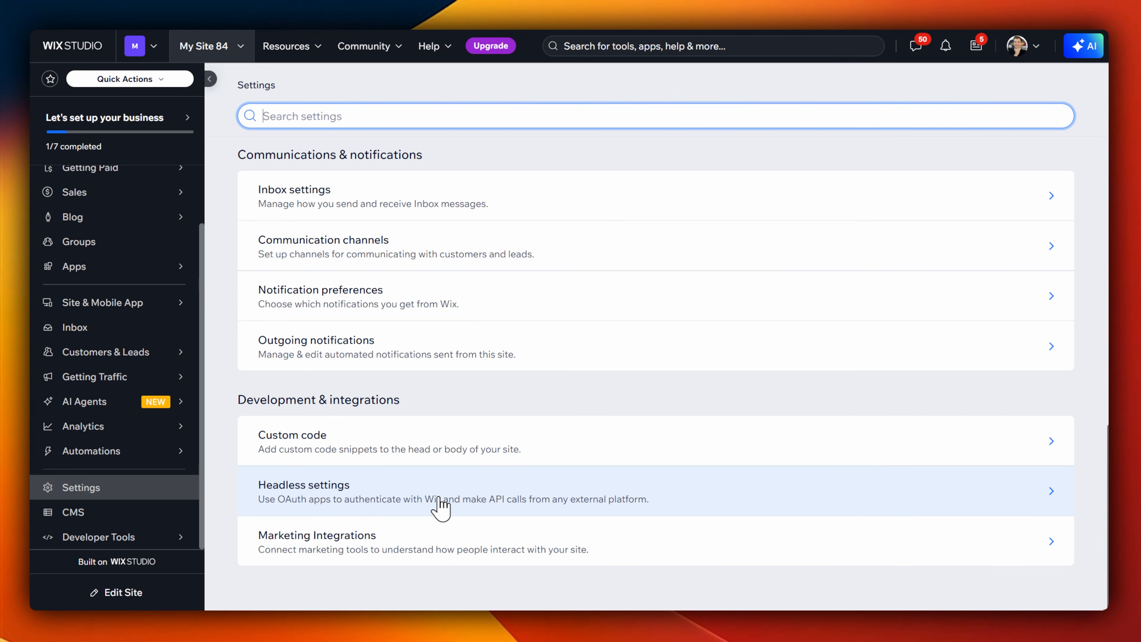
pyautogui.click(427, 519)
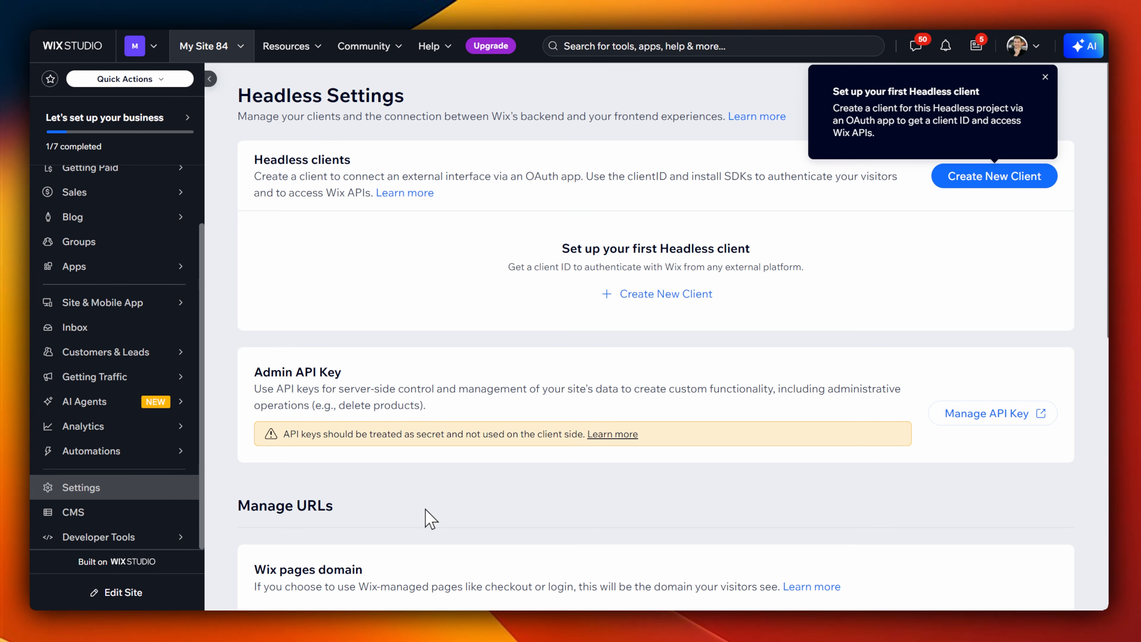
pyautogui.click(1045, 77)
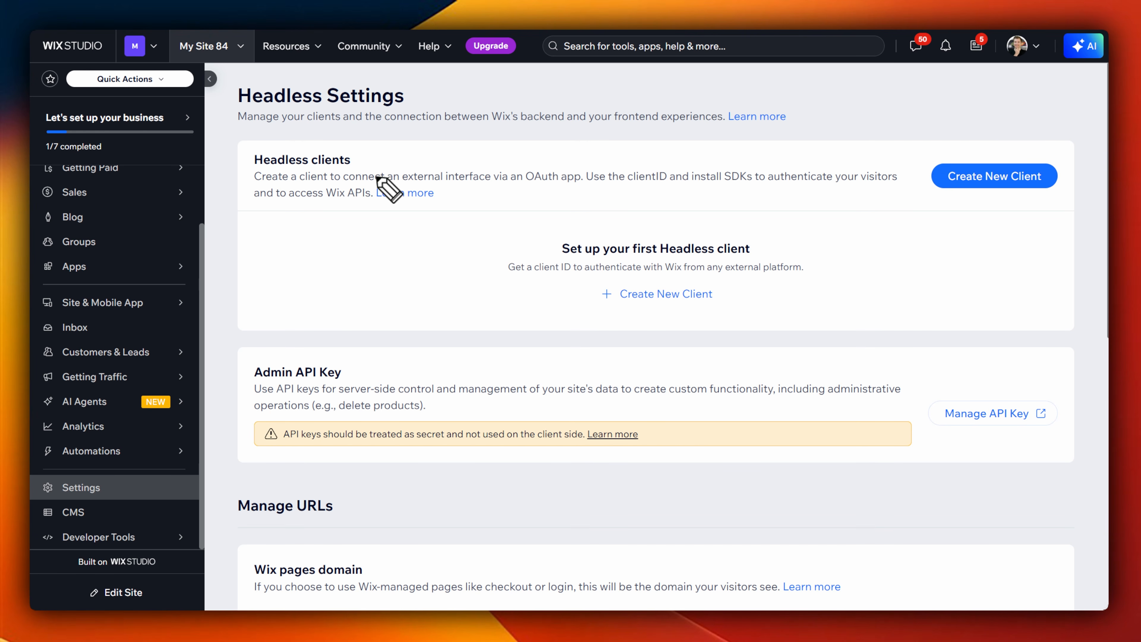
pyautogui.moveTo(449, 161)
pyautogui.mouseDown()
pyautogui.moveTo(231, 143)
pyautogui.moveTo(395, 255)
pyautogui.moveTo(443, 150)
pyautogui.mouseUp()
# Step: Create a new Headless client named "Headless CMS" with Web as its client type
pyautogui.click(666, 295)
pyautogui.click(453, 358)
pyautogui.click(480, 263)
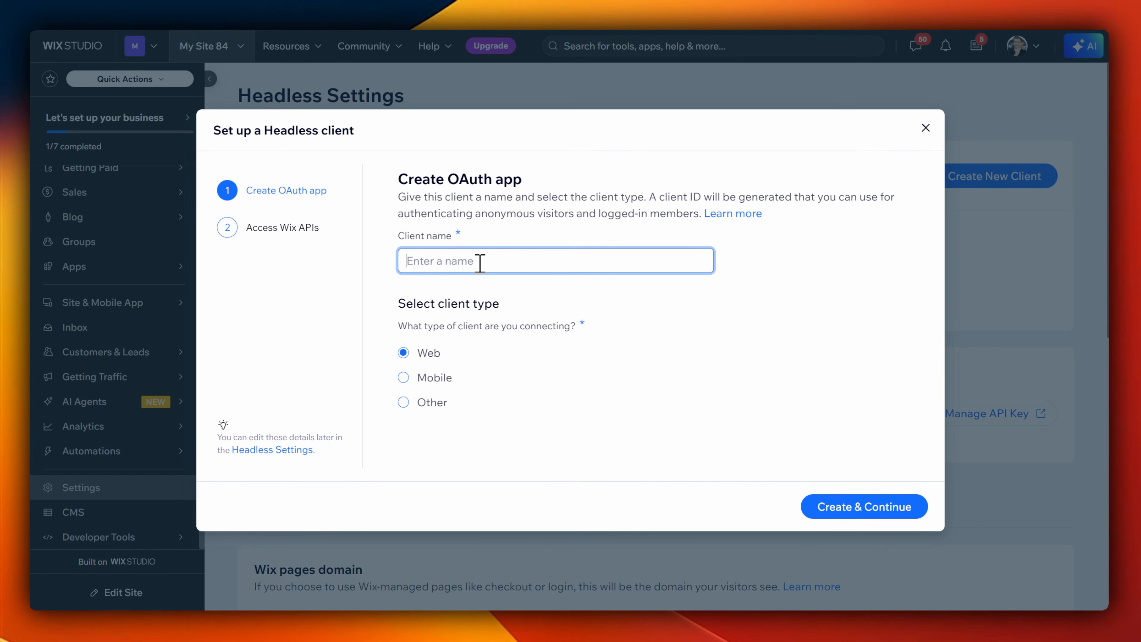
pyautogui.click(810, 517)
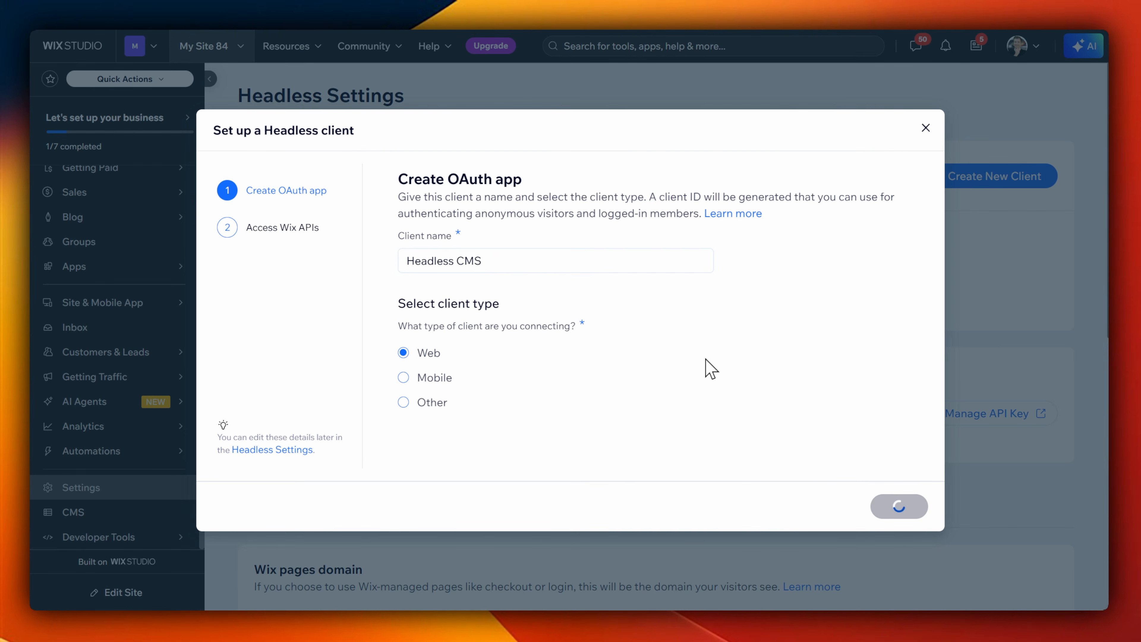
# Step: Select React as the client's web stack, finish the client setup, and review the remaining Headless settings
pyautogui.click(584, 258)
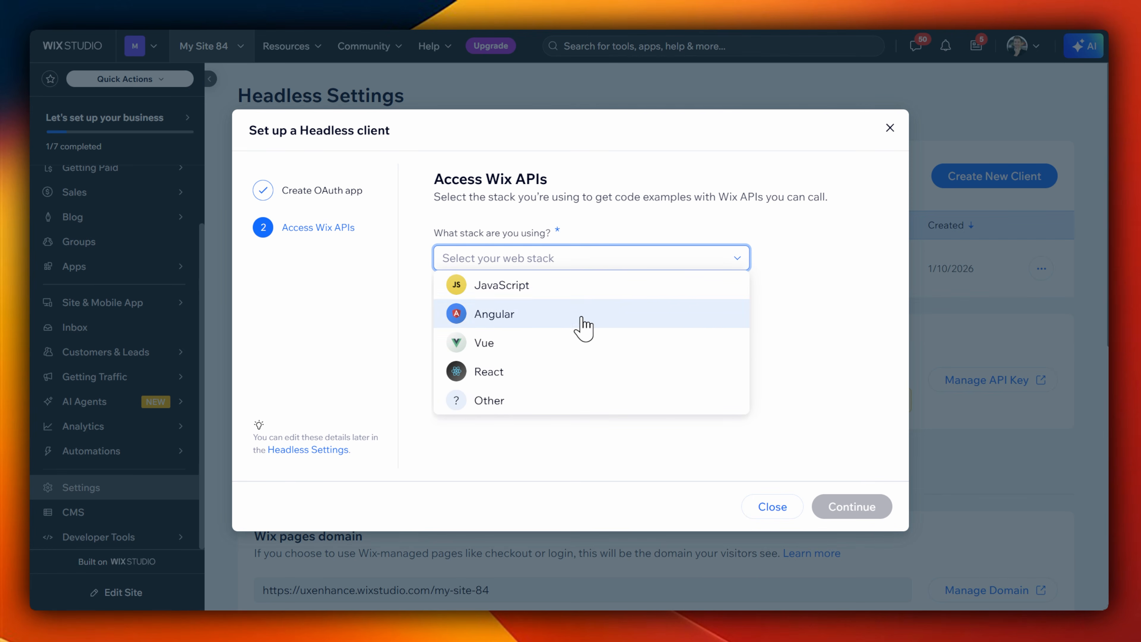
pyautogui.click(539, 372)
pyautogui.click(858, 517)
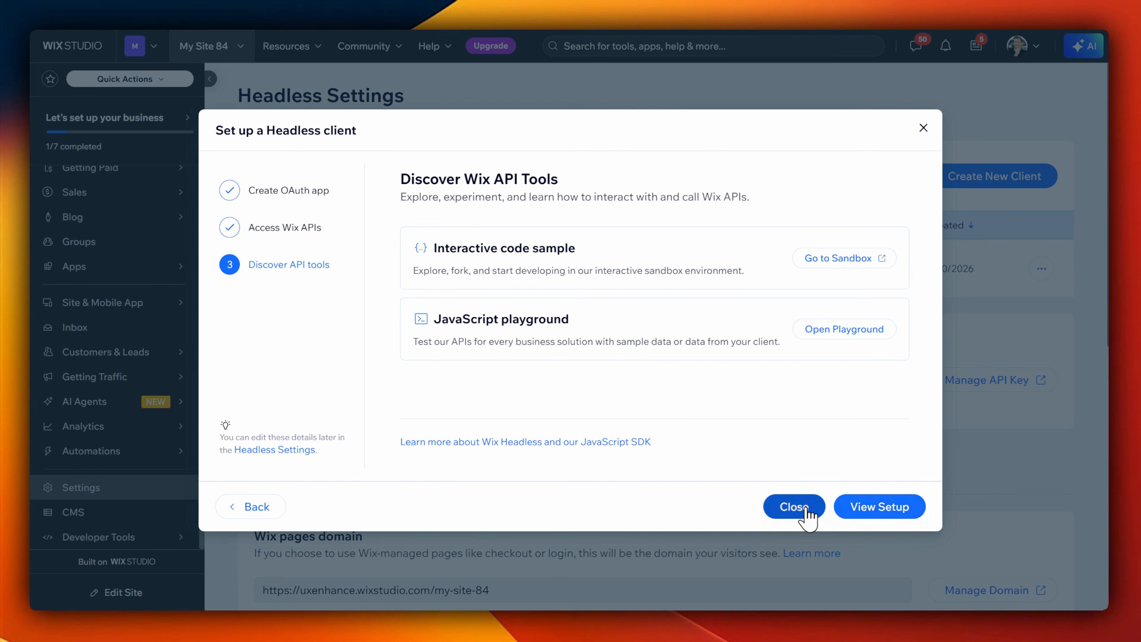
pyautogui.click(795, 508)
pyautogui.scroll(-2, 638, 395)
pyautogui.scroll(-5, 629, 403)
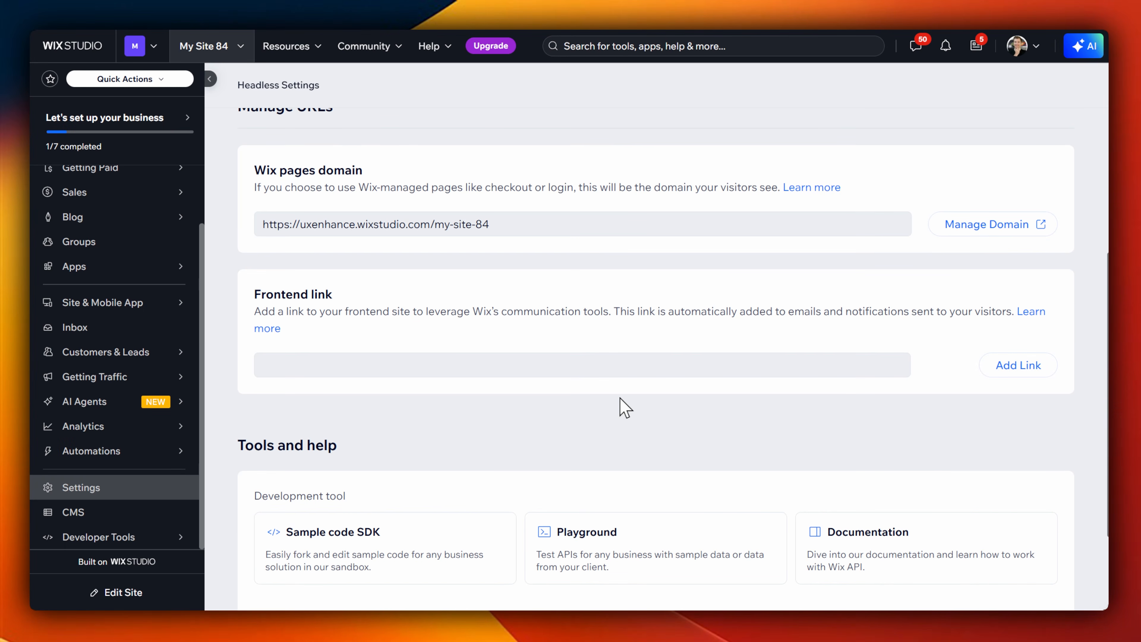
# Step: Run the queryDataItems method of the CMS business solution in the Headless API Playground with an OAuth client selected
pyautogui.scroll(6, 621, 407)
pyautogui.scroll(-5, 1011, 439)
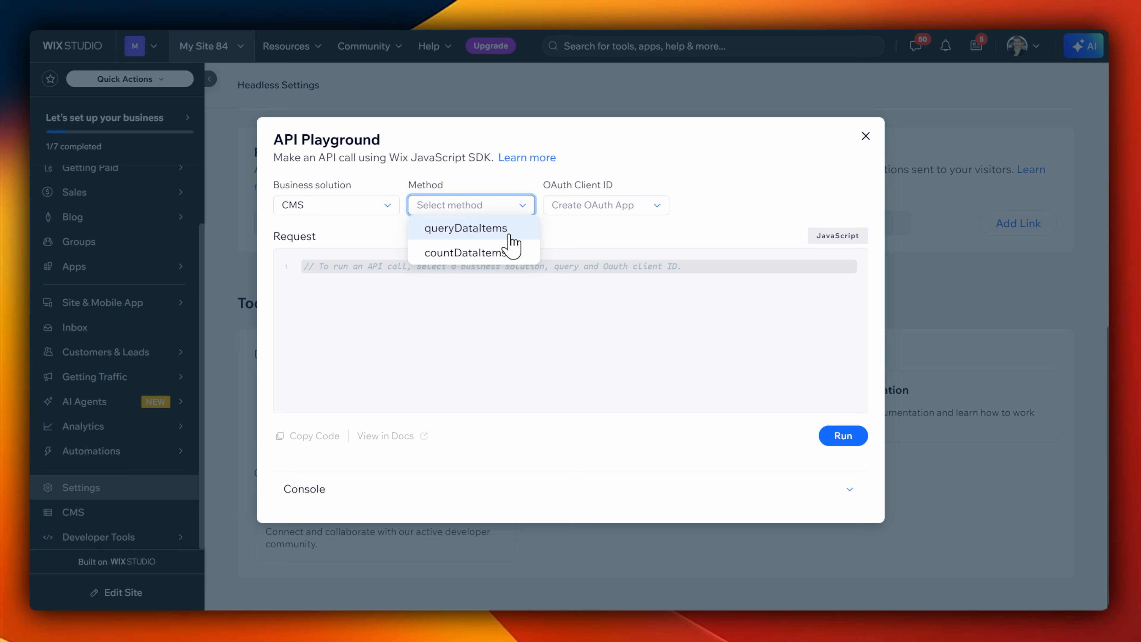
pyautogui.click(510, 234)
pyautogui.click(629, 205)
pyautogui.click(642, 224)
pyautogui.click(843, 436)
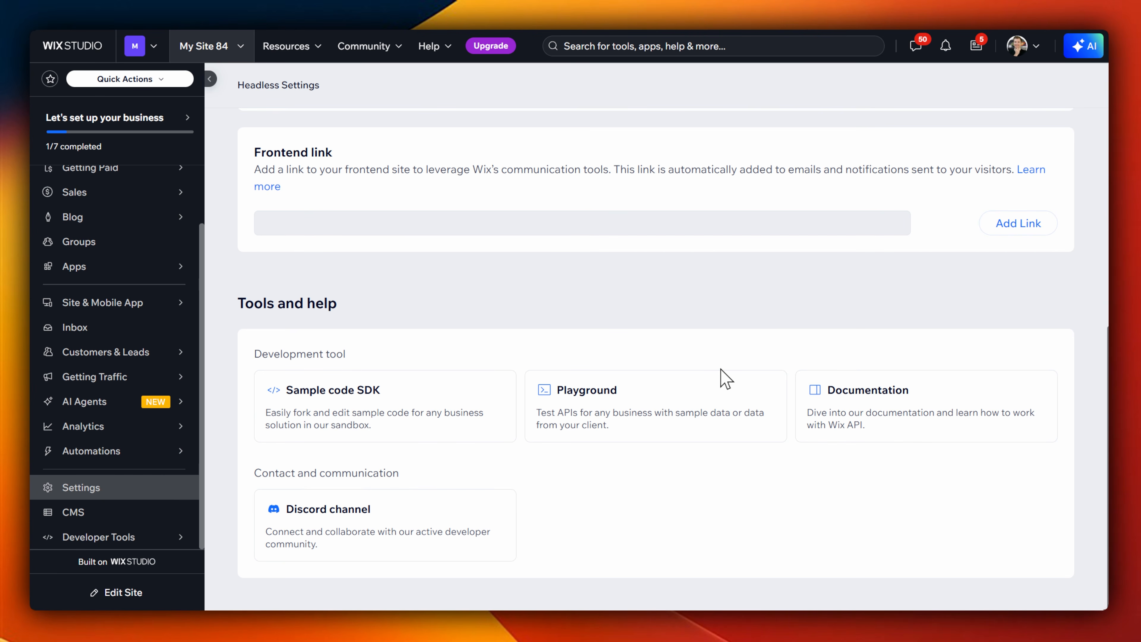
pyautogui.scroll(10, 724, 385)
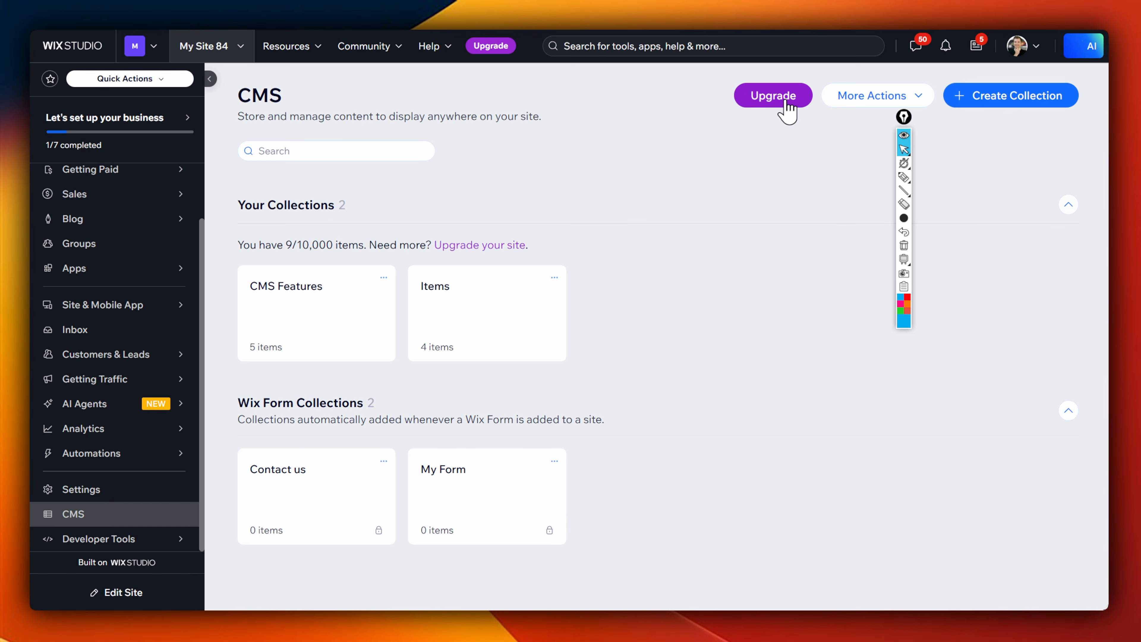
# Step: Open the upgrade plans for the site and examine the full plan feature comparison, including site features and collaboration tools
pyautogui.click(786, 103)
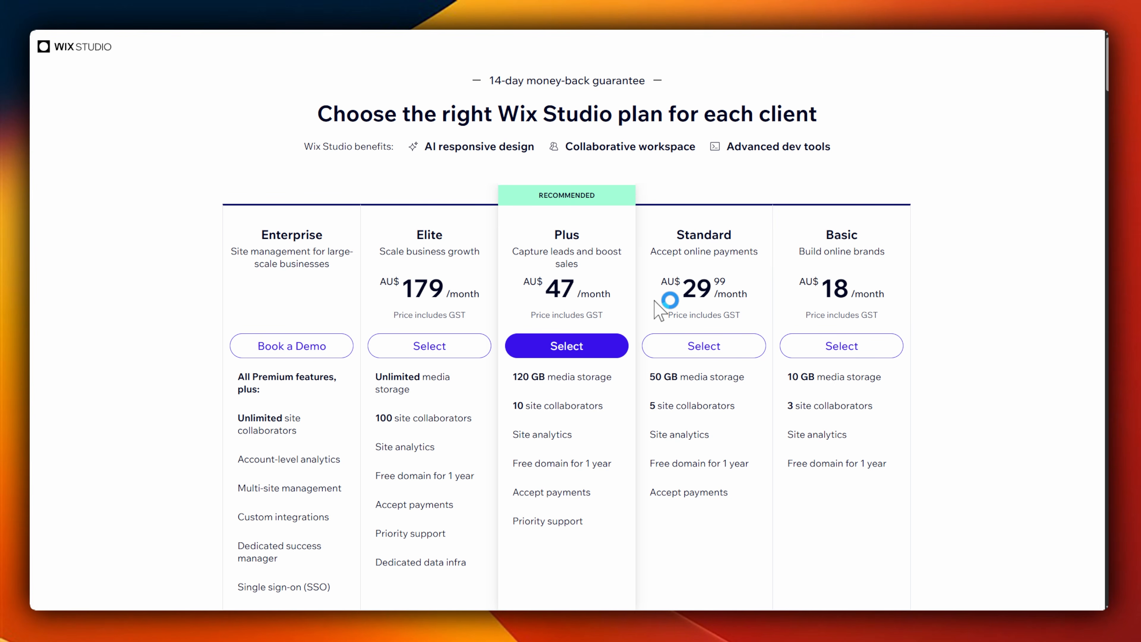
pyautogui.scroll(-5, 656, 311)
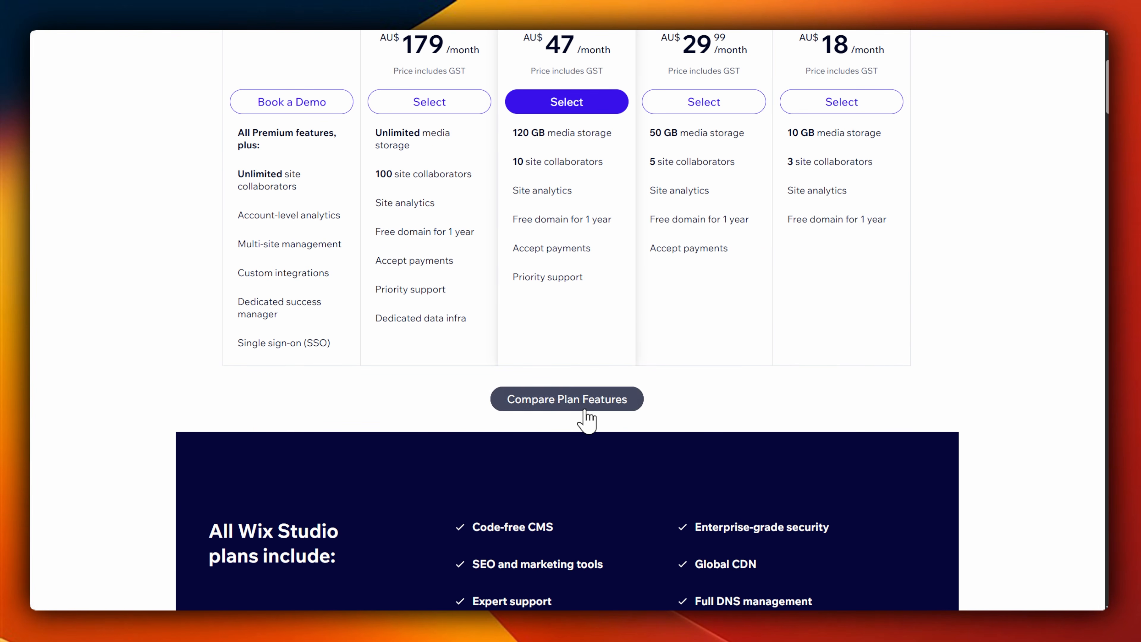
pyautogui.click(586, 404)
pyautogui.scroll(-2, 600, 411)
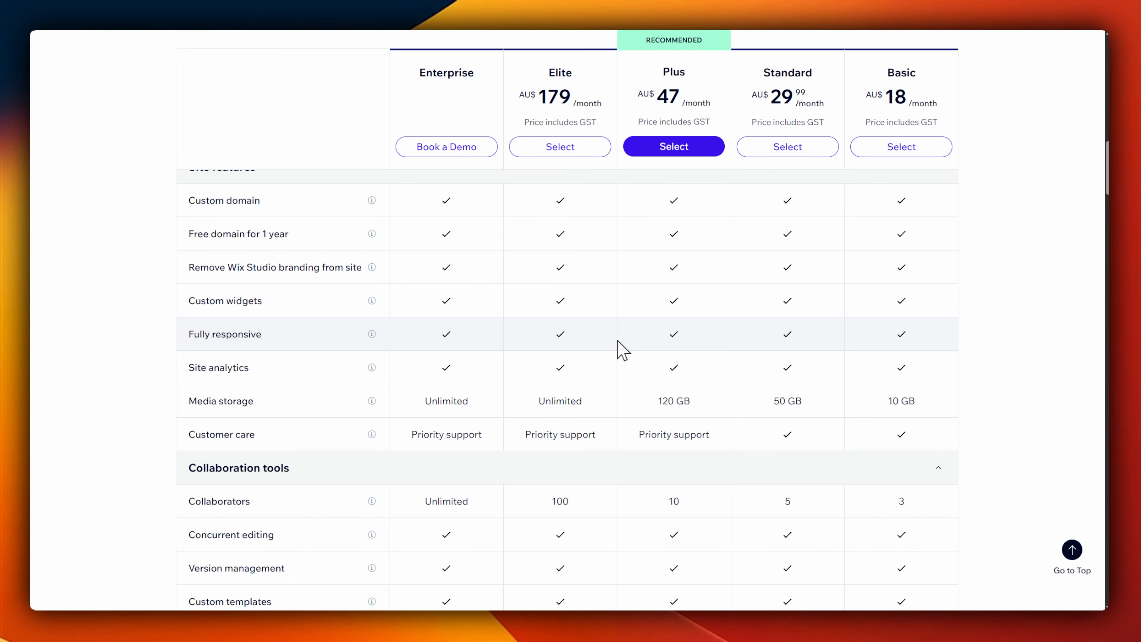
pyautogui.scroll(-10, 622, 350)
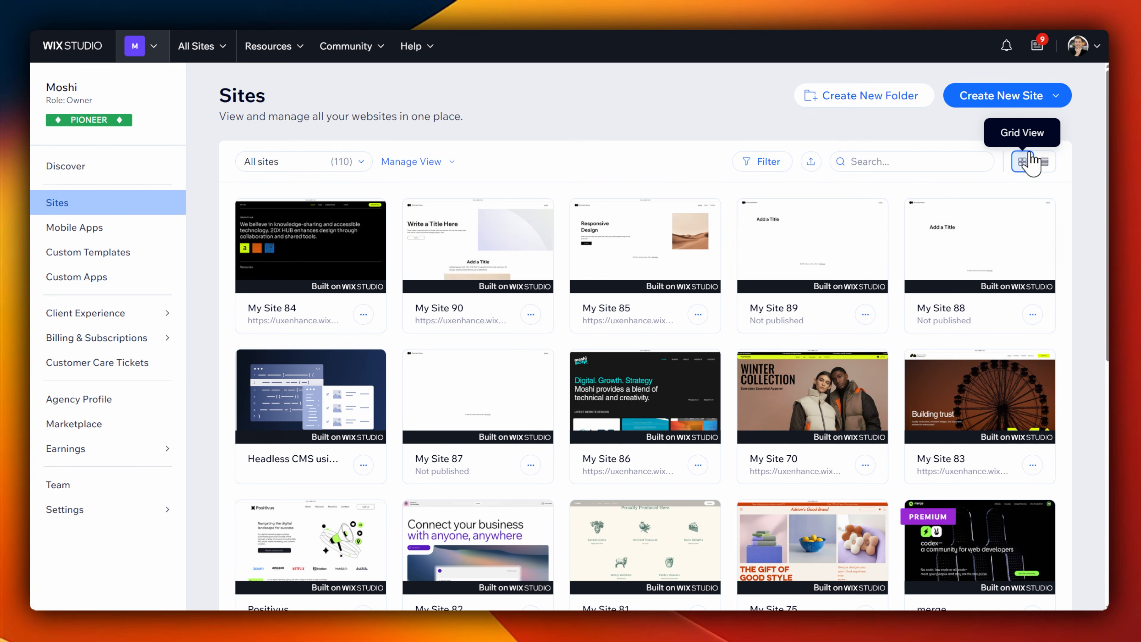
# Step: Browse all sites in the Wix Studio workspace and open My Site 72 for editing
pyautogui.scroll(-9, 1024, 166)
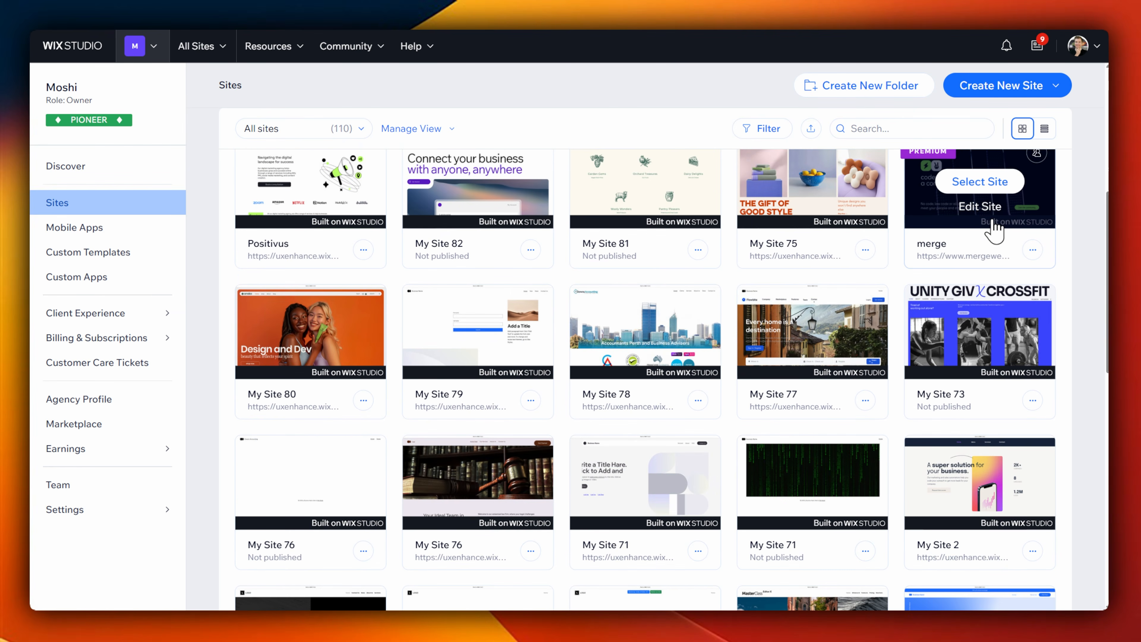
pyautogui.scroll(-14, 984, 244)
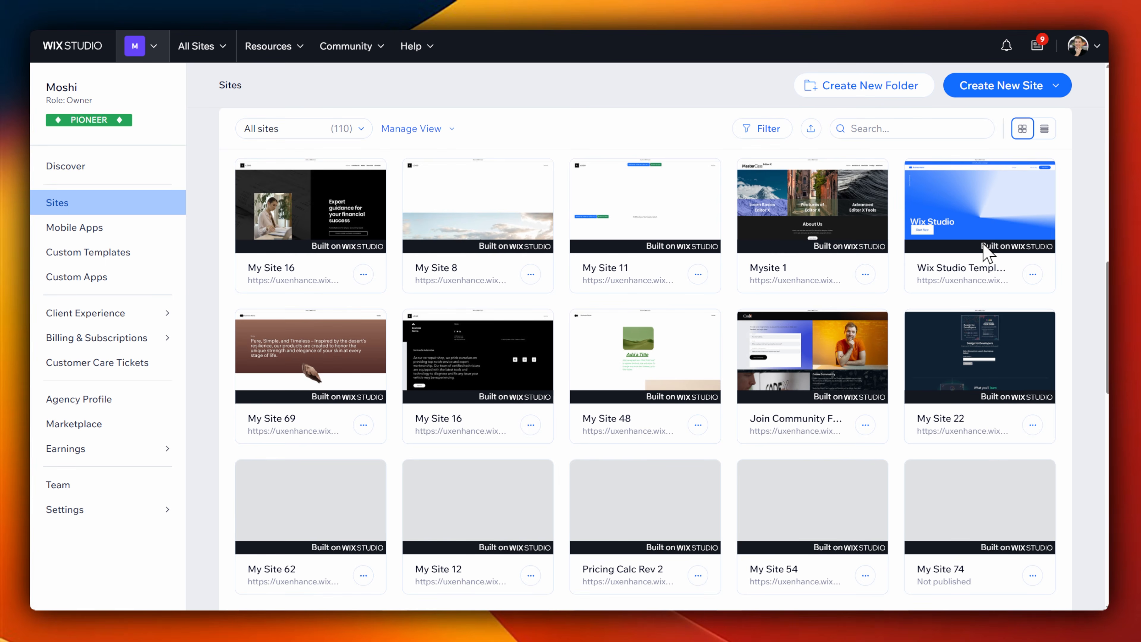
pyautogui.scroll(-9, 984, 254)
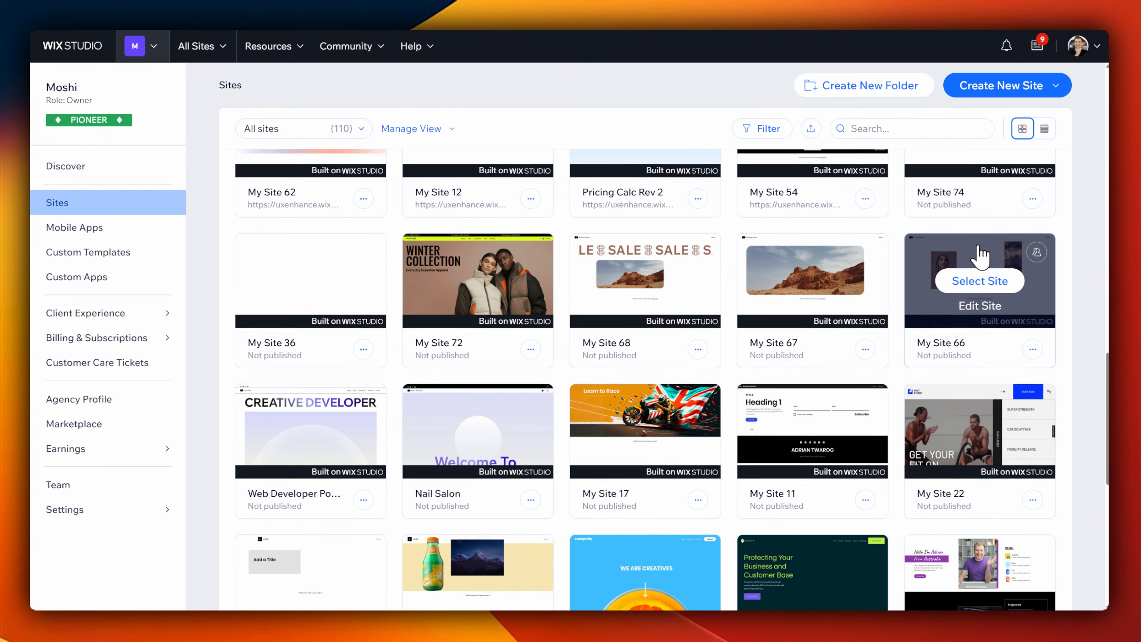
pyautogui.scroll(3, 976, 249)
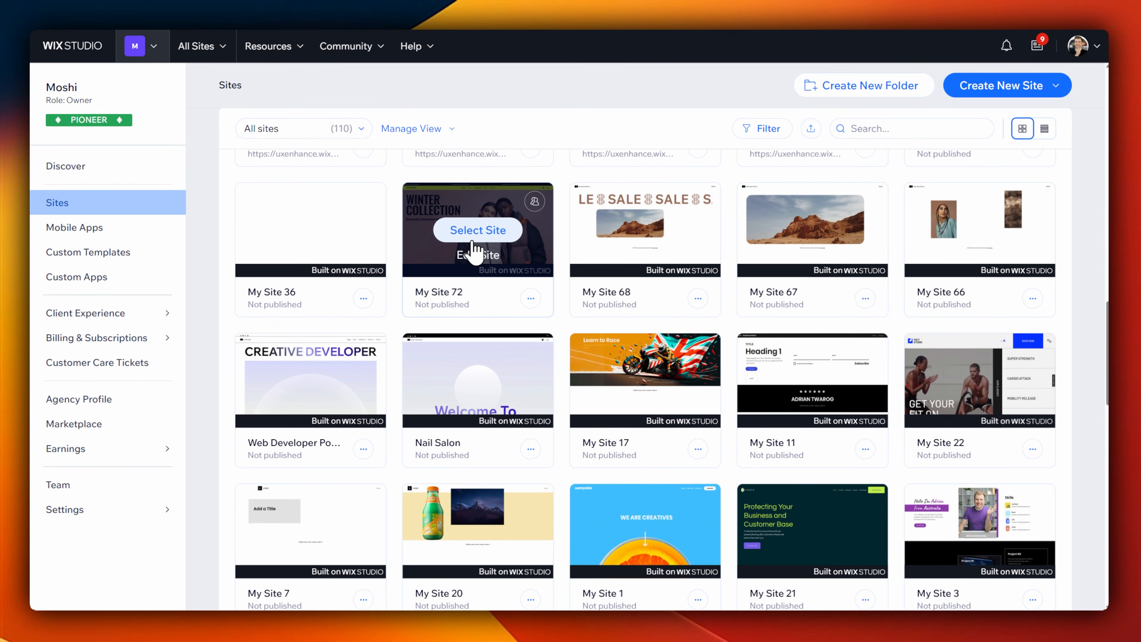
pyautogui.click(471, 255)
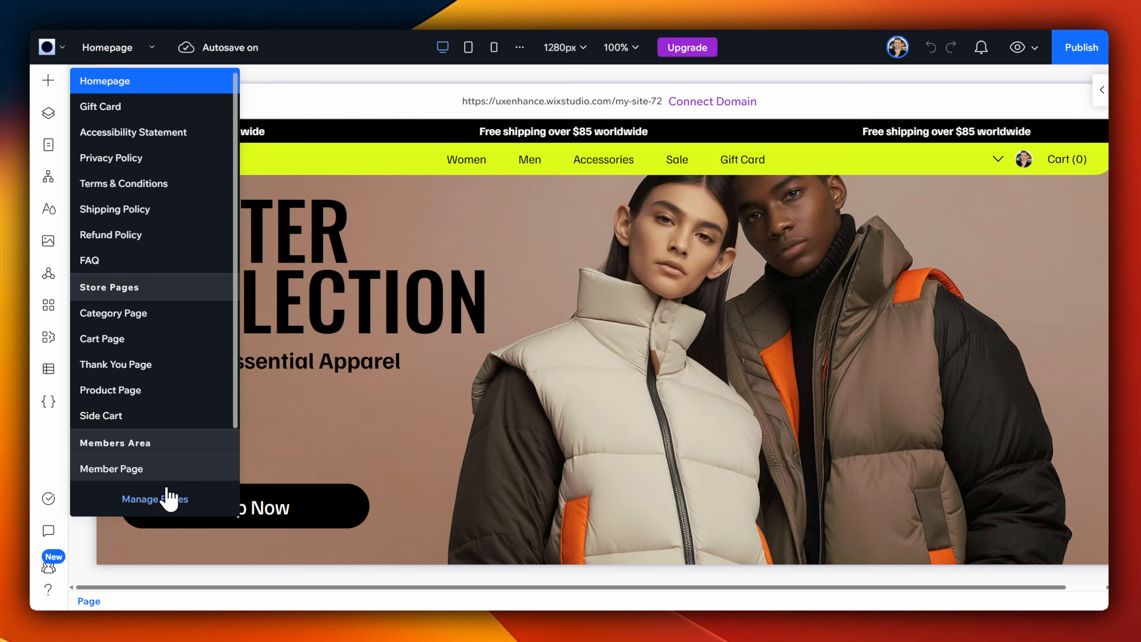
# Step: Add four standard blank pages to the Main Pages of My Site 72
pyautogui.click(169, 498)
pyautogui.click(288, 133)
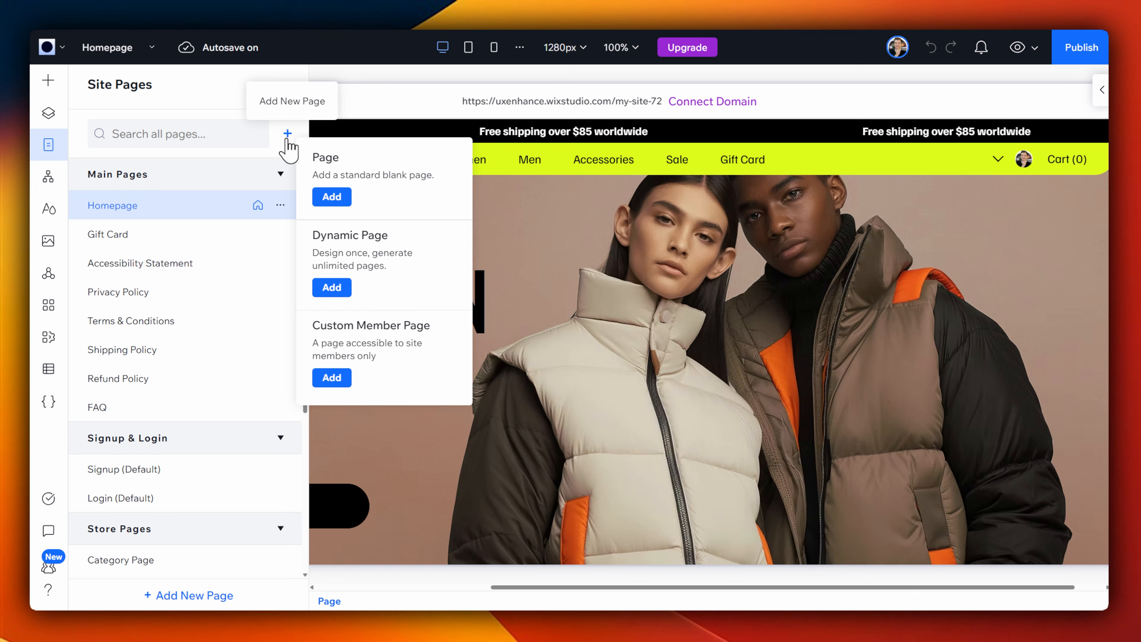
pyautogui.click(342, 197)
pyautogui.click(288, 134)
pyautogui.click(333, 196)
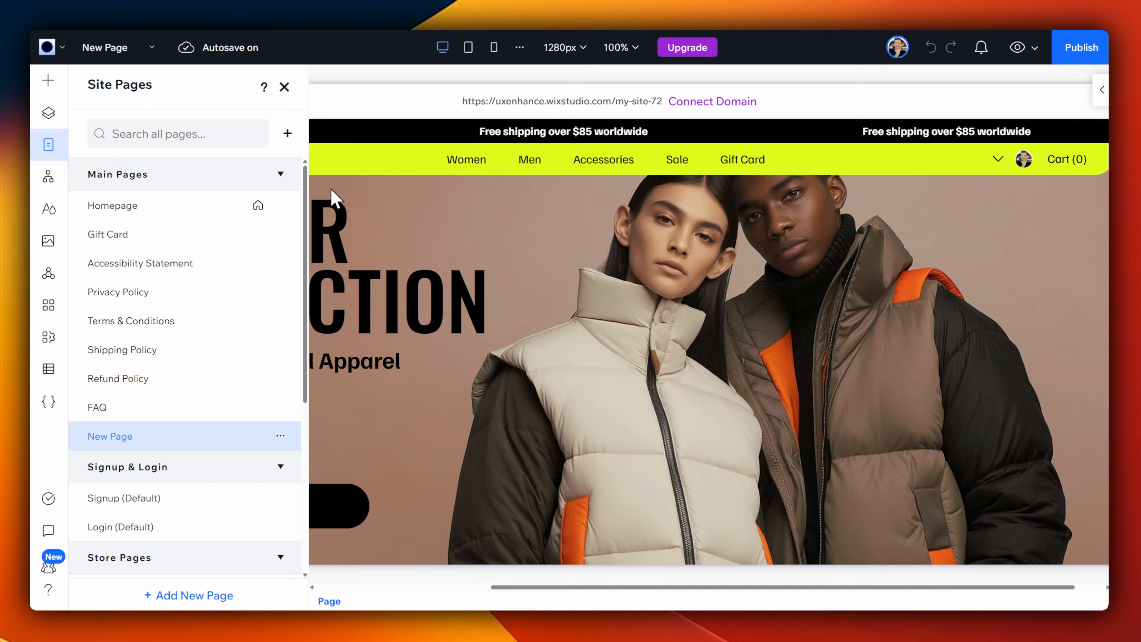
pyautogui.click(288, 135)
pyautogui.click(332, 198)
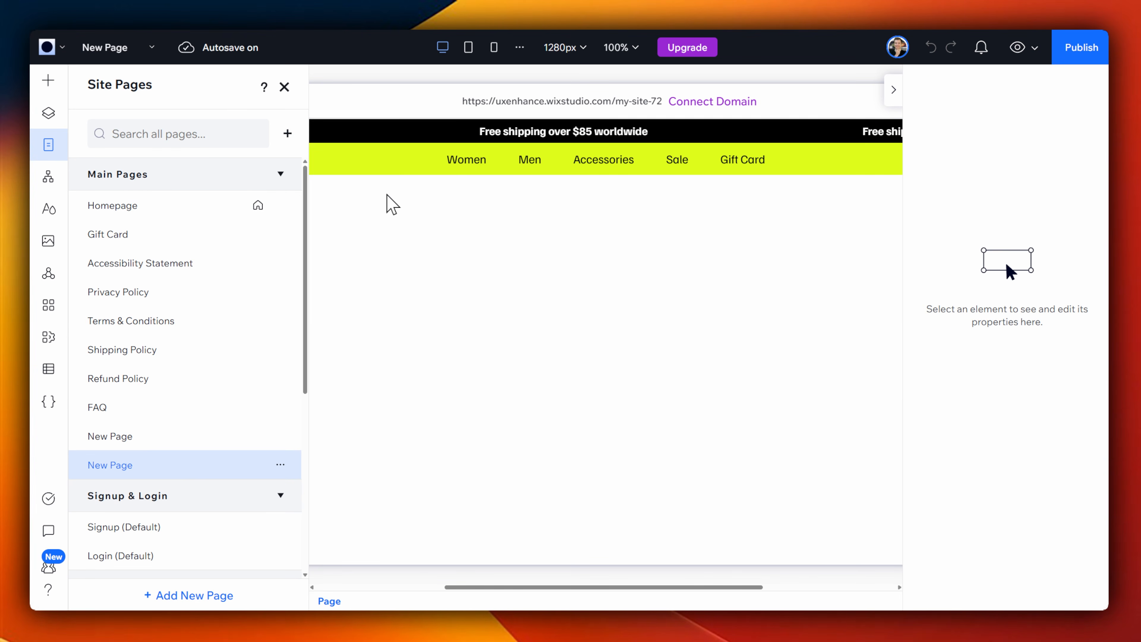
pyautogui.click(287, 134)
pyautogui.click(334, 194)
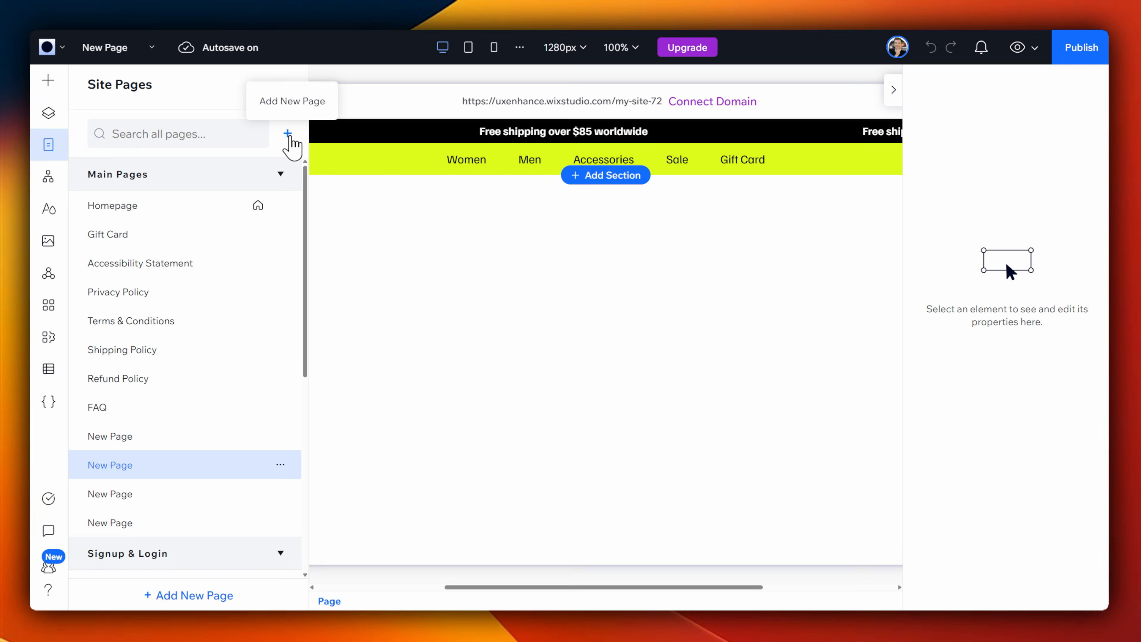
pyautogui.click(287, 134)
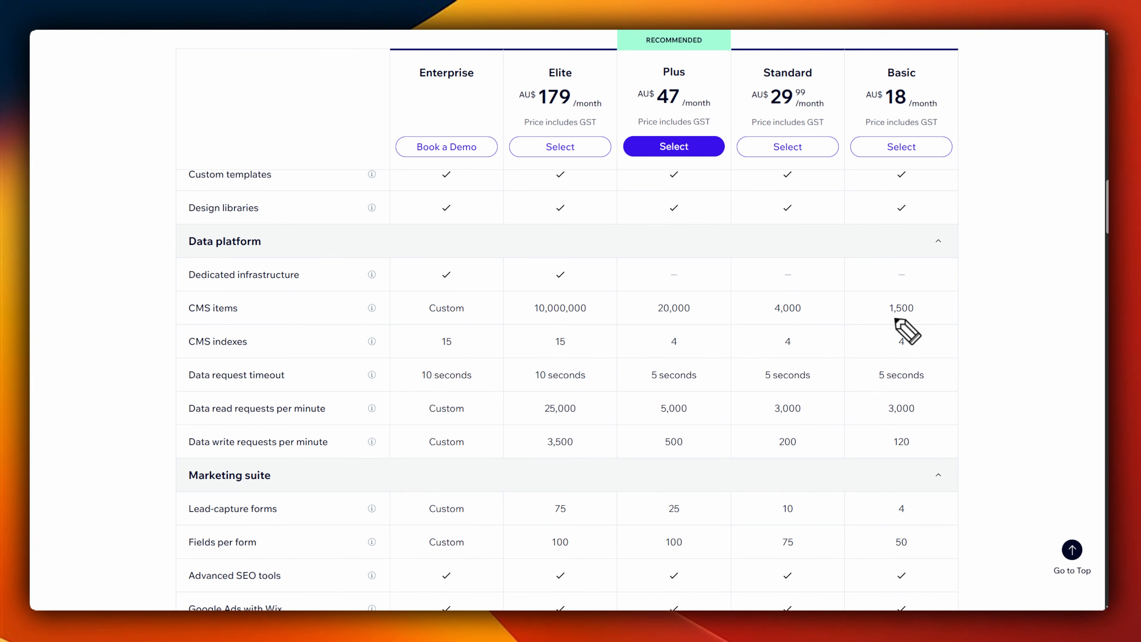
# Step: Return to the plan comparison and underline the CMS items limits of the Basic, Standard, Plus and Elite plans
pyautogui.moveTo(885, 324); pyautogui.dragTo(934, 319)
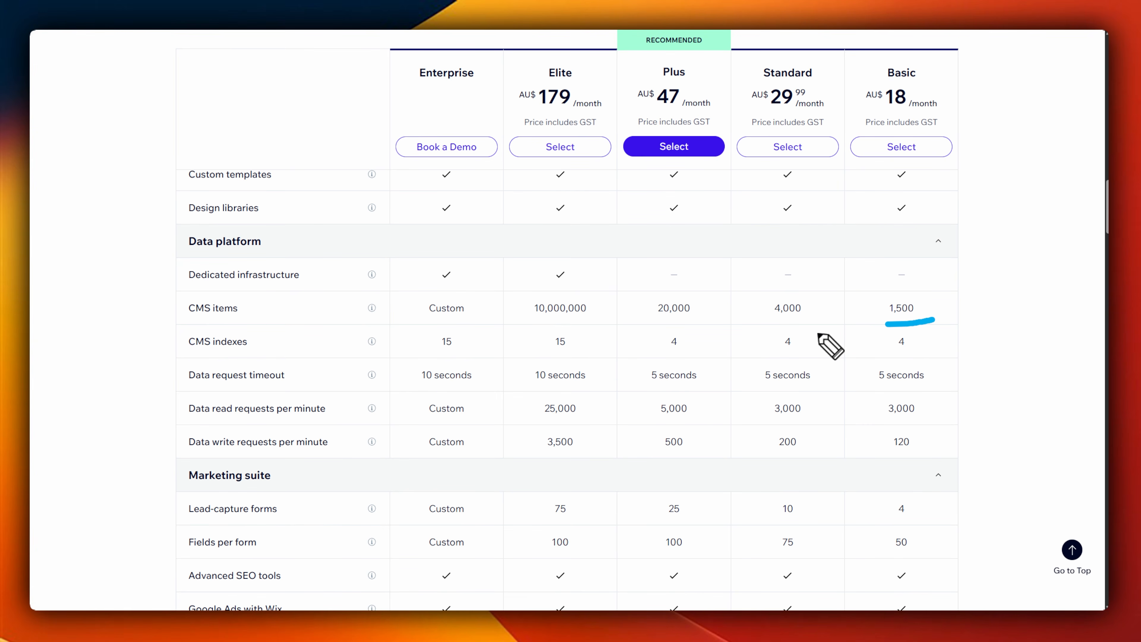
pyautogui.moveTo(759, 322); pyautogui.dragTo(817, 323)
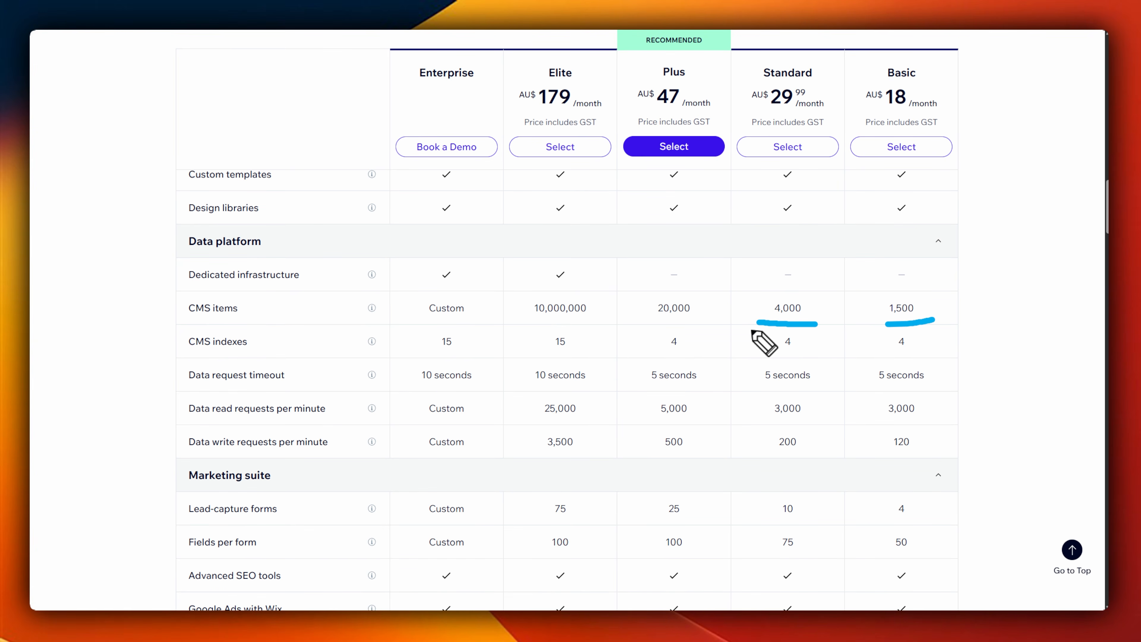
pyautogui.moveTo(646, 328); pyautogui.dragTo(702, 327)
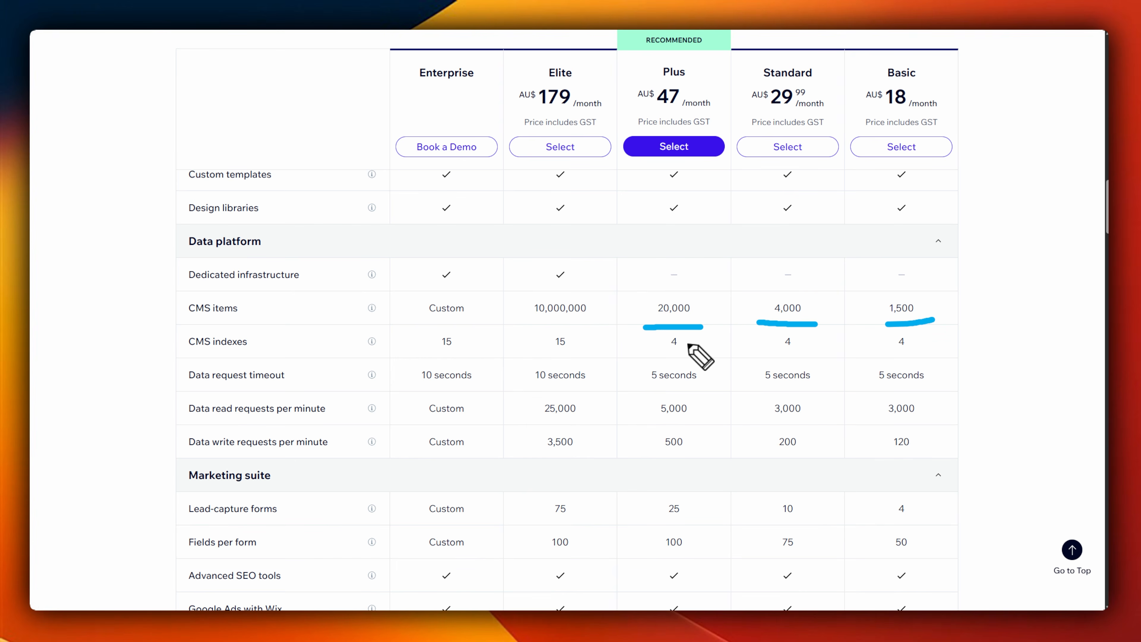
pyautogui.moveTo(528, 326); pyautogui.dragTo(605, 330)
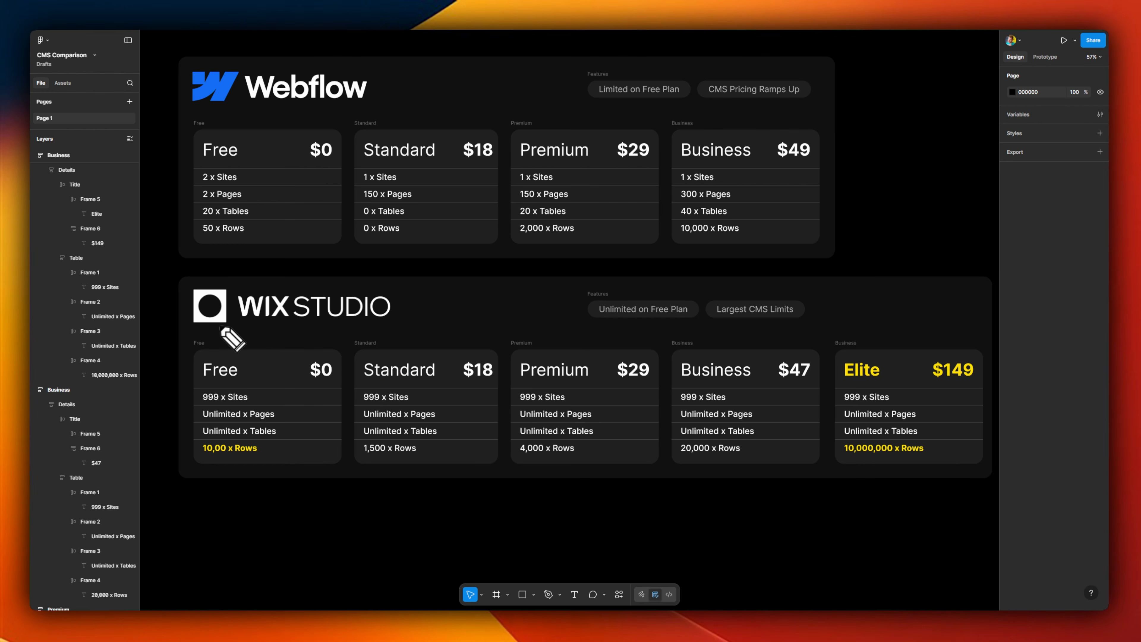
pyautogui.moveTo(220, 326); pyautogui.dragTo(382, 331)
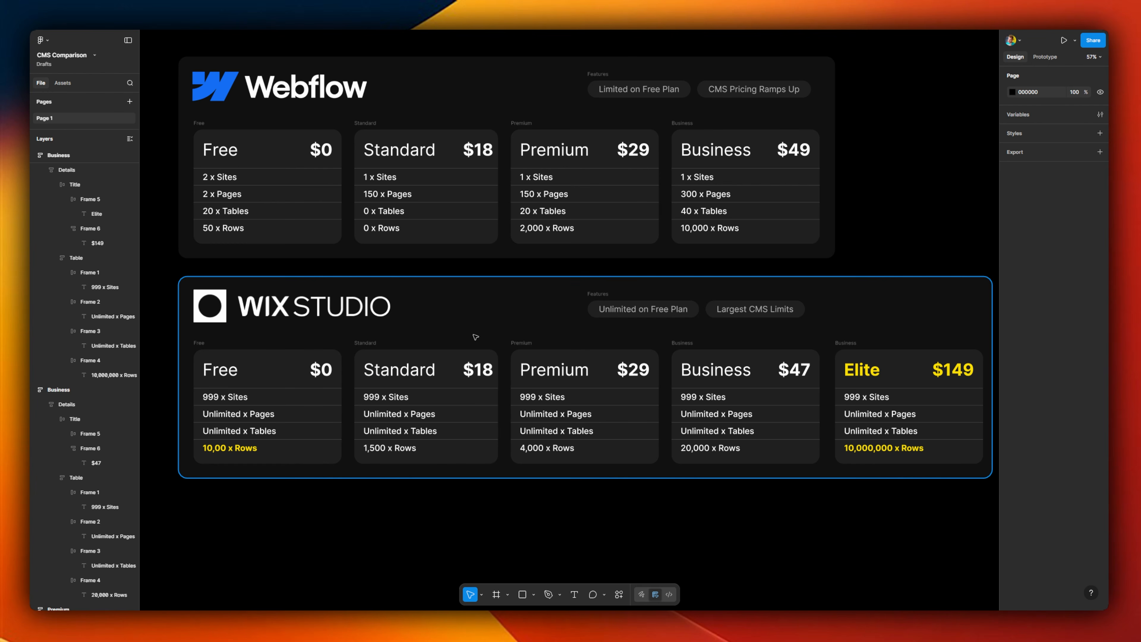
# Step: Switch to the CMS Comparison file in Figma and examine the Wix Studio Free card's sites, pages, tables and rows
pyautogui.click(255, 362)
pyautogui.moveTo(201, 467)
pyautogui.mouseDown()
pyautogui.moveTo(279, 452)
pyautogui.moveTo(196, 434)
pyautogui.mouseUp()
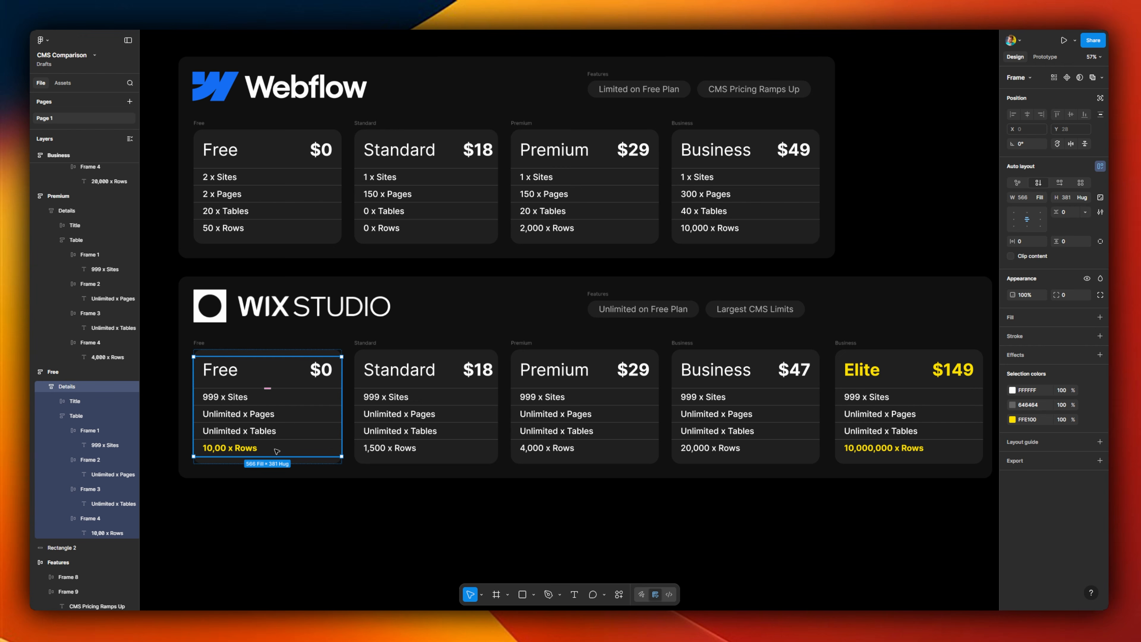
pyautogui.click(283, 433)
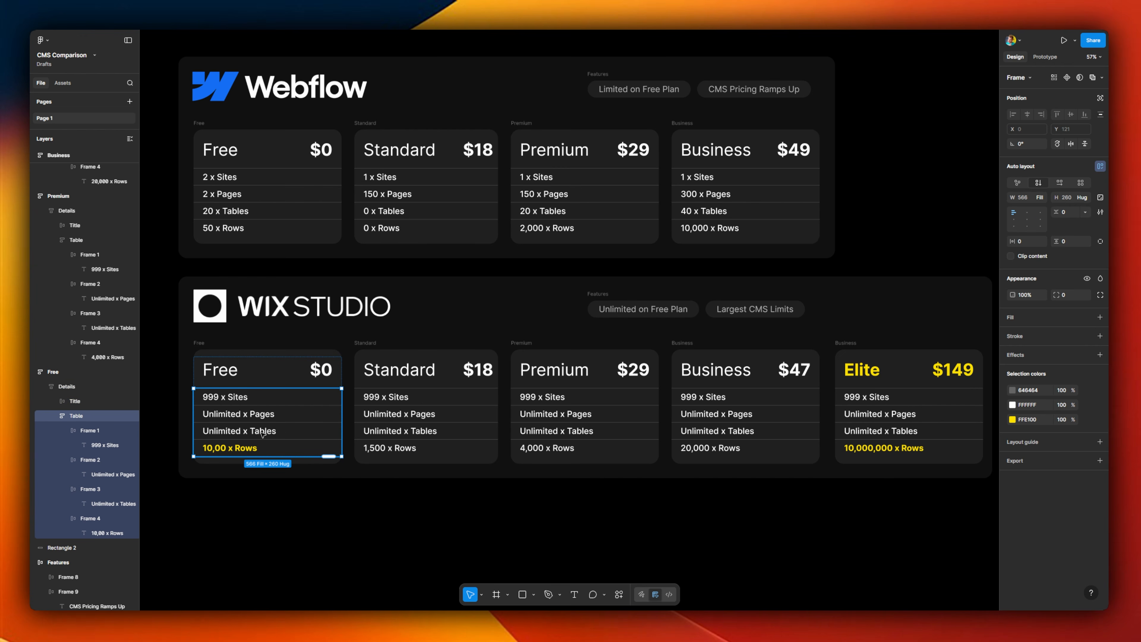
pyautogui.click(283, 433)
pyautogui.click(263, 416)
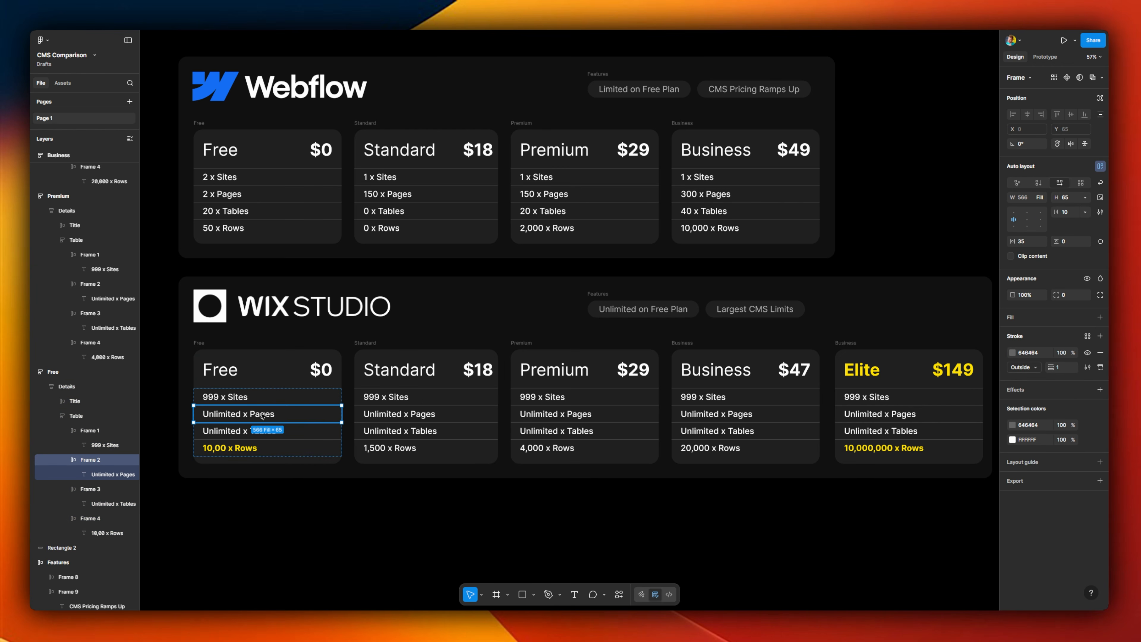
pyautogui.click(242, 398)
# Step: Examine the table in the Wix Studio Standard card and the rows limit in the Elite card
pyautogui.doubleClick(385, 397)
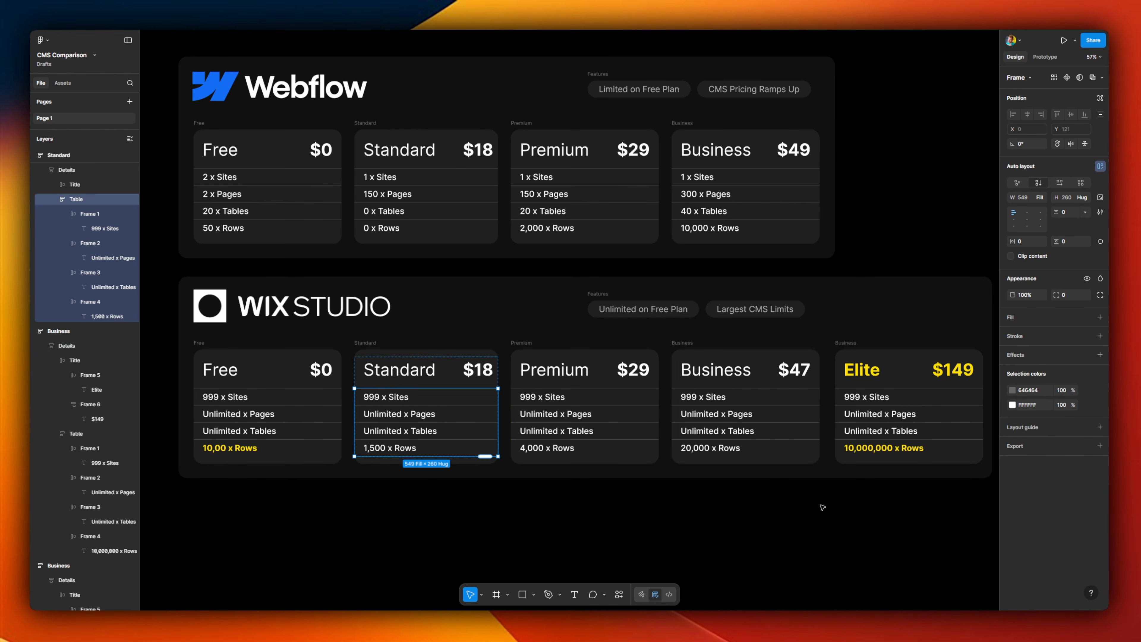
pyautogui.click(896, 459)
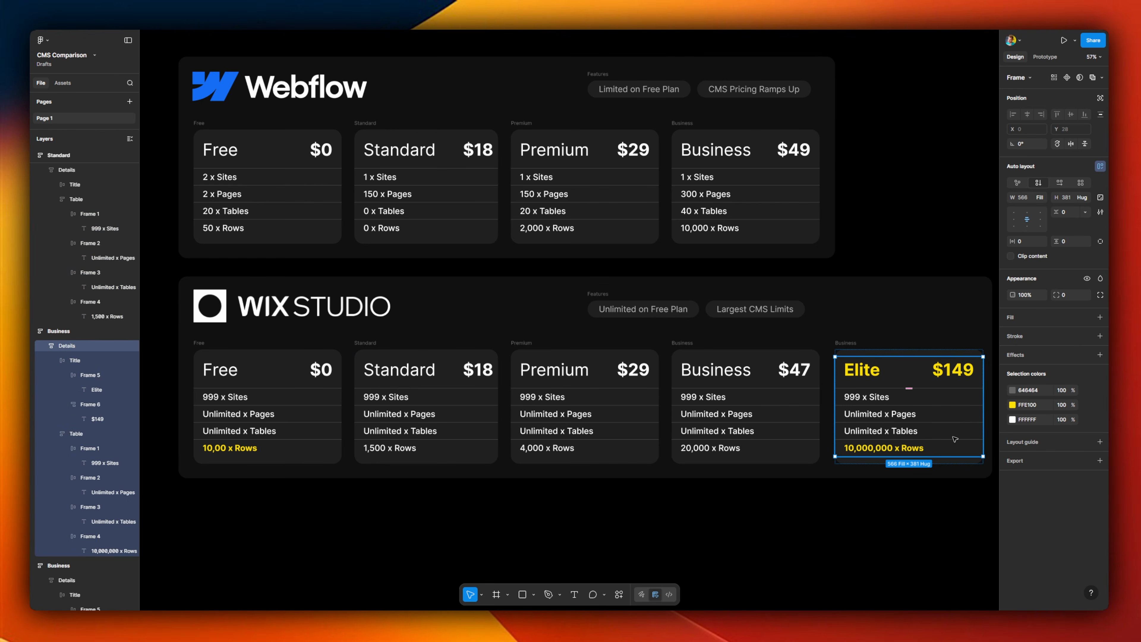
pyautogui.doubleClick(895, 450)
pyautogui.doubleClick(894, 450)
pyautogui.doubleClick(894, 451)
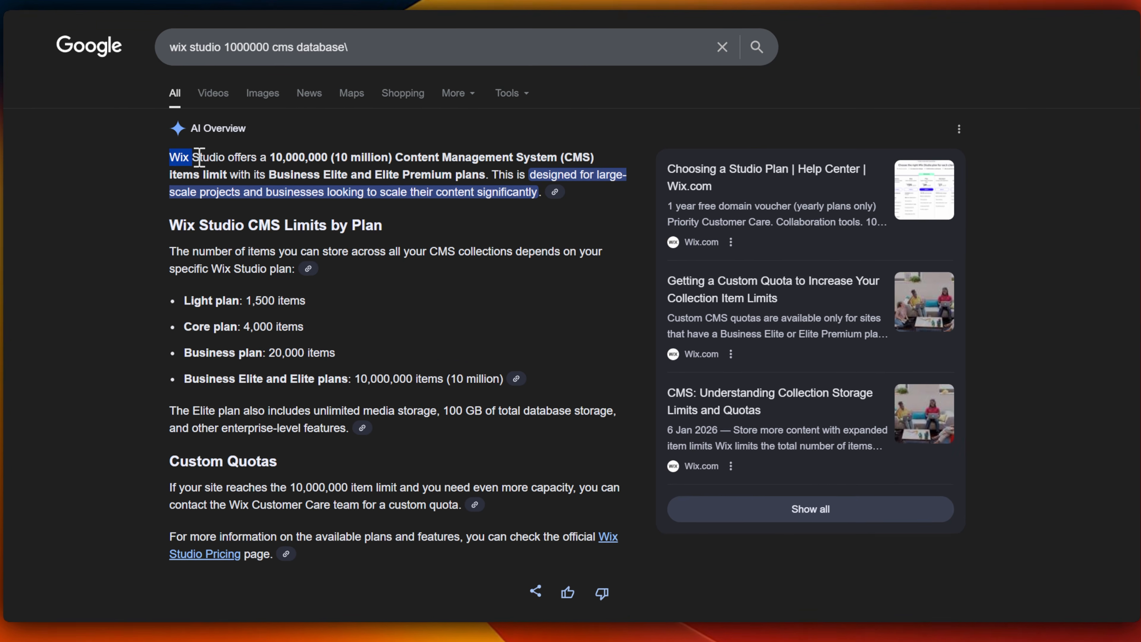
# Step: Switch to the Google results for "webflow database cms sqlite" and read the overview of Webflow CMS and Webflow Cloud
pyautogui.moveTo(199, 157); pyautogui.dragTo(614, 165)
pyautogui.moveTo(494, 102); pyautogui.dragTo(543, 122)
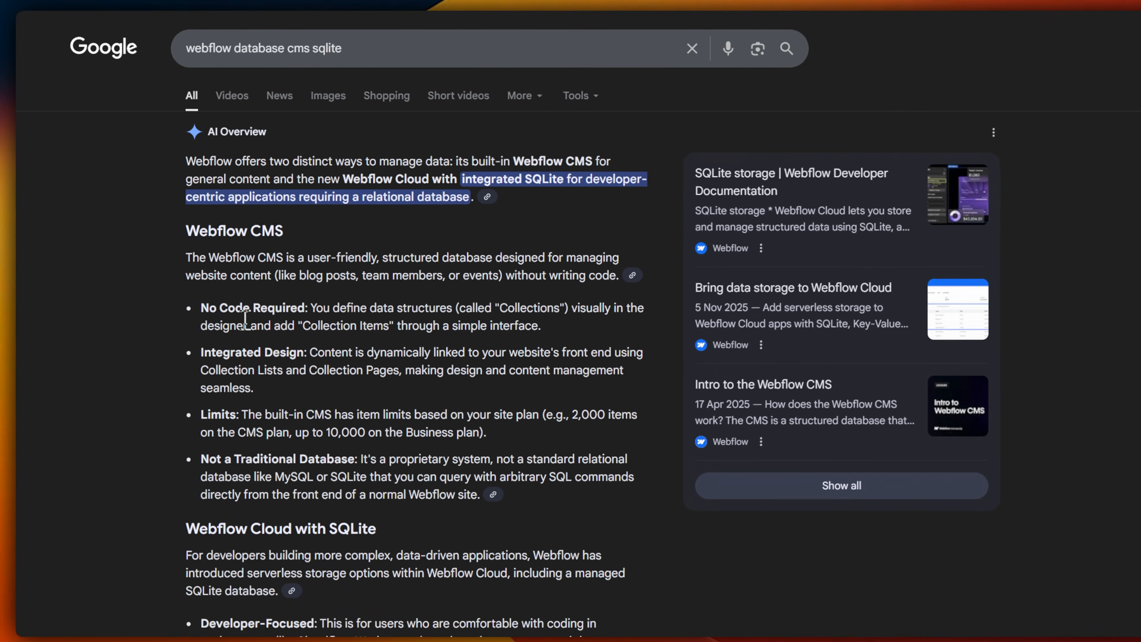
pyautogui.scroll(-5, 270, 408)
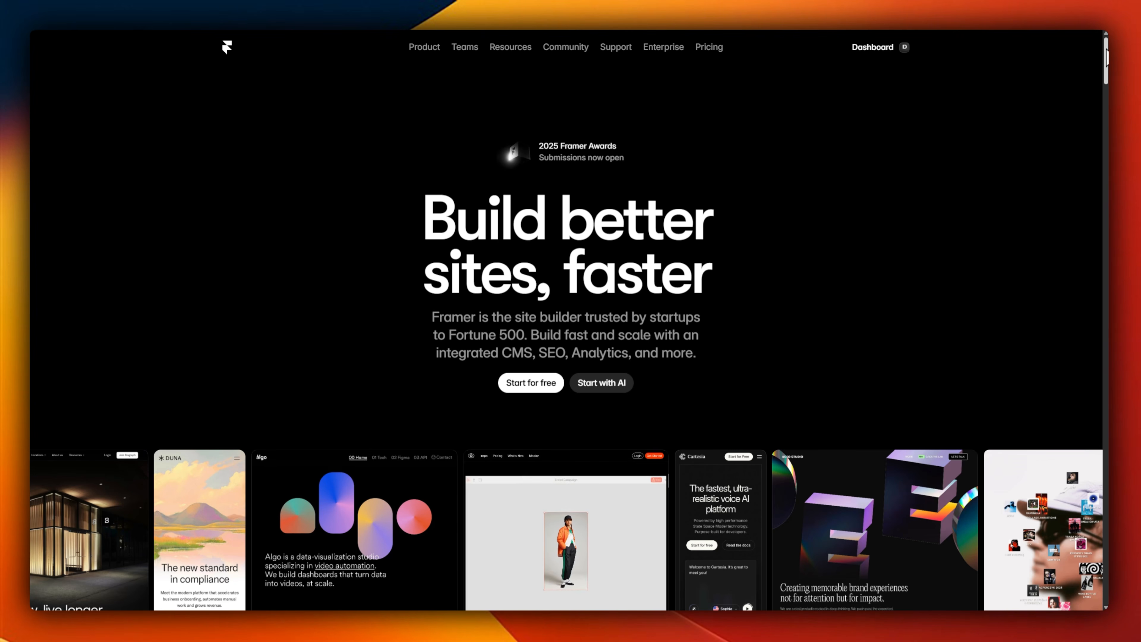
# Step: Switch to the Framer website and view its CMS features Scale with ease, Built for SEO and Collaborate
pyautogui.scroll(-1, 682, 186)
pyautogui.scroll(-4, 683, 186)
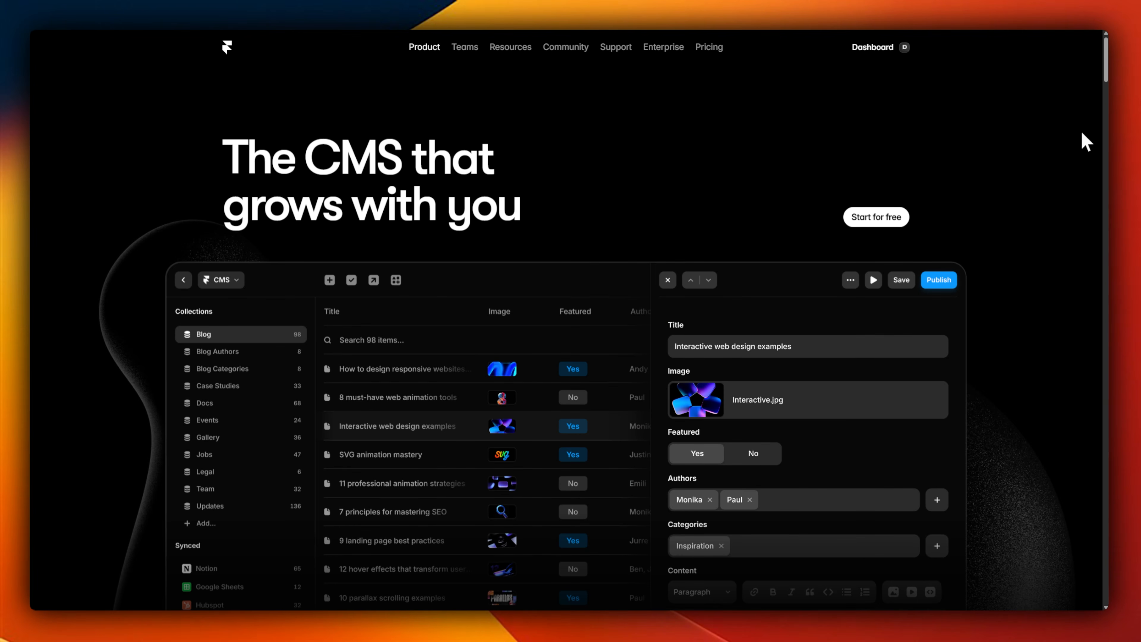
pyautogui.moveTo(1104, 76); pyautogui.dragTo(1103, 136)
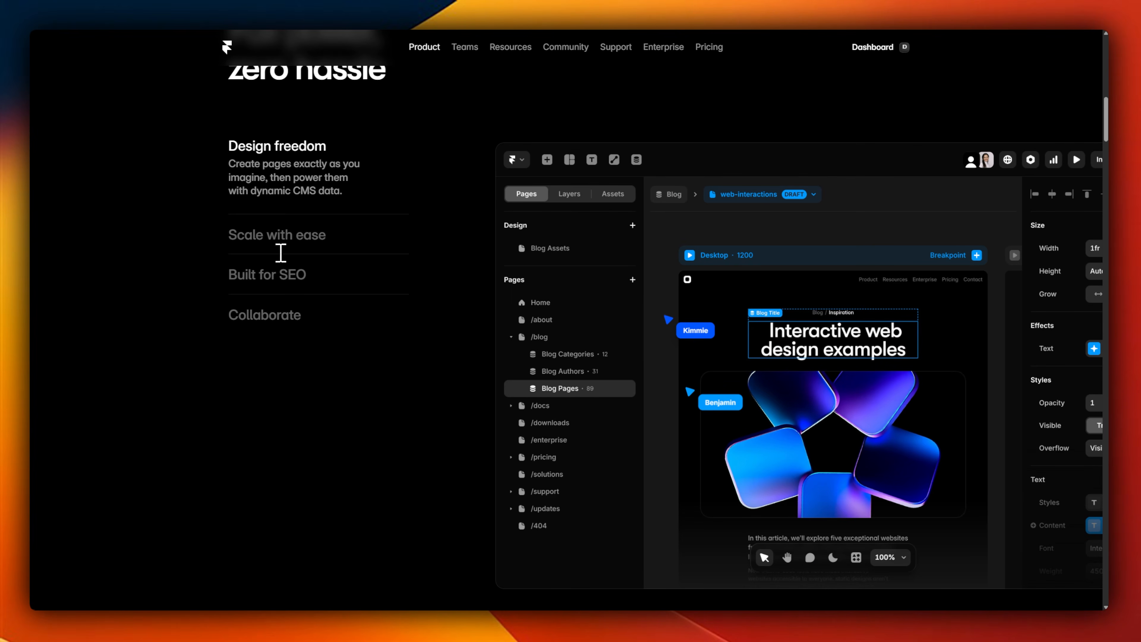
pyautogui.click(257, 241)
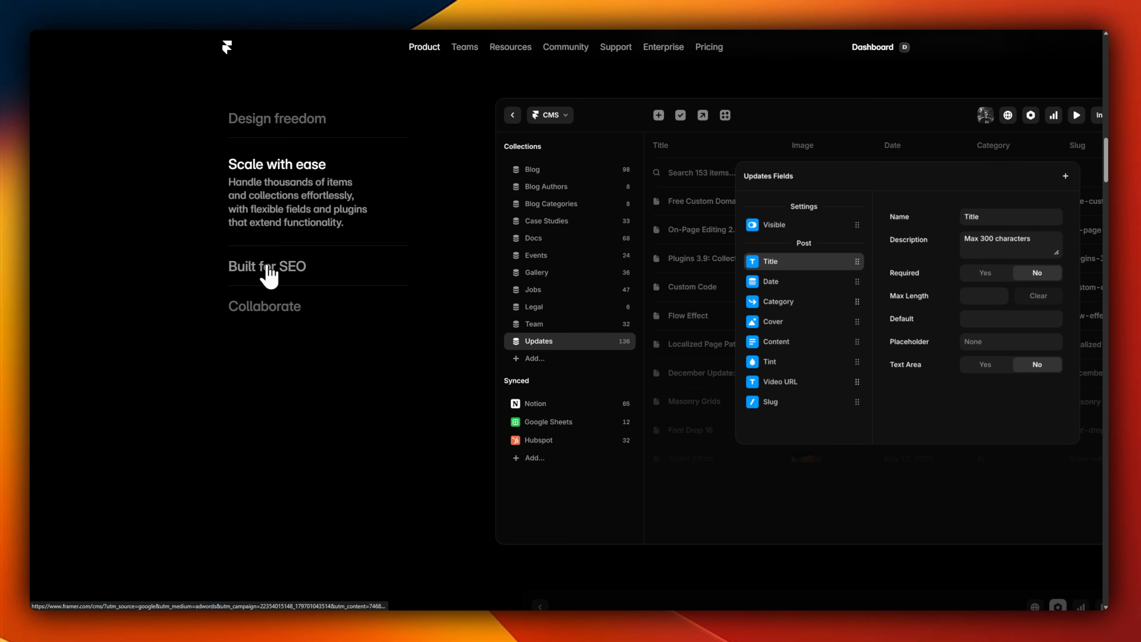
pyautogui.click(268, 274)
pyautogui.click(262, 309)
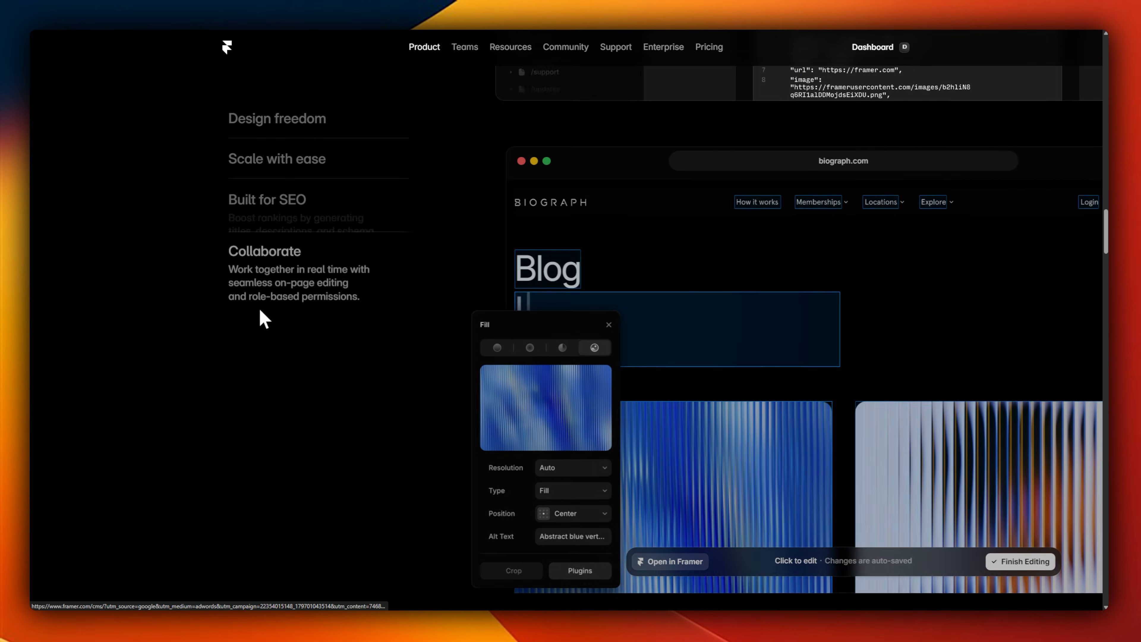
# Step: Examine Framer's structured content cards through the second carousel page and the Automated SEO and Pagination features
pyautogui.scroll(-10, 450, 337)
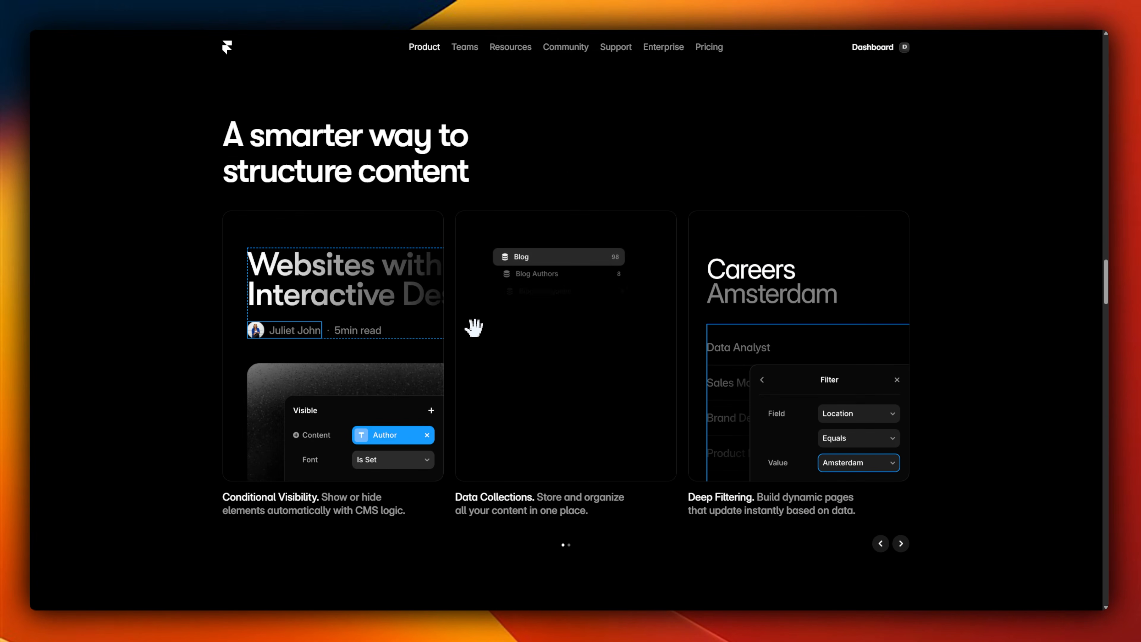
pyautogui.moveTo(844, 346); pyautogui.dragTo(477, 359)
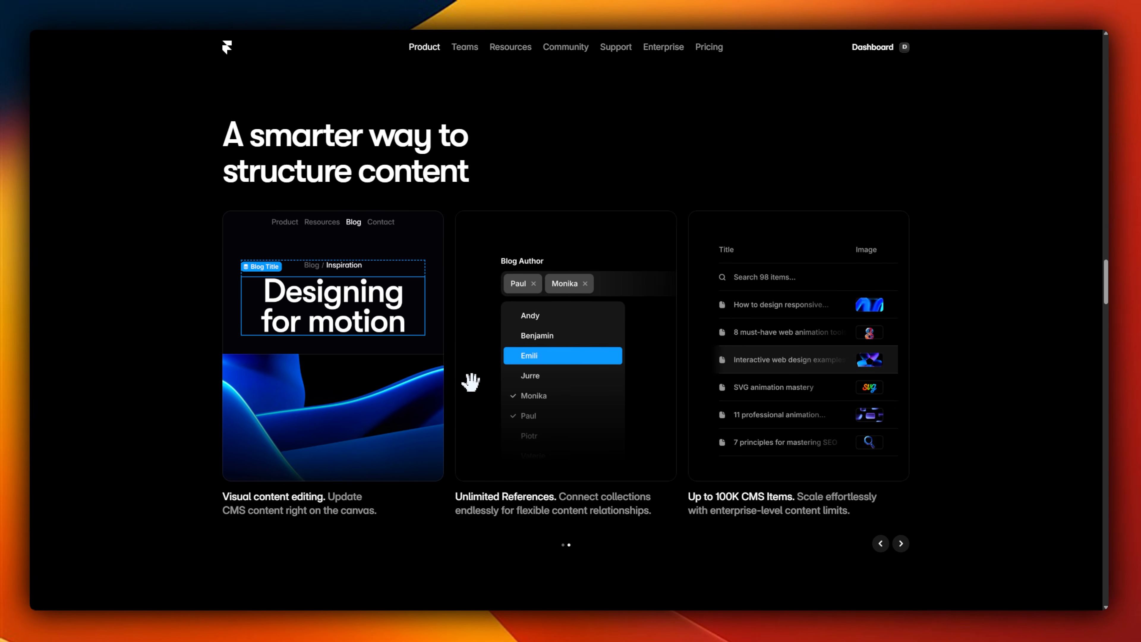
pyautogui.scroll(-10, 471, 381)
pyautogui.scroll(-3, 528, 377)
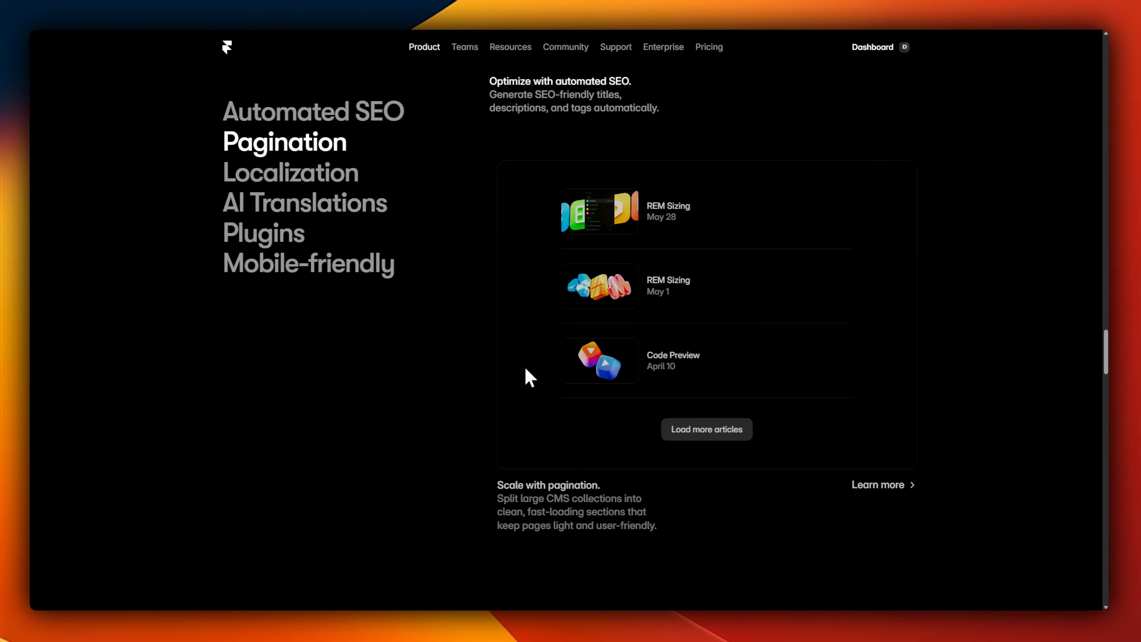
# Step: Examine Framer's Localization, AI Translations, Plugins and Mobile-friendly CMS features and the Watch and learn lessons
pyautogui.scroll(-10, 525, 369)
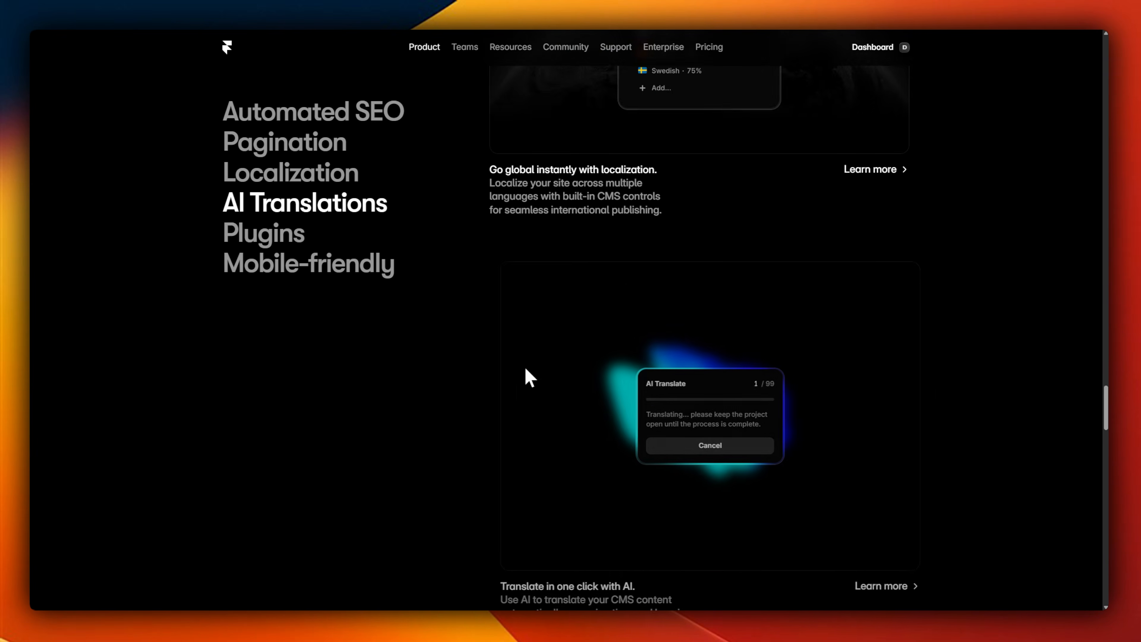
pyautogui.scroll(-10, 525, 368)
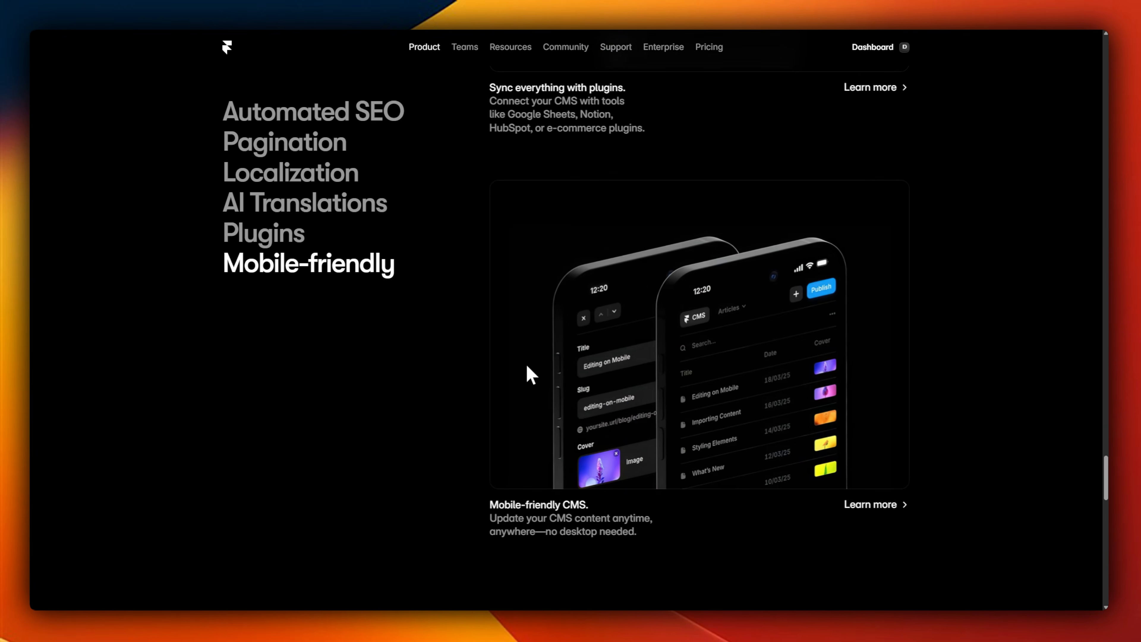
pyautogui.scroll(-8, 527, 366)
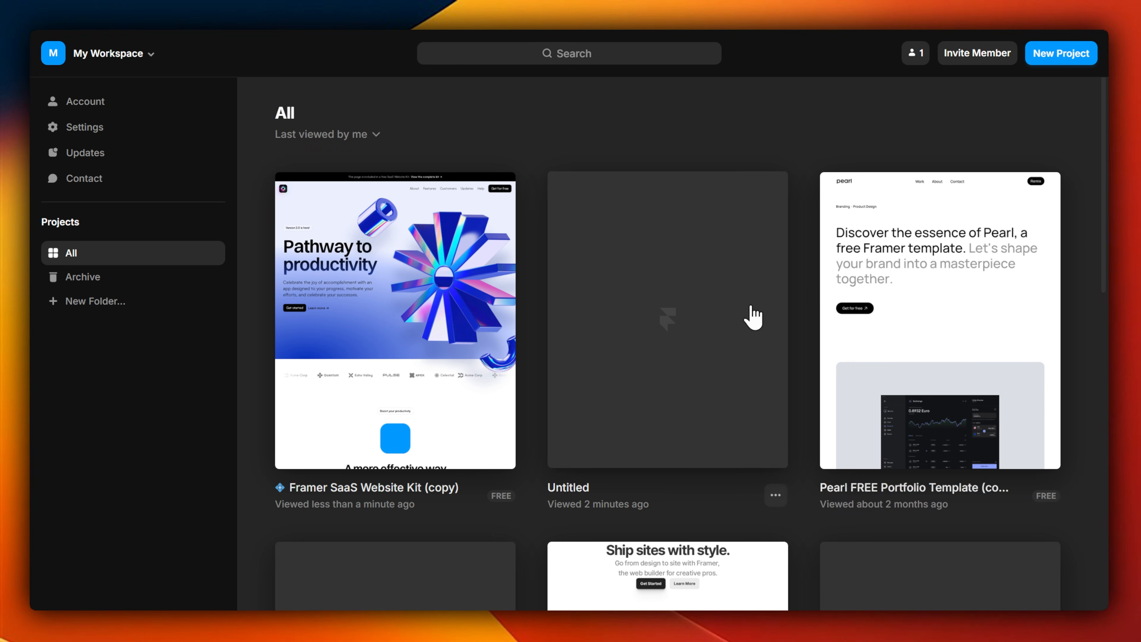
pyautogui.scroll(-10, 732, 311)
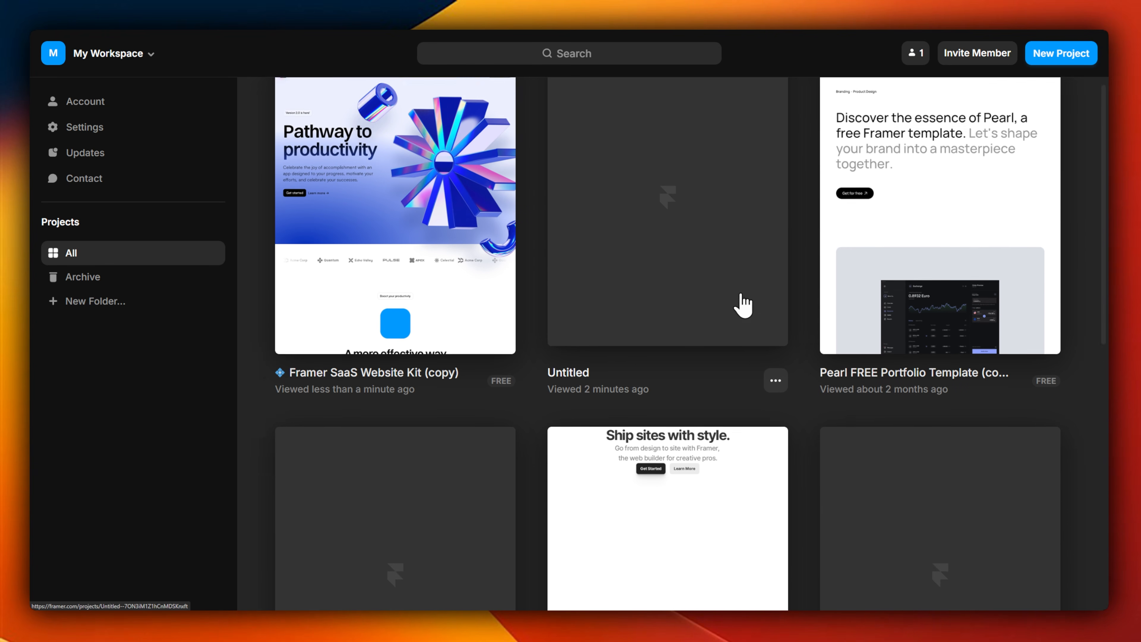
# Step: Browse all projects in the Framer workspace and open the Framer SaaS Website Kit (copy) project
pyautogui.scroll(-5, 795, 307)
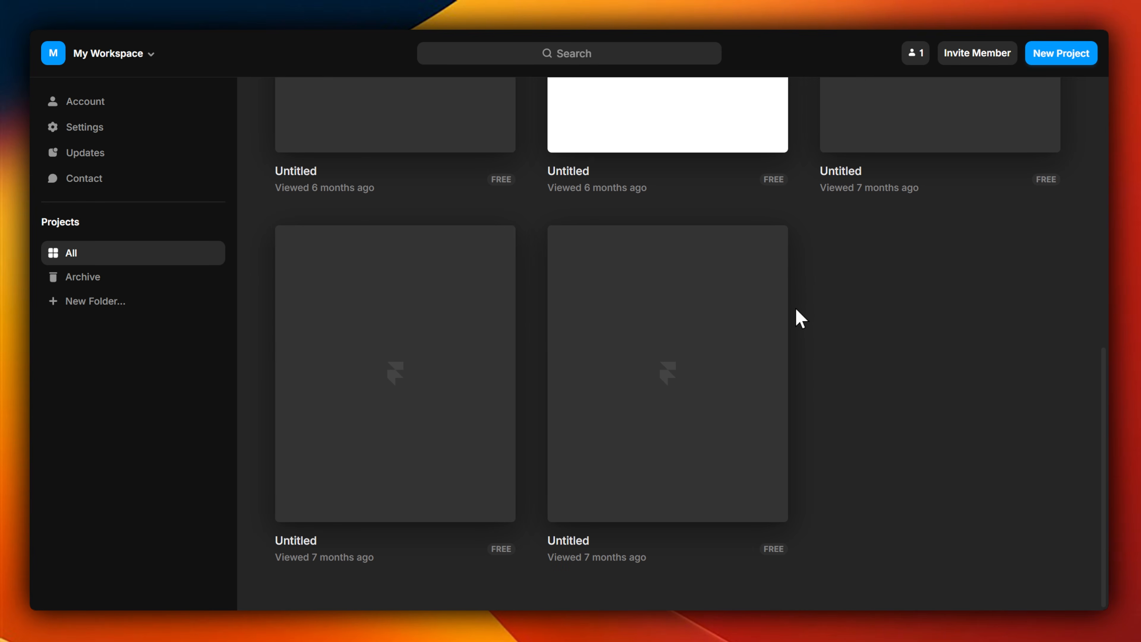
pyautogui.scroll(12, 797, 319)
pyautogui.scroll(5, 801, 344)
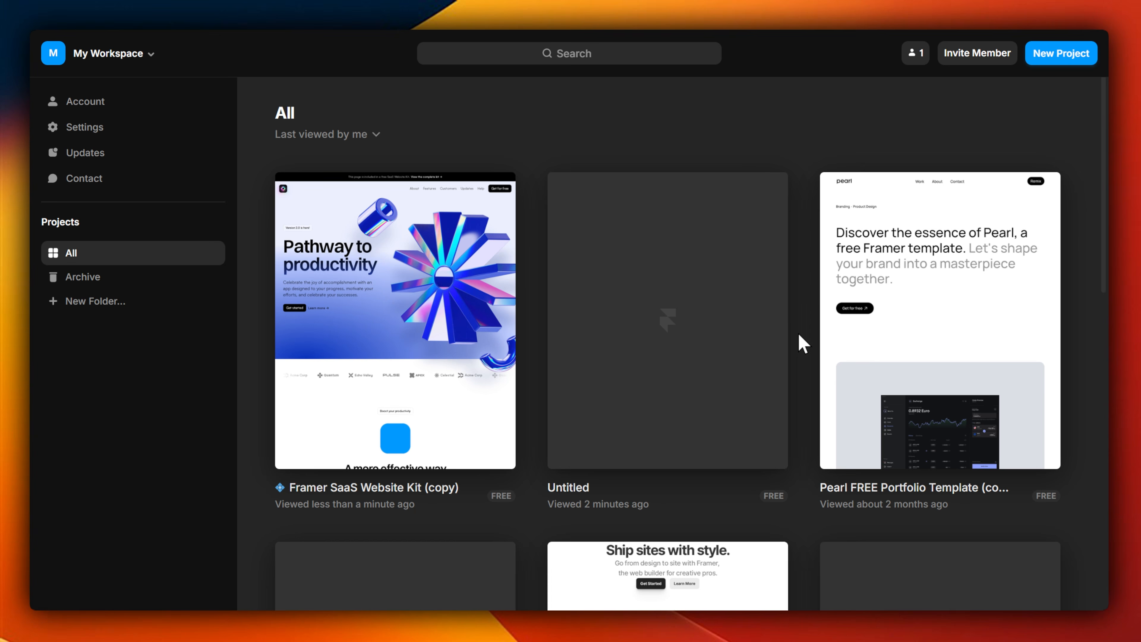
pyautogui.click(393, 265)
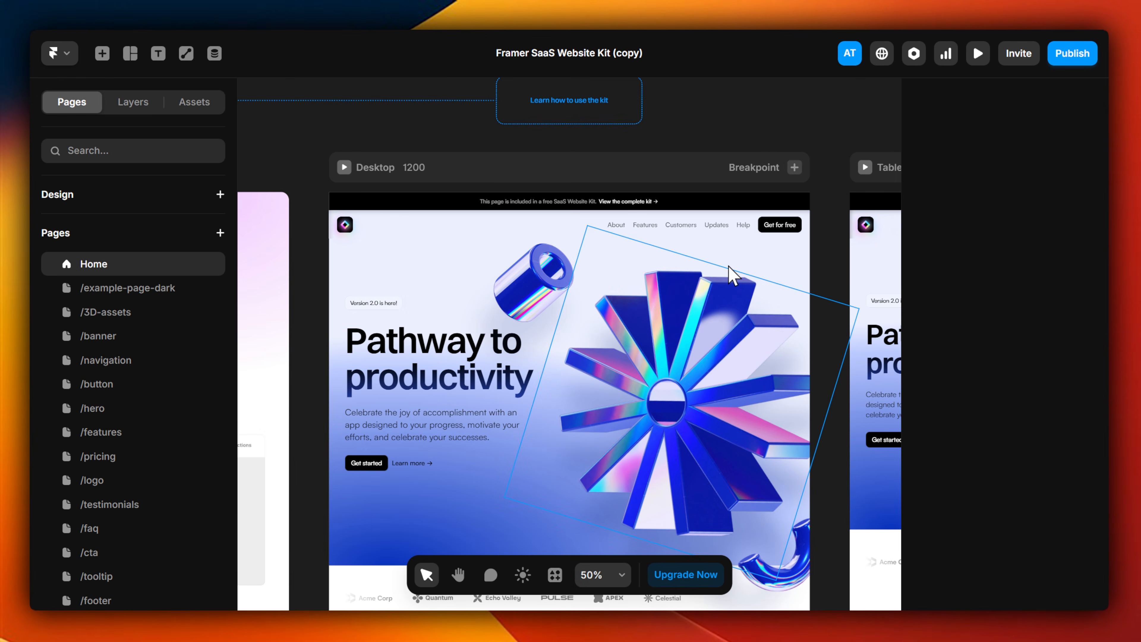
# Step: Examine the Home page's Desktop, Tablet and Phone layouts on the canvas
pyautogui.scroll(-10, 305, 268)
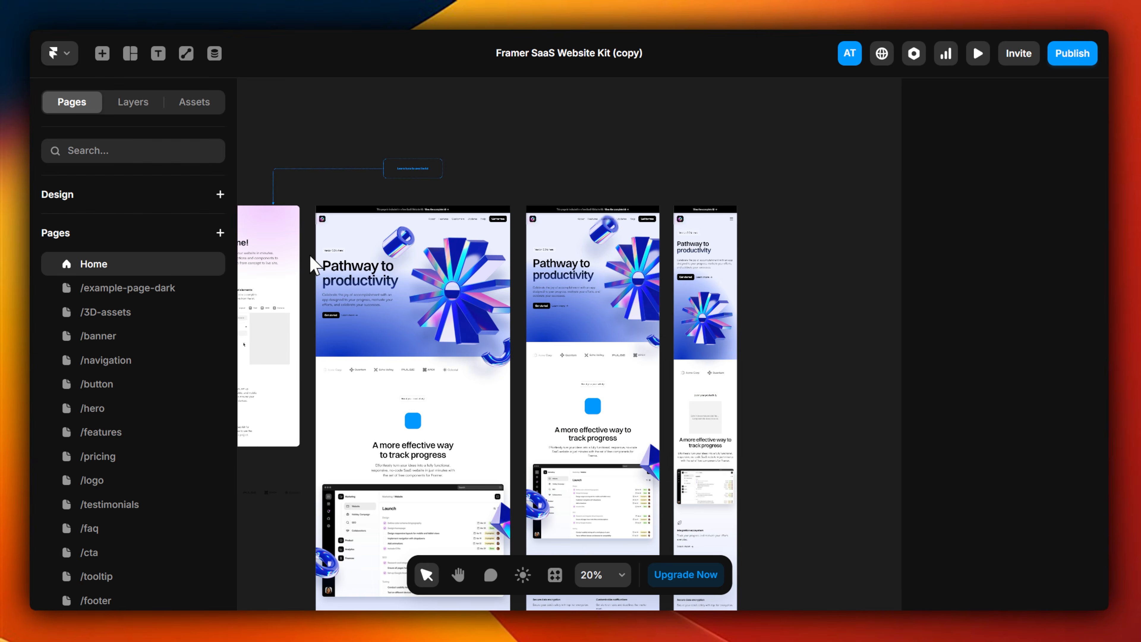
pyautogui.moveTo(318, 258); pyautogui.dragTo(384, 197)
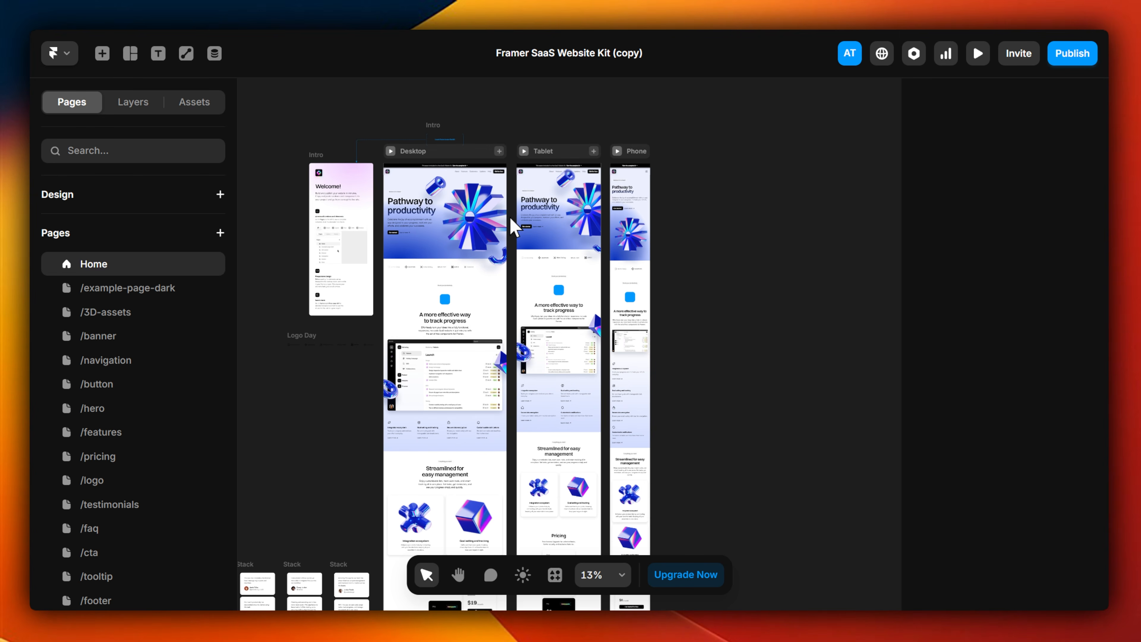
pyautogui.scroll(6, 508, 205)
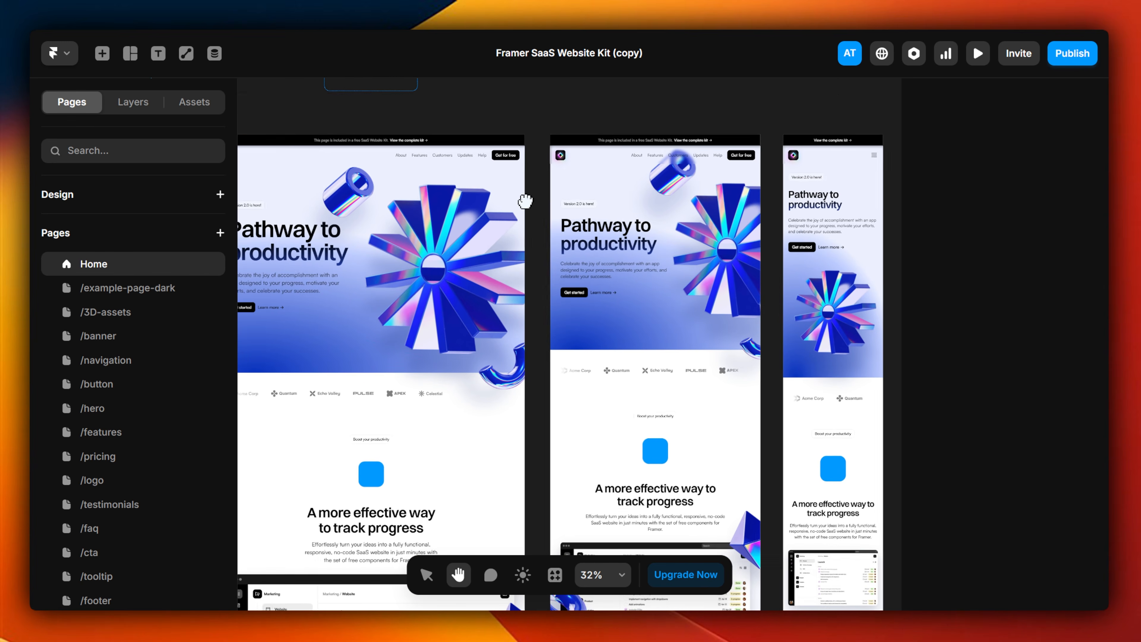
pyautogui.moveTo(523, 204); pyautogui.dragTo(644, 205)
pyautogui.scroll(3, 406, 210)
pyautogui.moveTo(434, 201); pyautogui.dragTo(444, 200)
pyautogui.scroll(-3, 156, 354)
pyautogui.scroll(3, 150, 369)
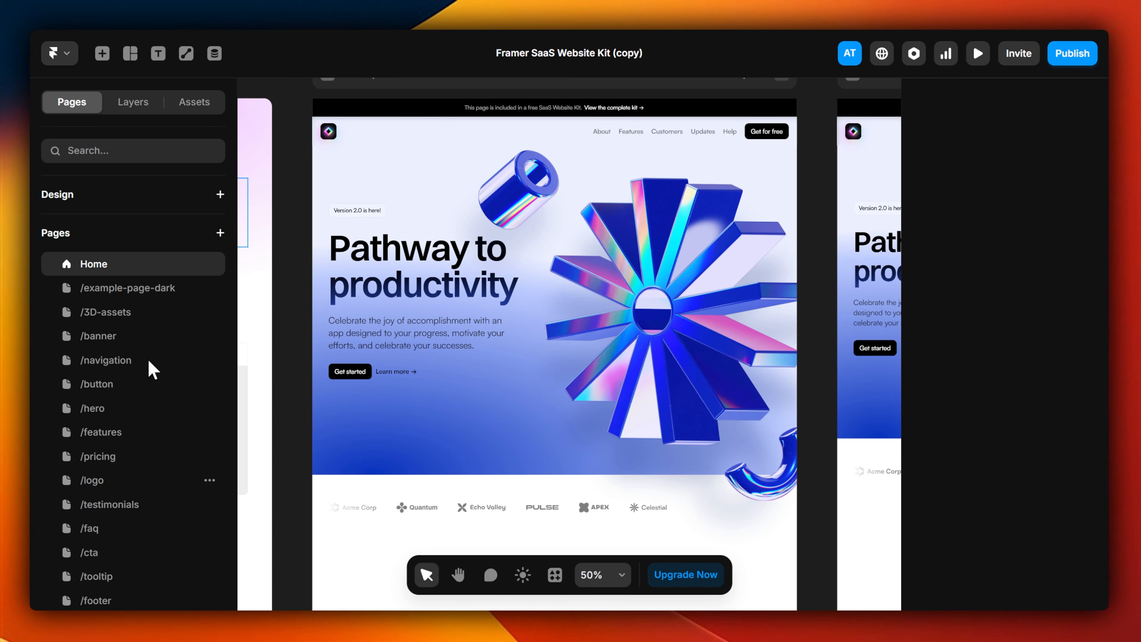
# Step: Examine the Home page's layers and the insertable Sections, Navigation, Menus, Icons and Media elements
pyautogui.click(129, 108)
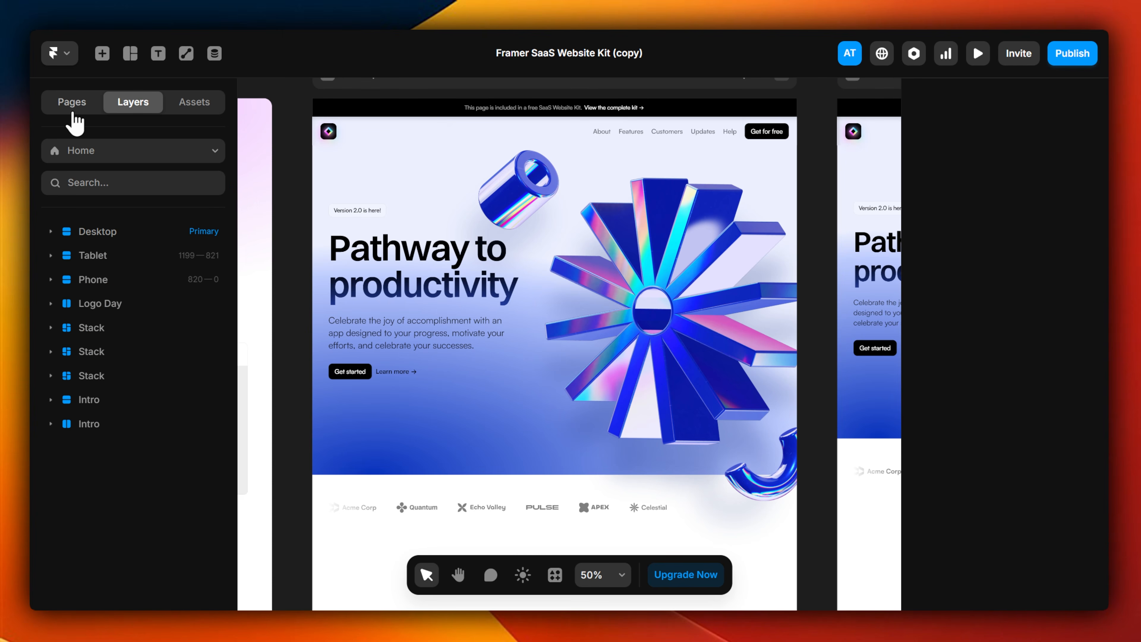
pyautogui.click(72, 107)
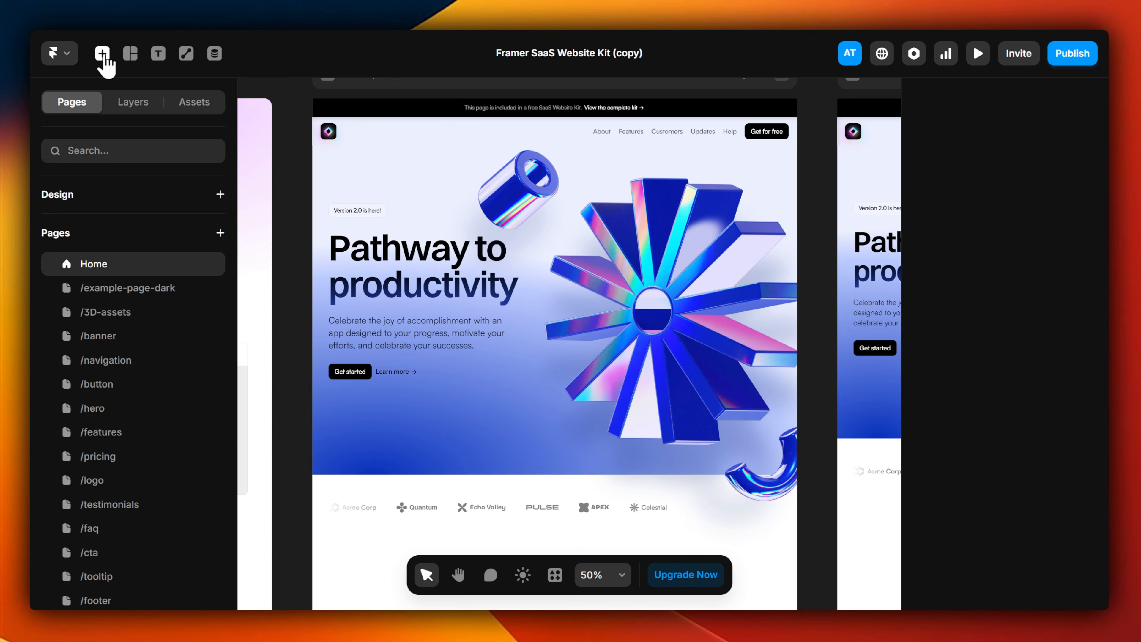
pyautogui.click(102, 52)
pyautogui.moveTo(159, 270)
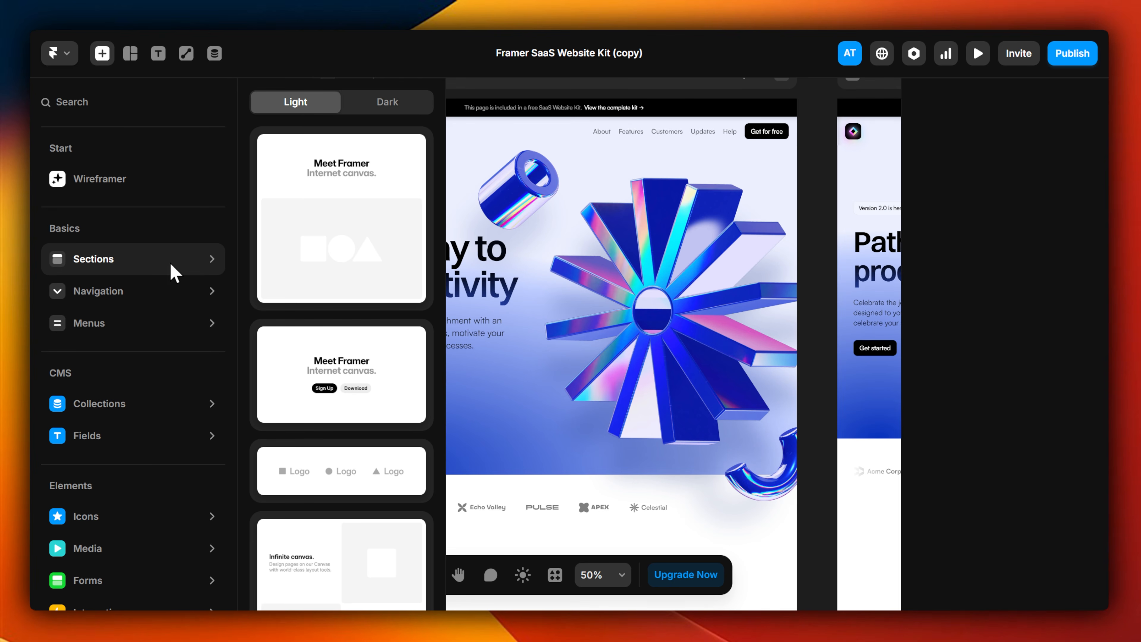
pyautogui.moveTo(175, 327)
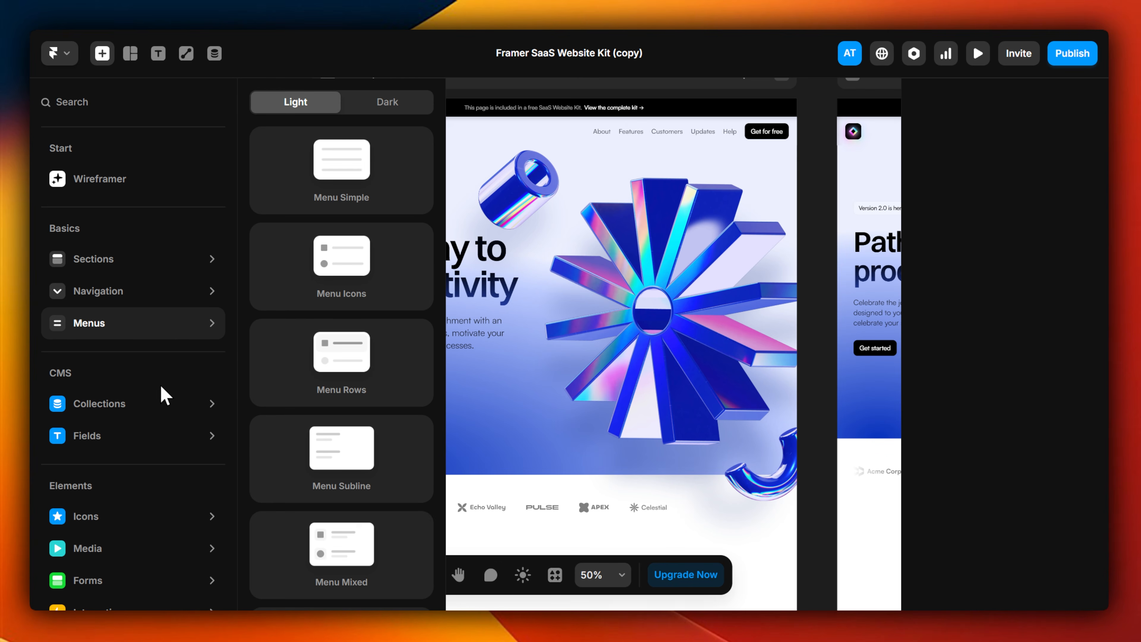
pyautogui.scroll(-3, 162, 360)
pyautogui.moveTo(160, 357)
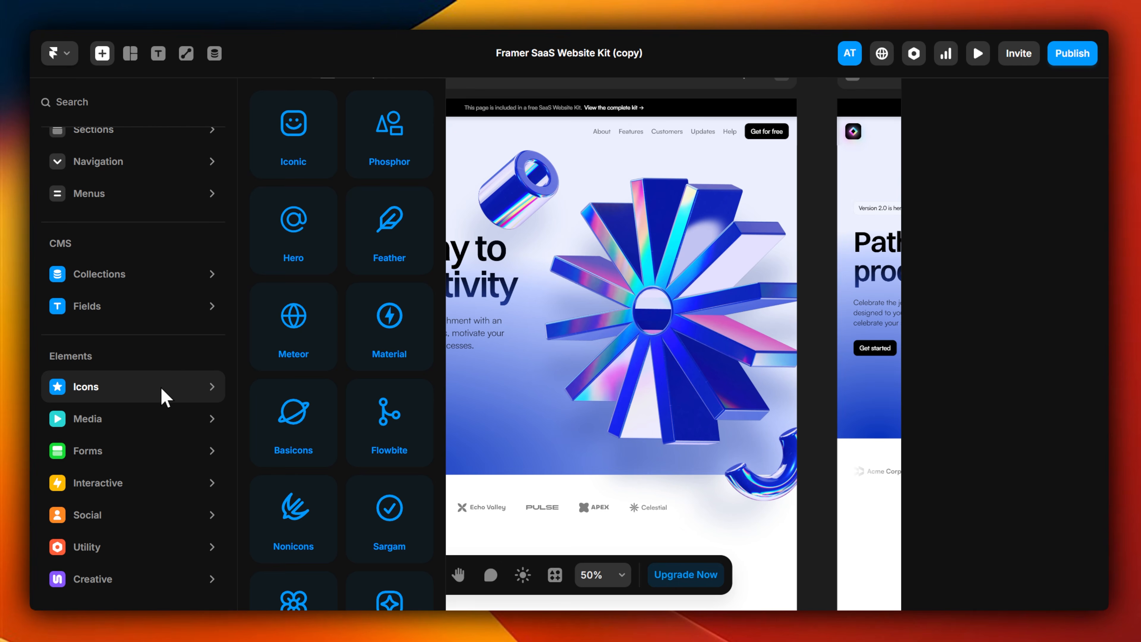
pyautogui.moveTo(161, 423)
pyautogui.moveTo(286, 193); pyautogui.dragTo(393, 458)
pyautogui.moveTo(422, 353); pyautogui.dragTo(610, 497)
pyautogui.press('Delete')
# Step: Examine the insertable Navigation, Interactive, Utility and Creative elements and the CMS Collections
pyautogui.click(102, 53)
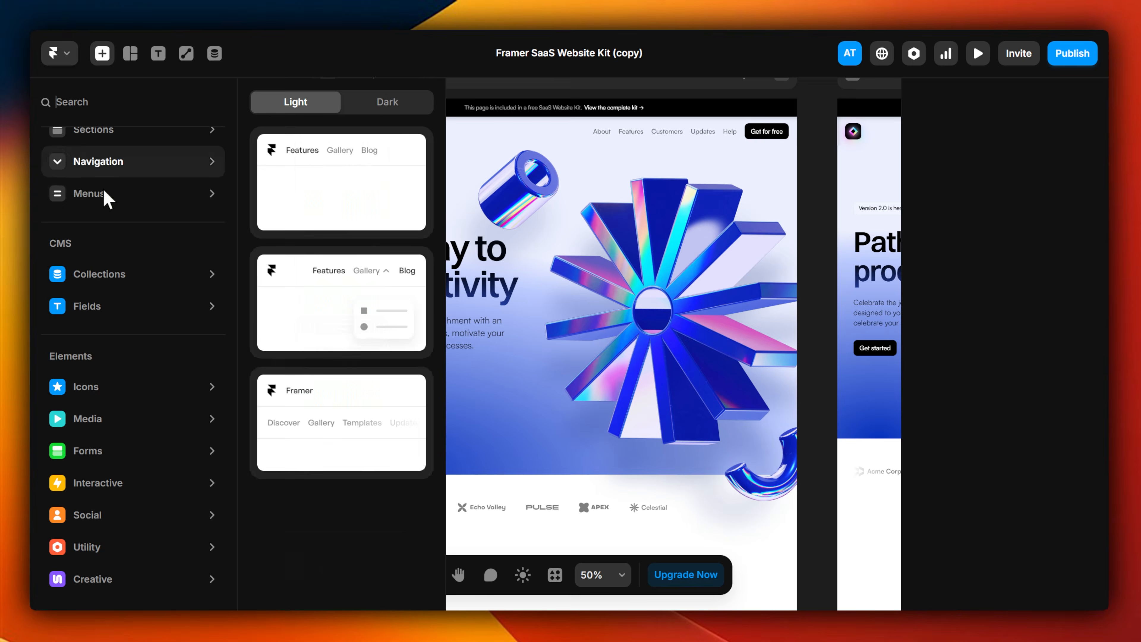
pyautogui.moveTo(138, 465)
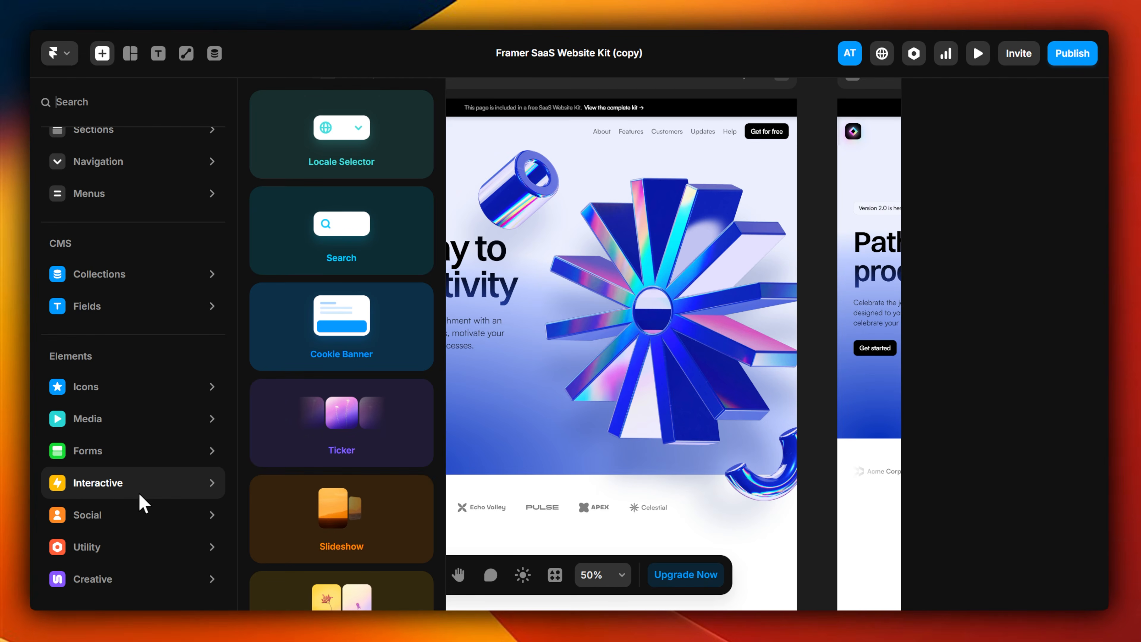
pyautogui.moveTo(143, 552)
pyautogui.moveTo(148, 578)
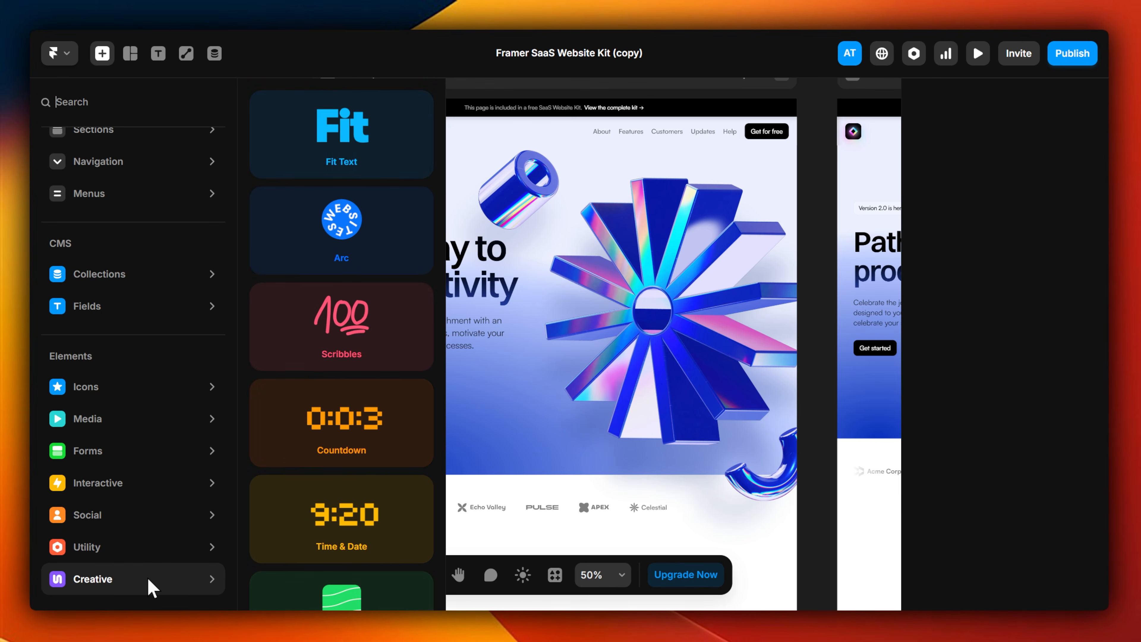
pyautogui.moveTo(135, 283)
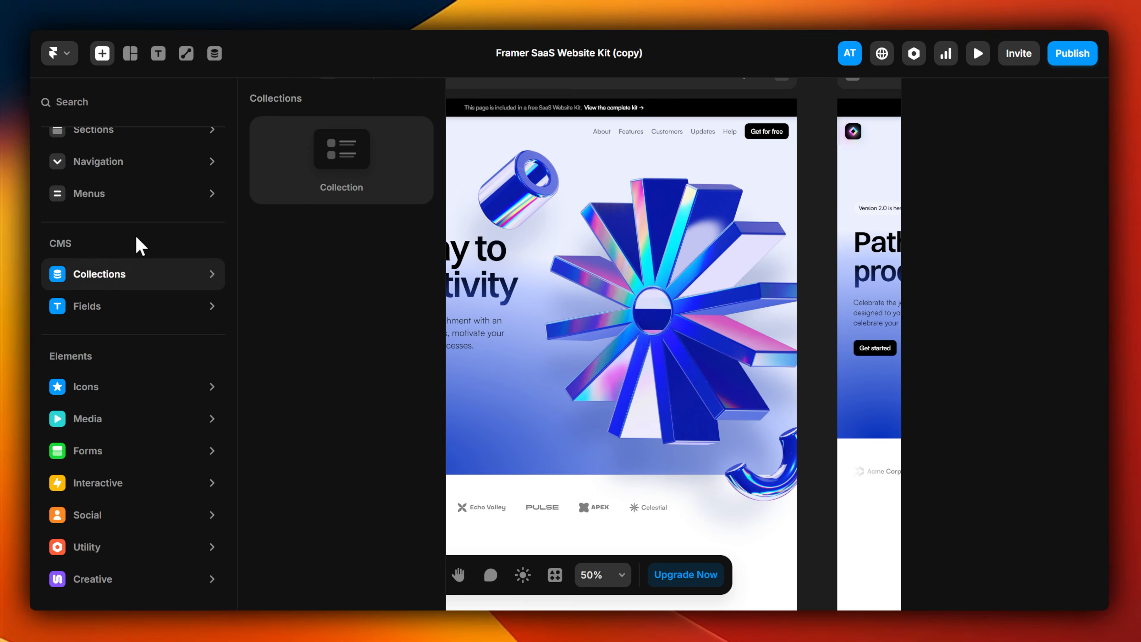
# Step: Insert the centred two-button section above the Desktop hero and change its heading to "Making Changes to a Page."
pyautogui.scroll(3, 140, 246)
pyautogui.moveTo(353, 373); pyautogui.dragTo(599, 480)
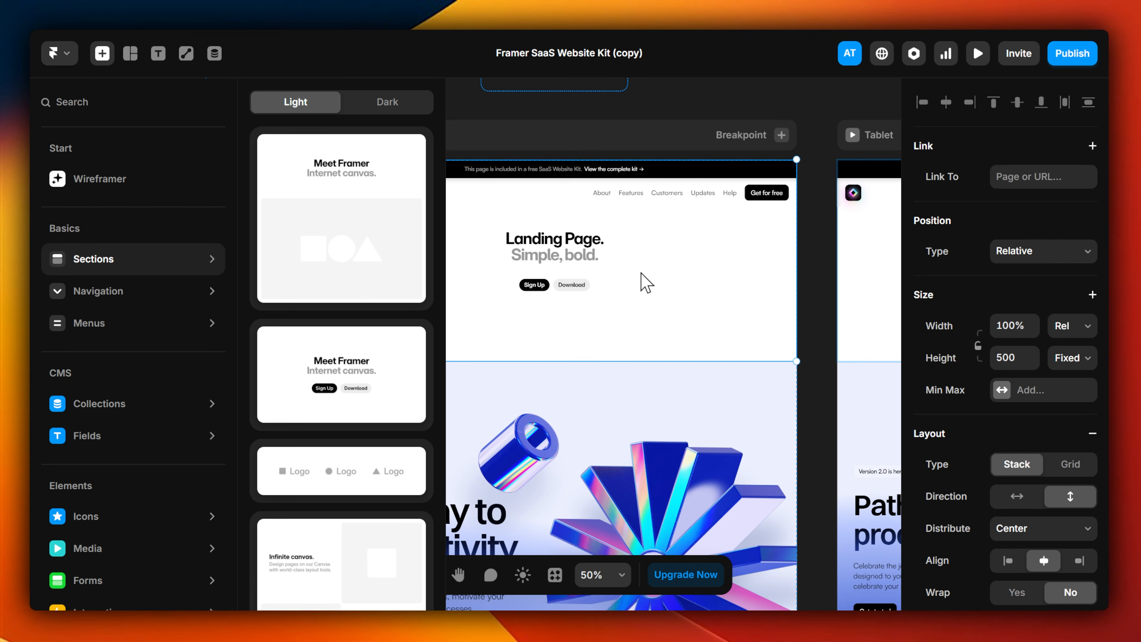
pyautogui.click(538, 239)
pyautogui.doubleClick(538, 238)
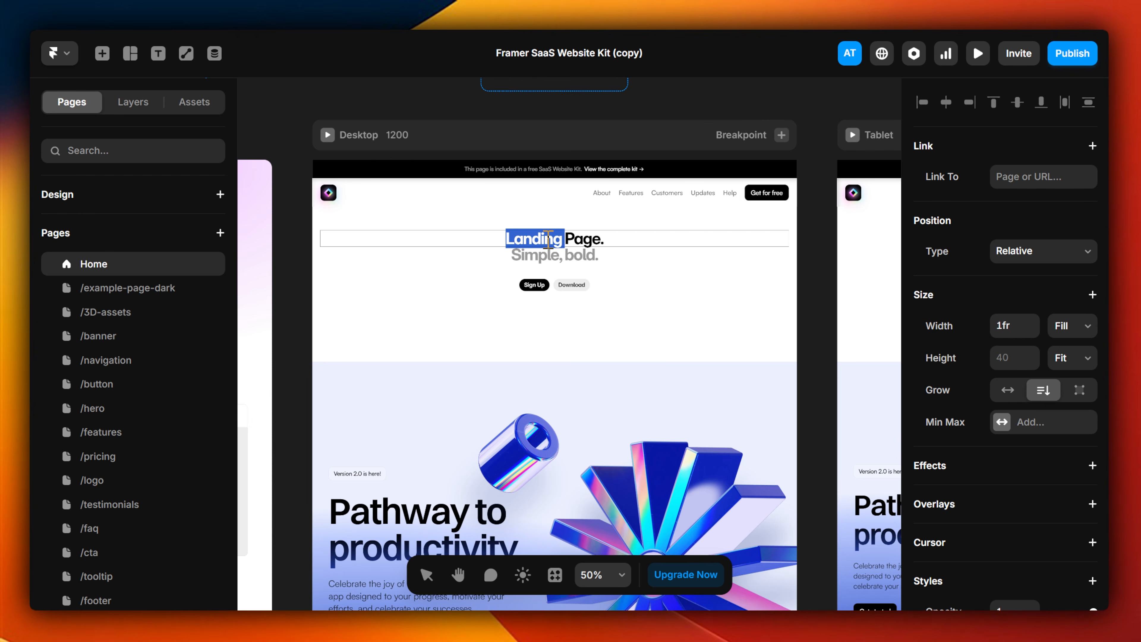
pyautogui.write('Making Changes to a')
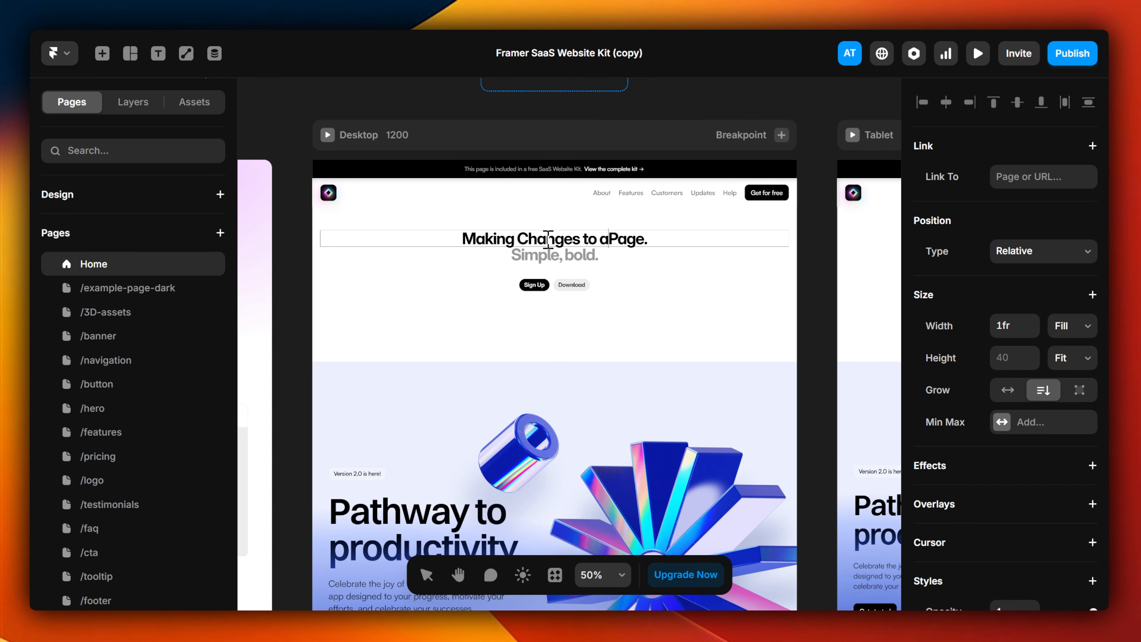
# Step: Change the inserted section's subheading to "Isn't too hard, Simple, bold."
pyautogui.click(554, 255)
pyautogui.doubleClick(544, 261)
pyautogui.click(512, 256)
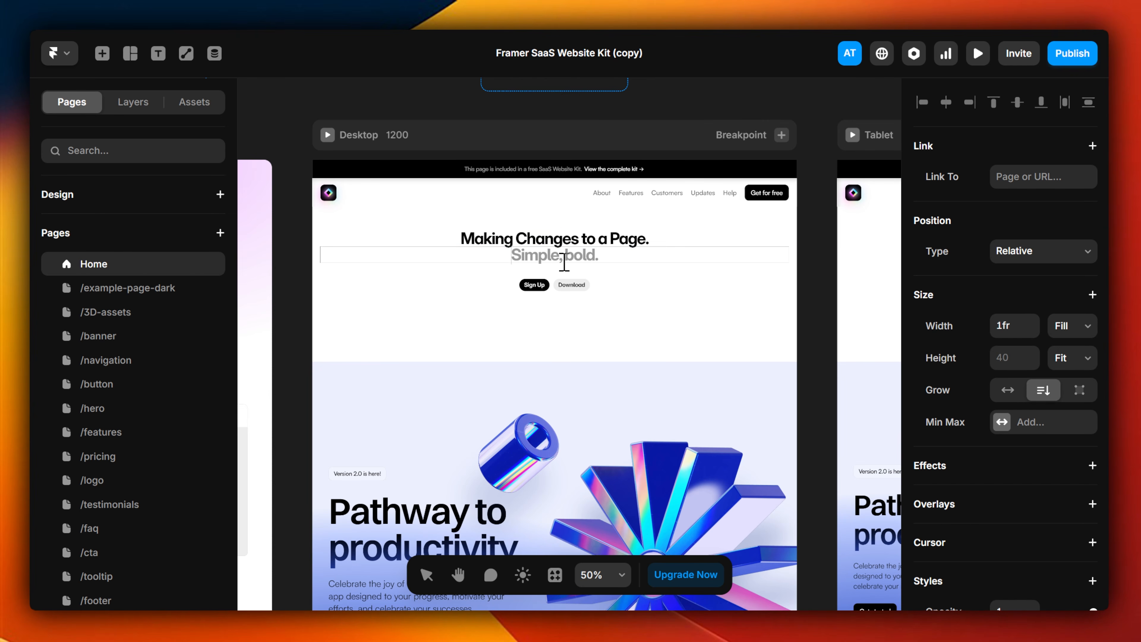
pyautogui.write("Isn't too hard")
pyautogui.click(594, 263)
pyautogui.doubleClick(558, 257)
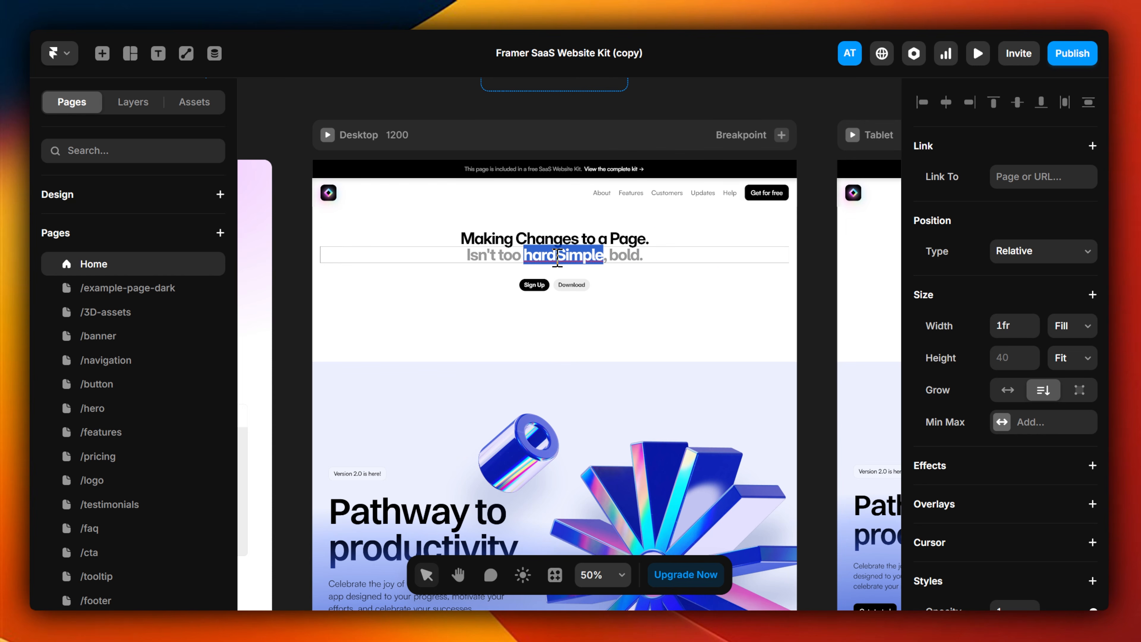
pyautogui.click(560, 258)
pyautogui.write(',')
pyautogui.click(627, 270)
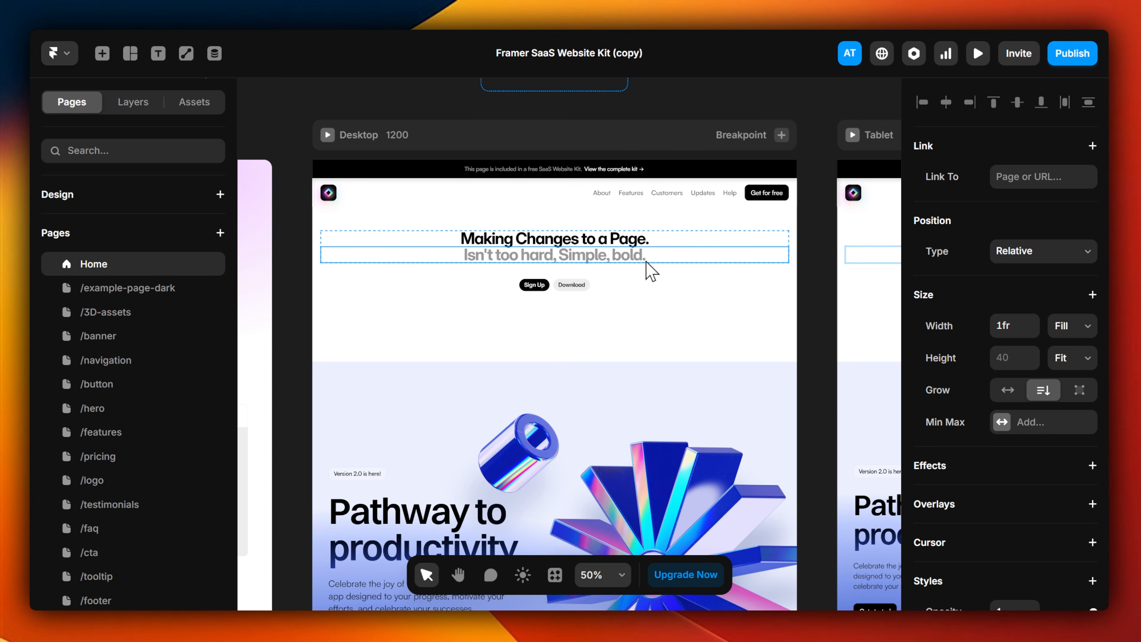
# Step: Try text sizes of 20 and 100 px on the "Making Changes to a Page." heading and set it to 60 px
pyautogui.scroll(-5, 1030, 348)
pyautogui.moveTo(1094, 368)
pyautogui.mouseDown()
pyautogui.moveTo(1052, 367)
pyautogui.moveTo(1093, 367)
pyautogui.mouseUp()
pyautogui.scroll(5, 909, 306)
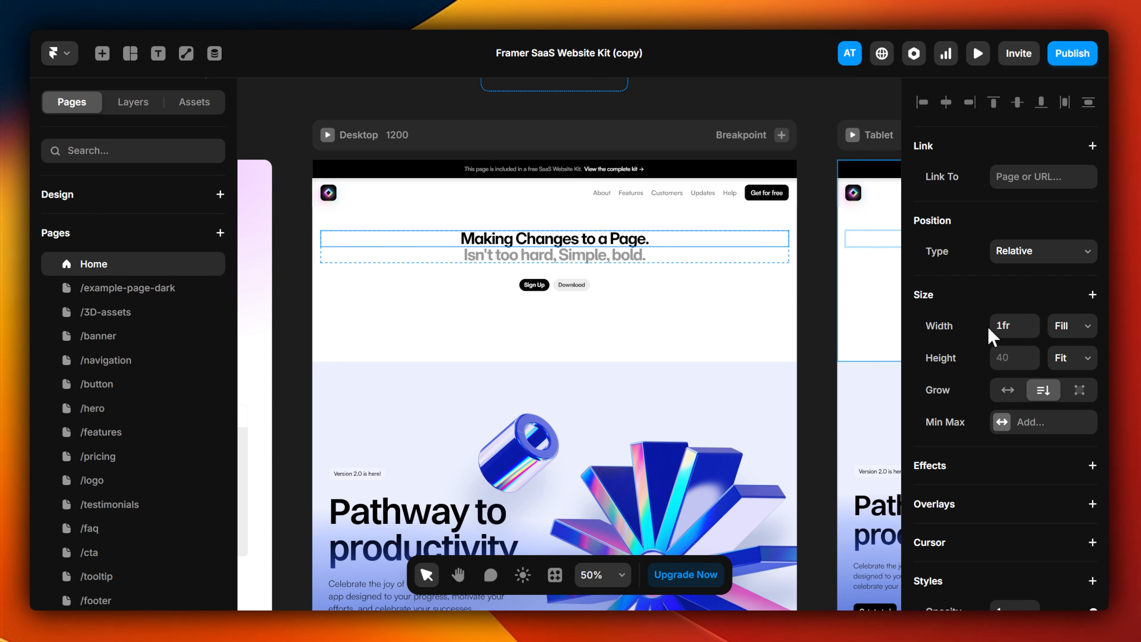
pyautogui.scroll(-3, 995, 349)
pyautogui.scroll(-10, 994, 348)
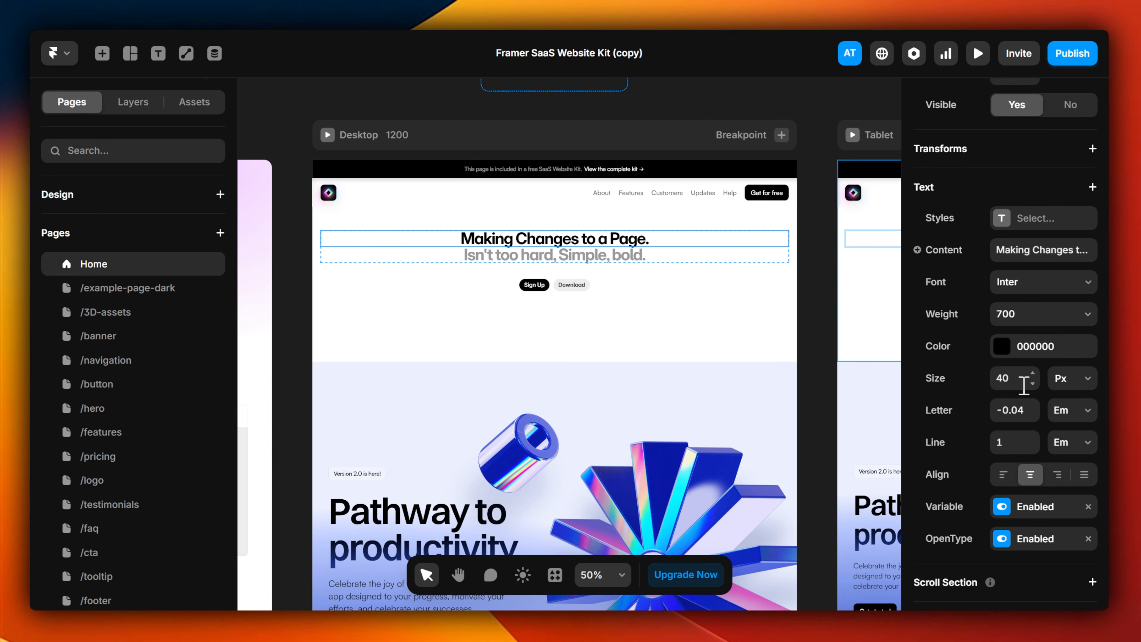
pyautogui.write('20')
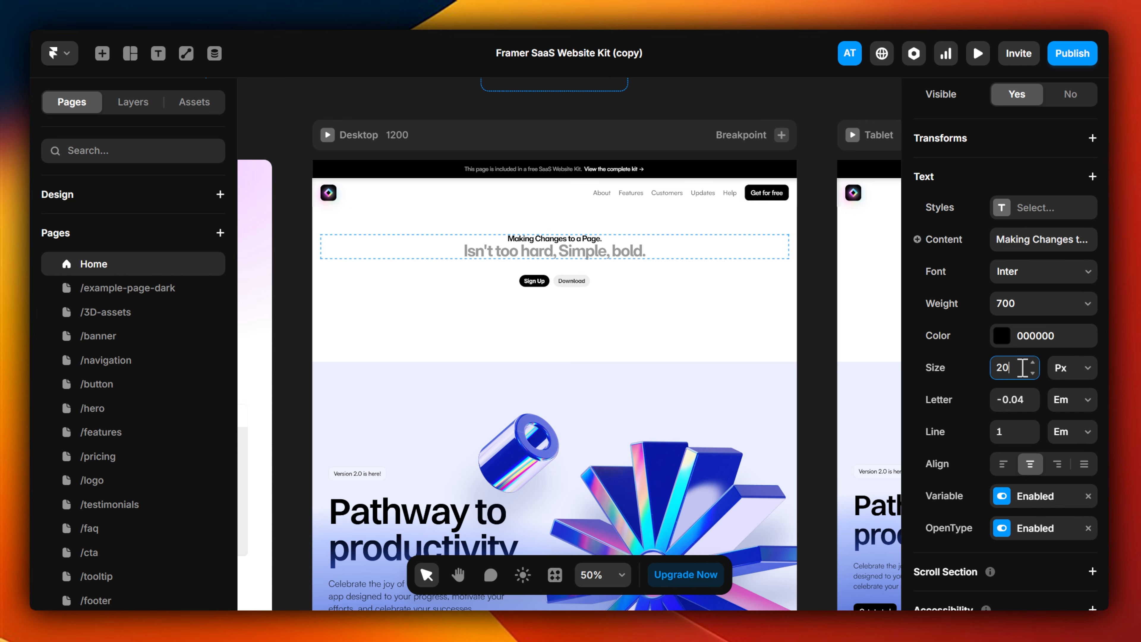
pyautogui.write('100')
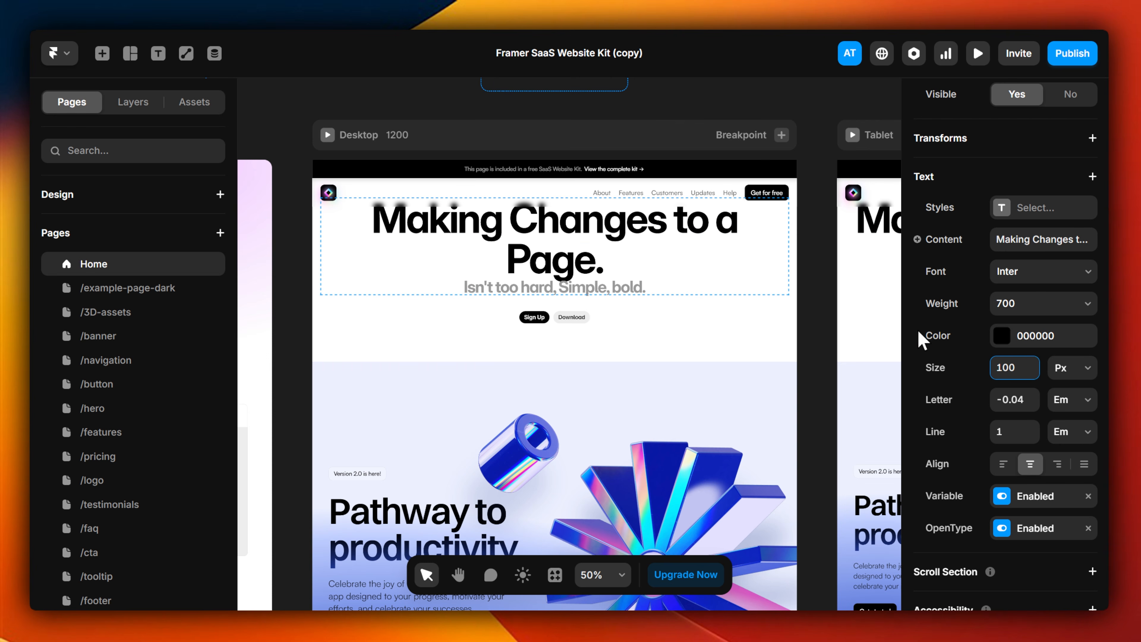
pyautogui.doubleClick(1024, 368)
pyautogui.write('60')
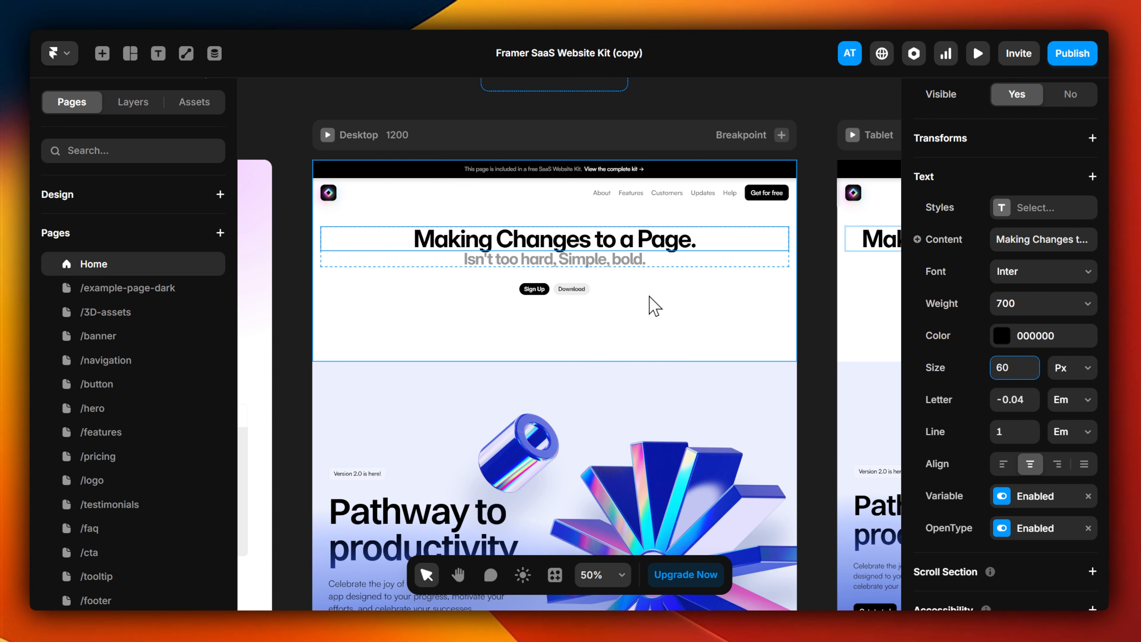
# Step: Delete the inserted section with the "Making Changes to a Page." heading from the Home page
pyautogui.click(655, 306)
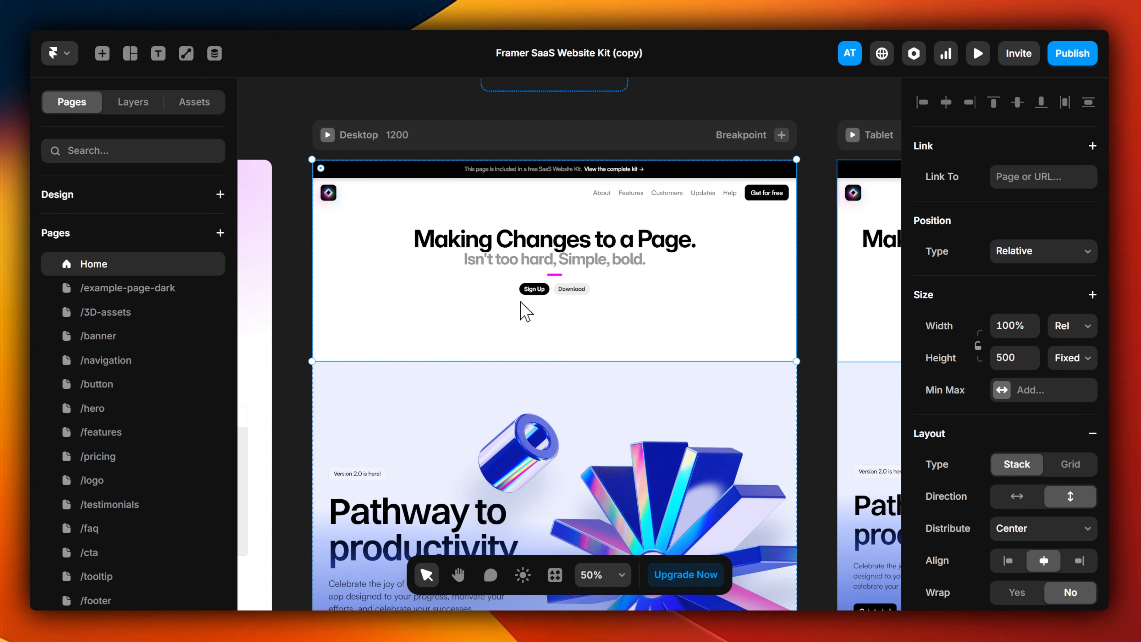
pyautogui.press('Delete')
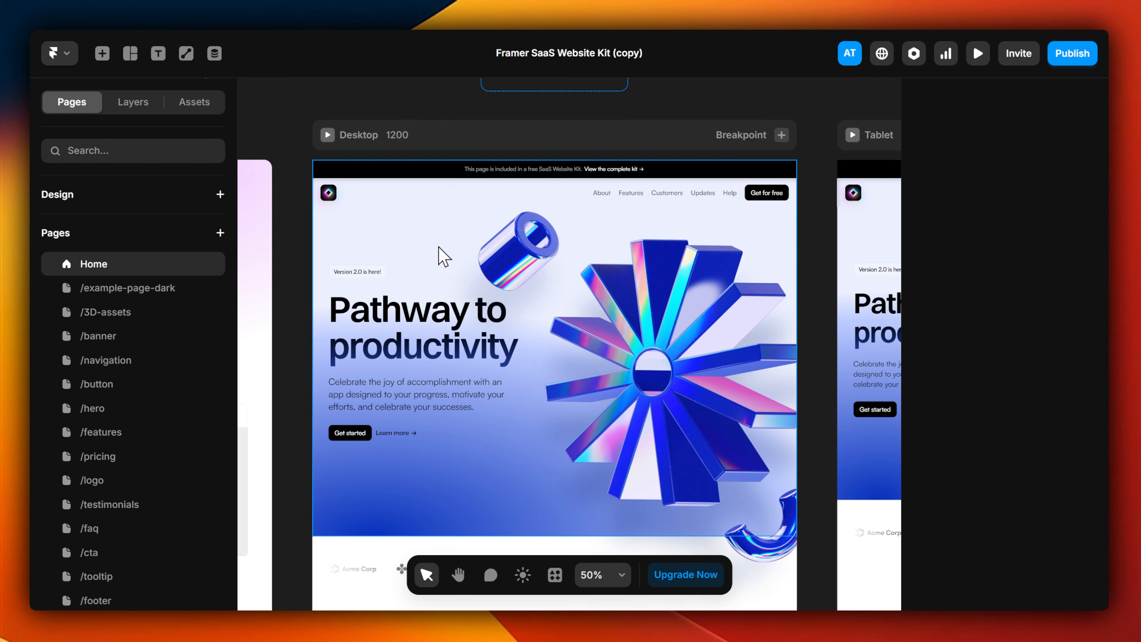
# Step: Open the project's CMS collections
pyautogui.click(215, 54)
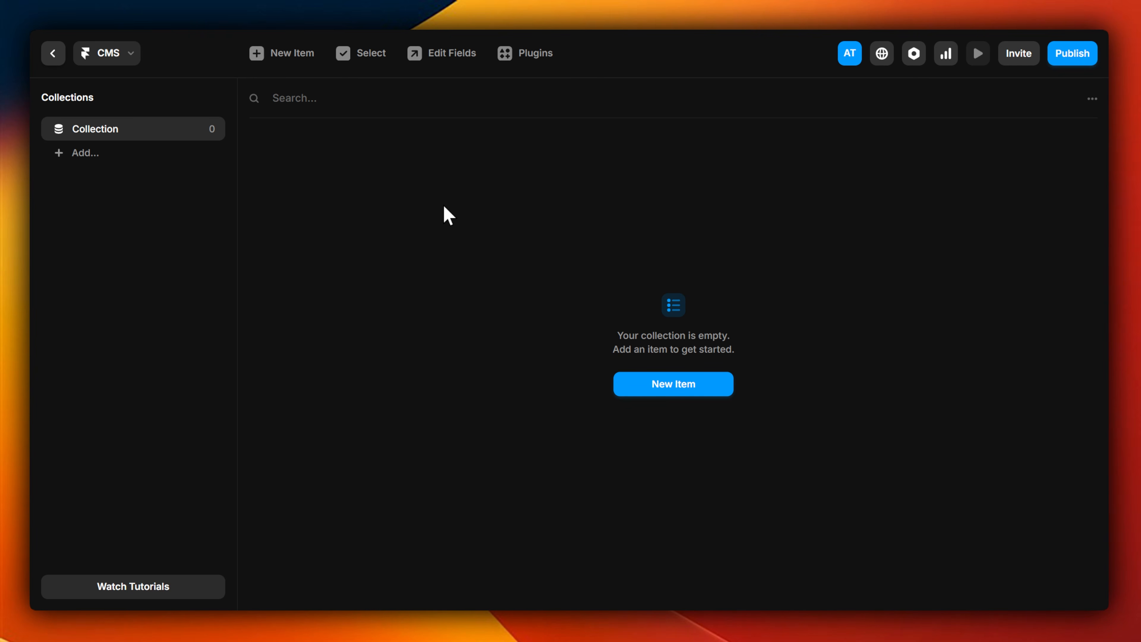
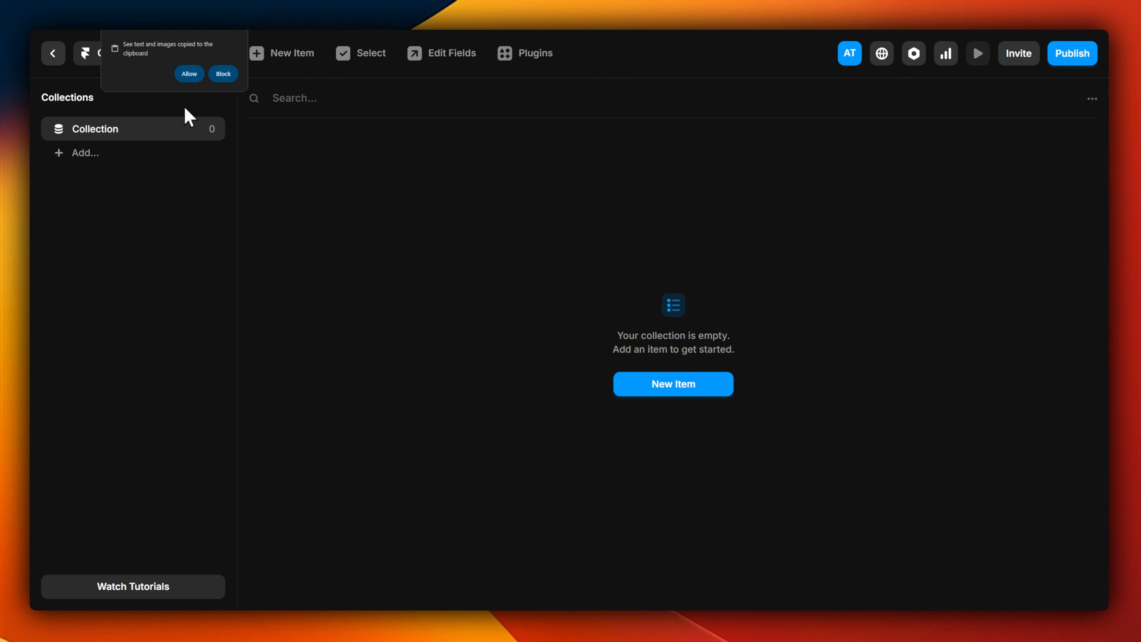
# Step: Allow clipboard access and add a CMS collection named "Blog Posts"
pyautogui.click(195, 76)
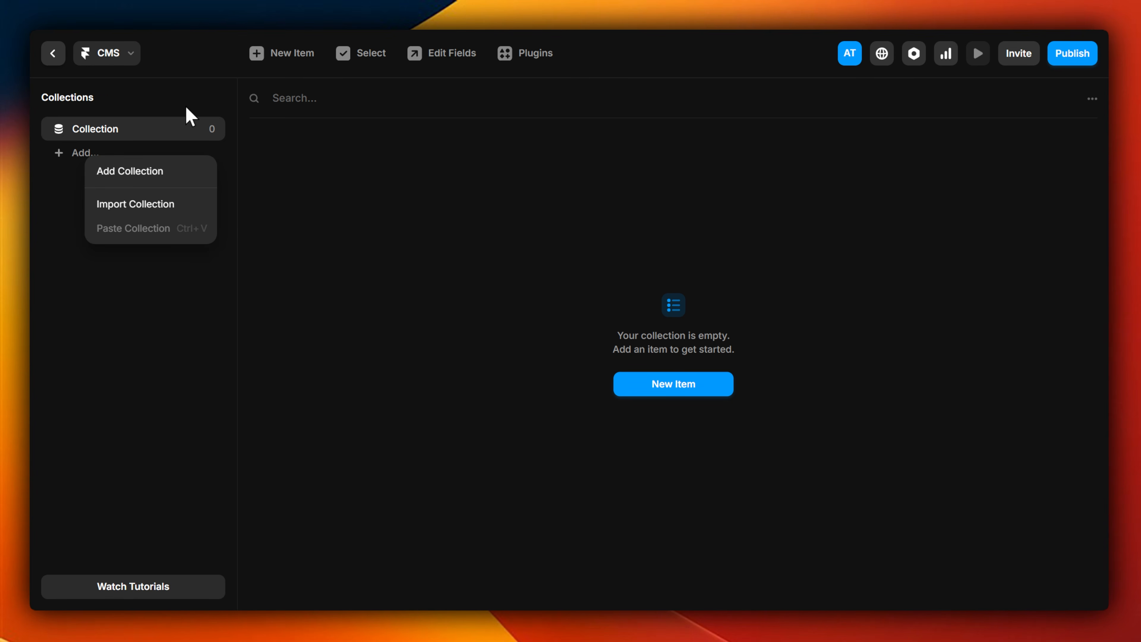
pyautogui.click(156, 175)
pyautogui.write('Blog Po')
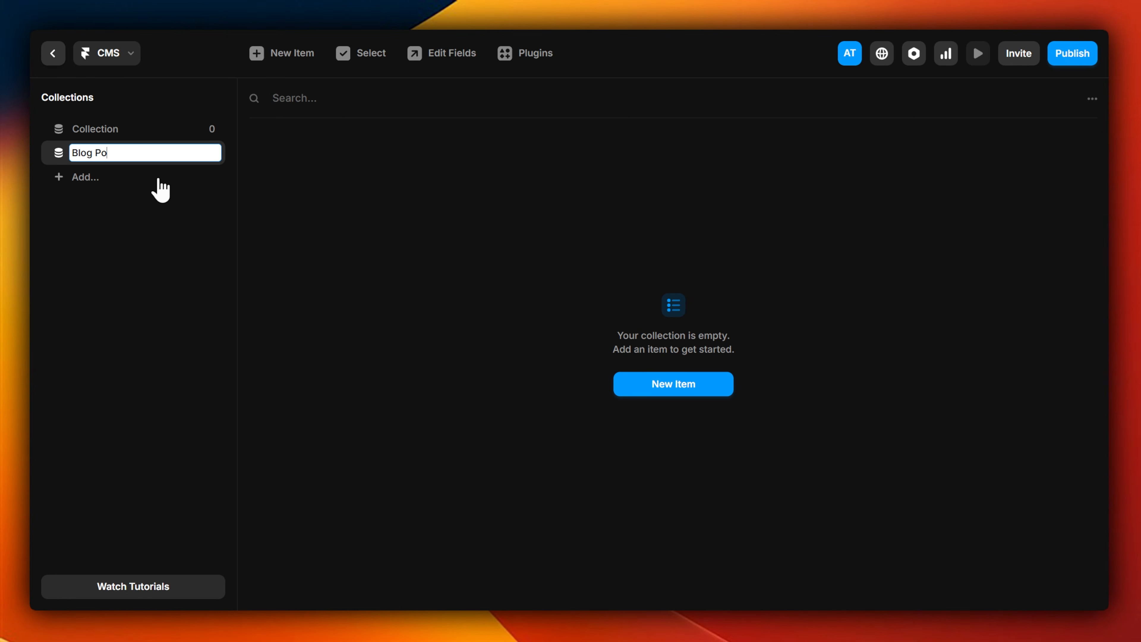
pyautogui.write('sts')
pyautogui.press('Return')
# Step: Create a Blog Posts item titled "Example Blog Post 1" with the content "Details" and save it as a draft
pyautogui.click(674, 386)
pyautogui.write('Example')
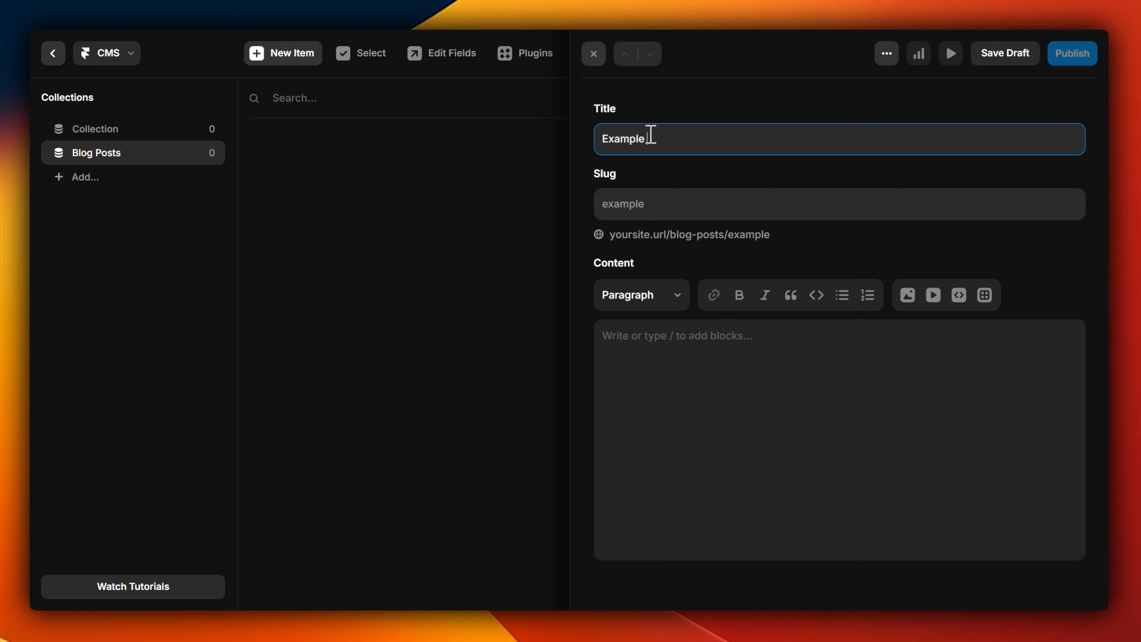
pyautogui.write(' Blog Post 1')
pyautogui.click(724, 410)
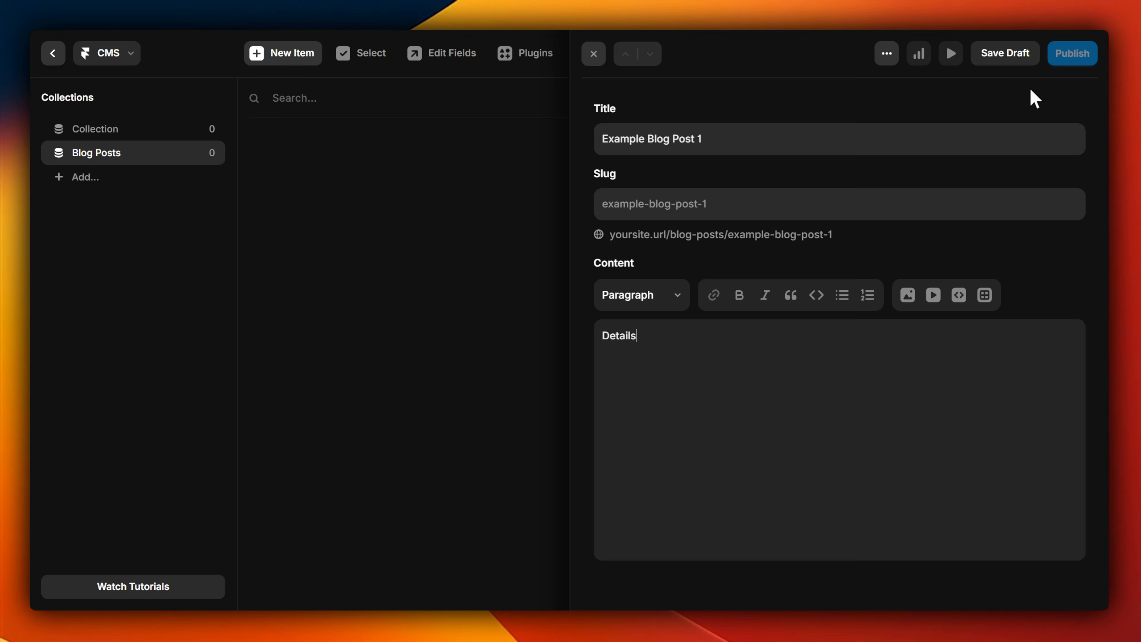
pyautogui.click(1013, 59)
pyautogui.click(472, 298)
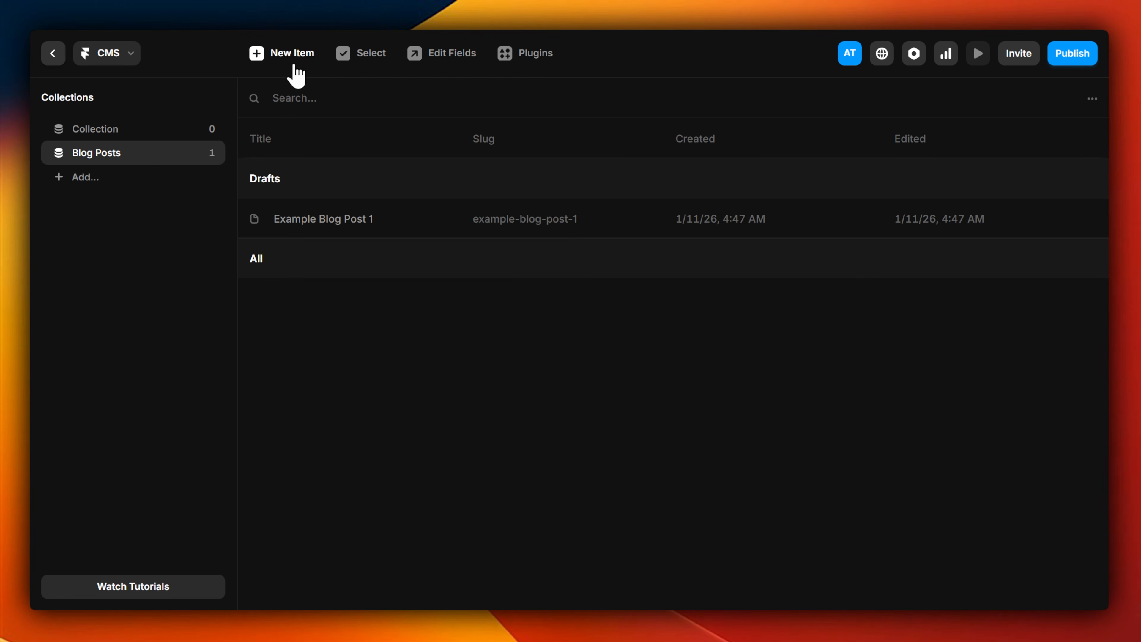
# Step: Create a second Blog Posts item titled "Example 2" with the content "More details" and save it as a draft
pyautogui.click(282, 54)
pyautogui.click(677, 146)
pyautogui.write('Example 2')
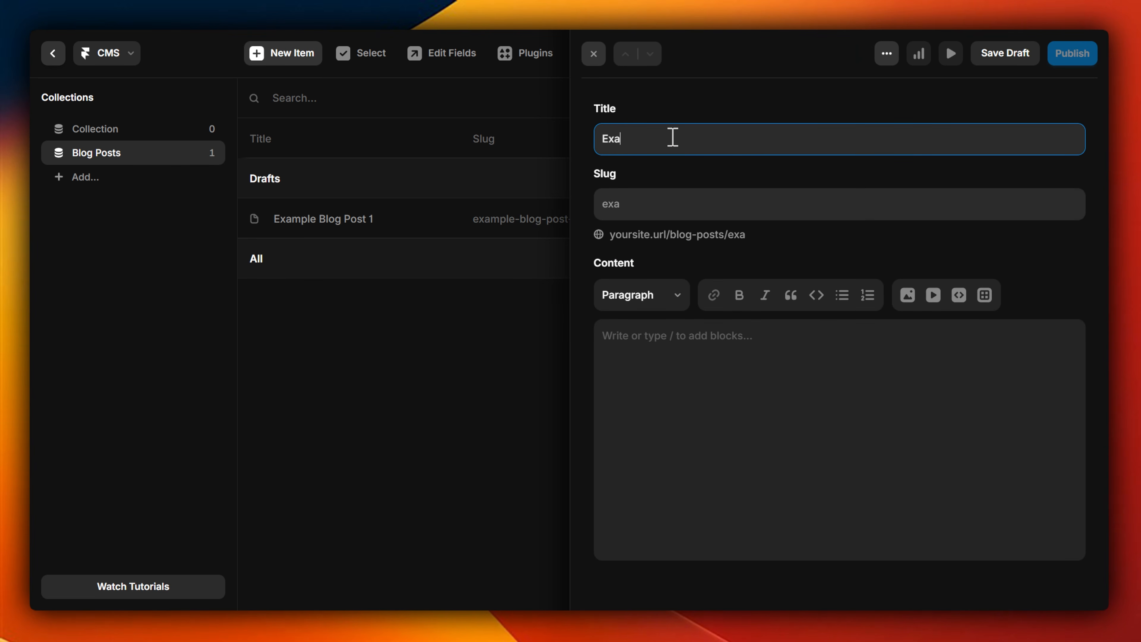
pyautogui.click(740, 427)
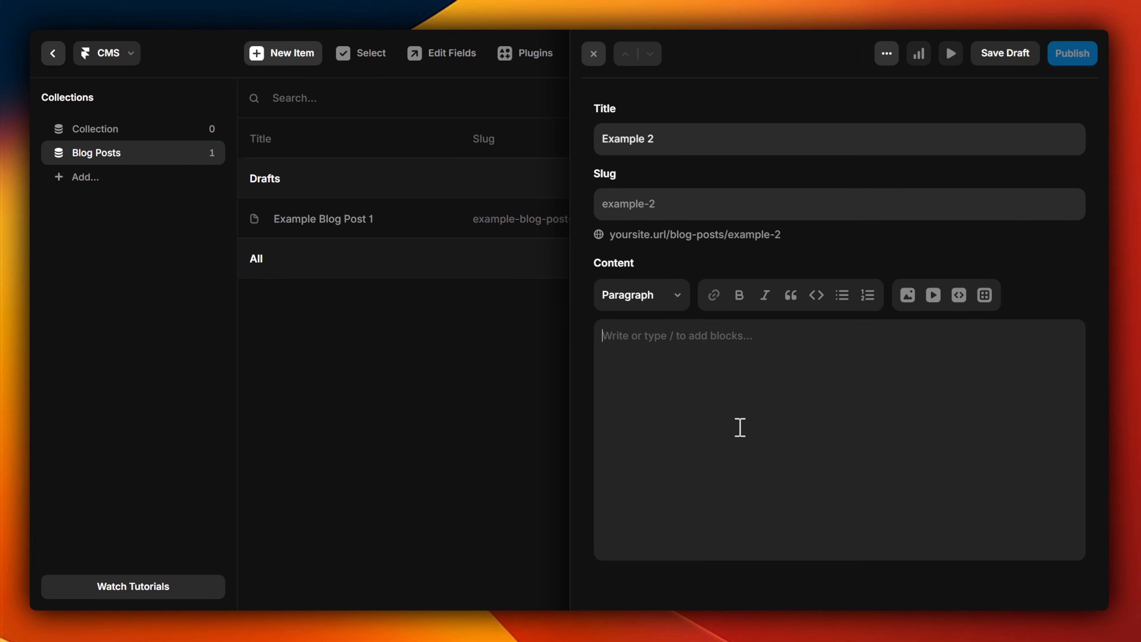
pyautogui.click(1003, 53)
pyautogui.click(454, 370)
# Step: Undraft both the "Example Blog Post 1" and "Example 2" items so they are ready for publishing
pyautogui.click(342, 259)
pyautogui.click(1074, 54)
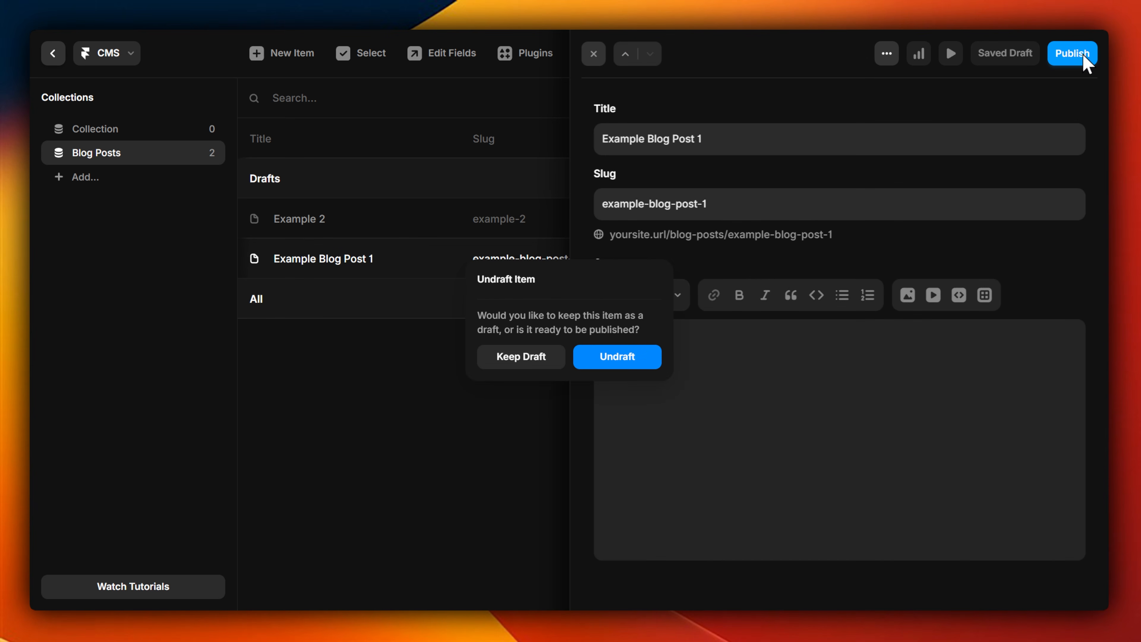
pyautogui.click(619, 357)
pyautogui.click(369, 216)
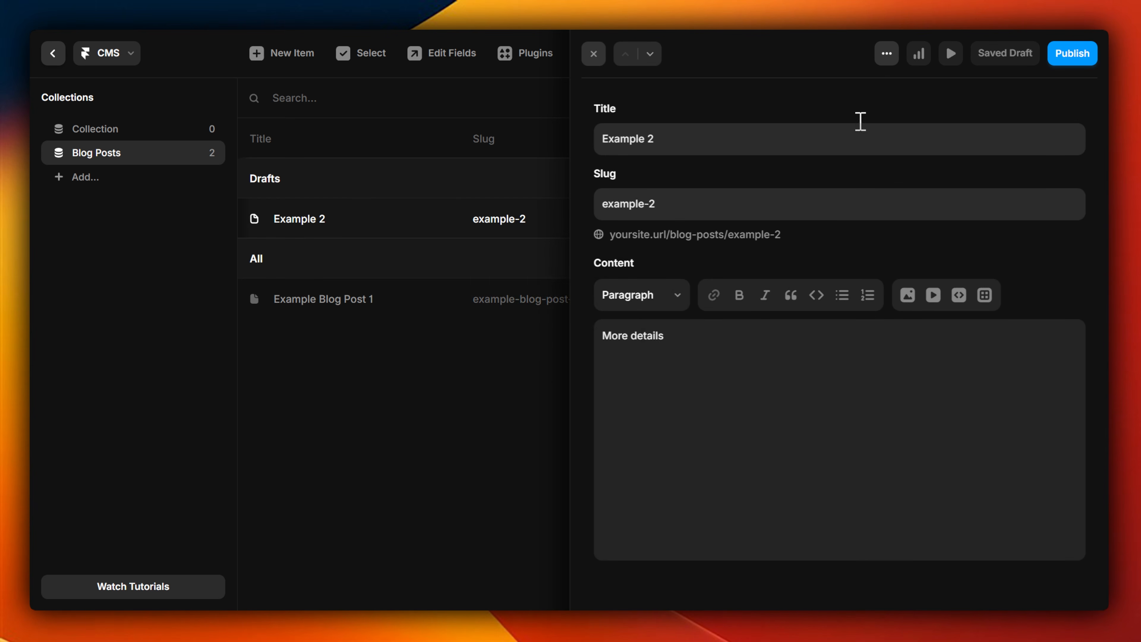
pyautogui.click(1072, 53)
pyautogui.click(619, 360)
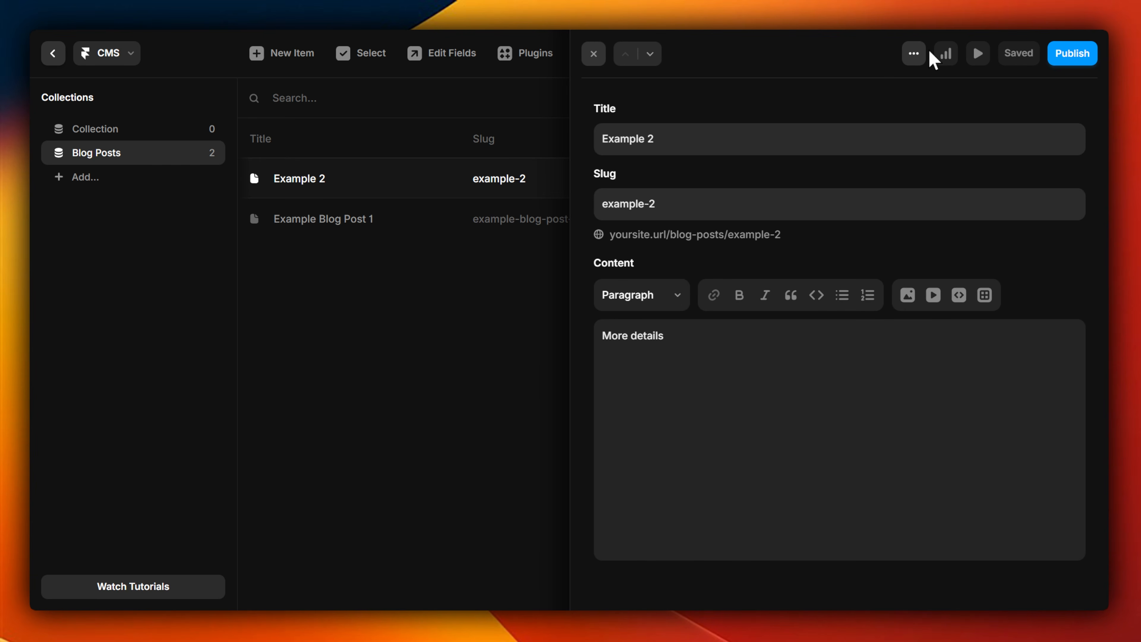
# Step: Review the Blog Posts collection's Slug and Content fields and add an Image field
pyautogui.click(914, 54)
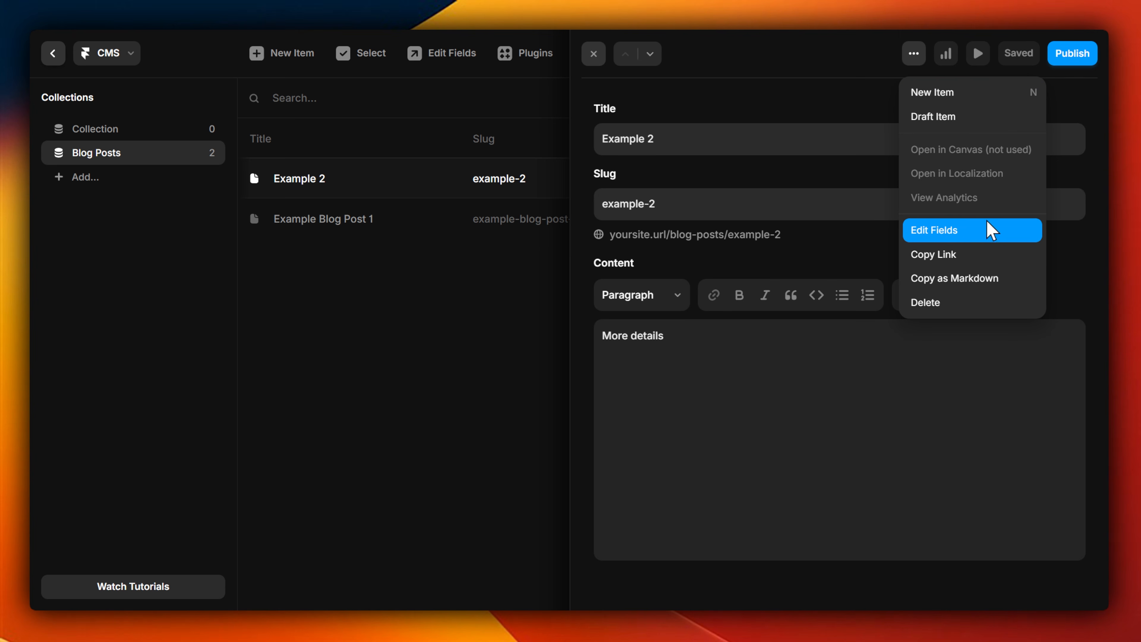
pyautogui.click(964, 234)
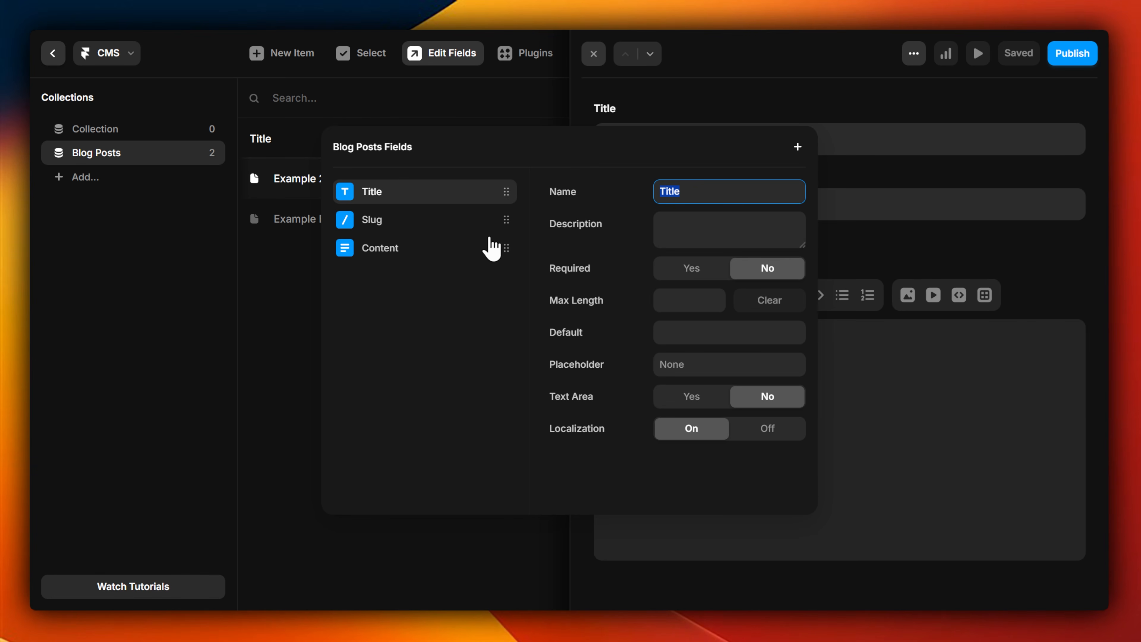
pyautogui.click(440, 220)
pyautogui.click(438, 247)
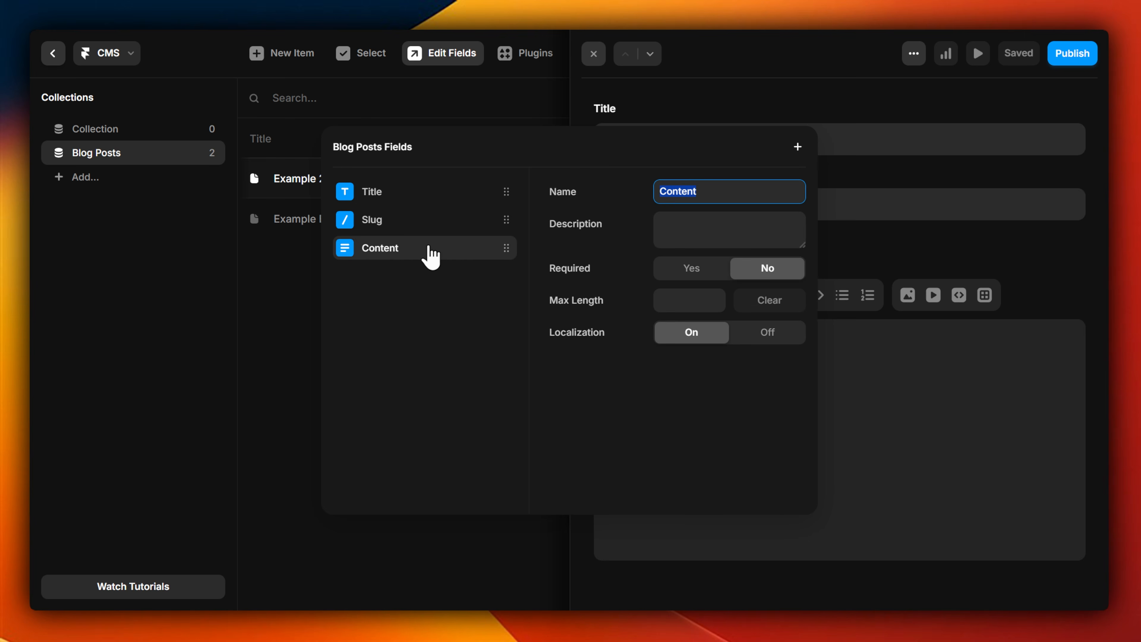
pyautogui.click(798, 147)
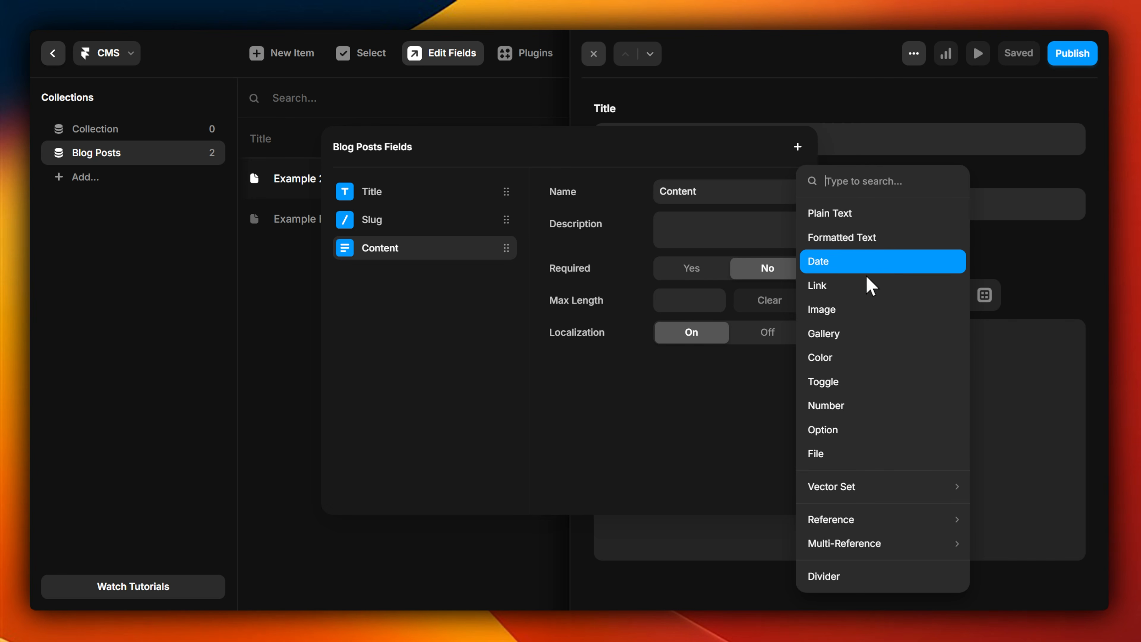
pyautogui.click(861, 310)
pyautogui.click(728, 351)
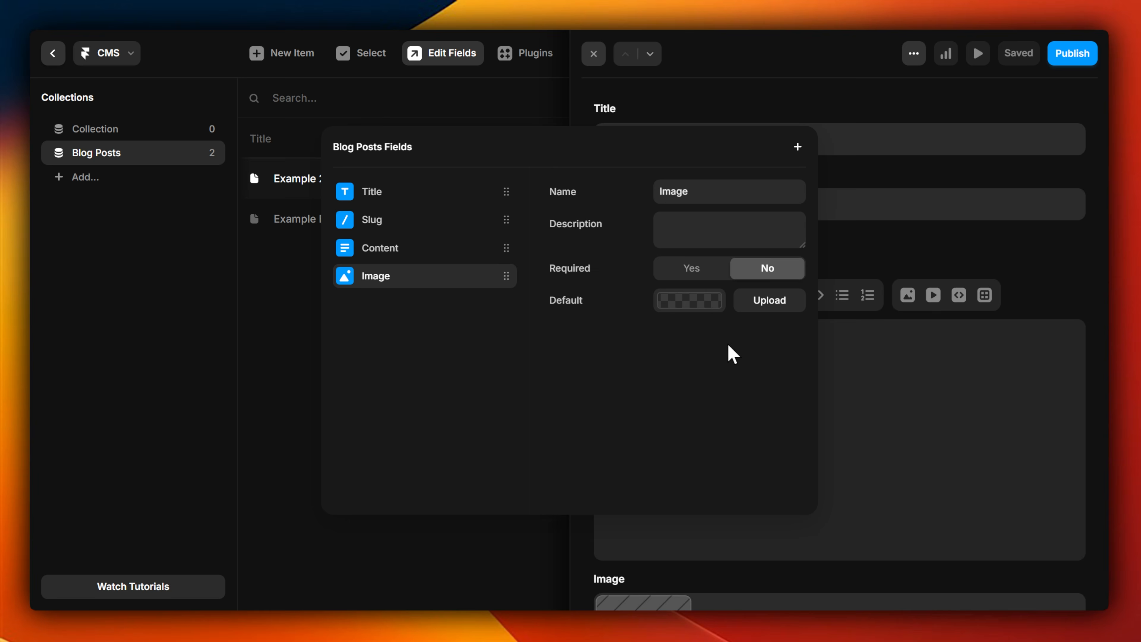
pyautogui.click(798, 148)
pyautogui.click(798, 148)
pyautogui.click(961, 273)
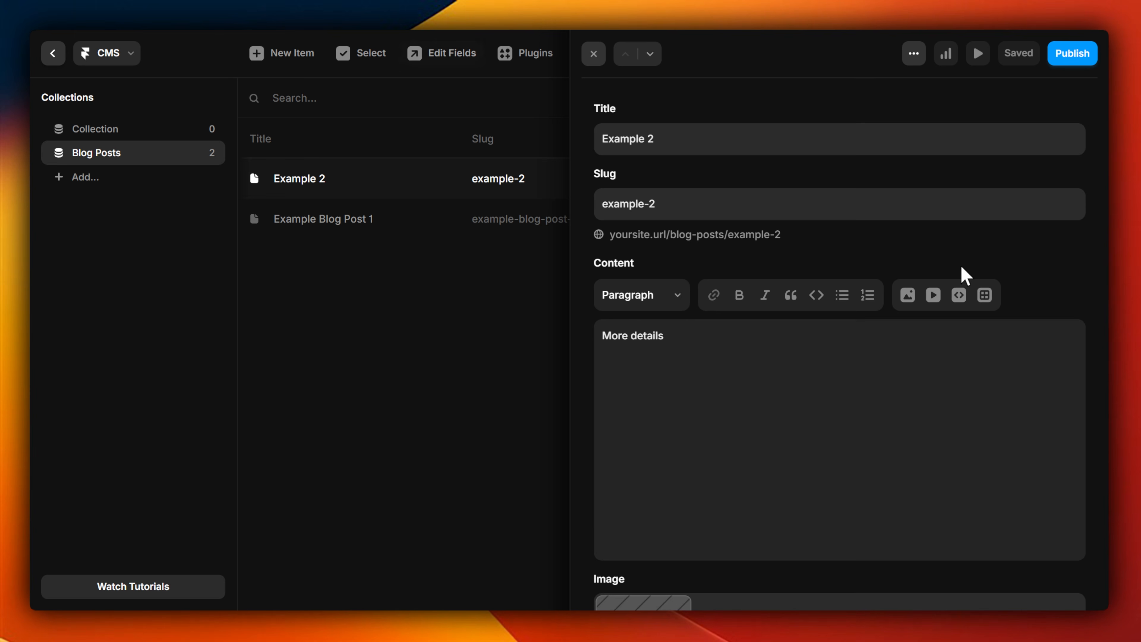
# Step: Upload Hero_Idle.gif as the image of the "Example 2" post and close the item
pyautogui.scroll(-3, 754, 450)
pyautogui.click(652, 546)
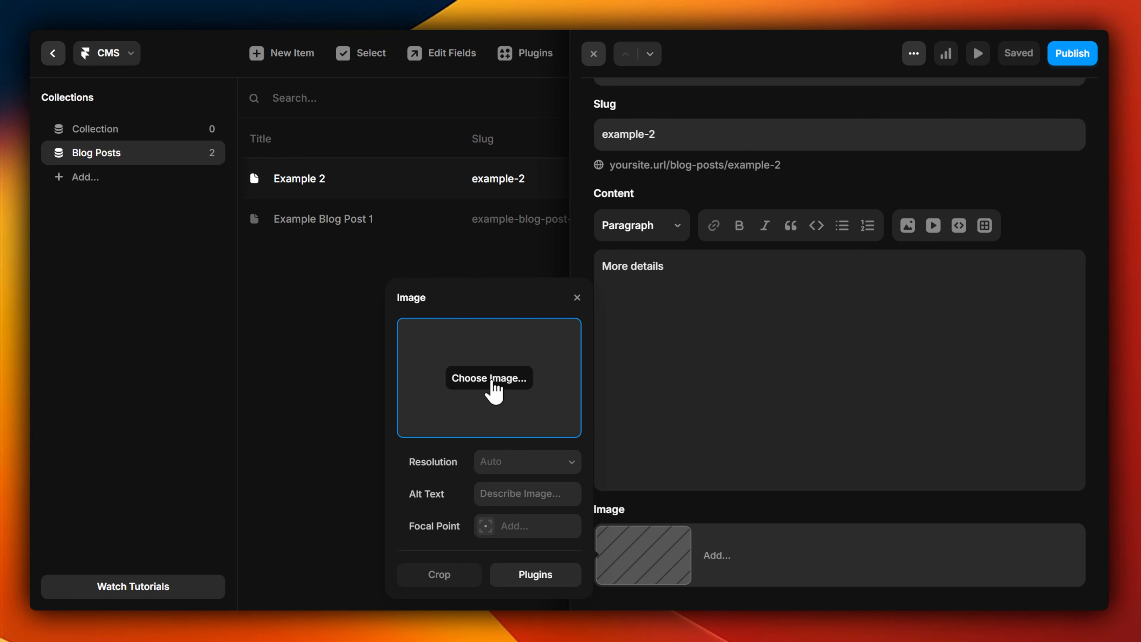
pyautogui.click(492, 382)
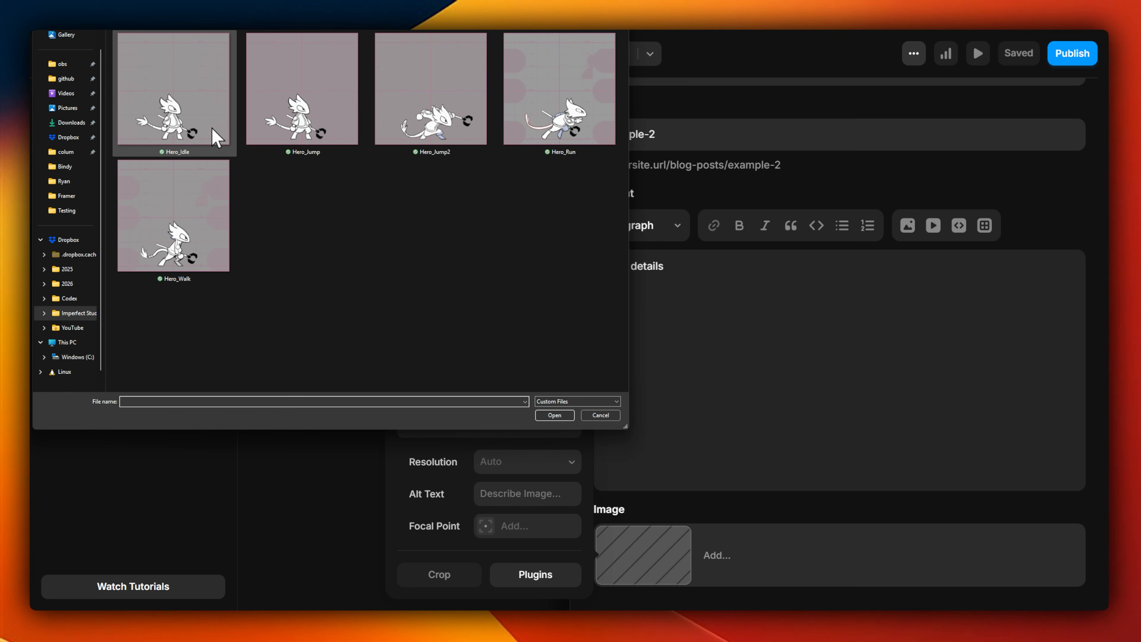
pyautogui.doubleClick(193, 79)
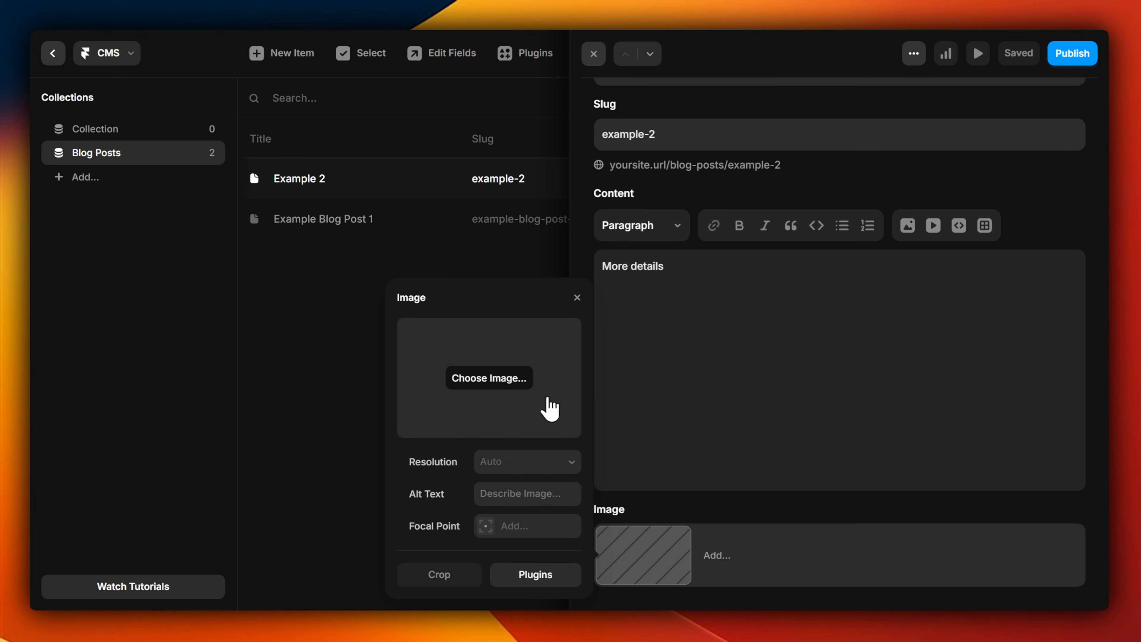
pyautogui.click(577, 298)
pyautogui.press('Escape')
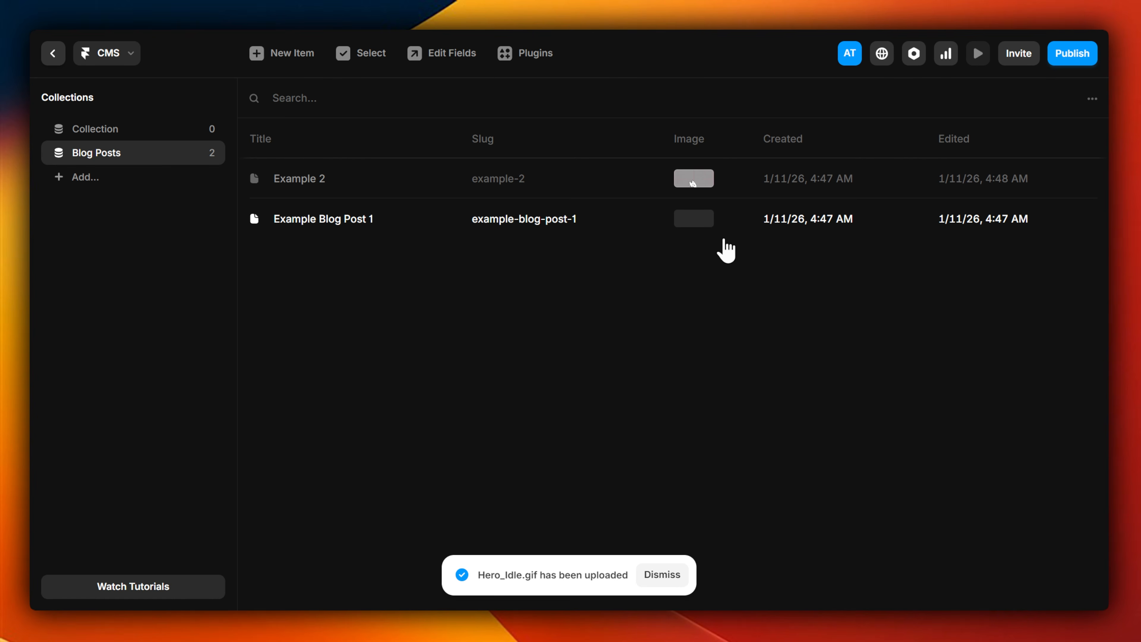
# Step: Return to the Home page canvas and insert the light "Meet Framer" section with Sign Up and Download buttons above the hero
pyautogui.click(58, 61)
pyautogui.click(102, 56)
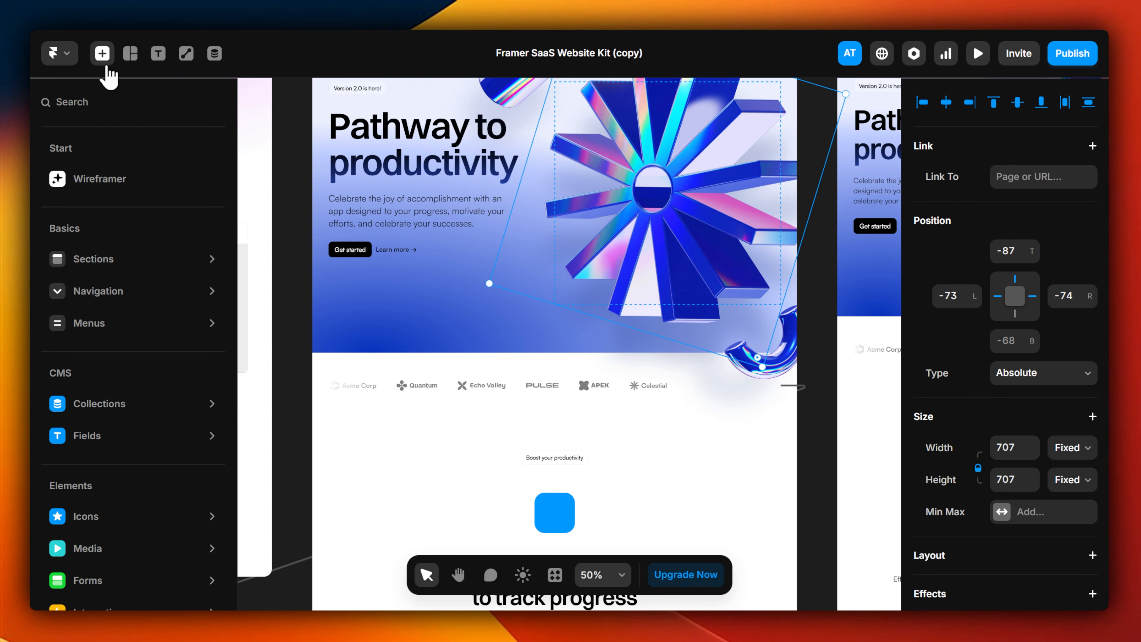
pyautogui.moveTo(214, 270)
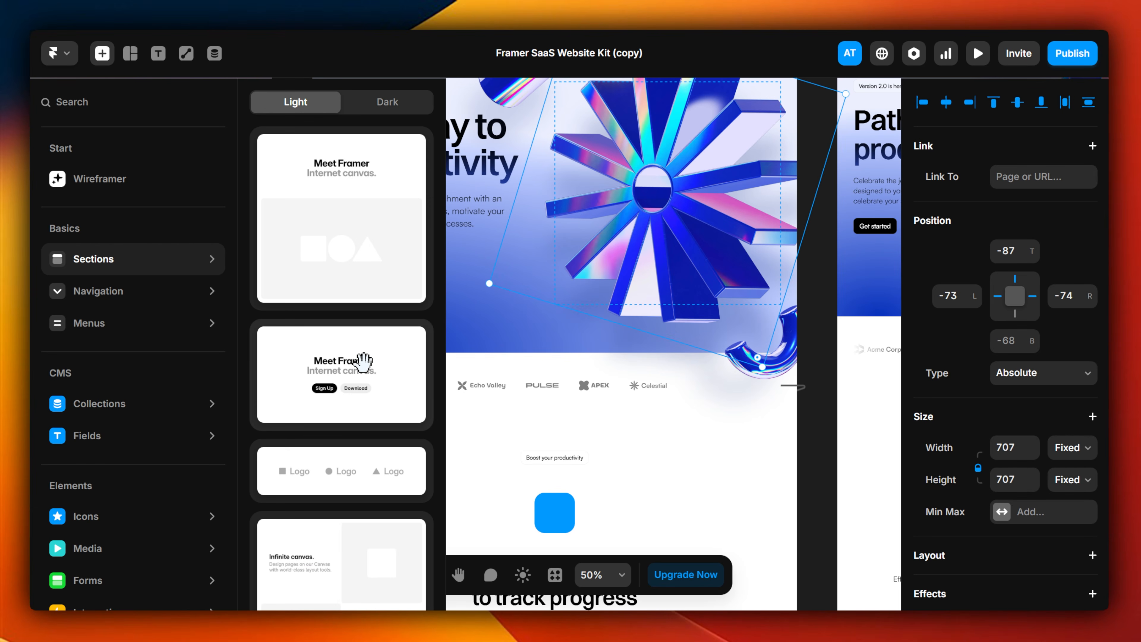
pyautogui.moveTo(364, 361); pyautogui.dragTo(540, 357)
pyautogui.scroll(5, 629, 288)
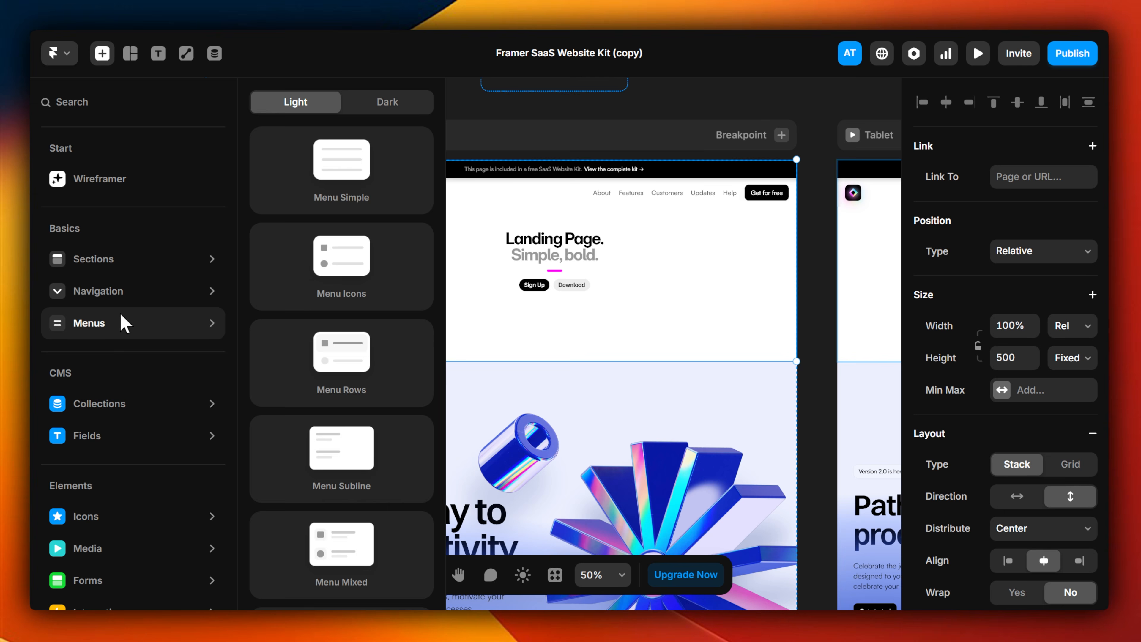
# Step: Insert the Blog Posts collection list above the "Landing Page." heading in the new section
pyautogui.scroll(-3, 155, 449)
pyautogui.moveTo(153, 287)
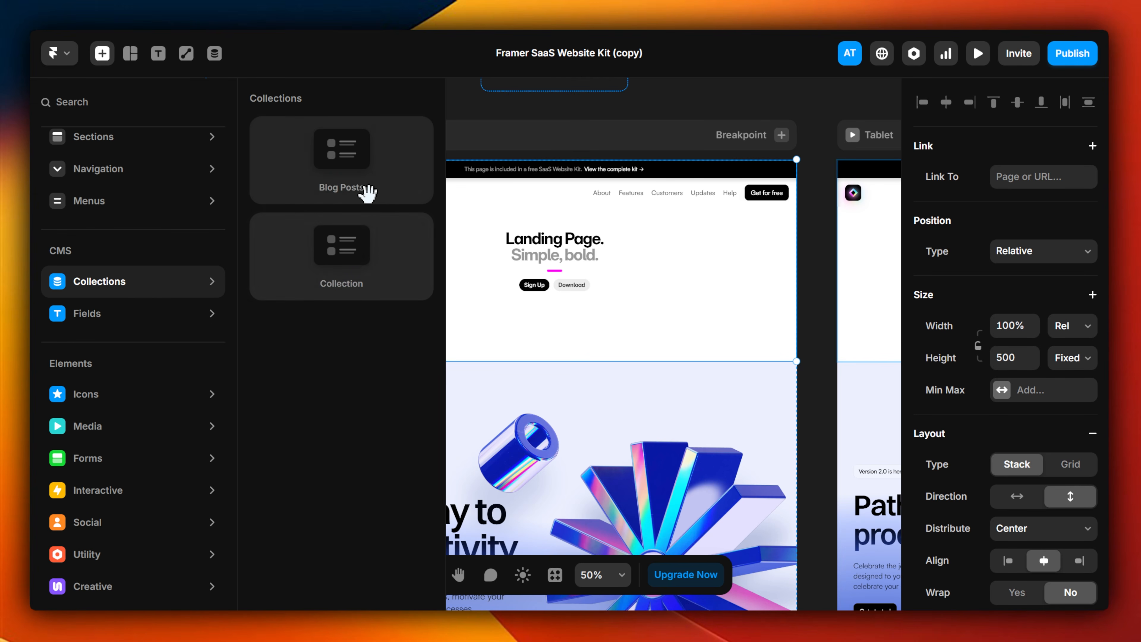
pyautogui.moveTo(371, 169); pyautogui.dragTo(622, 243)
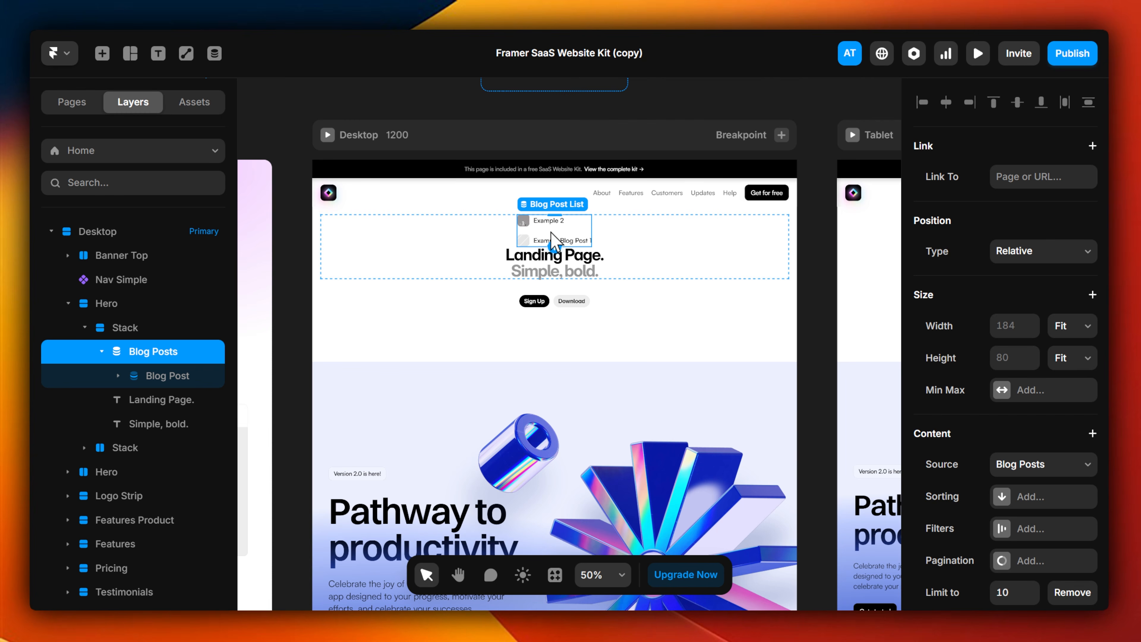
pyautogui.scroll(5, 556, 238)
pyautogui.scroll(5, 552, 229)
pyautogui.scroll(-5, 536, 227)
# Step: Examine the Image and Title layers of the Blog Post entry in the inserted list
pyautogui.click(533, 215)
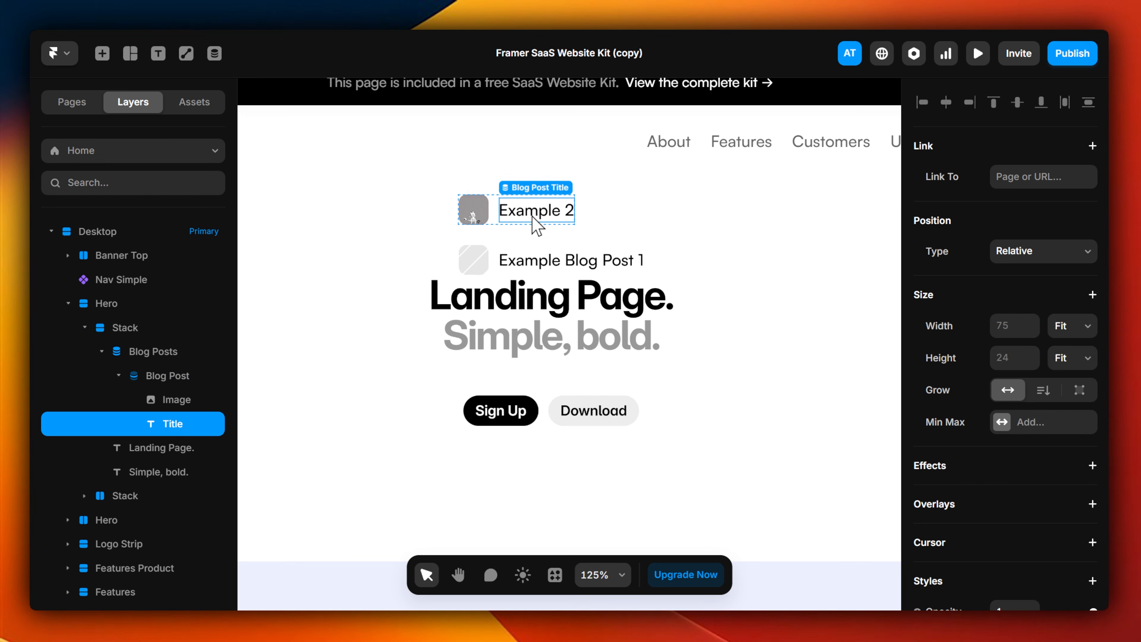
pyautogui.click(548, 258)
pyautogui.click(124, 380)
pyautogui.click(170, 402)
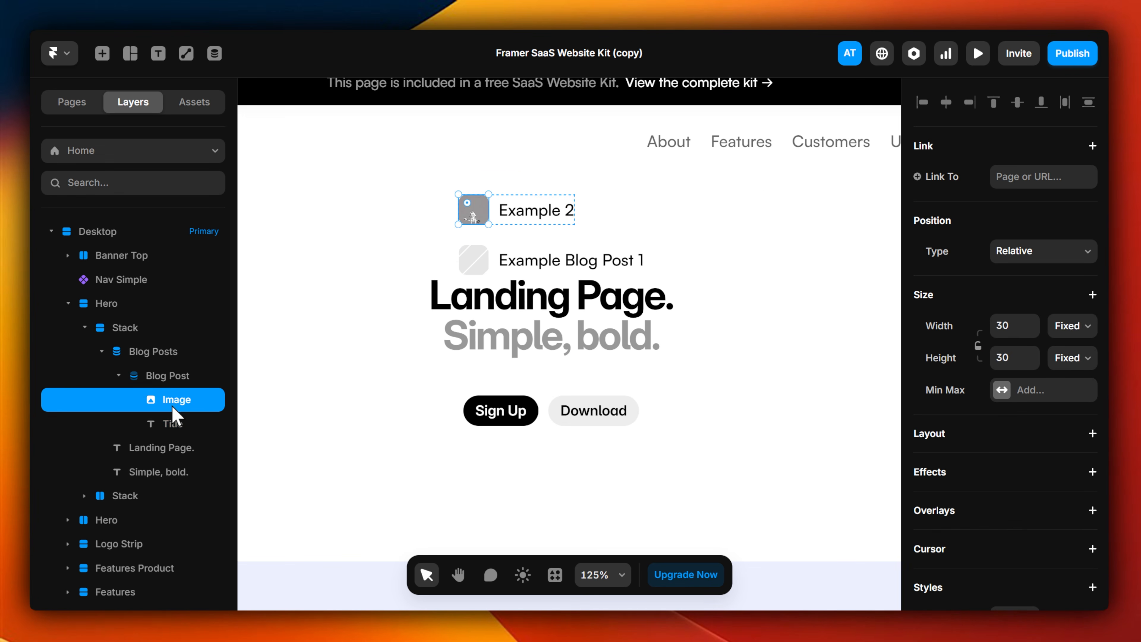
pyautogui.click(171, 428)
pyautogui.click(166, 400)
# Step: Change the first listed post's title on the canvas to "Example Details here 2"
pyautogui.click(534, 210)
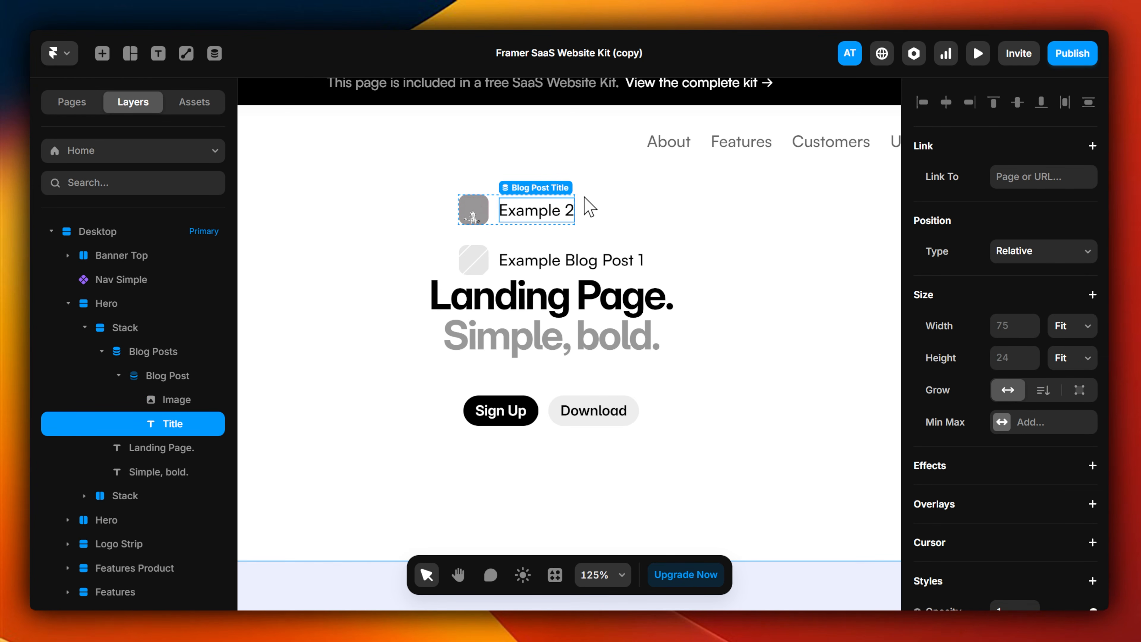
pyautogui.doubleClick(570, 210)
pyautogui.write('Details here')
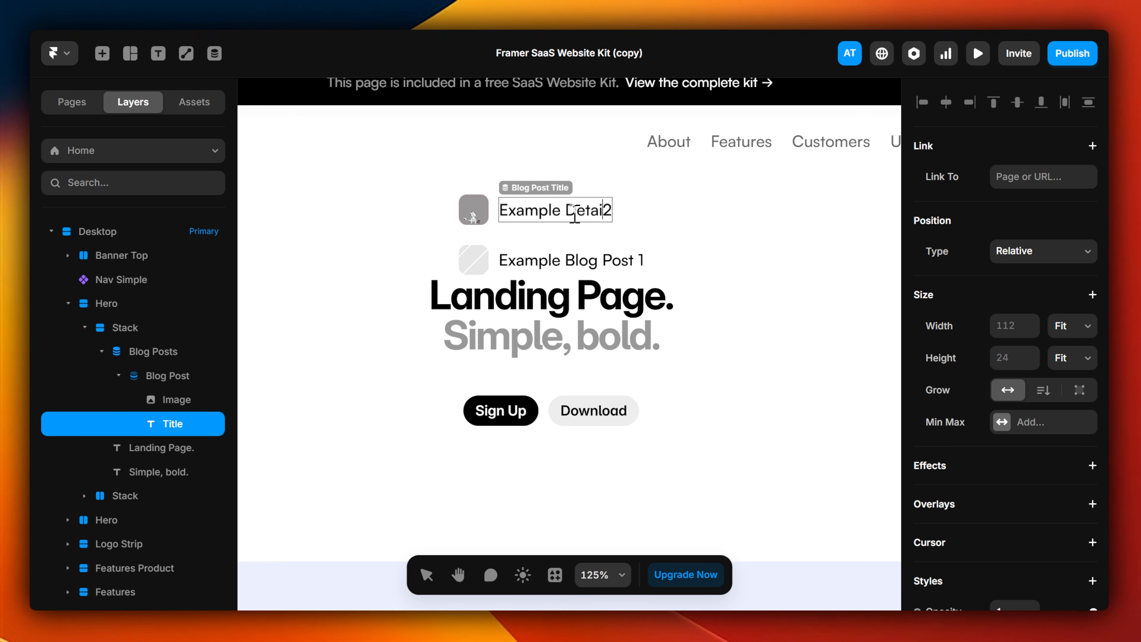
pyautogui.press('Escape')
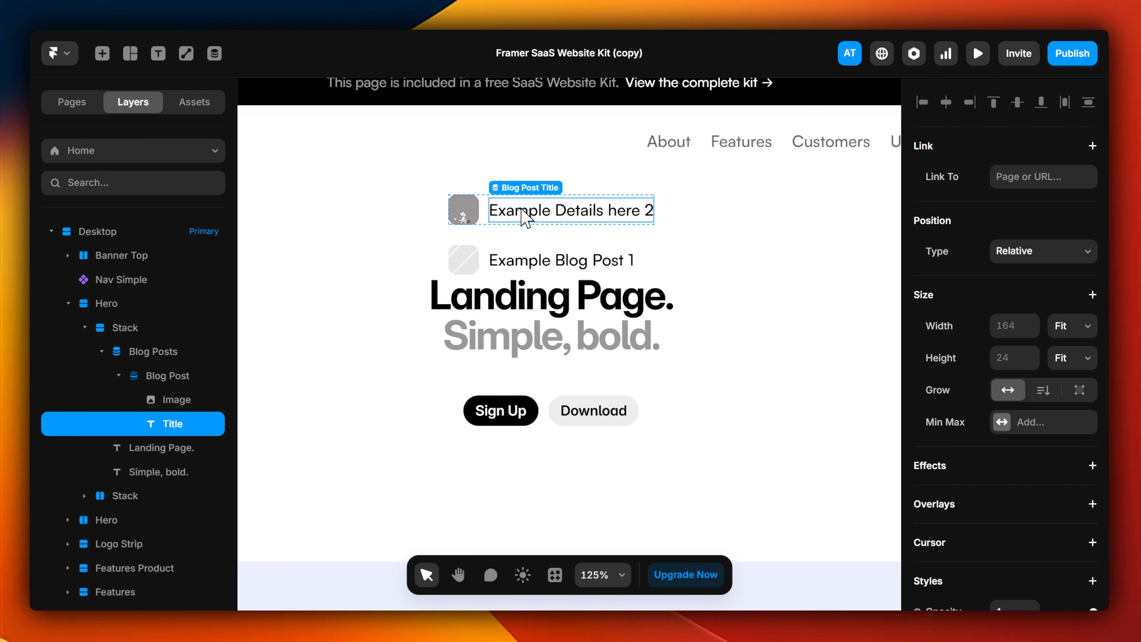
# Step: Check the edited post's title in the Blog Posts collection and return to the canvas
pyautogui.click(214, 53)
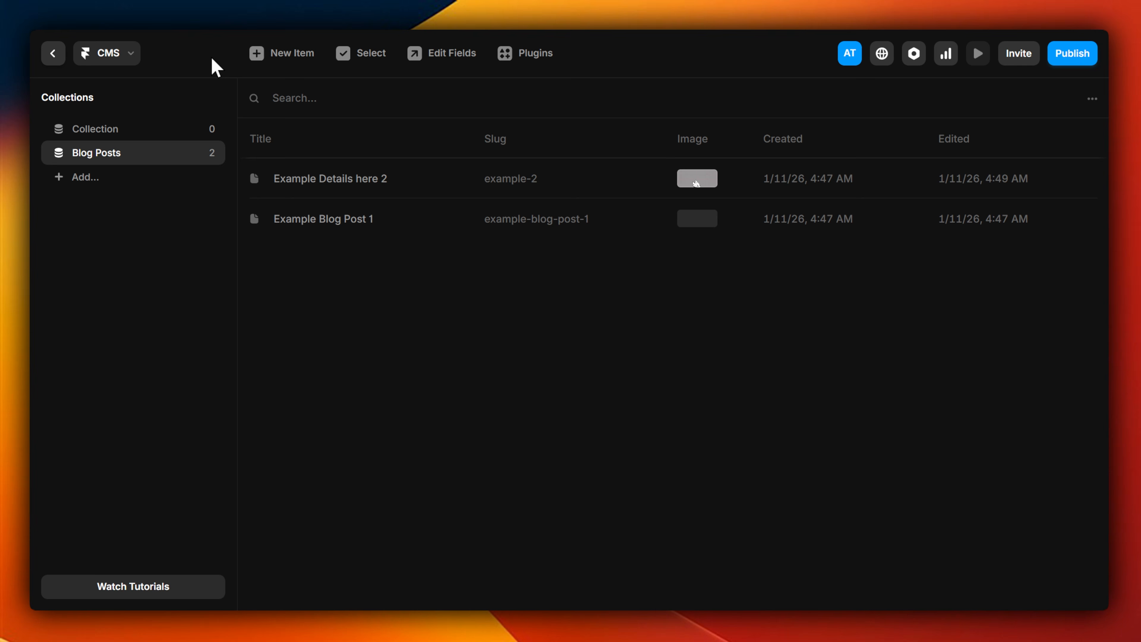
pyautogui.click(370, 186)
pyautogui.moveTo(717, 140); pyautogui.dragTo(587, 140)
pyautogui.click(53, 53)
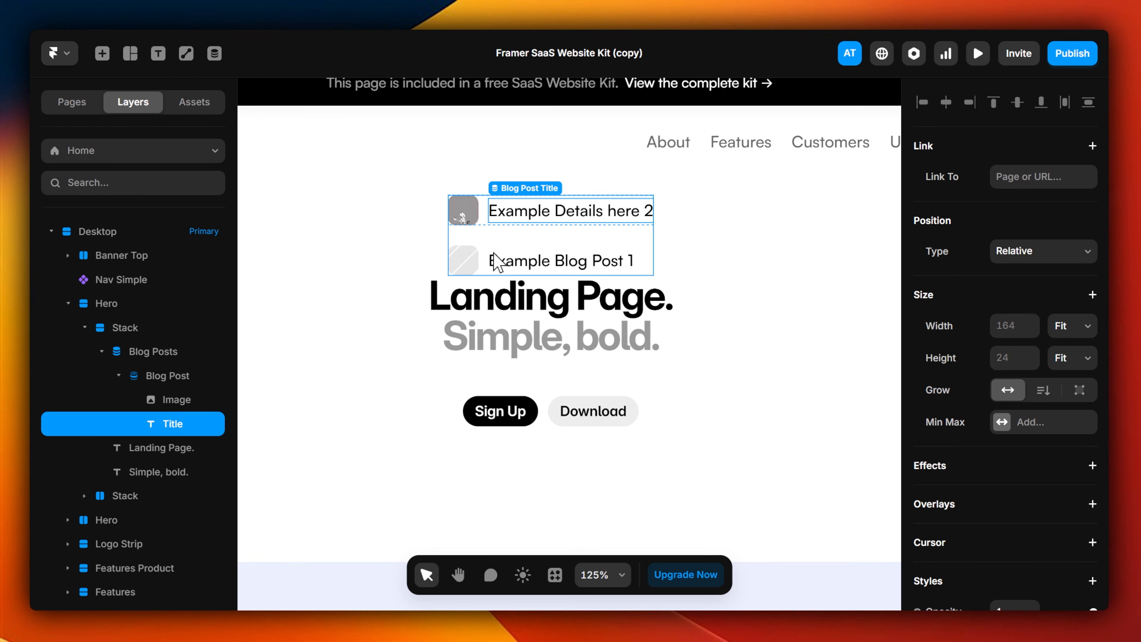
# Step: Select the Blog Posts list and collapse the Blog Posts, Hero and Desktop layer groups
pyautogui.click(545, 272)
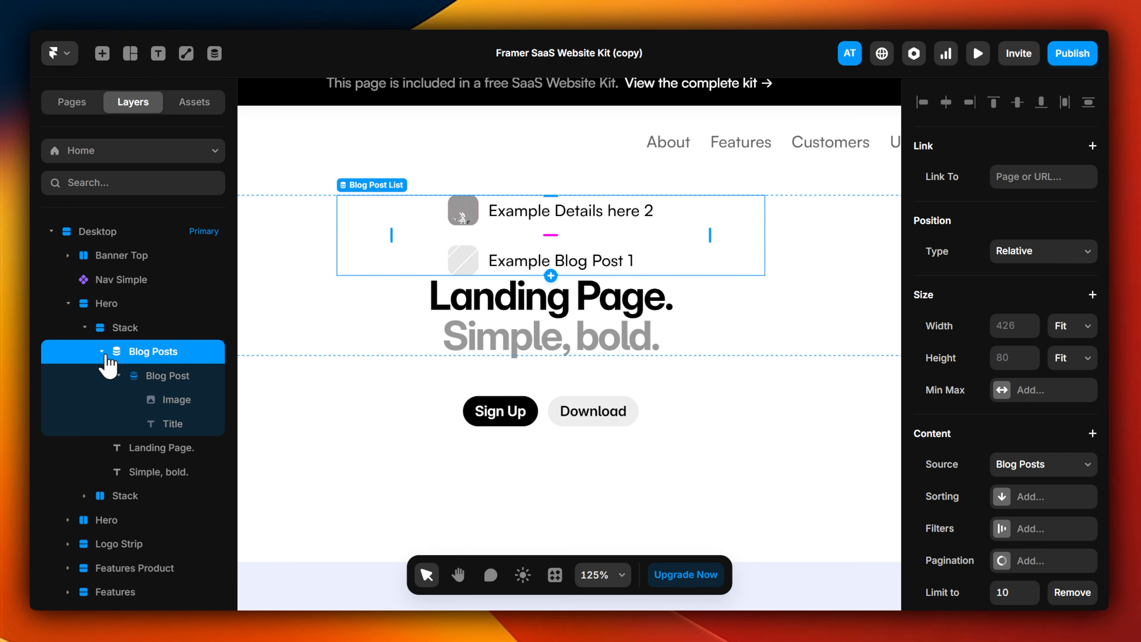
pyautogui.click(102, 351)
pyautogui.click(68, 302)
pyautogui.click(51, 231)
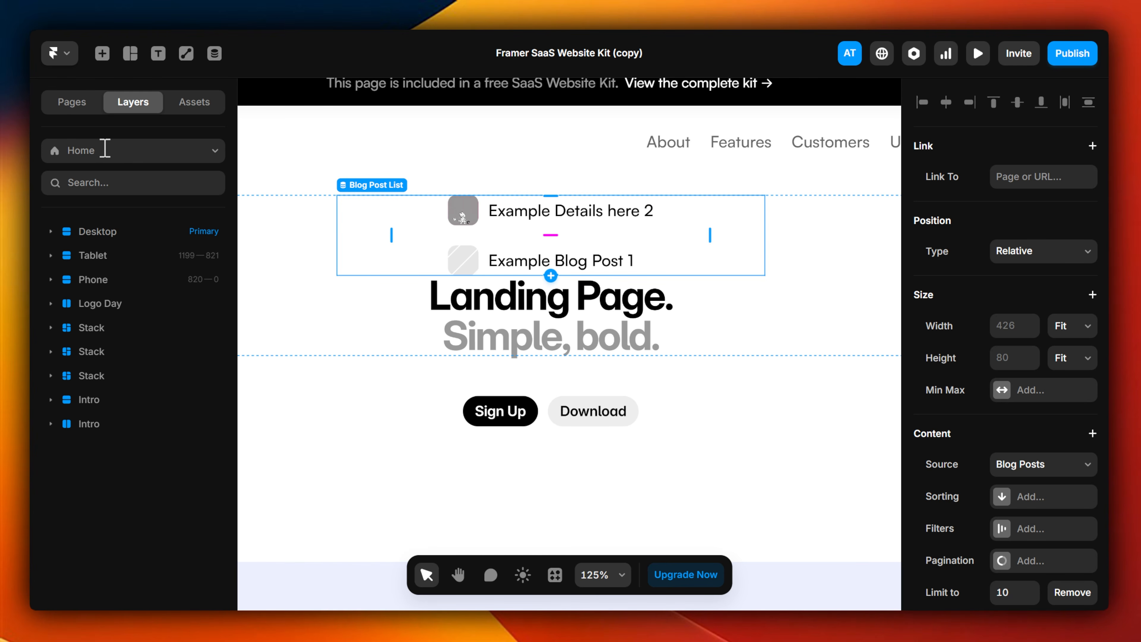
# Step: Add a new CMS index page for the Blog Posts collection
pyautogui.click(73, 106)
pyautogui.click(220, 232)
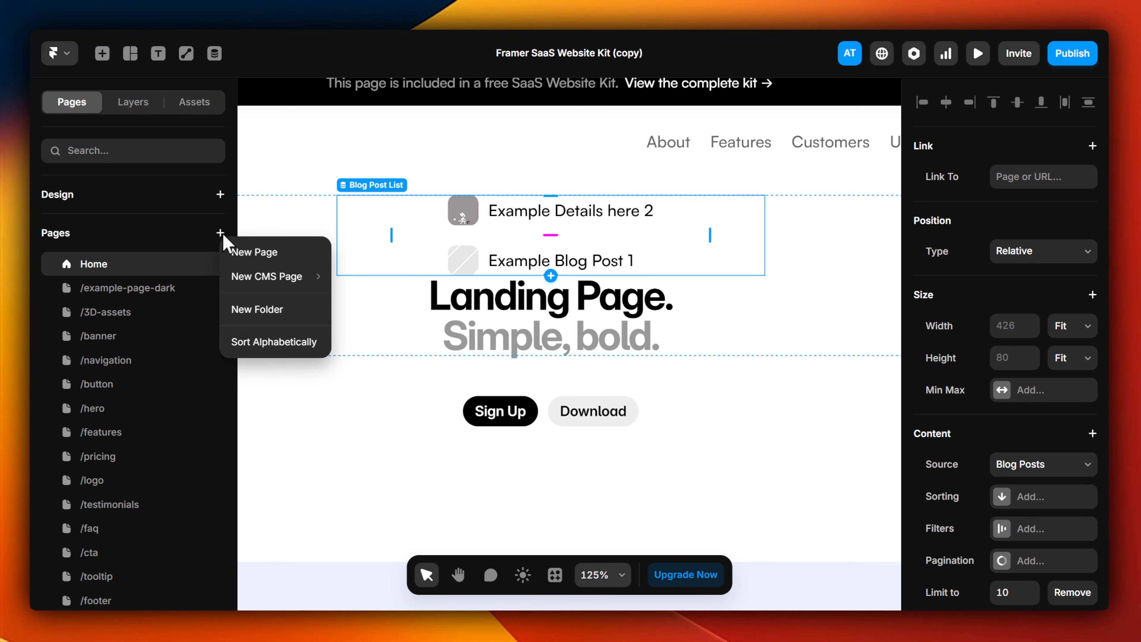
pyautogui.moveTo(268, 278)
pyautogui.moveTo(387, 301)
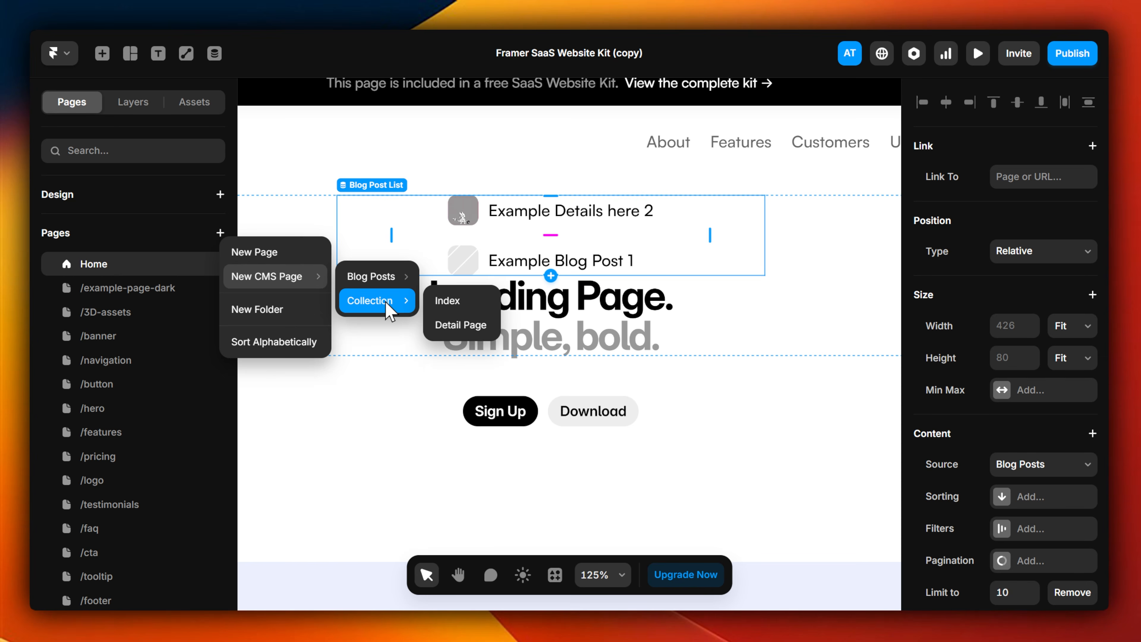
pyautogui.moveTo(381, 279)
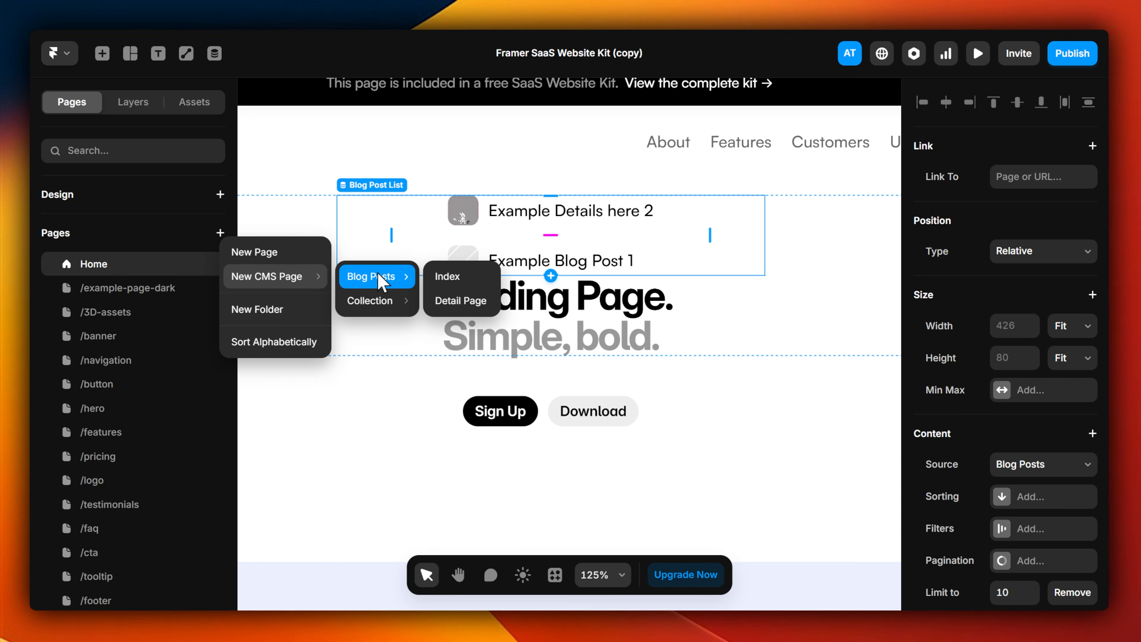
pyautogui.click(465, 278)
# Step: Inspect the post item, the Blog Posts list and the Desktop frame on the new index page
pyautogui.click(517, 351)
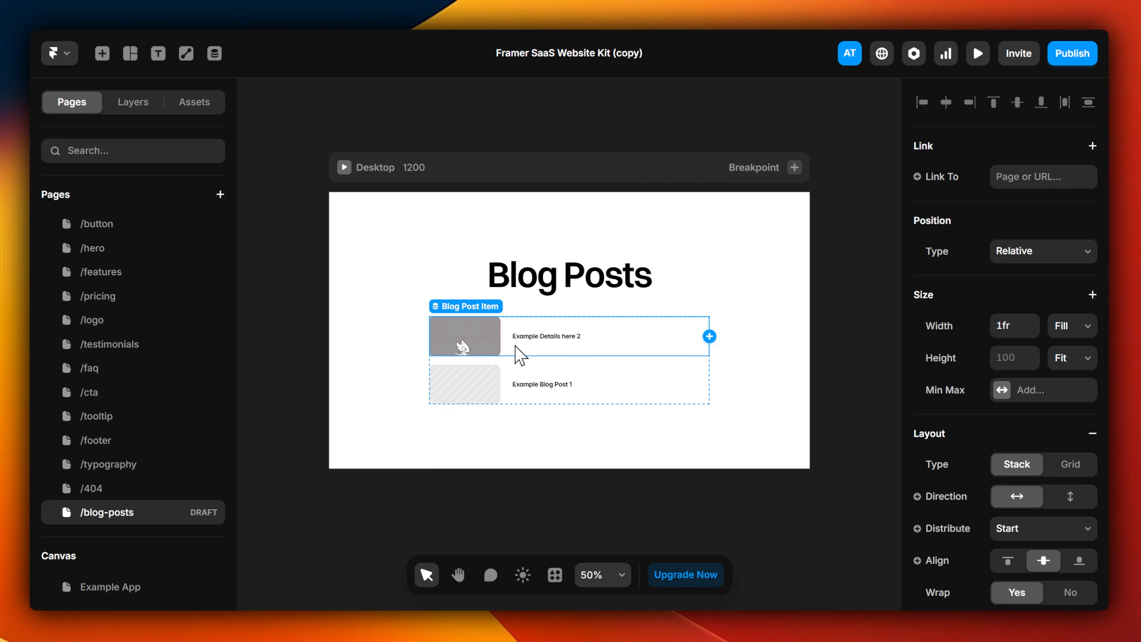
pyautogui.click(539, 387)
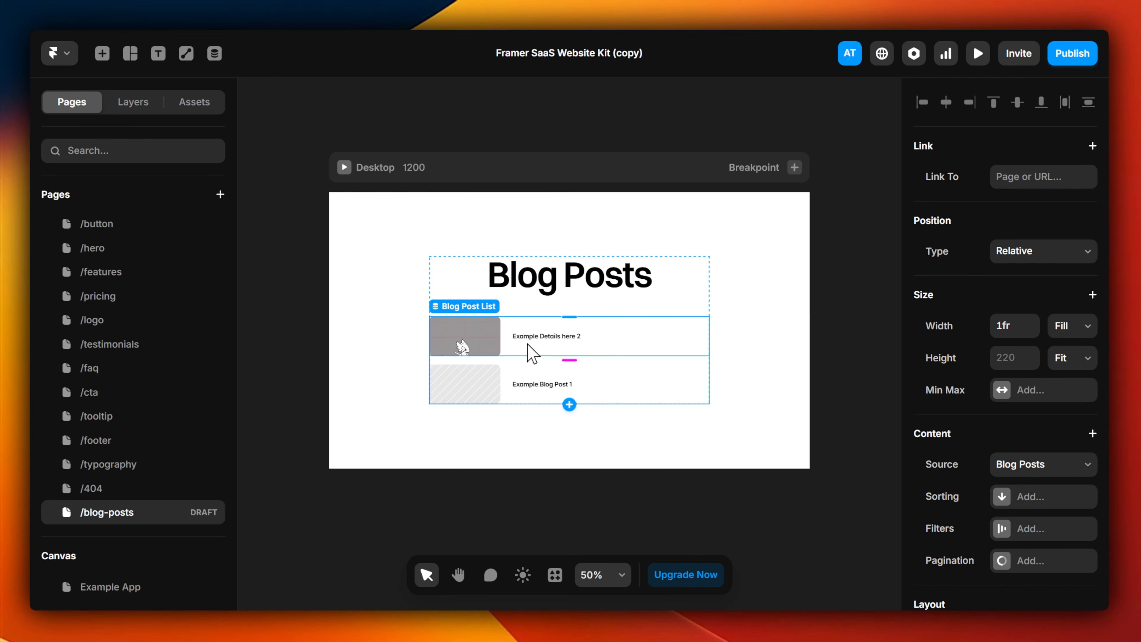
pyautogui.click(543, 171)
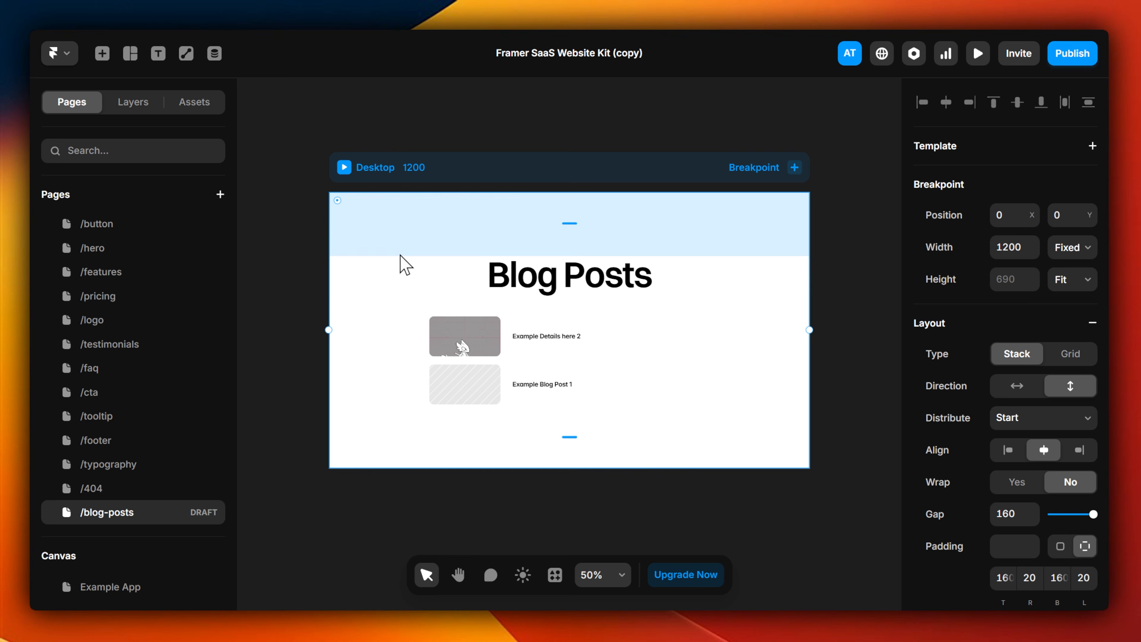
# Step: Add a CMS detail page for the Blog Posts collection and look over its template layout
pyautogui.moveTo(180, 523)
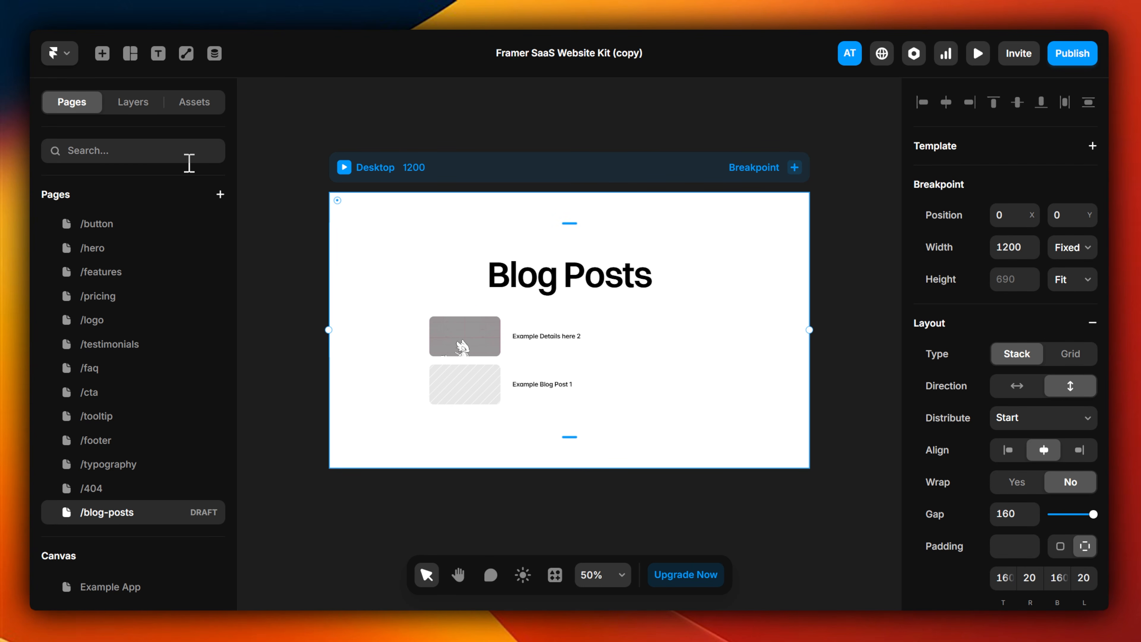
pyautogui.click(220, 194)
pyautogui.moveTo(270, 234)
pyautogui.moveTo(375, 265)
pyautogui.moveTo(364, 235)
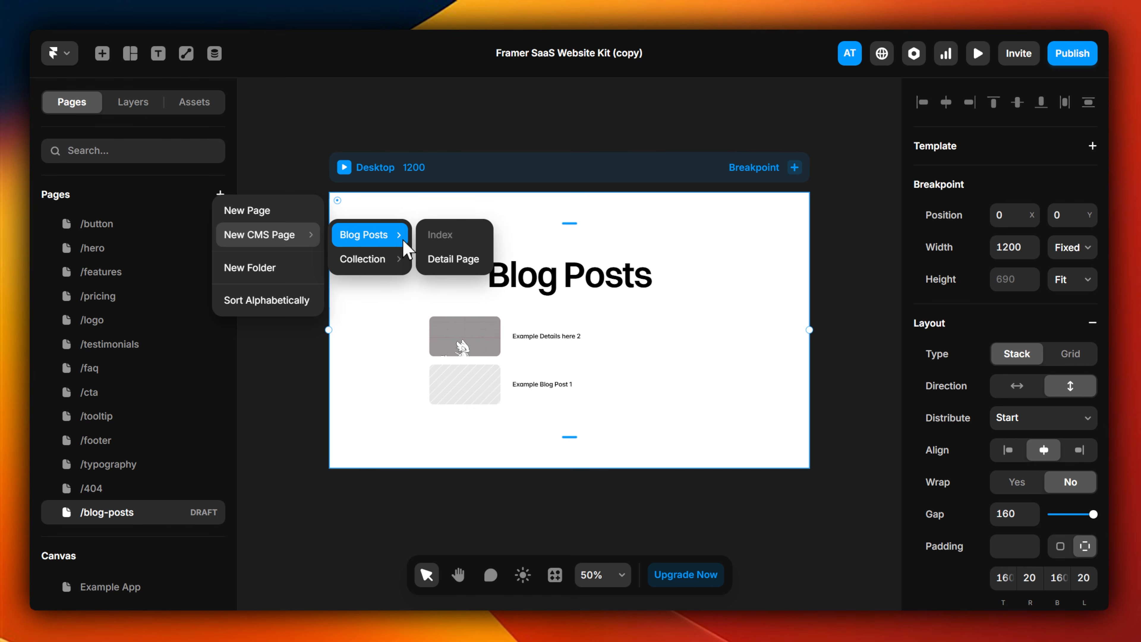
pyautogui.click(453, 259)
pyautogui.scroll(-3, 531, 311)
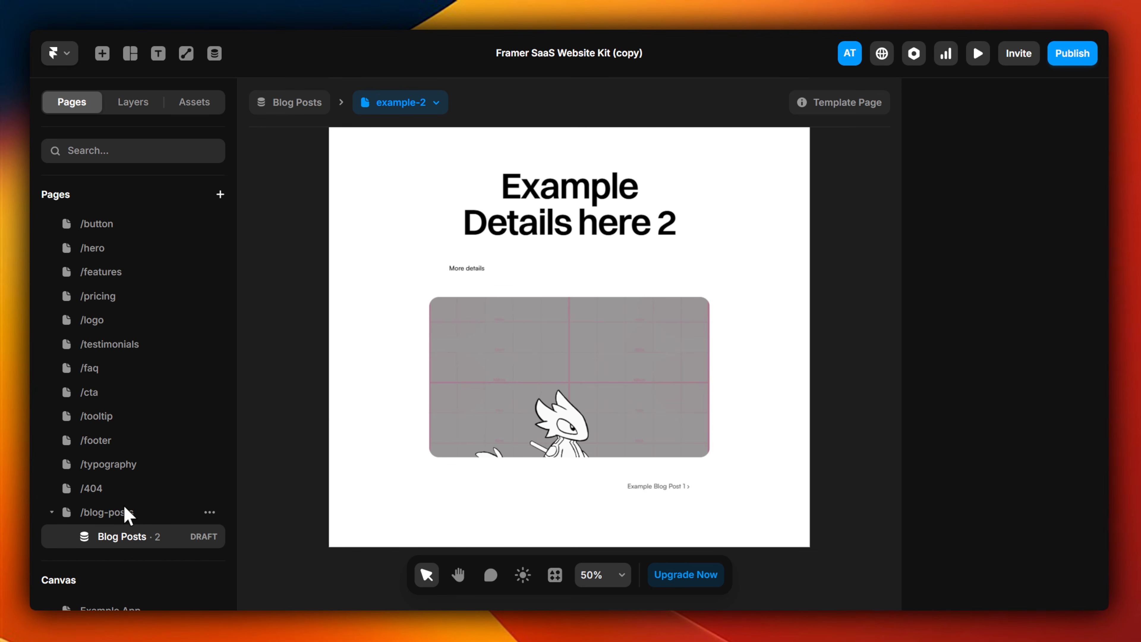
# Step: Switch between the /blog-posts index page and its nested Blog Posts detail page to compare them
pyautogui.click(121, 512)
pyautogui.click(134, 537)
pyautogui.click(134, 520)
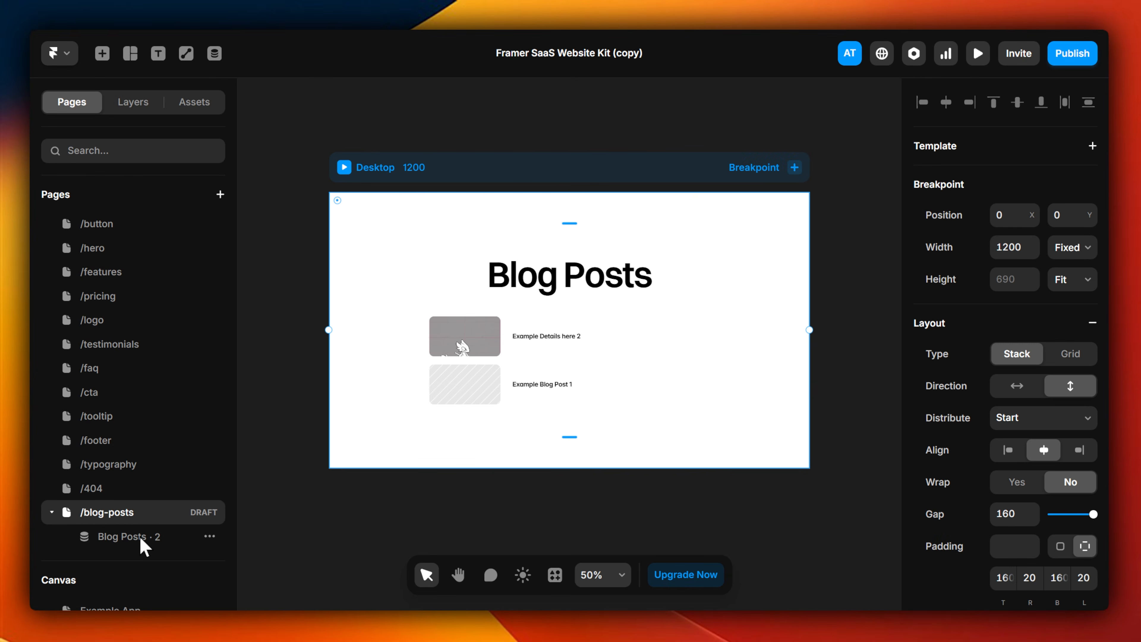
pyautogui.click(144, 541)
pyautogui.click(451, 379)
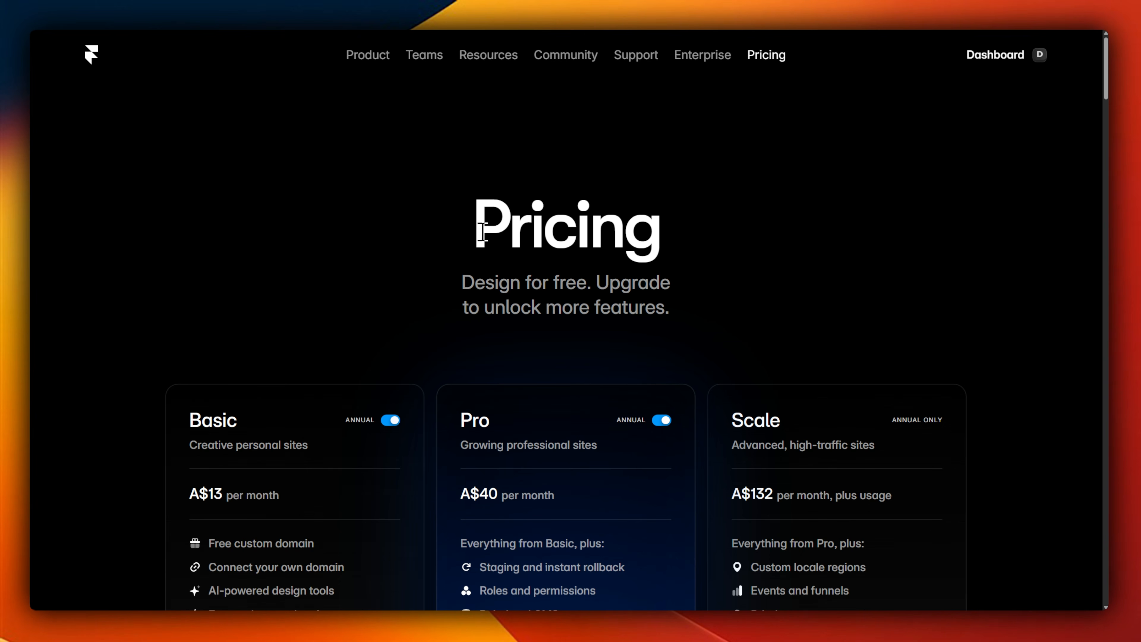
# Step: Switch to Framer's pricing page and turn off annual billing for the plan prices
pyautogui.moveTo(472, 238); pyautogui.dragTo(671, 227)
pyautogui.click(672, 226)
pyautogui.scroll(-3, 685, 234)
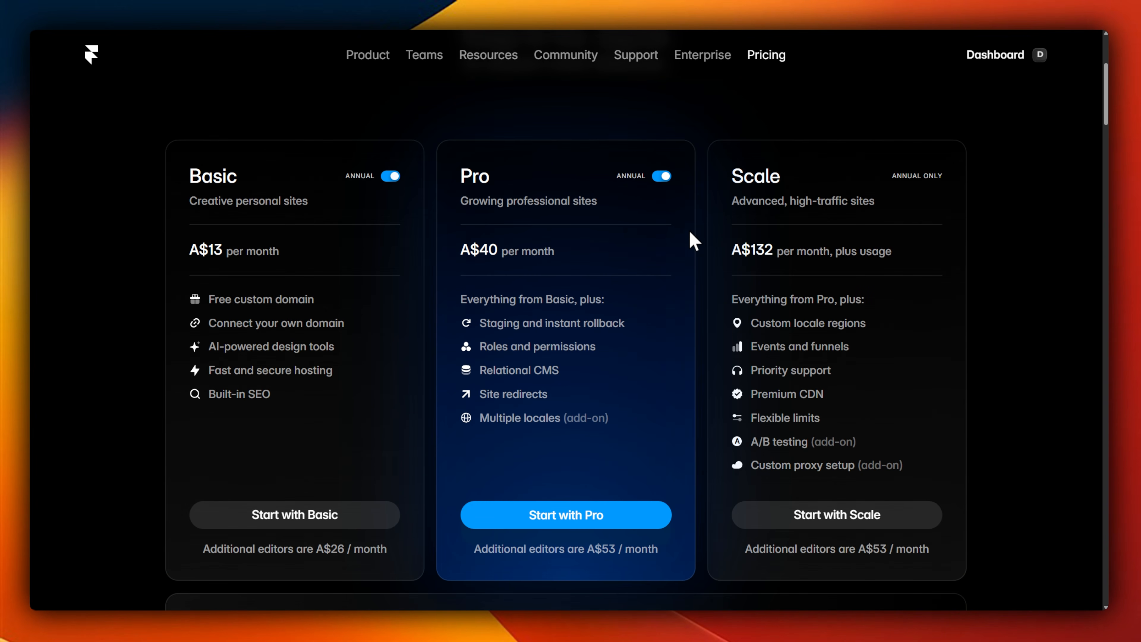
pyautogui.click(660, 180)
pyautogui.scroll(5, 726, 318)
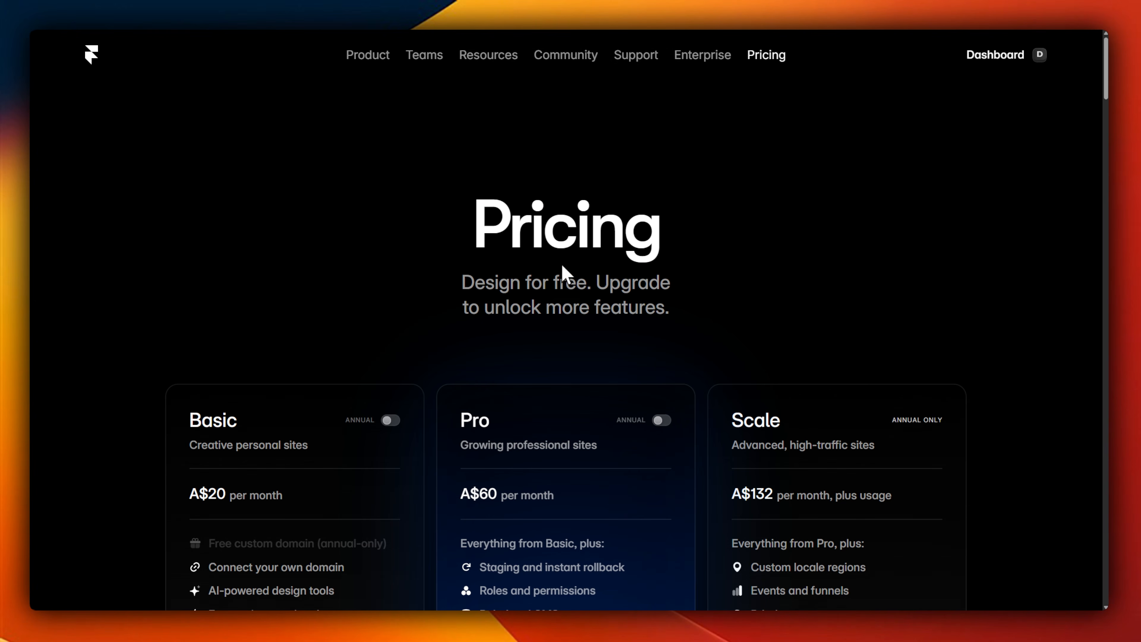
# Step: Review the Basic, Pro and Scale plan cards with annual billing off
pyautogui.moveTo(473, 228); pyautogui.dragTo(702, 227)
pyautogui.click(703, 228)
pyautogui.scroll(-5, 702, 228)
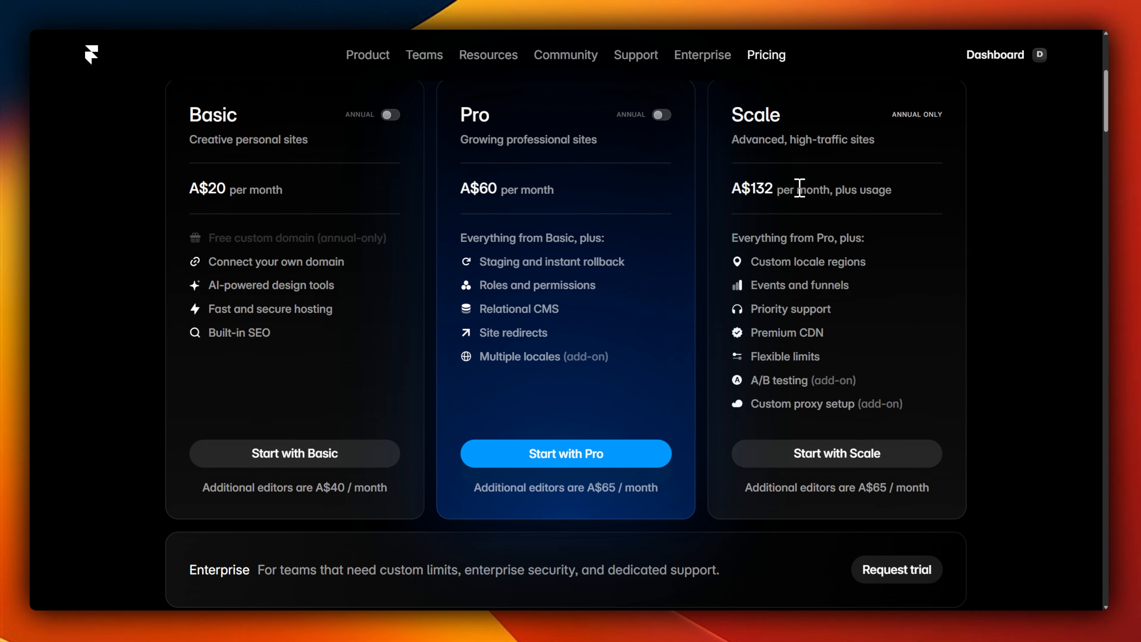
# Step: Examine the plan comparison table across Basic, Pro and Scale, from the site page and CMS limits to the Live collaboration section
pyautogui.moveTo(1103, 105); pyautogui.dragTo(1096, 198)
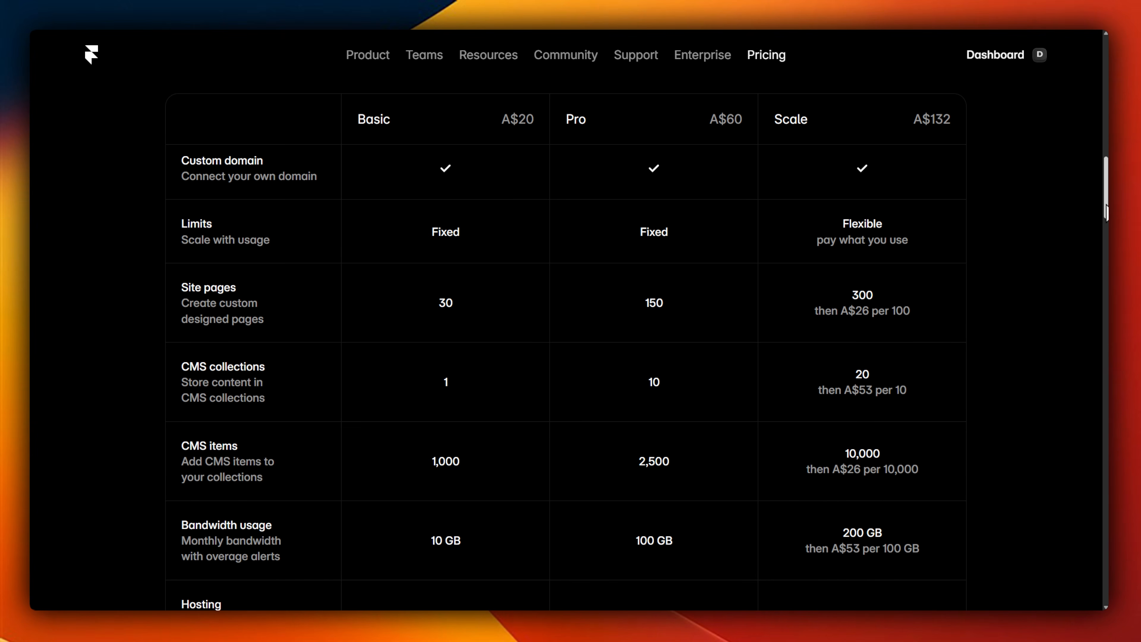
pyautogui.moveTo(1104, 213); pyautogui.dragTo(1103, 222)
pyautogui.moveTo(407, 222); pyautogui.dragTo(471, 222)
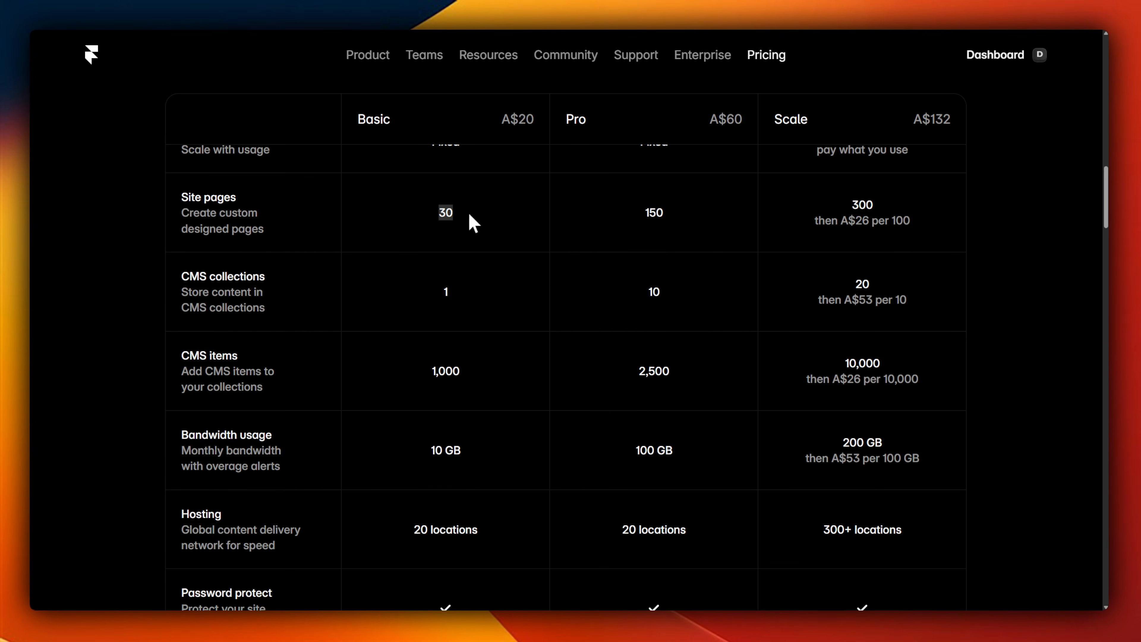
pyautogui.moveTo(605, 212); pyautogui.dragTo(670, 211)
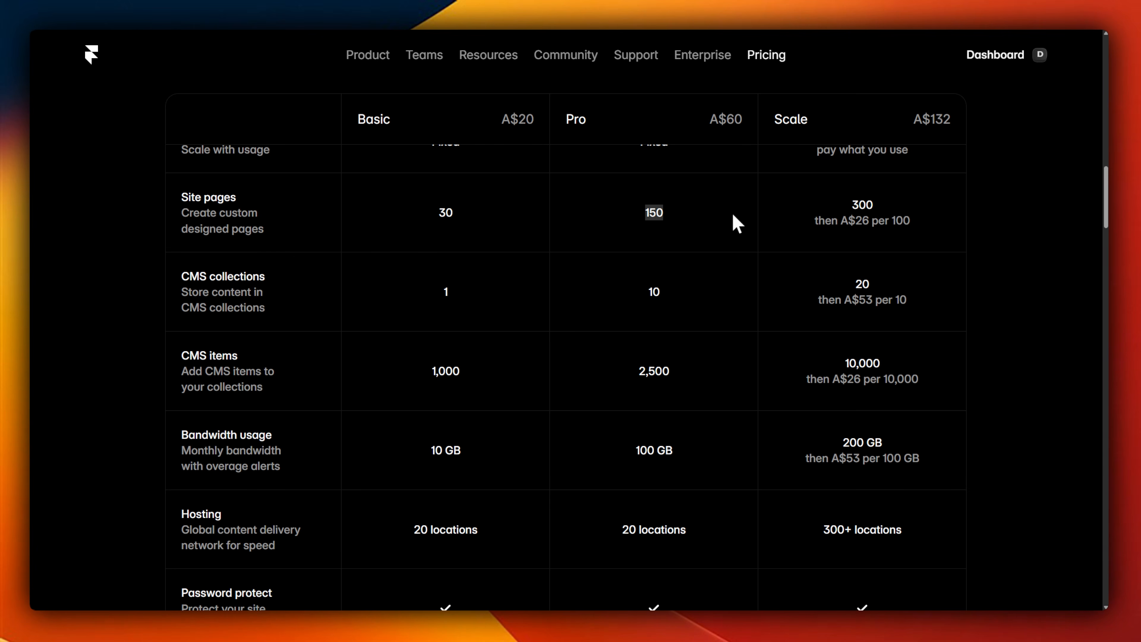
pyautogui.click(829, 222)
pyautogui.scroll(-1, 1033, 212)
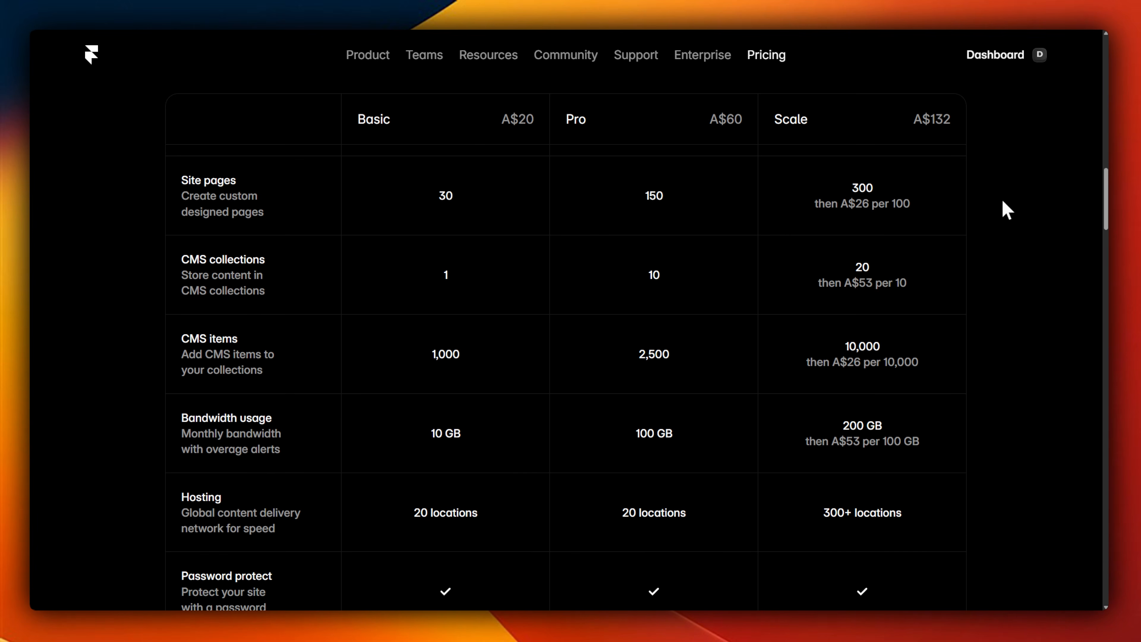
pyautogui.moveTo(829, 197); pyautogui.dragTo(883, 197)
pyautogui.click(871, 205)
pyautogui.moveTo(1106, 205); pyautogui.dragTo(1098, 304)
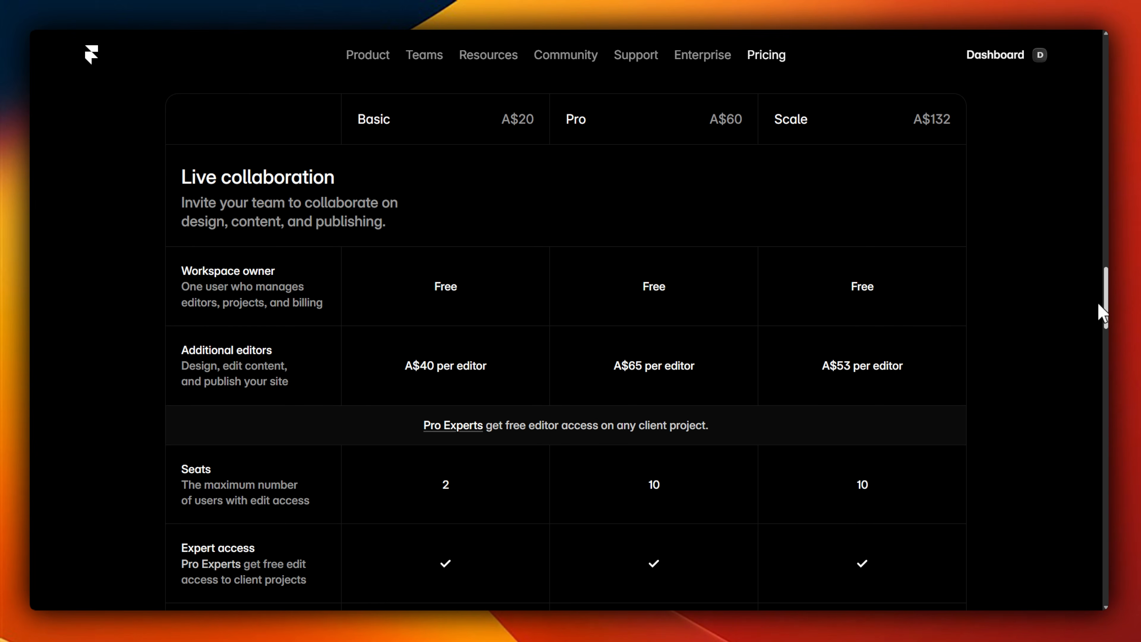
pyautogui.moveTo(1097, 302); pyautogui.dragTo(1100, 326)
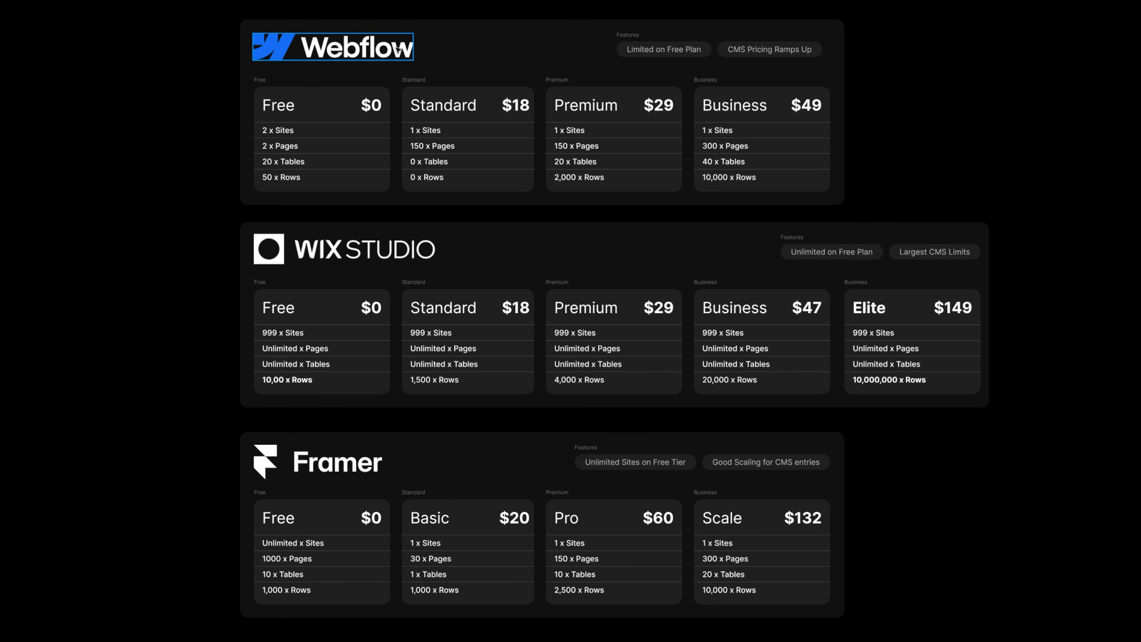
# Step: Switch to the pricing comparison board and select the Webflow, Wix Studio and Framer cards in turn
pyautogui.click(481, 50)
pyautogui.click(511, 252)
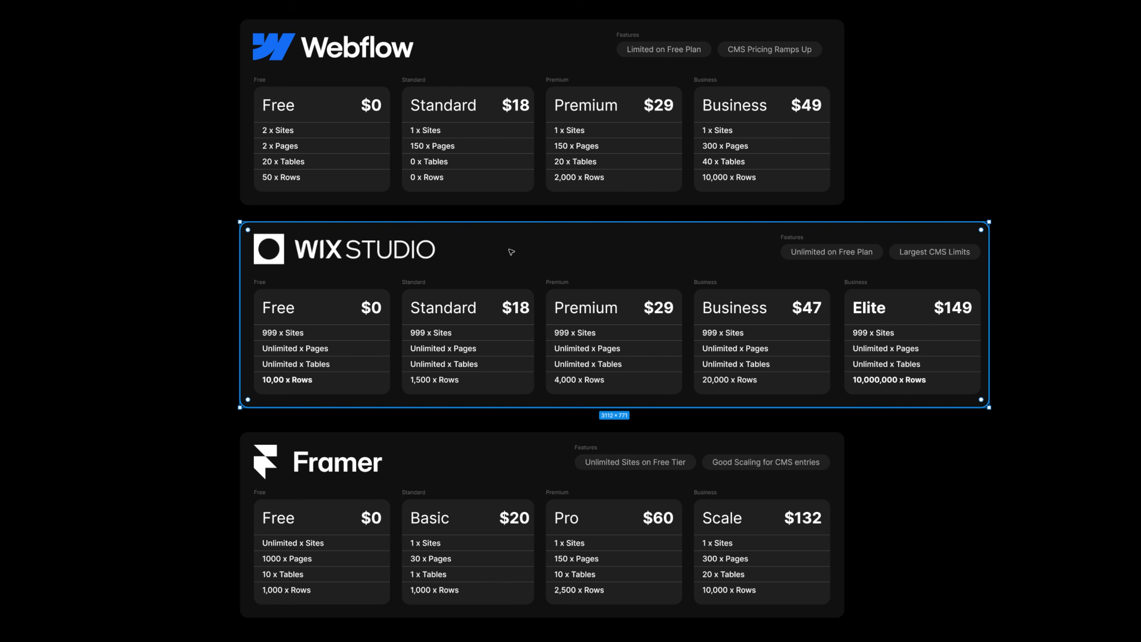
pyautogui.click(472, 457)
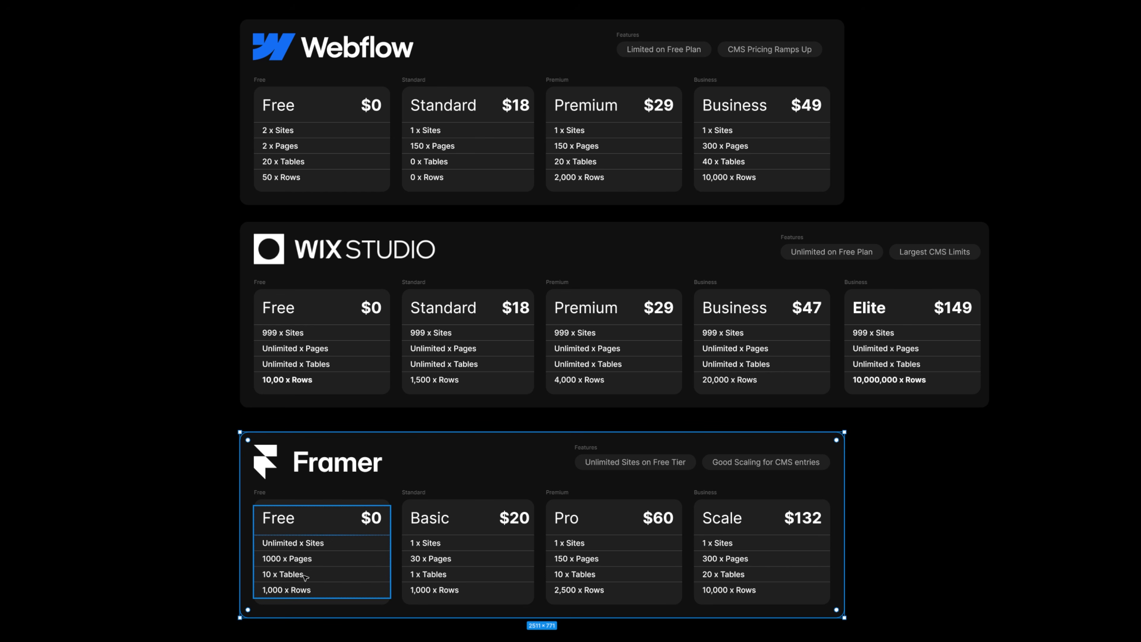
# Step: Inspect the rows, tables and sites entries of Framer's Free plan on the comparison board
pyautogui.click(292, 593)
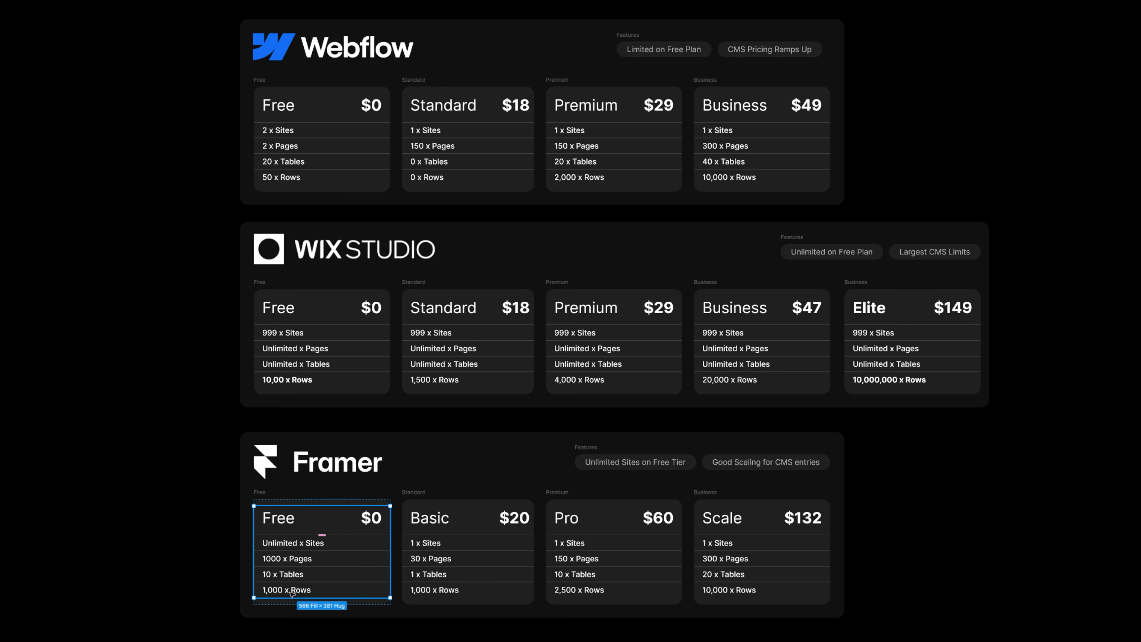
pyautogui.click(292, 594)
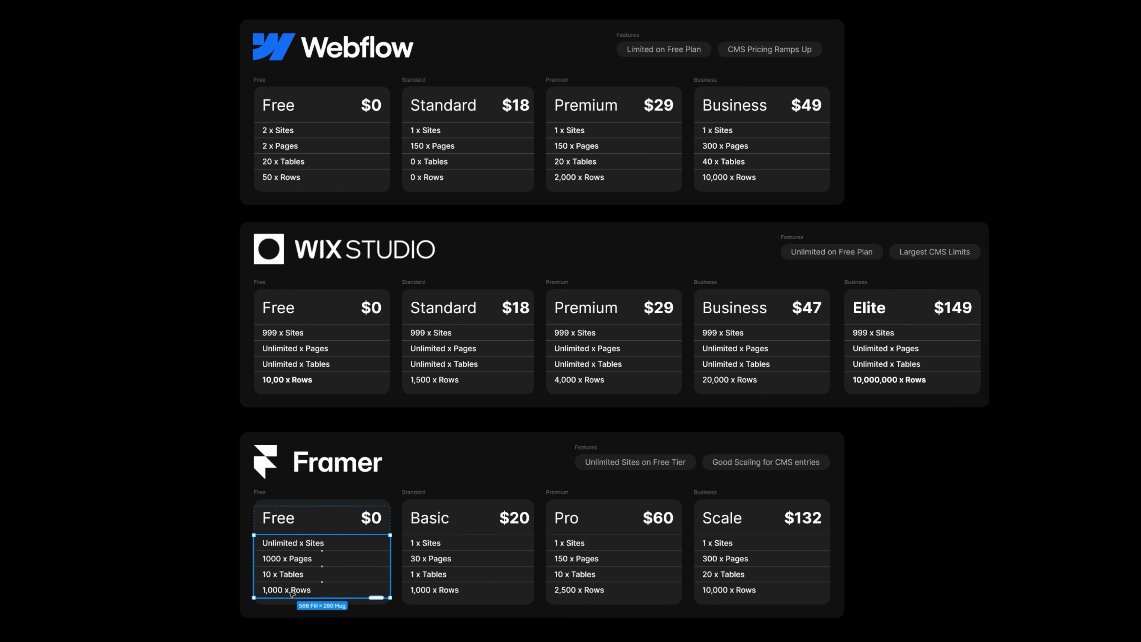
pyautogui.click(292, 594)
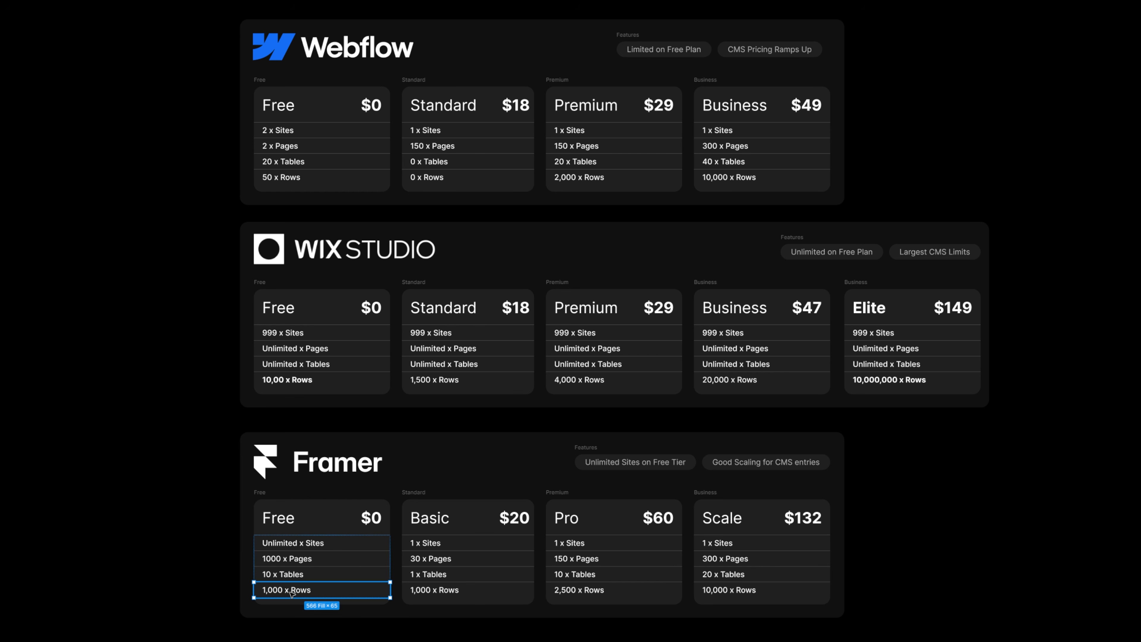
pyautogui.click(287, 579)
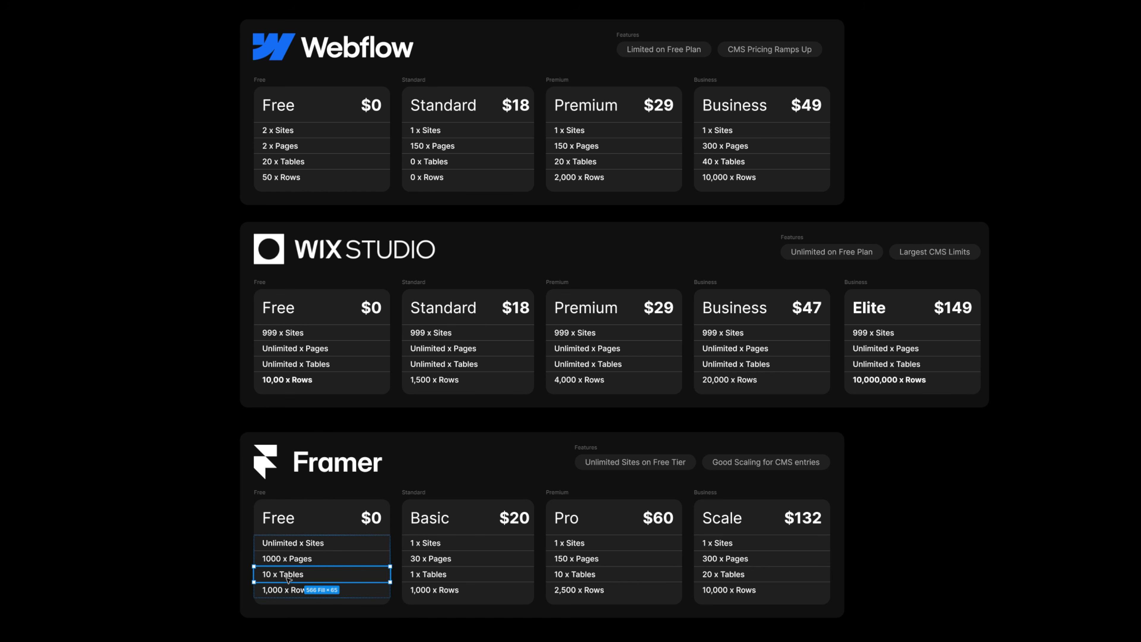
pyautogui.click(304, 544)
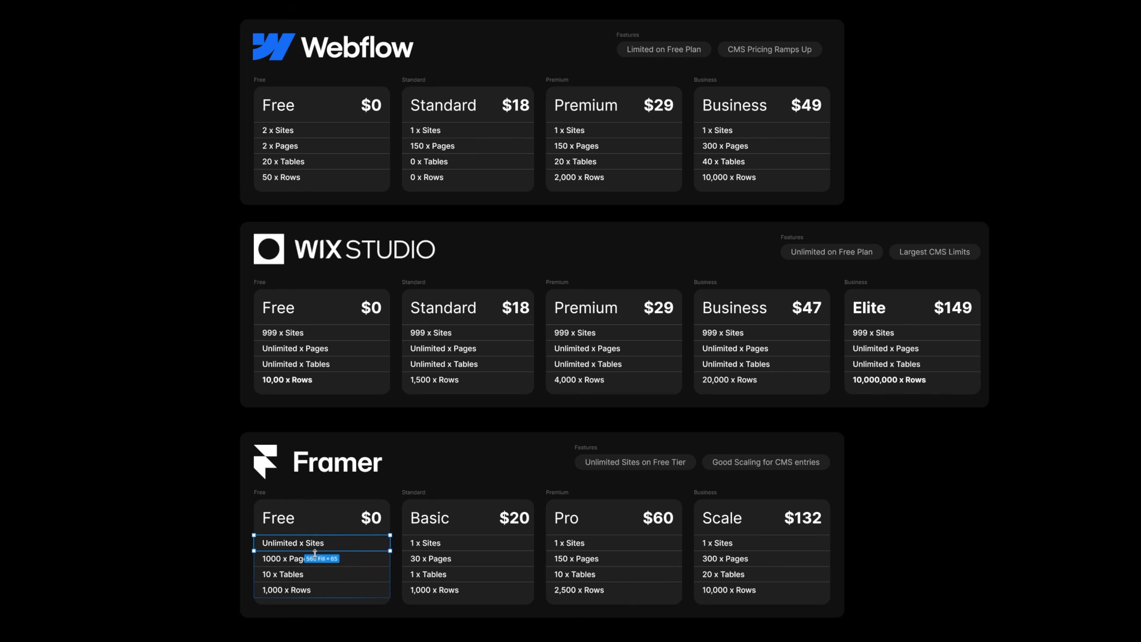
# Step: Select Framer's Basic, Pro and Scale plan cards in turn to review their prices and limits
pyautogui.click(467, 550)
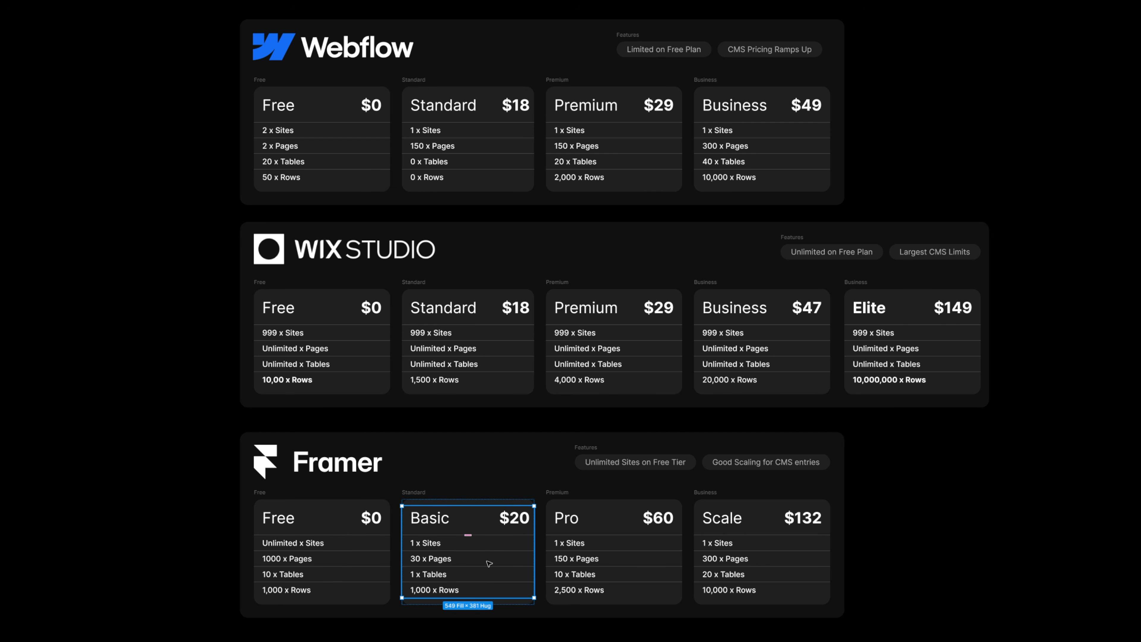
pyautogui.click(645, 561)
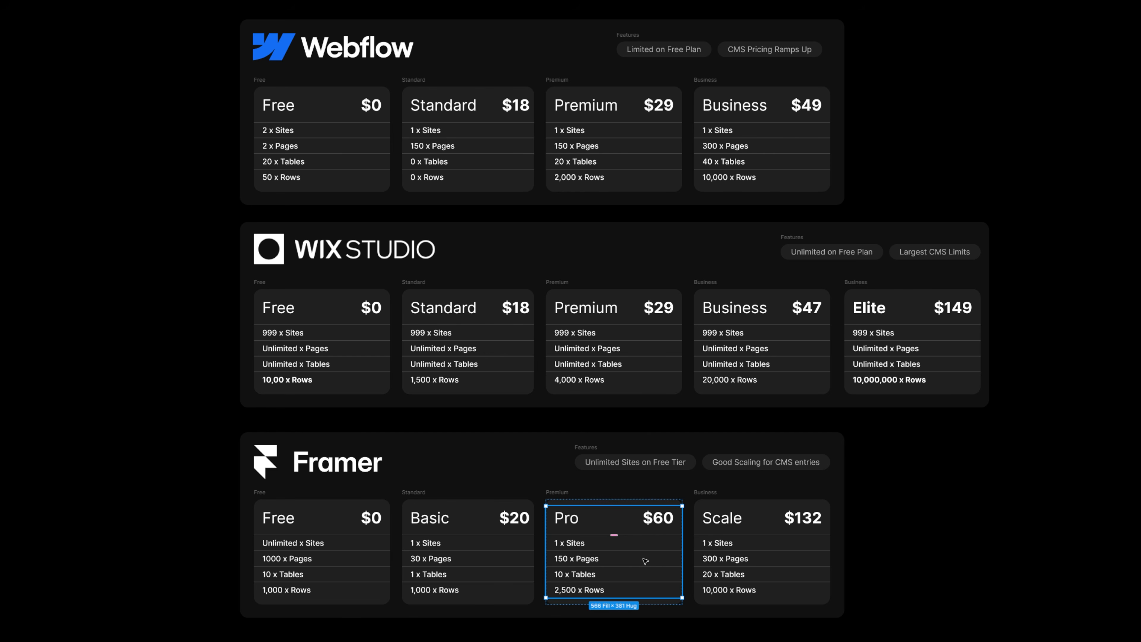
pyautogui.click(792, 563)
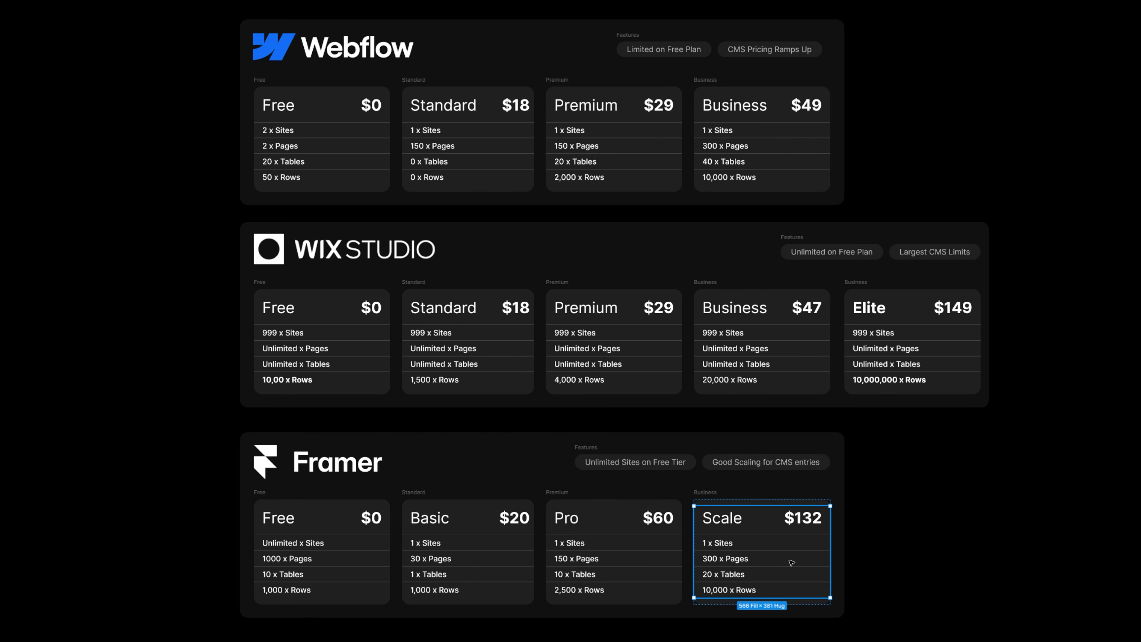